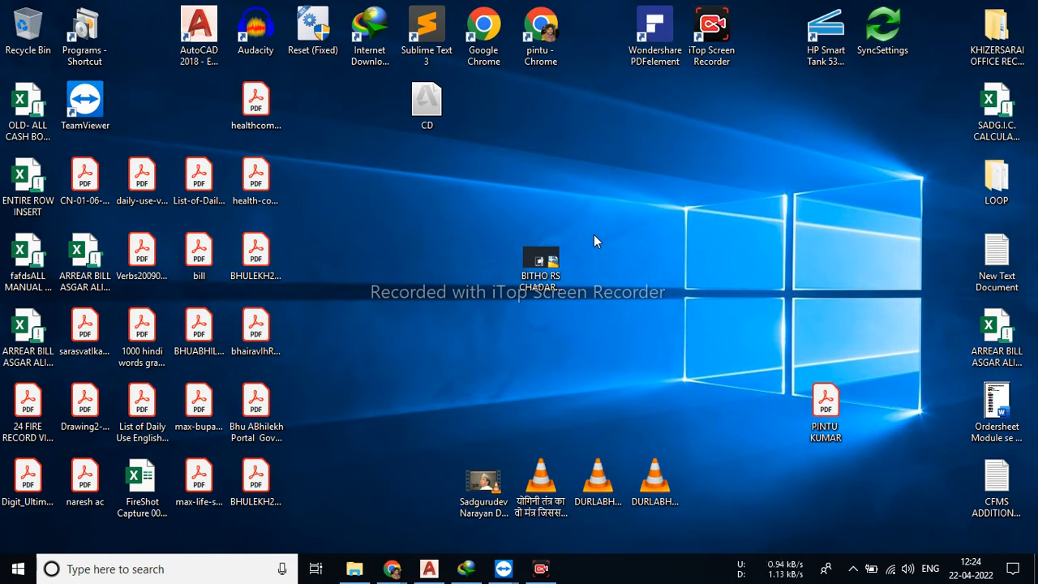
Refresh the desktop and move the AutoCAD 2018 shortcut to an empty spot in the middle of the desktop.
right_click(394, 153)
left_click(430, 198)
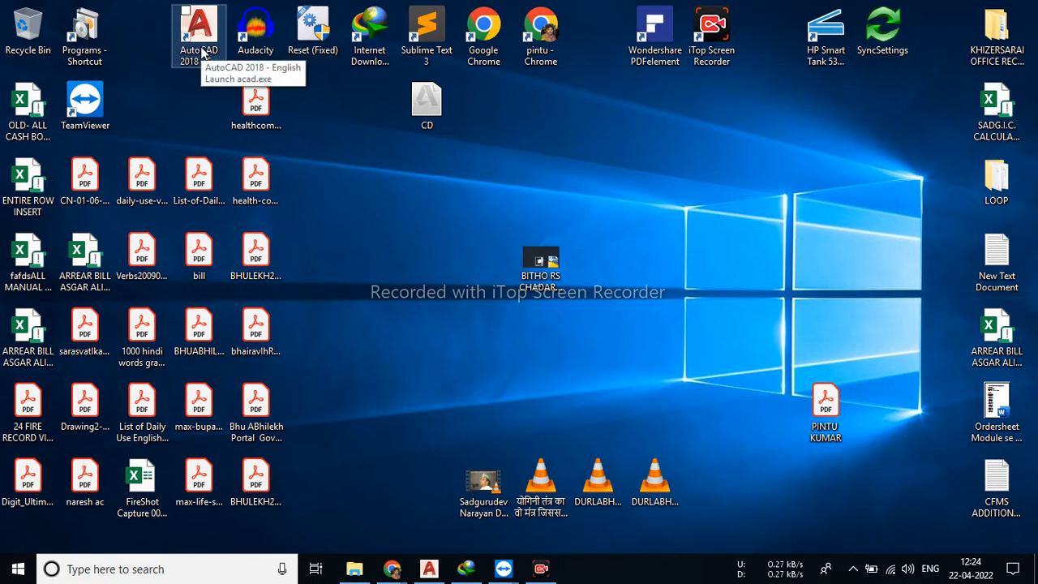
left_click_drag(201, 52, 617, 219)
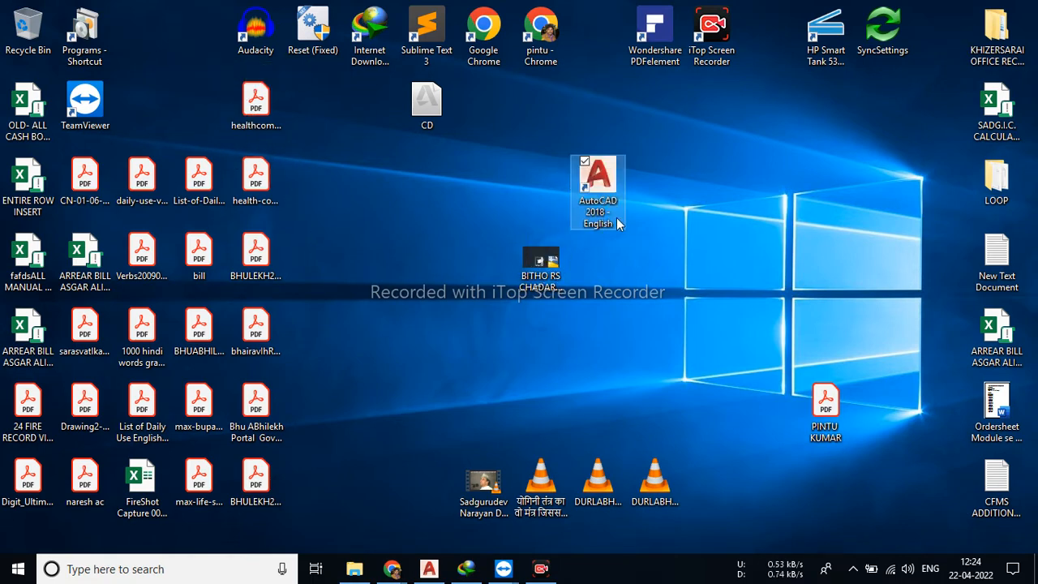
right_click(706, 150)
left_click(743, 195)
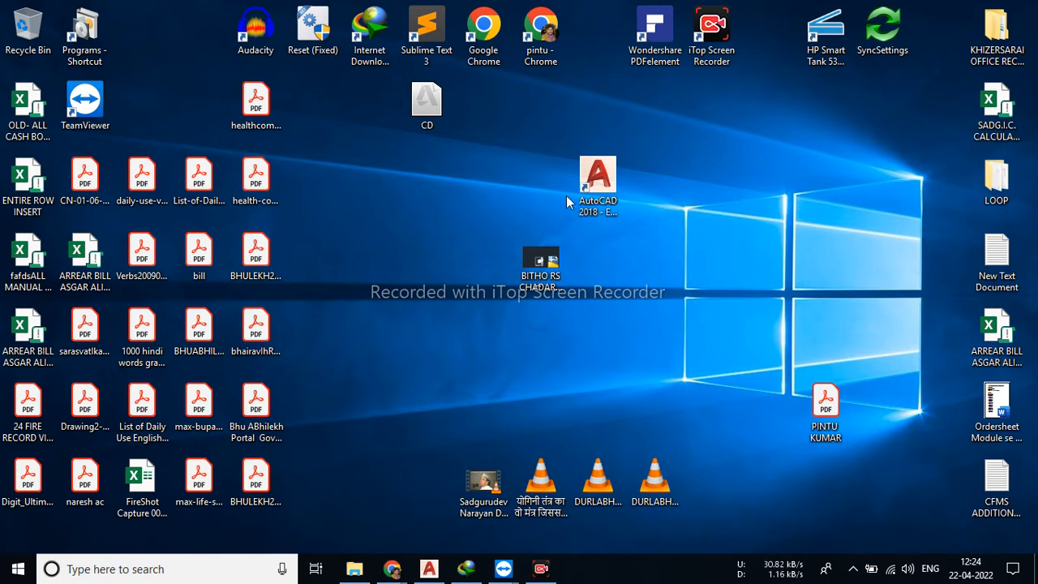
Launch AutoCAD 2018 from its desktop shortcut and start a new drawing.
left_click(612, 192)
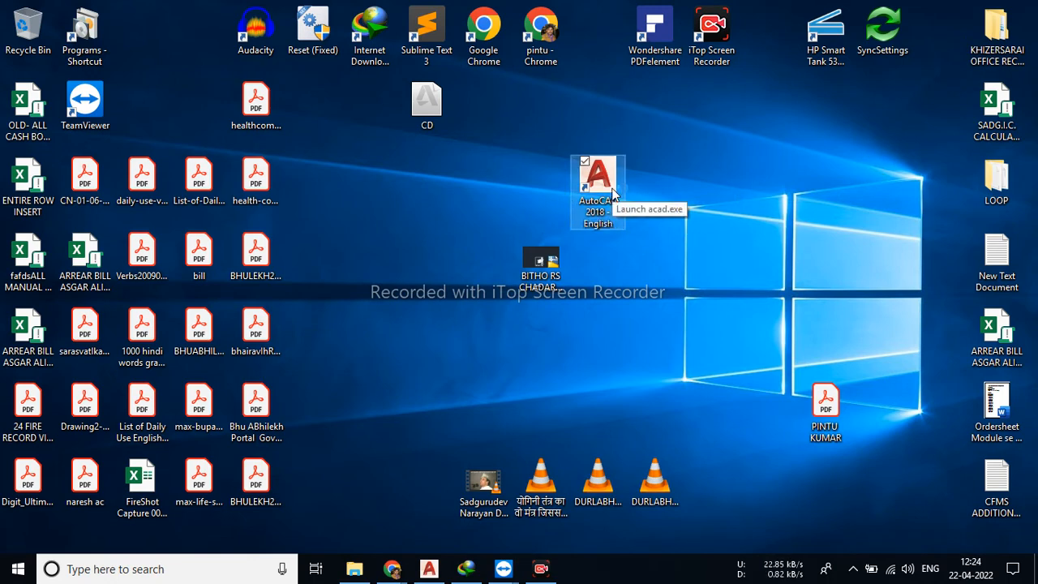
double_click(612, 192)
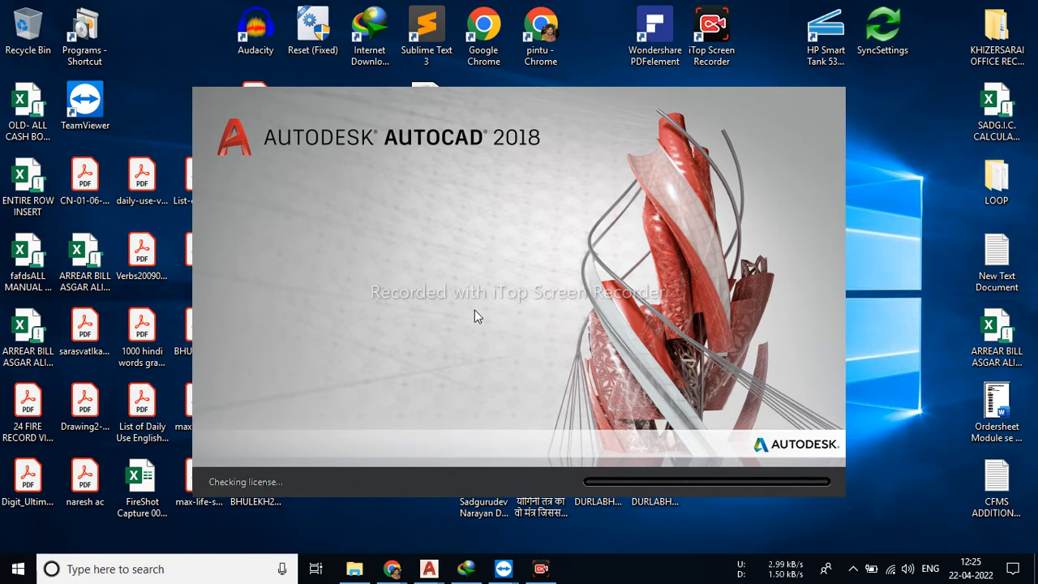
right_click(900, 190)
left_click(898, 237)
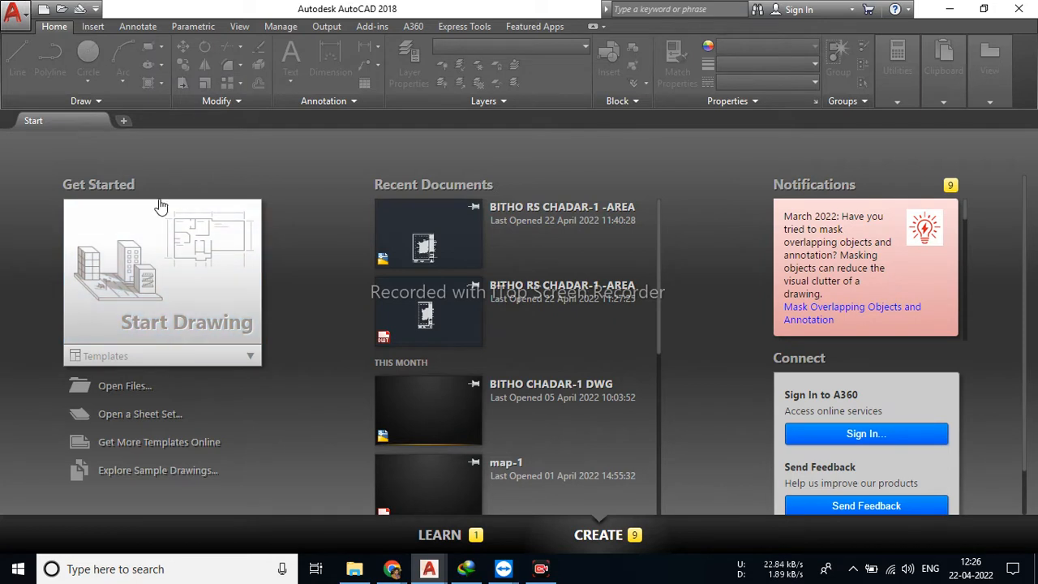
left_click(188, 326)
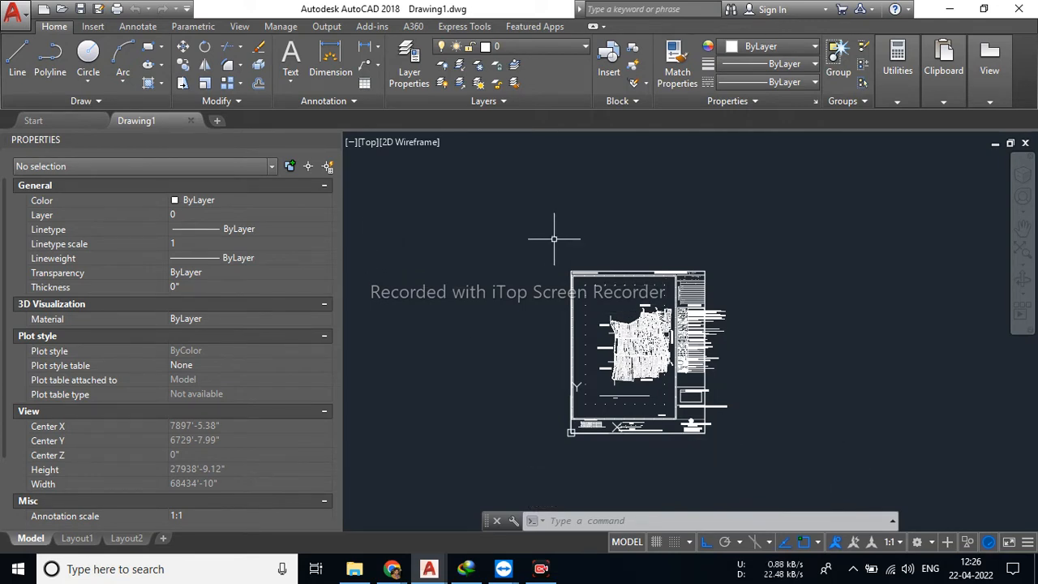
Erase the complete existing map and title block so that the new drawing is empty.
mouse_move(544, 238)
left_mouse_down()
mouse_move(558, 369)
mouse_move(764, 462)
mouse_move(814, 256)
mouse_move(553, 228)
mouse_move(462, 423)
mouse_move(854, 437)
mouse_move(856, 419)
left_mouse_up()
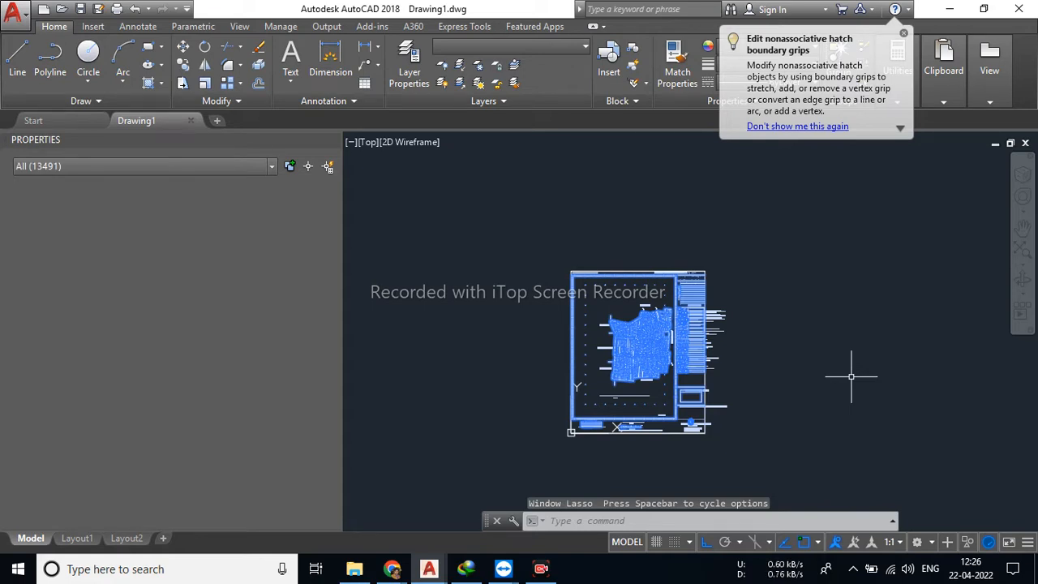
key("Delete")
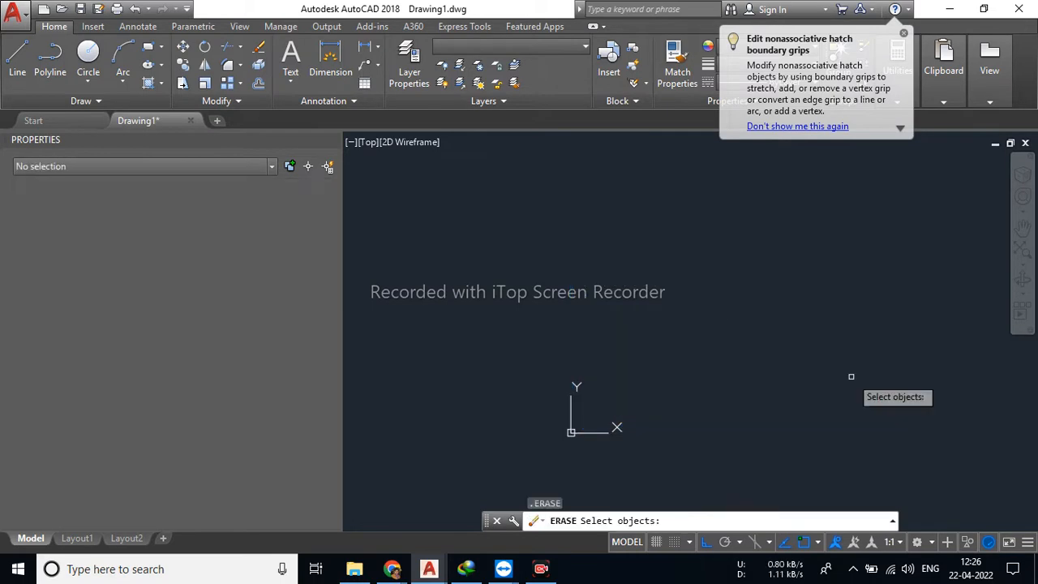
key("ctrl+a")
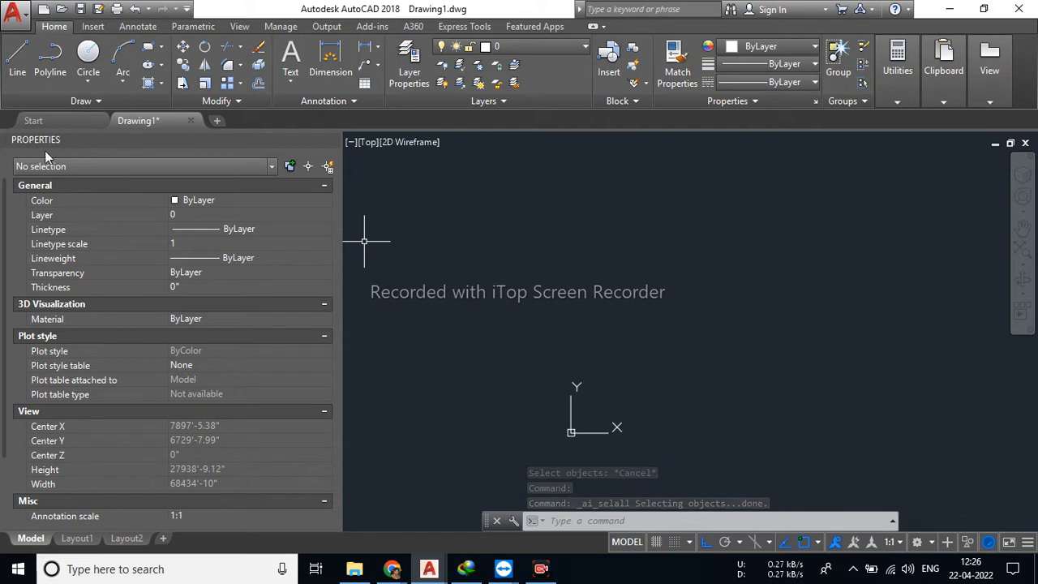
Undock the Properties palette, reposition it over the drawing area and close it.
mouse_move(45, 150)
left_mouse_down()
mouse_move(140, 148)
mouse_move(576, 204)
mouse_move(565, 183)
left_mouse_up()
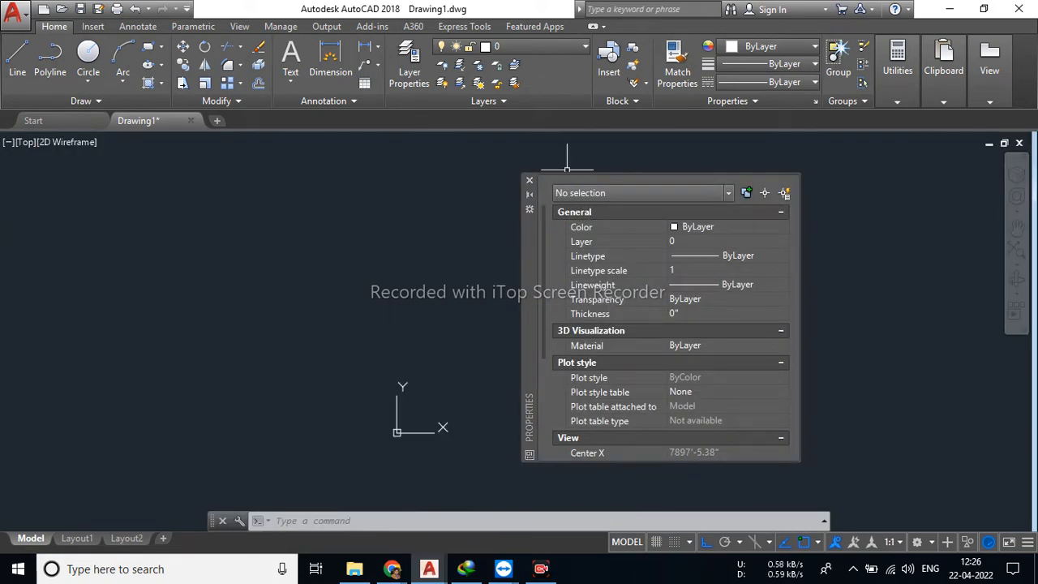
left_click_drag(527, 289, 265, 235)
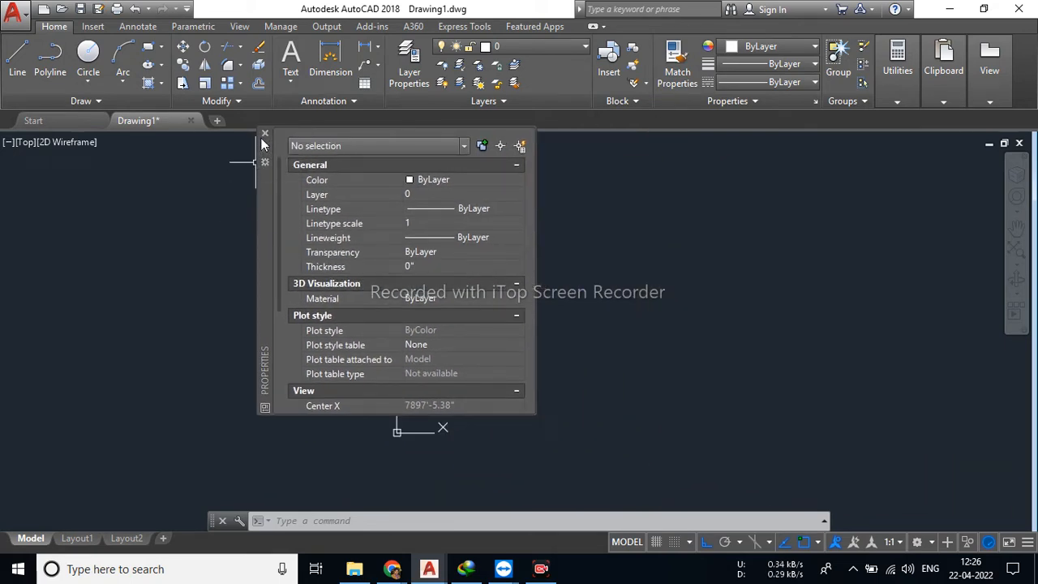
left_click_drag(270, 239, 349, 276)
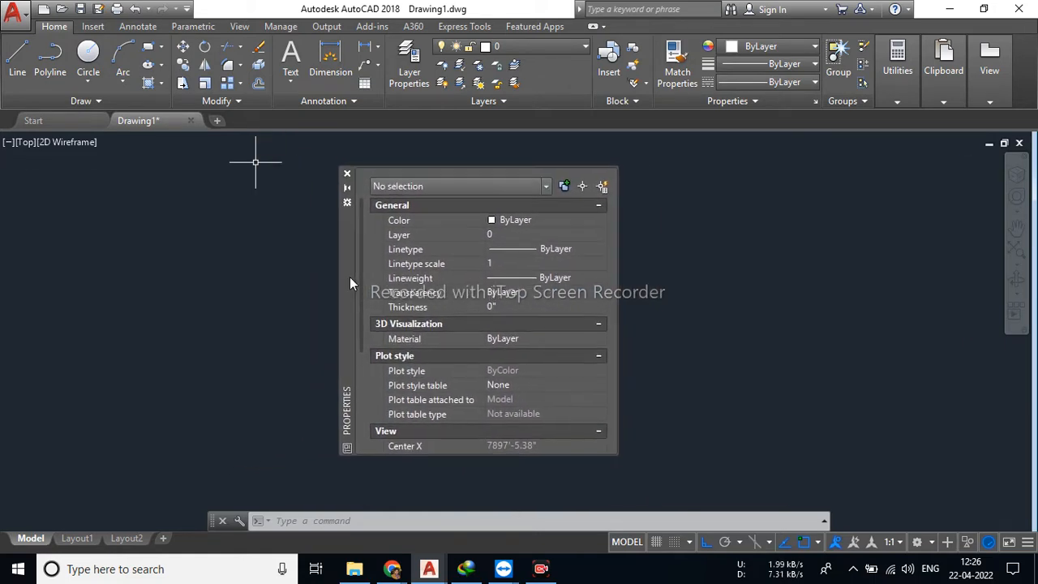
left_click(347, 175)
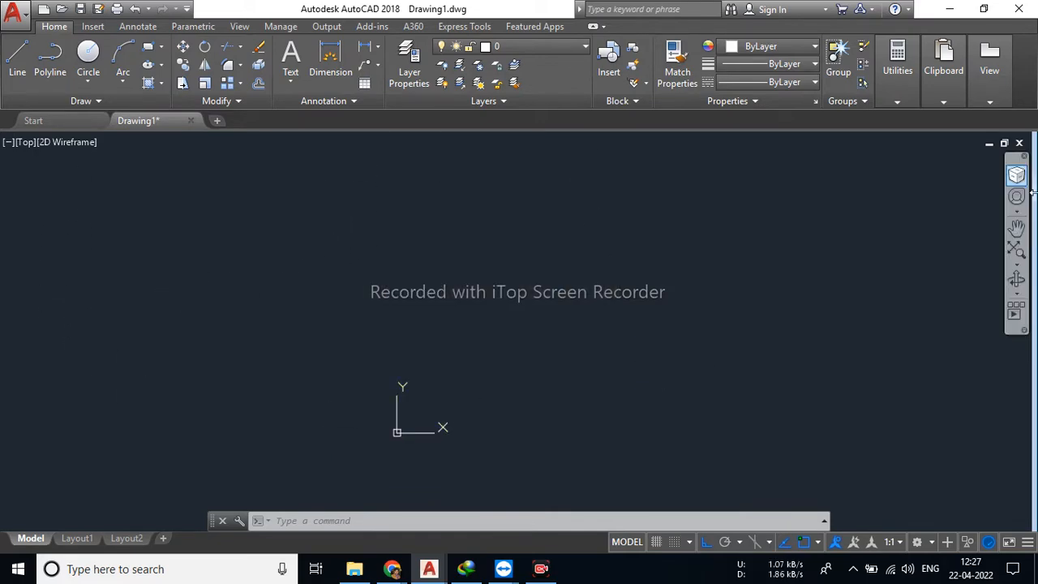
Visit the Start page, return to Drawing1, reopen the Properties palette and dock it on the left side.
left_click(33, 120)
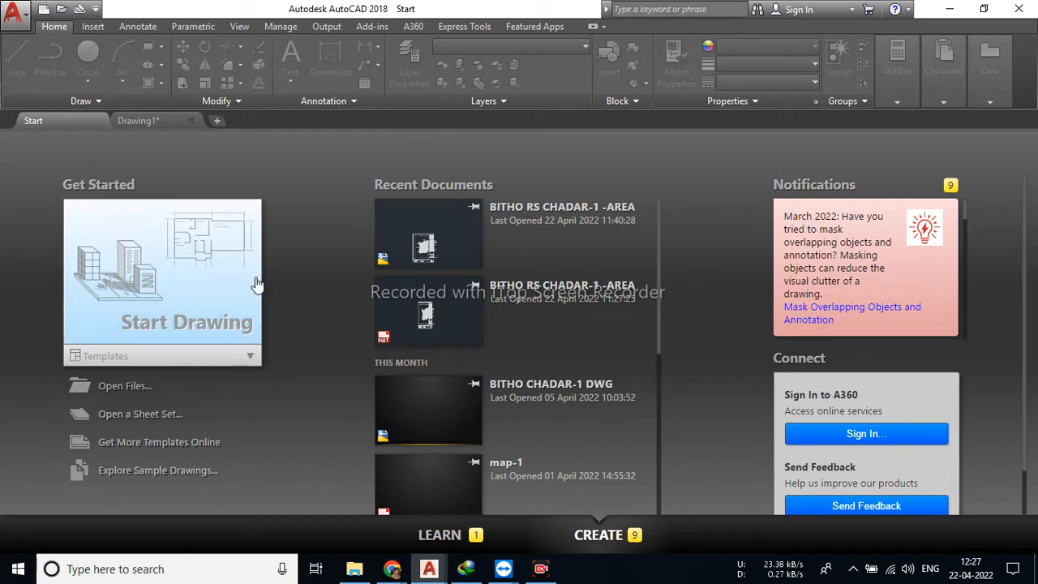
left_click(163, 118)
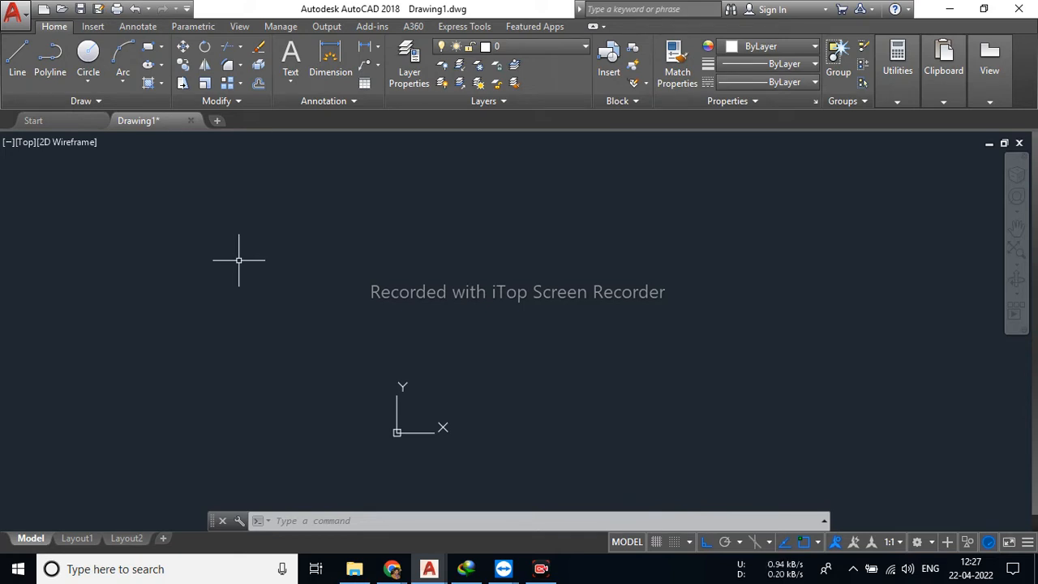
key("ctrl+1")
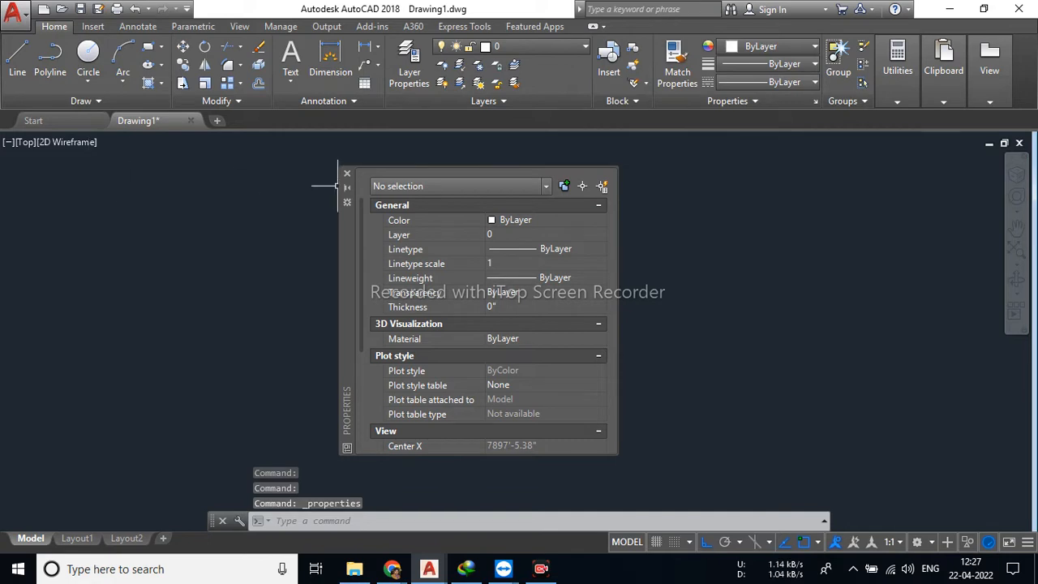
left_click_drag(348, 251, 26, 214)
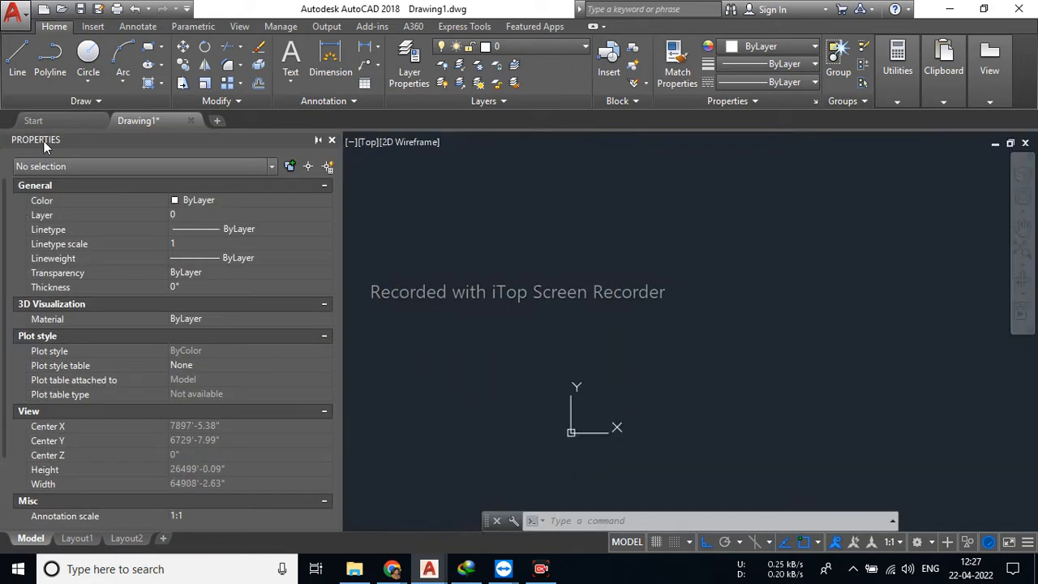
scroll(154, 317, "down", 2)
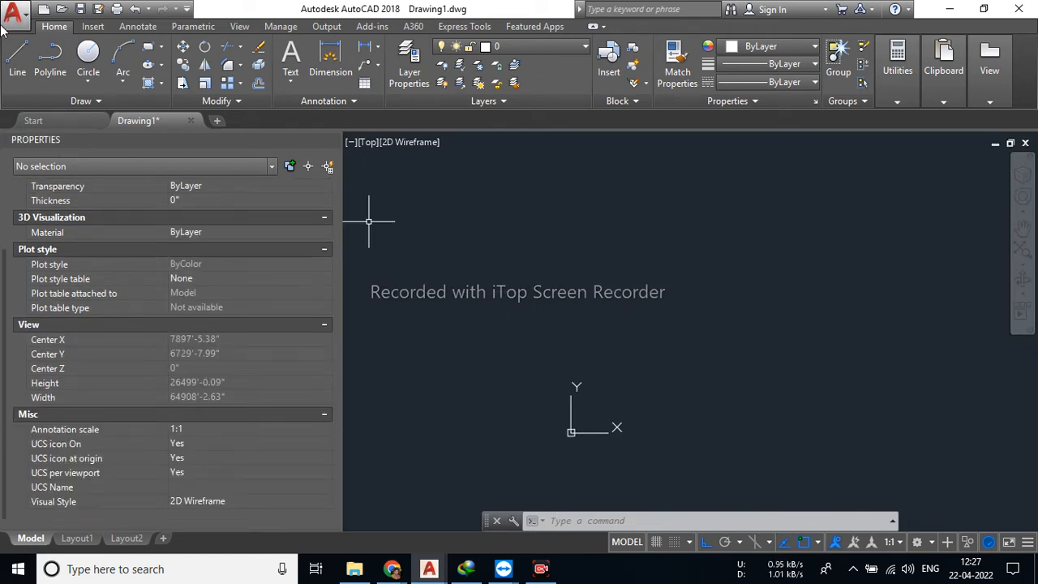
Draw a single horizontal line about 19159' long above the origin.
type("l")
key("Return")
left_click(420, 197)
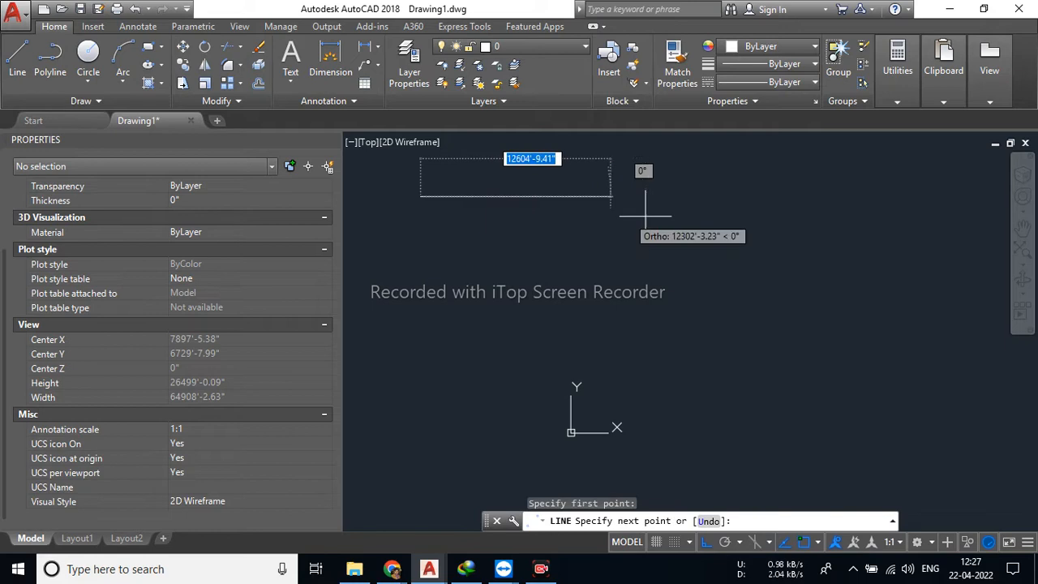
left_click(709, 198)
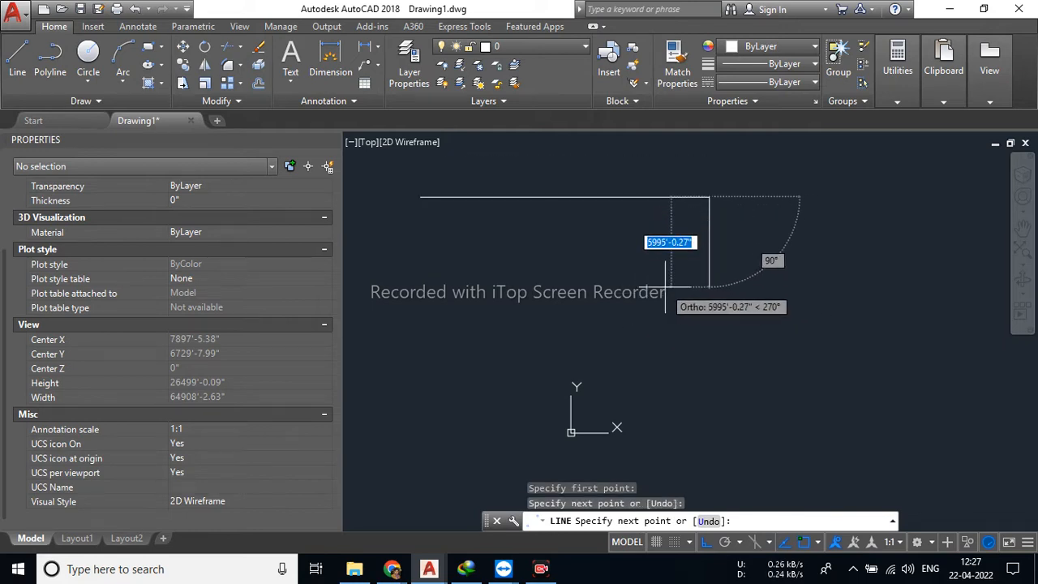
key("Escape")
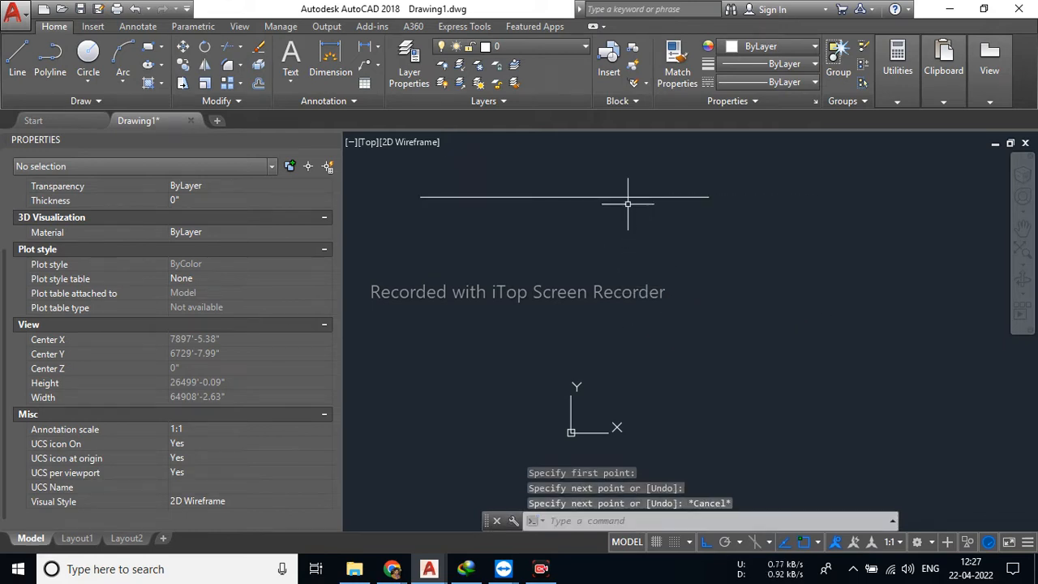
Select the line, examine its color options and other general and geometry properties, and deselect it.
left_click(628, 197)
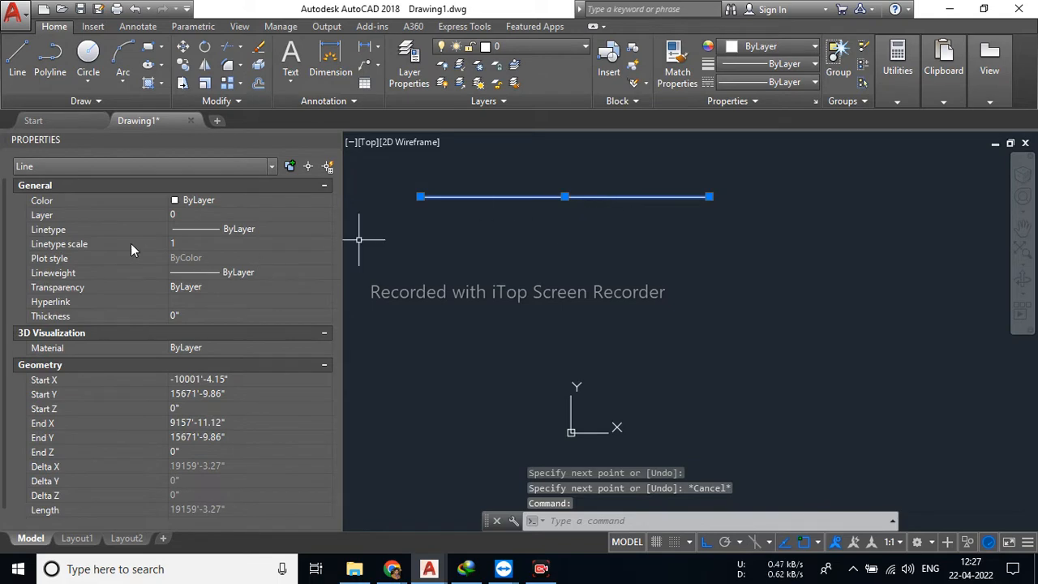
left_click(178, 203)
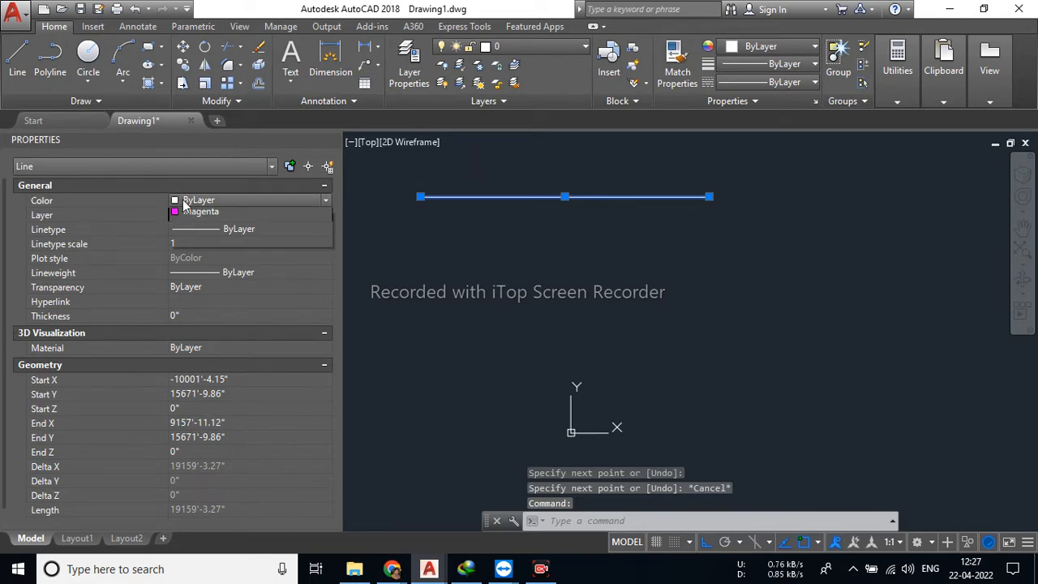
left_click(178, 200)
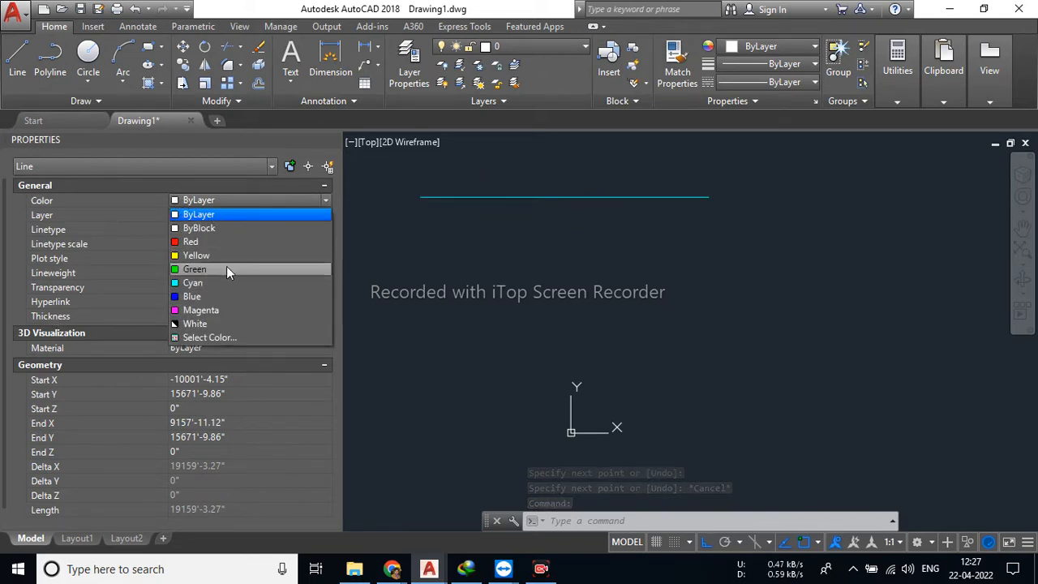
left_click(205, 258)
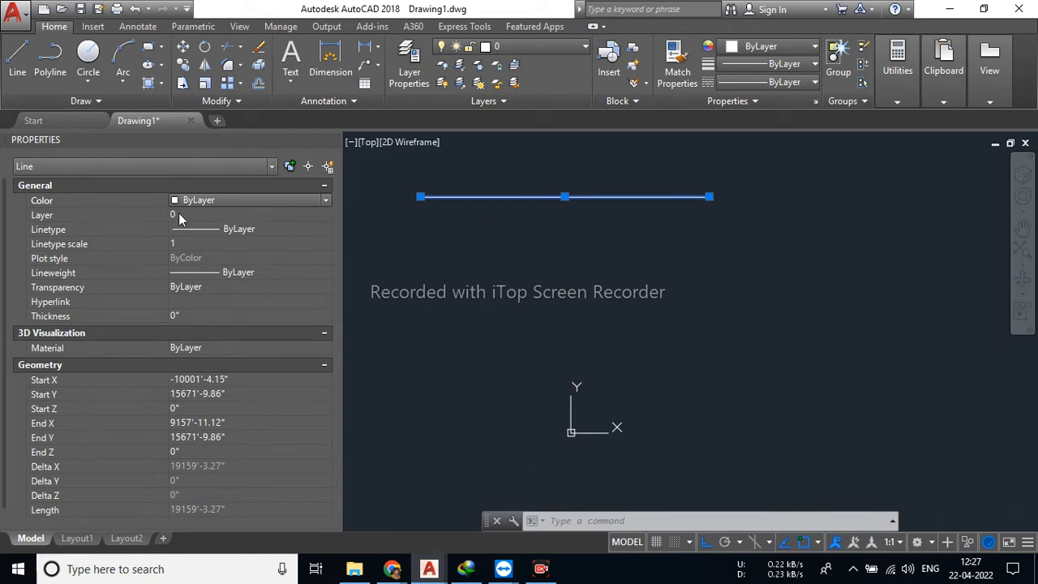
scroll(231, 486, "down", 1)
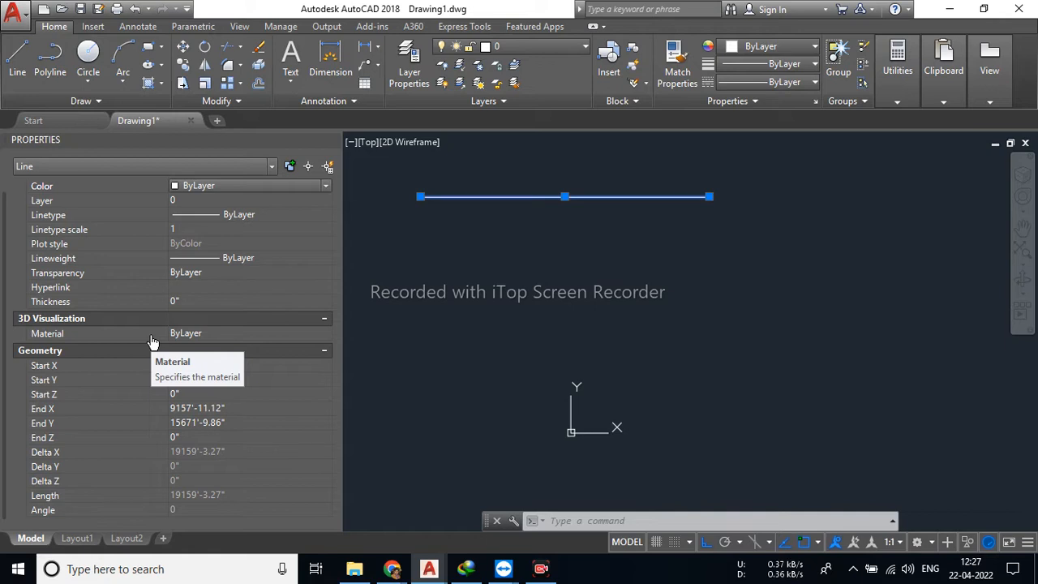
key("Escape")
key("Escape")
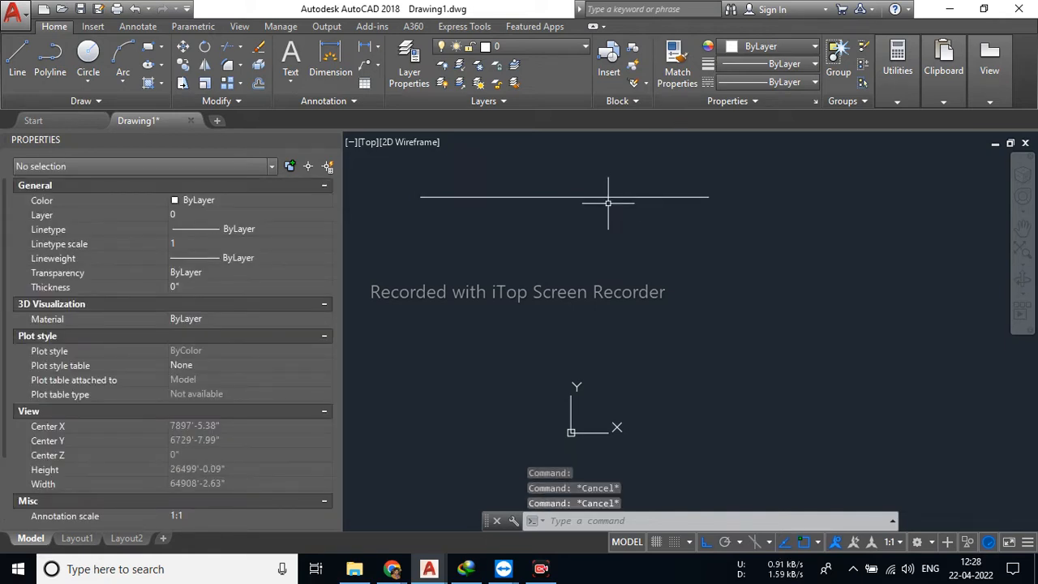
Erase the horizontal line and dismiss the Internet Download Manager message.
left_click(608, 203)
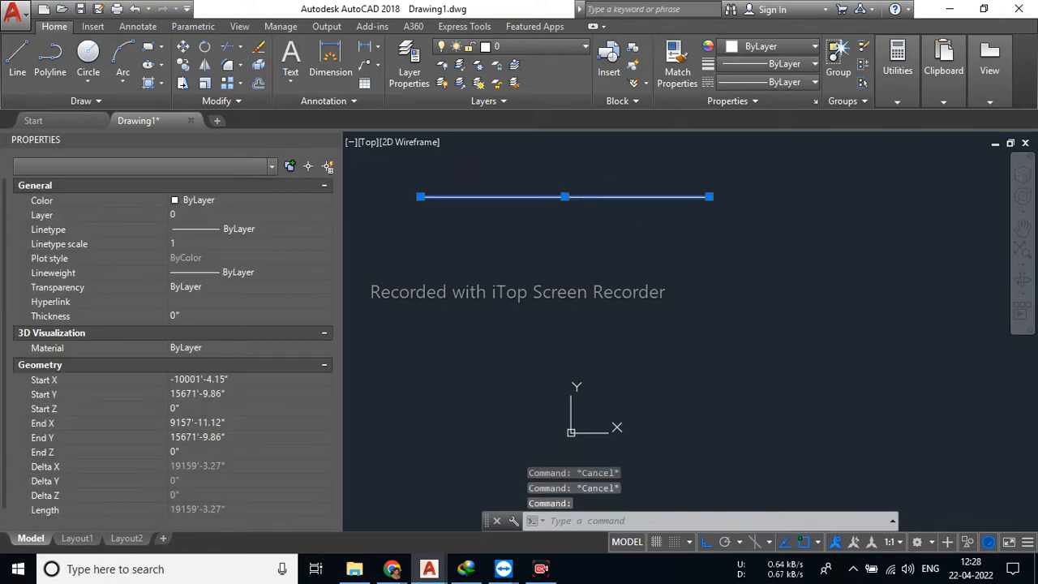
key("Delete")
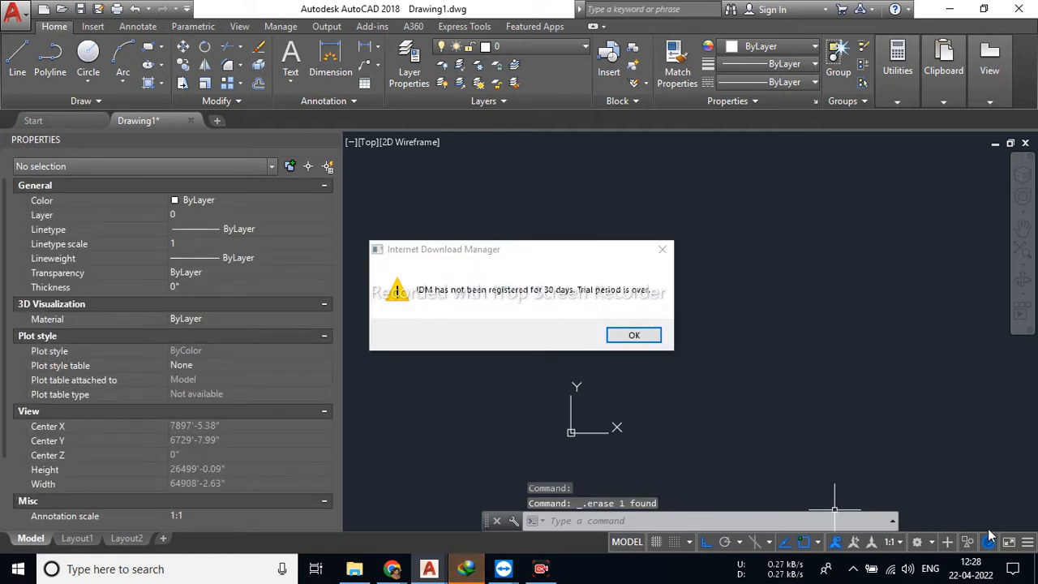
key("Escape")
key("Escape")
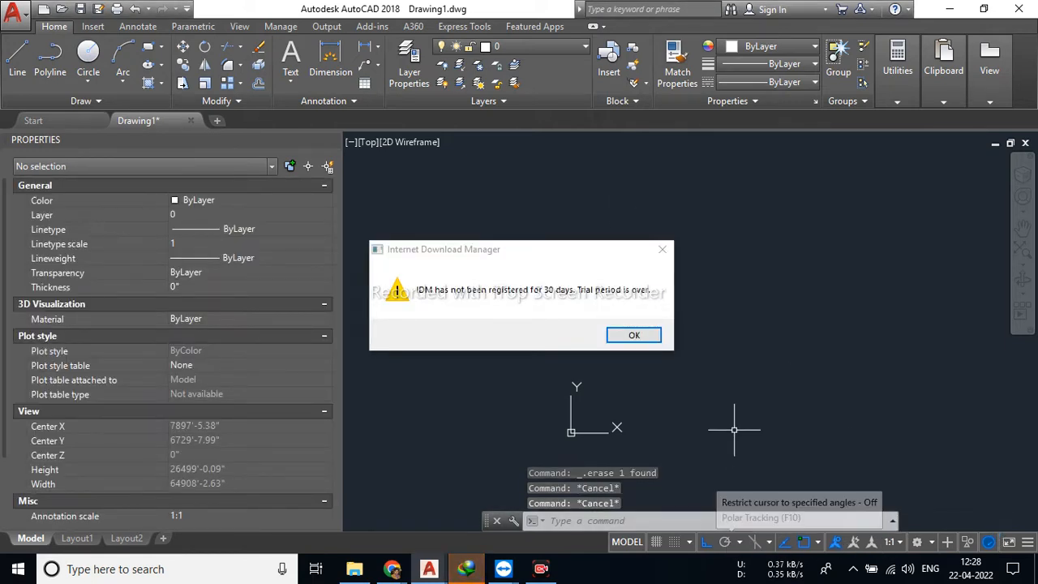
left_click(661, 250)
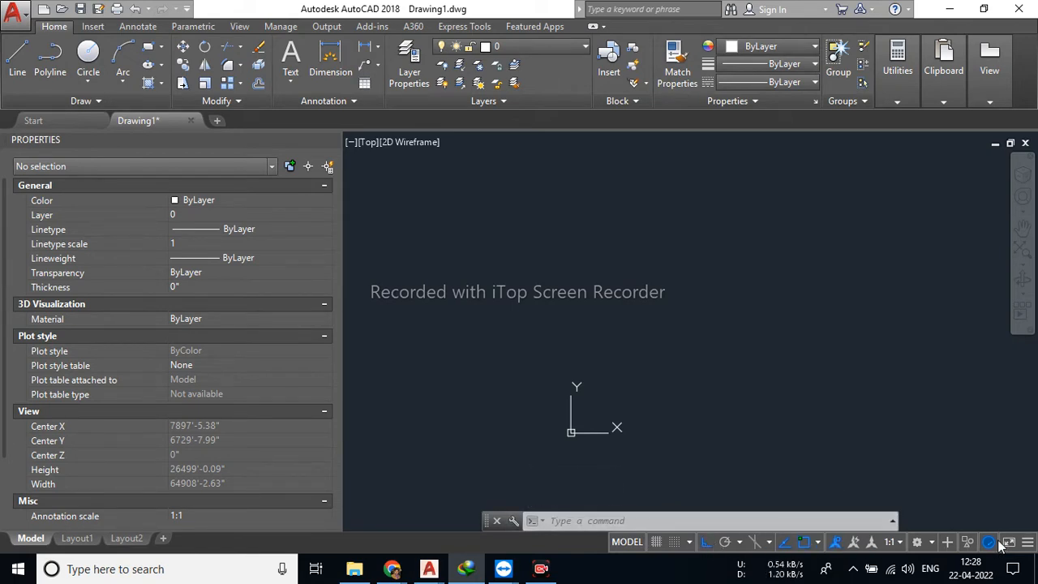
Turn Ortho mode off and back on.
left_click(706, 542)
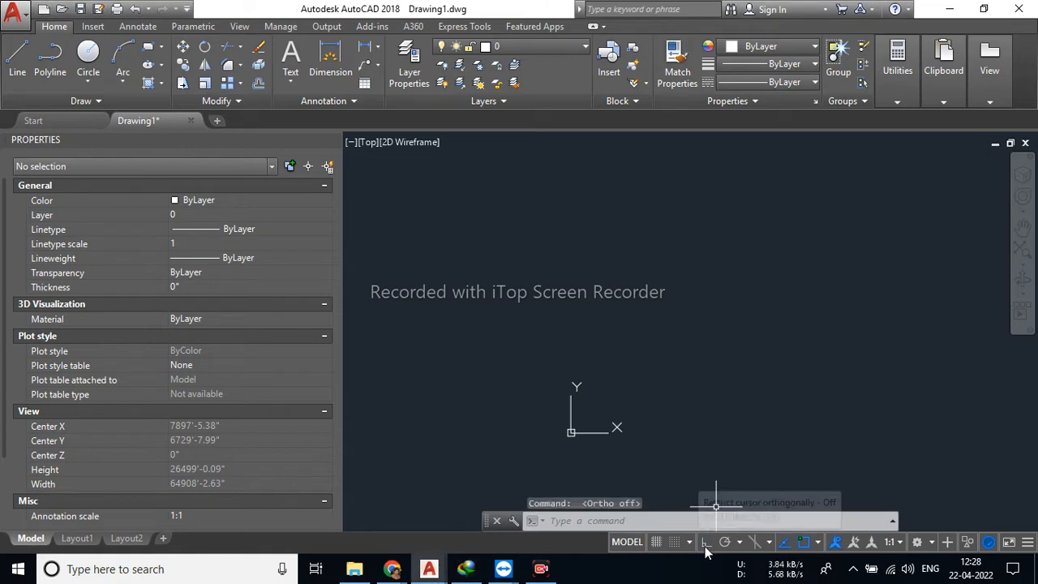
left_click(705, 545)
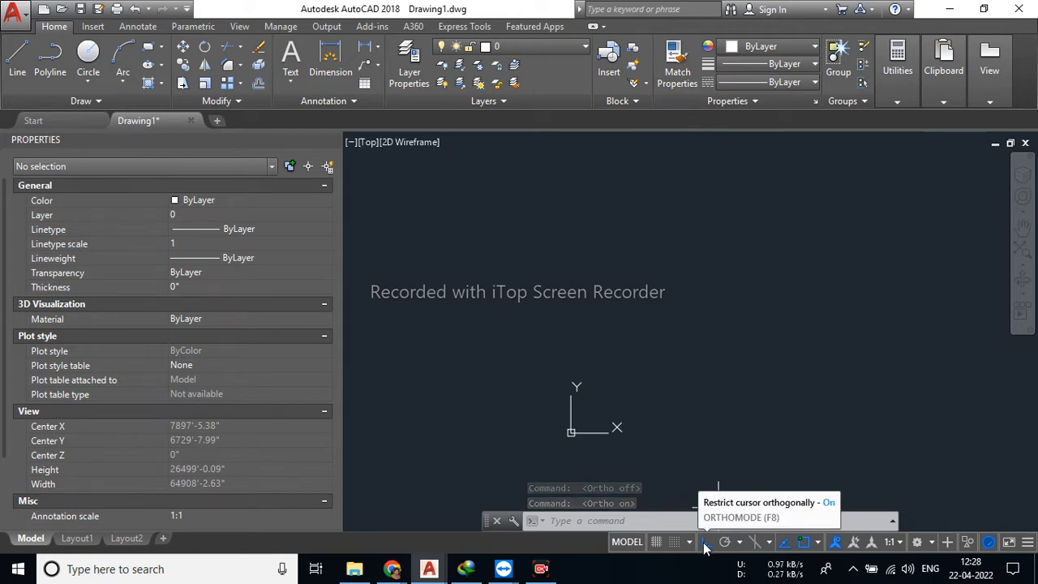
left_click(741, 343)
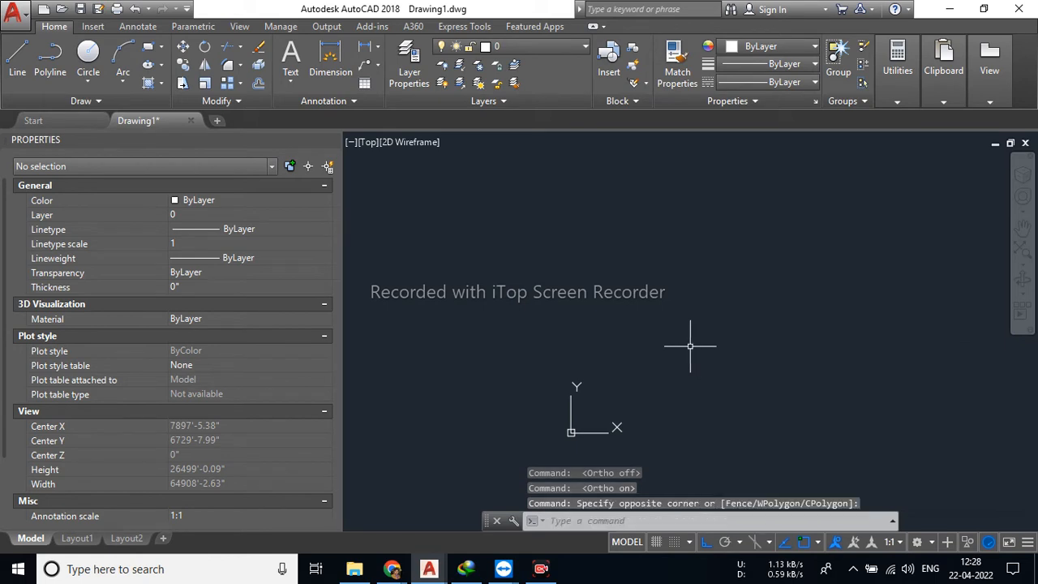
Toggle Ortho mode off and on several times, finishing with it on.
key("F8")
key("F8")
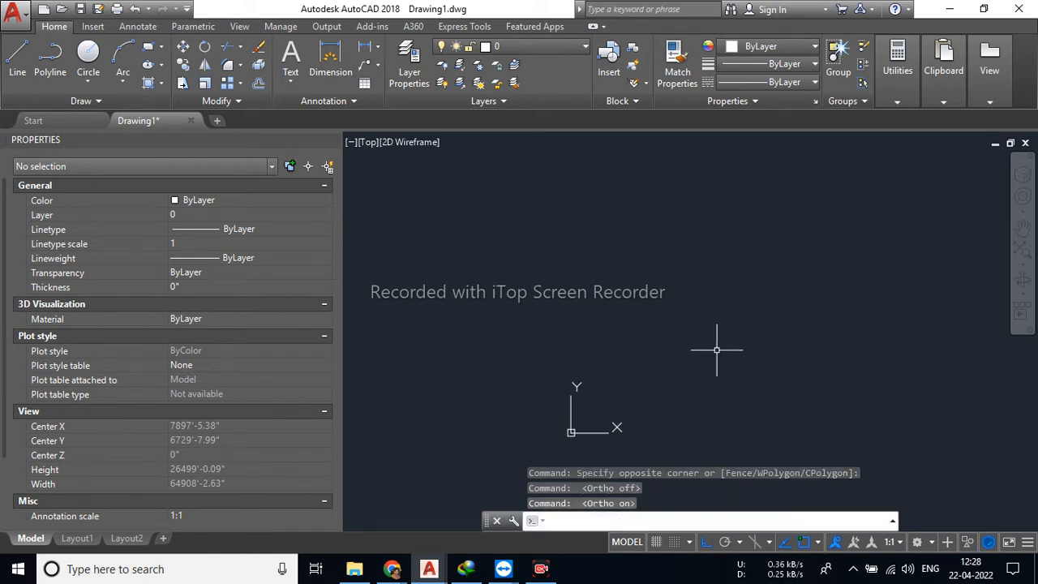
key("F8")
key("F8")
key("F8")
key("F8")
key("F8")
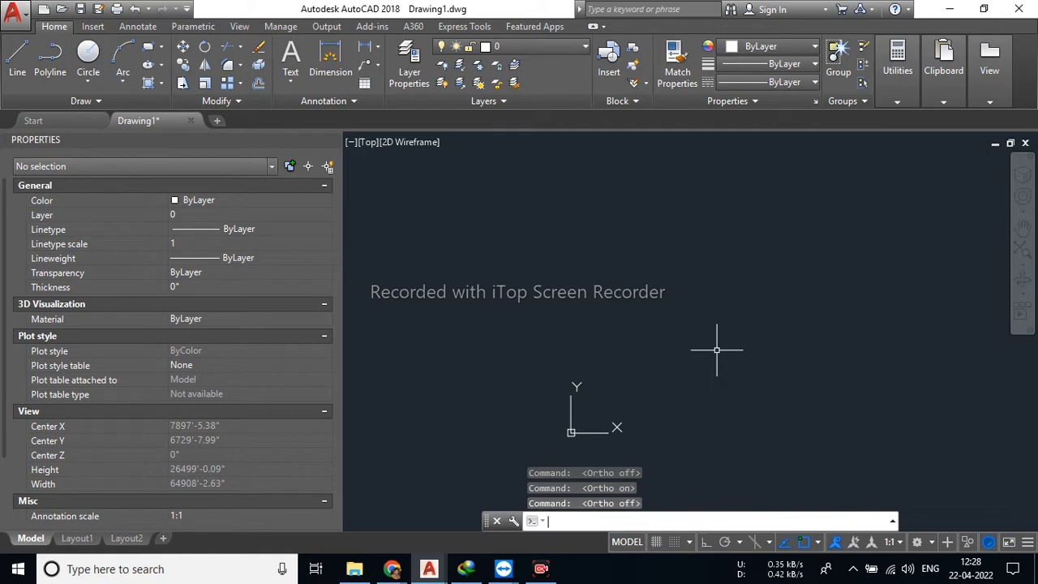
left_click(706, 543)
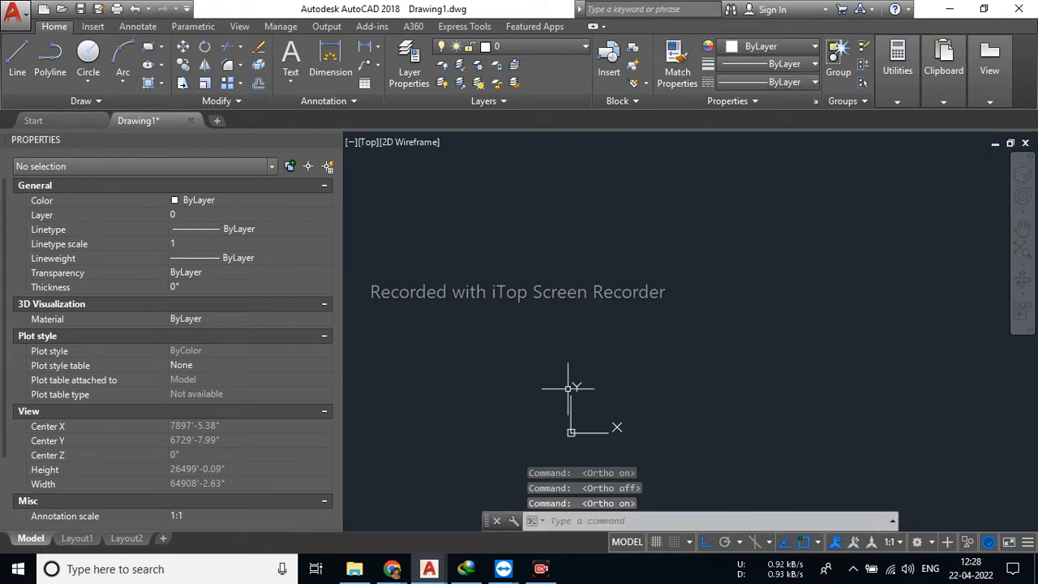
Try out a horizontal line above the origin with Ortho on.
left_click(22, 53)
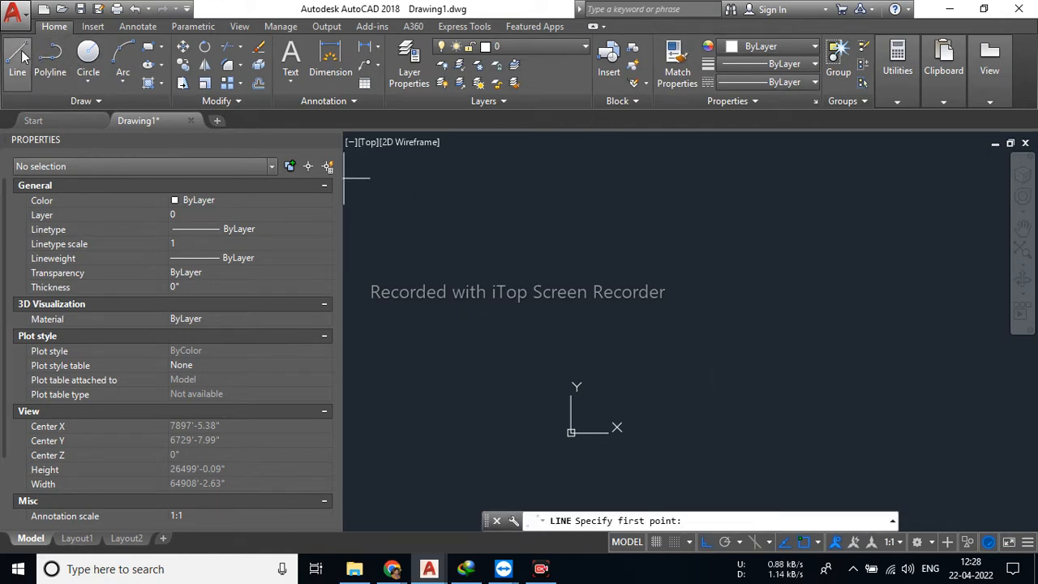
left_click(440, 234)
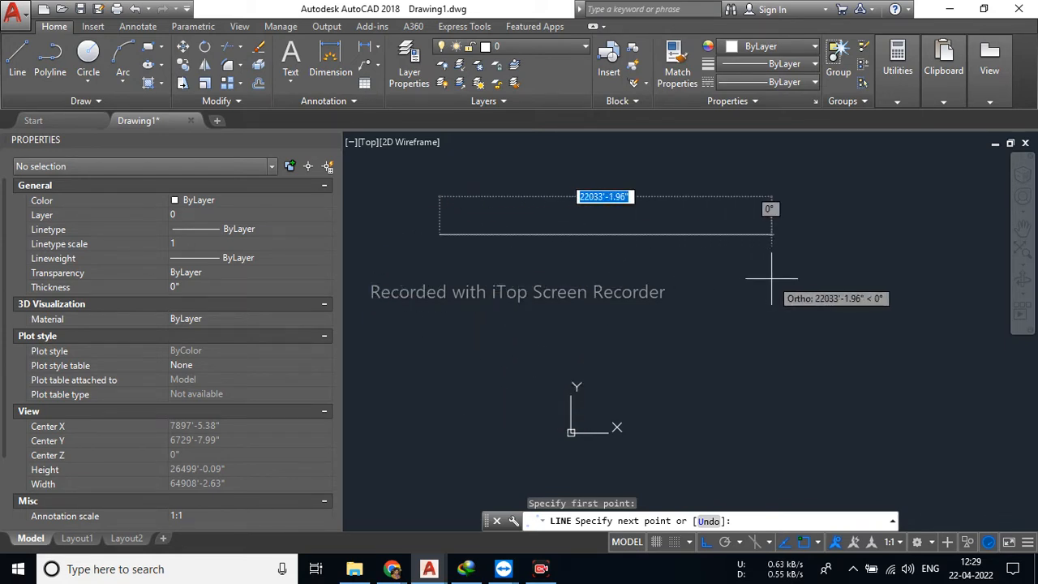
key("Escape")
Turn Ortho off and draw a single line above the origin, sloping down to the right.
left_click(710, 543)
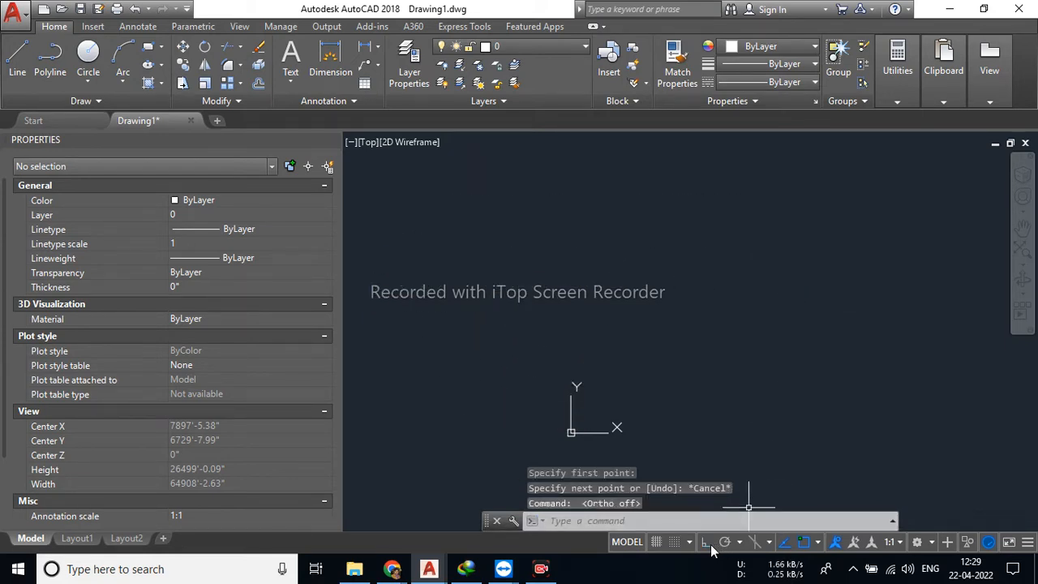
left_click(19, 59)
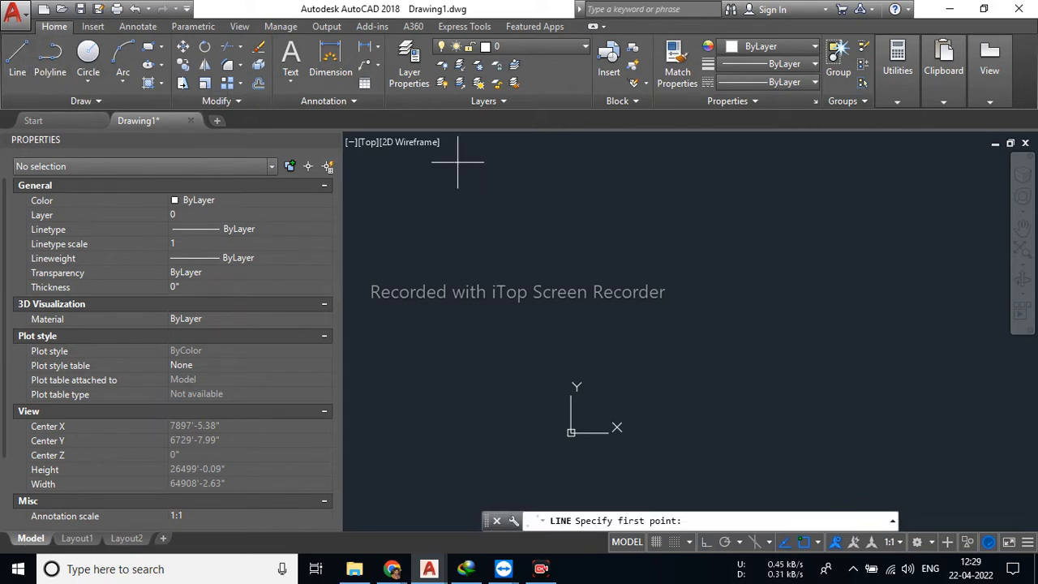
left_click(500, 239)
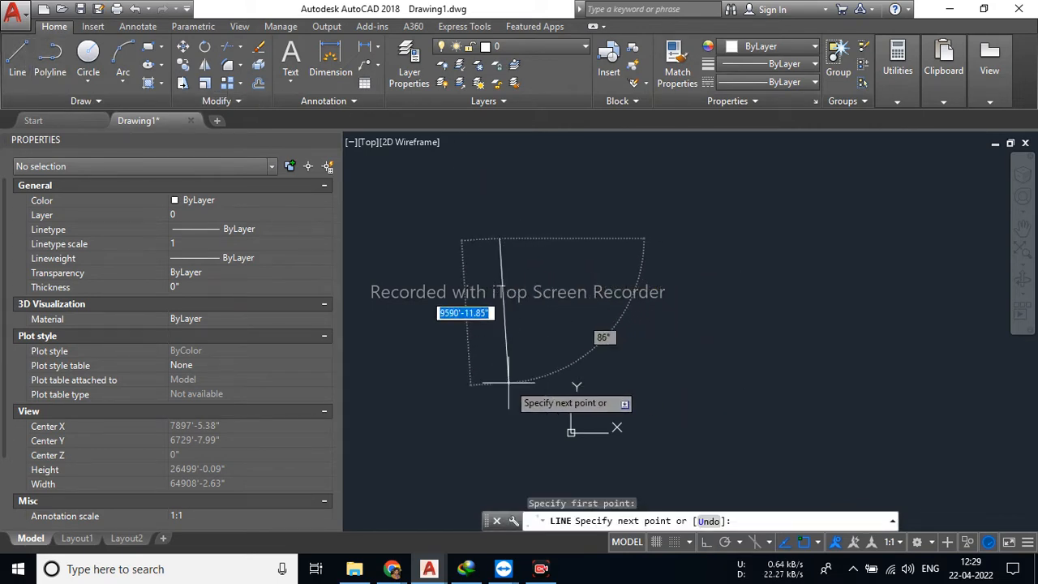
left_click(652, 320)
key("Escape")
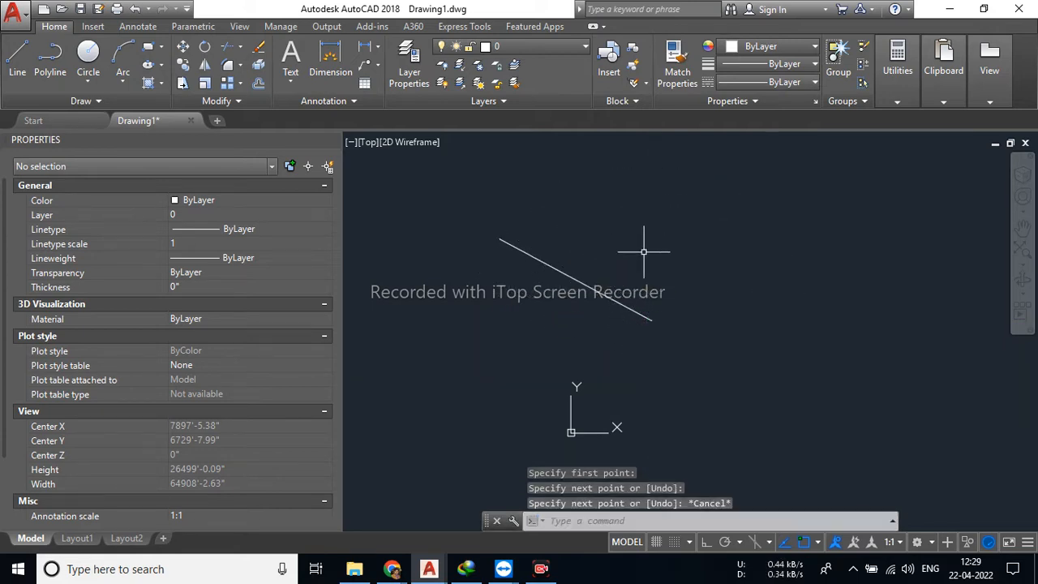
Draw a second, longer line sloping down to the right, above the first sloping line.
left_click(17, 57)
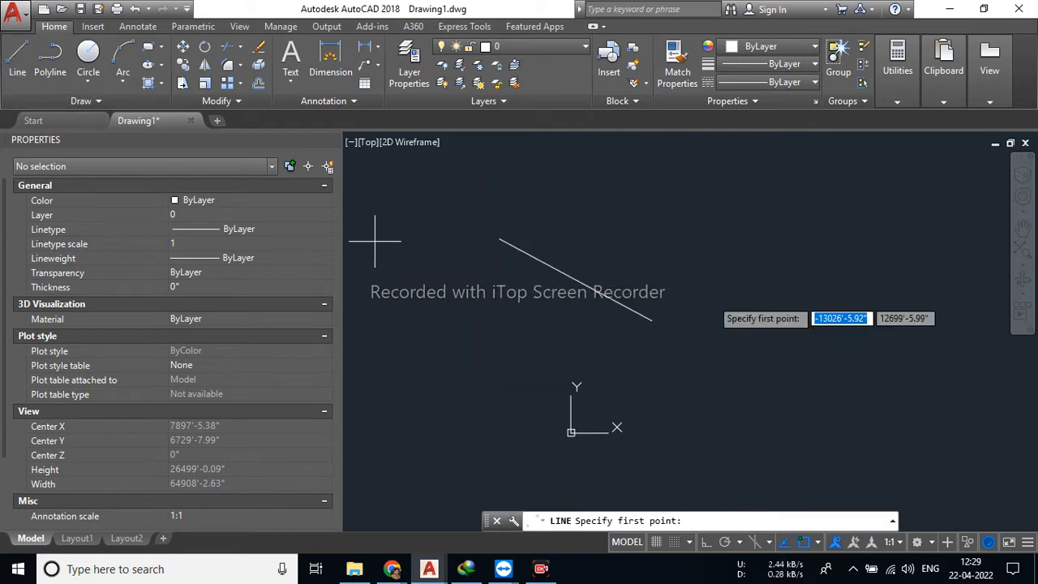
left_click(547, 213)
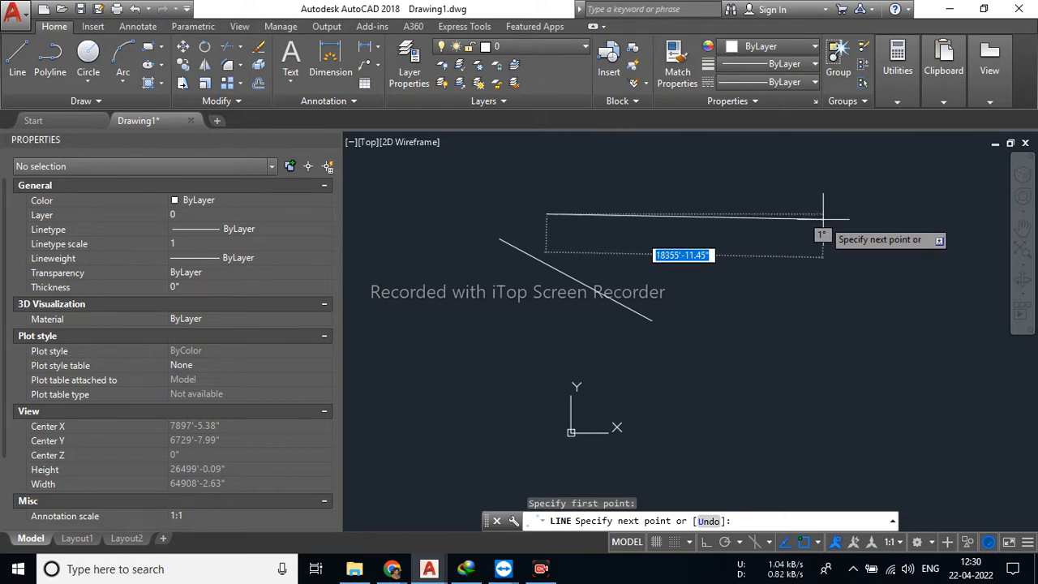
left_click(793, 303)
key("Escape")
key("Escape")
key("Escape")
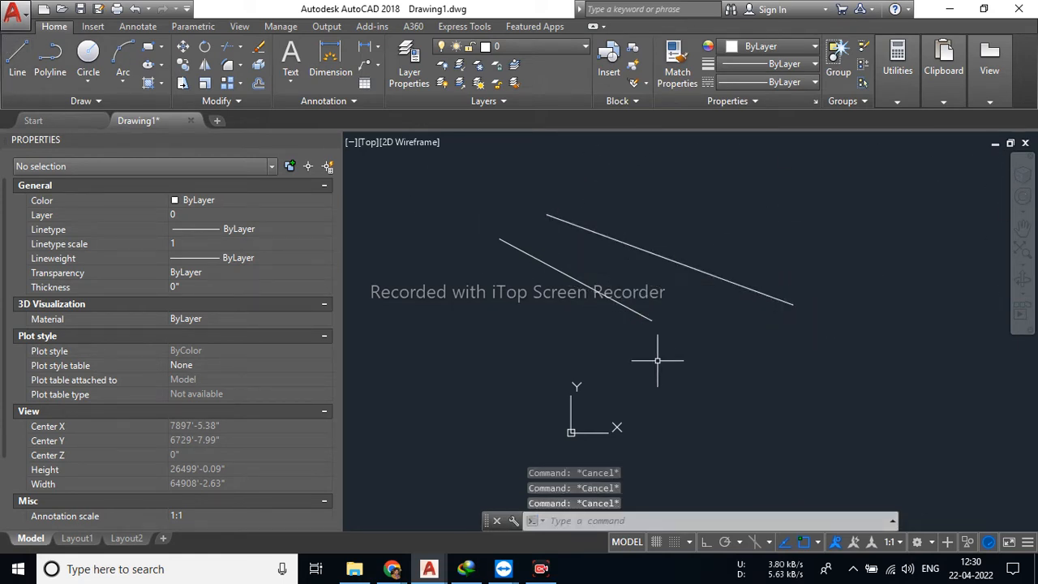
Turn Ortho on and draw a single horizontal line above the two sloping lines.
left_click(17, 57)
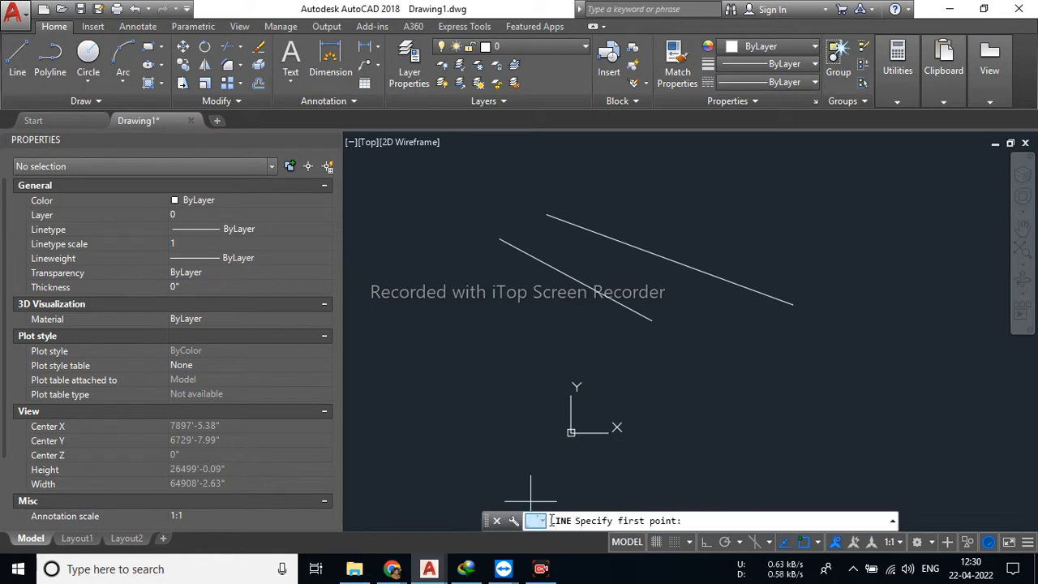
left_click(706, 542)
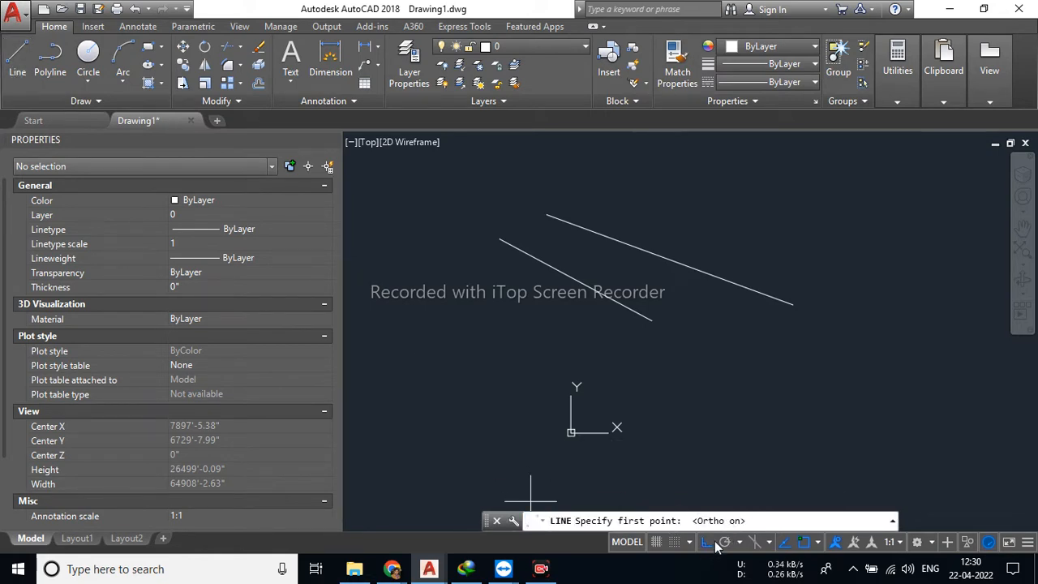
left_click(474, 207)
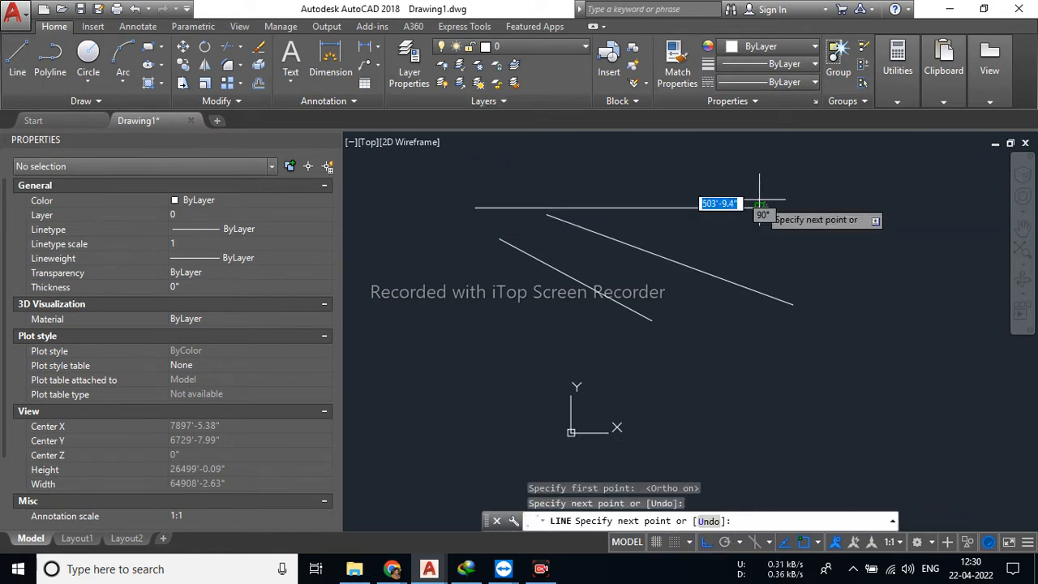
key("Escape")
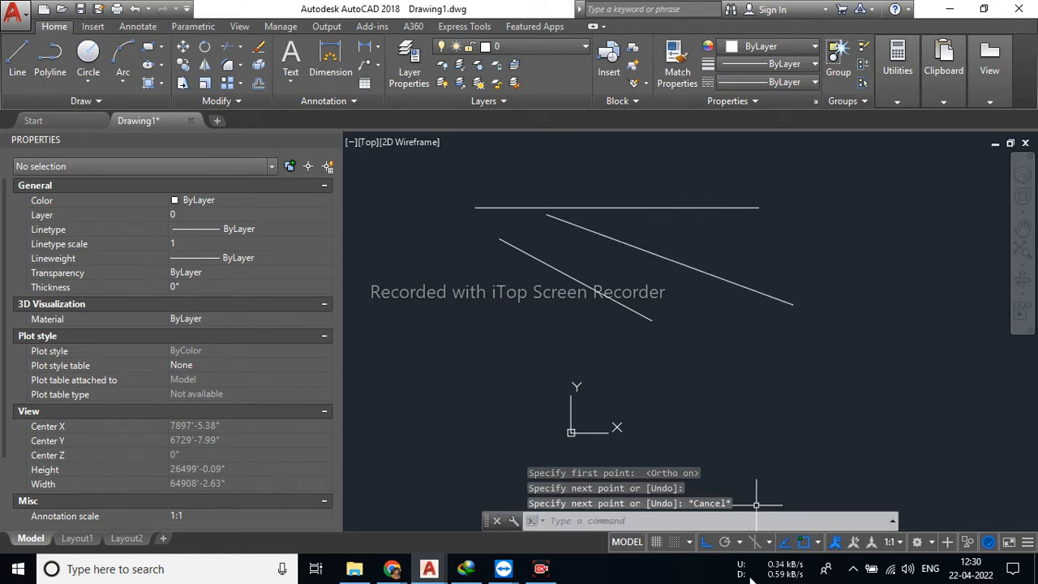
key("Escape")
key("Escape")
key("Escape")
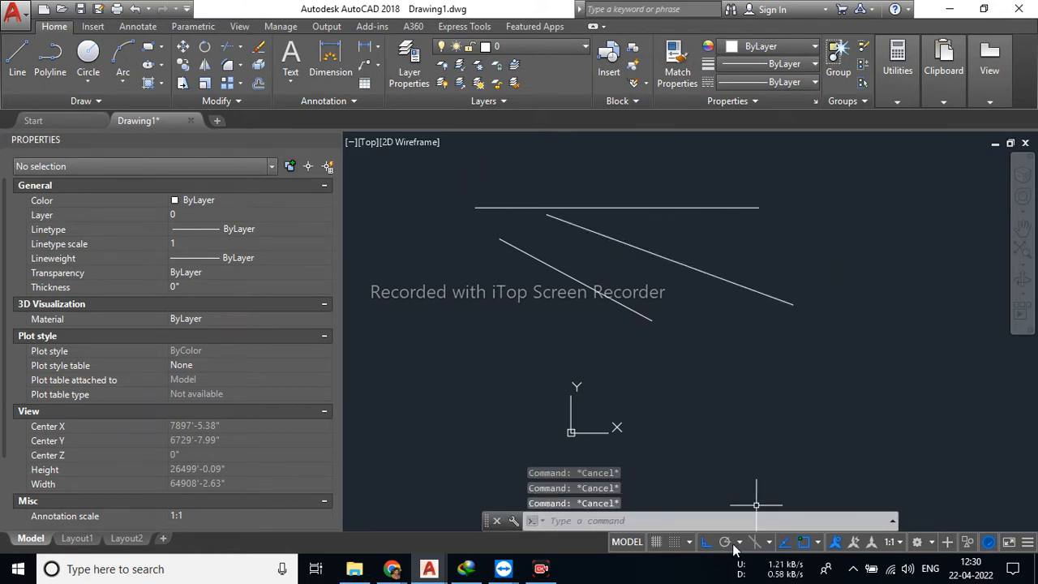
Toggle object snap off and back on, and enable the Midpoint snap.
left_click(817, 542)
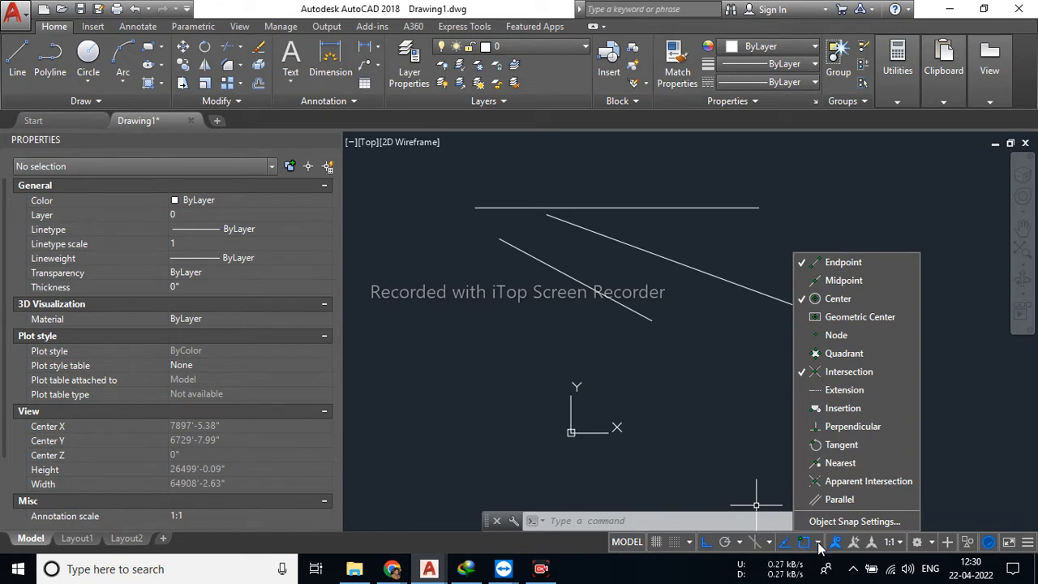
left_click(803, 545)
left_click(802, 545)
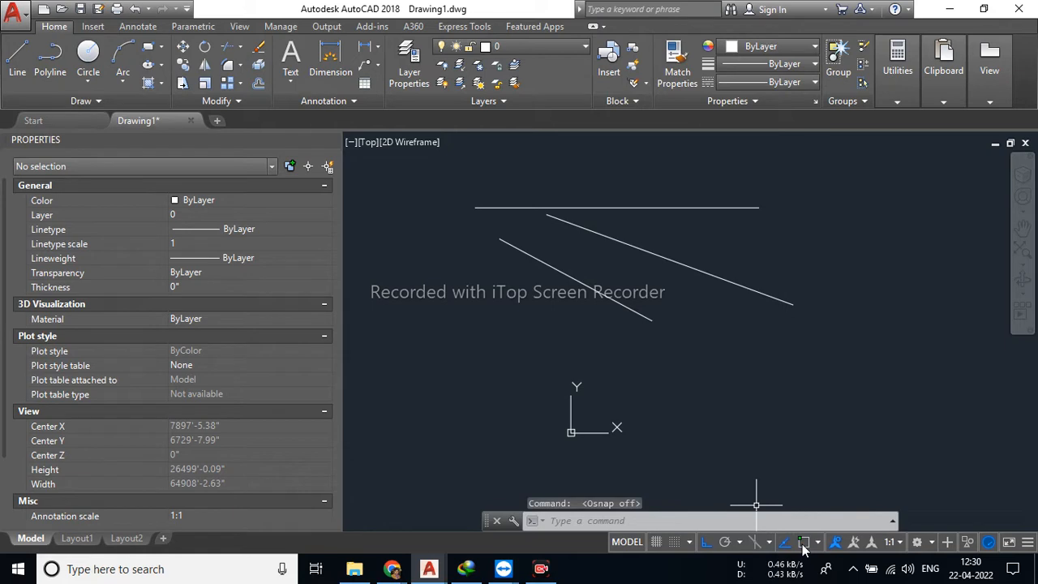
left_click(802, 545)
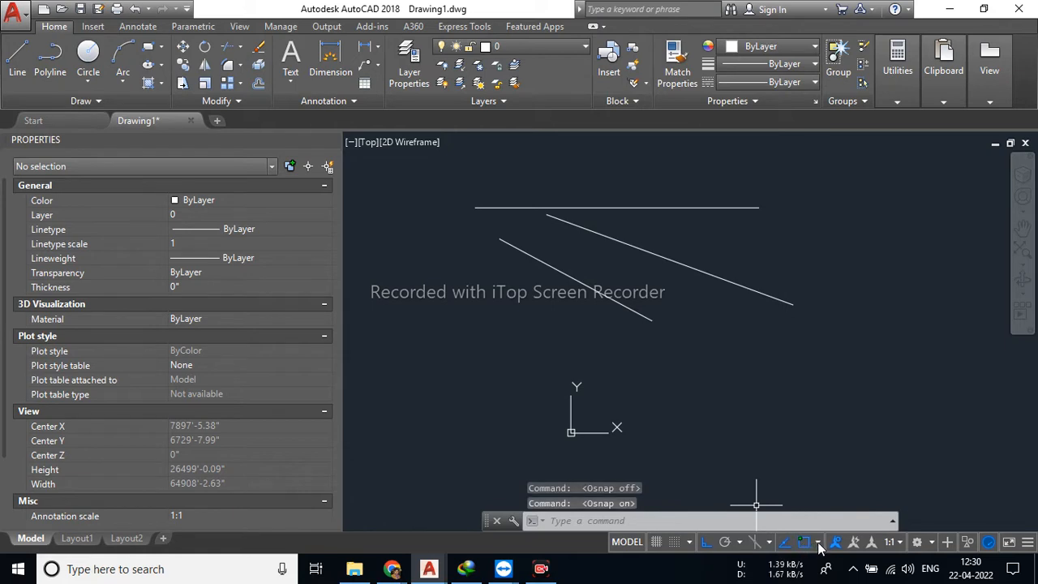
left_click(818, 543)
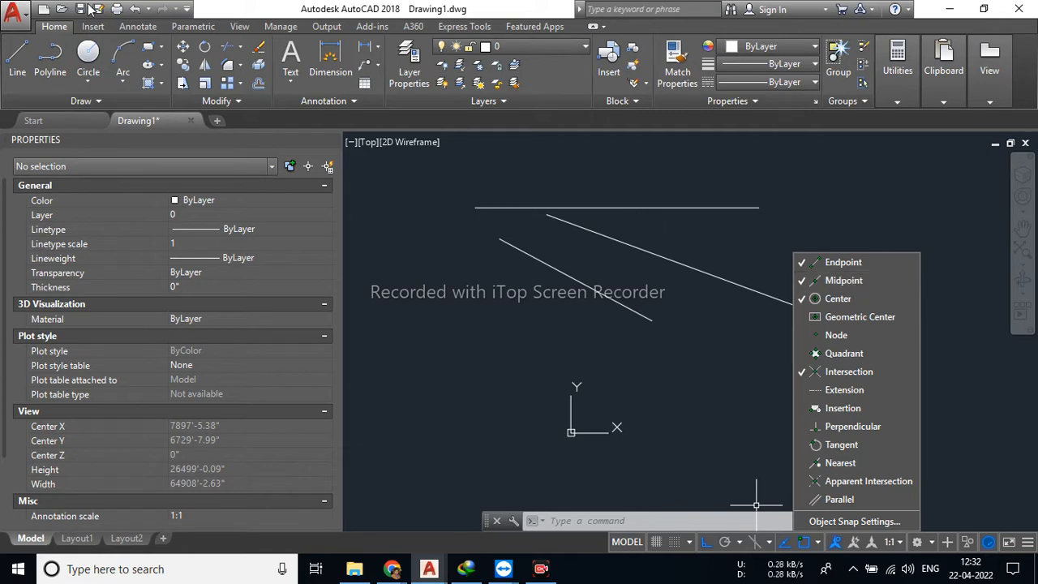
Test the Endpoint and Midpoint snaps on the horizontal line with the Line command without drawing anything.
left_click(28, 58)
left_click(28, 59)
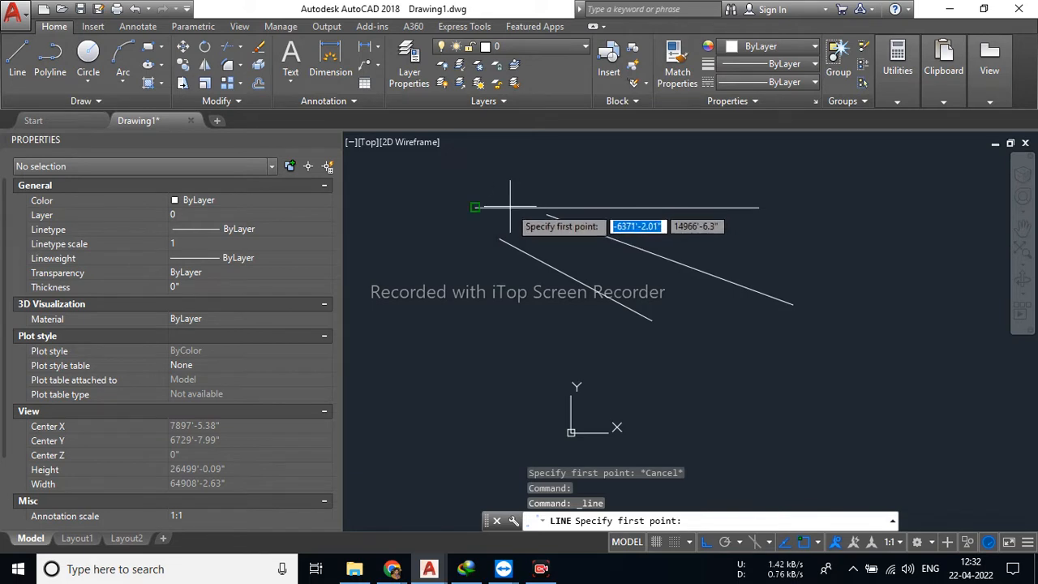
left_click(476, 208)
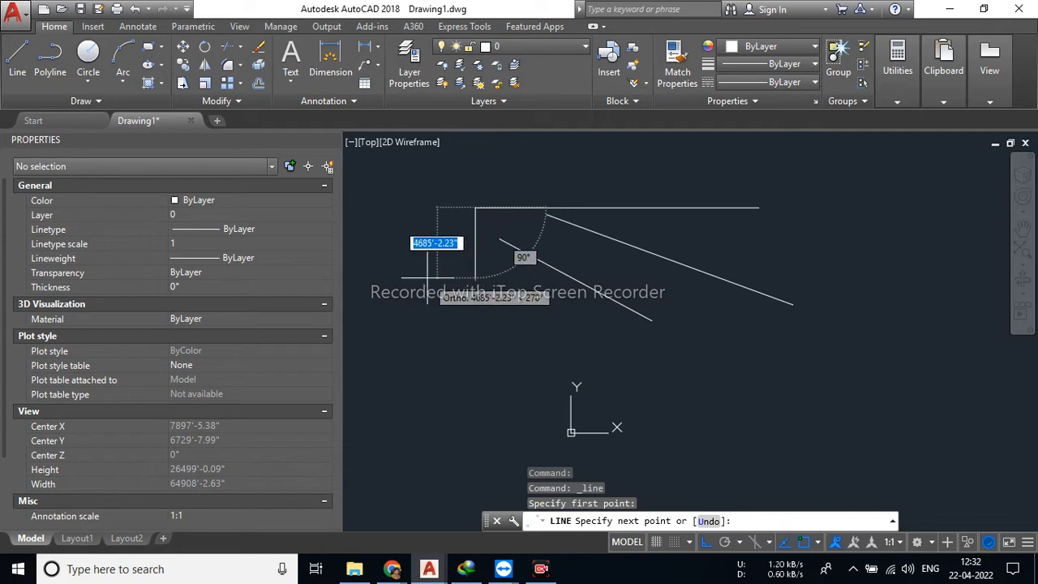
key("Escape")
left_click(17, 56)
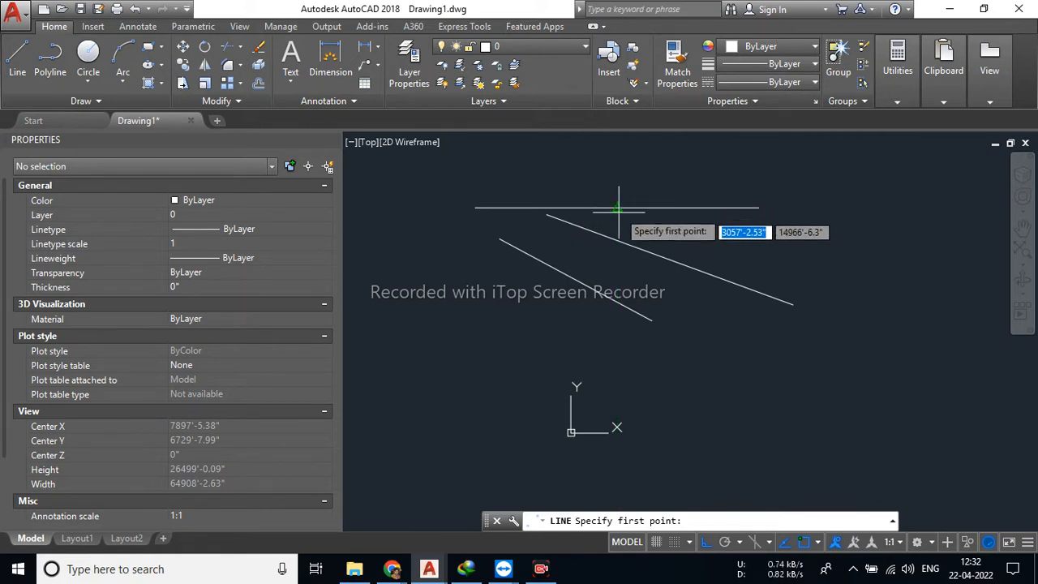
key("Escape")
key("Escape")
key("Escape")
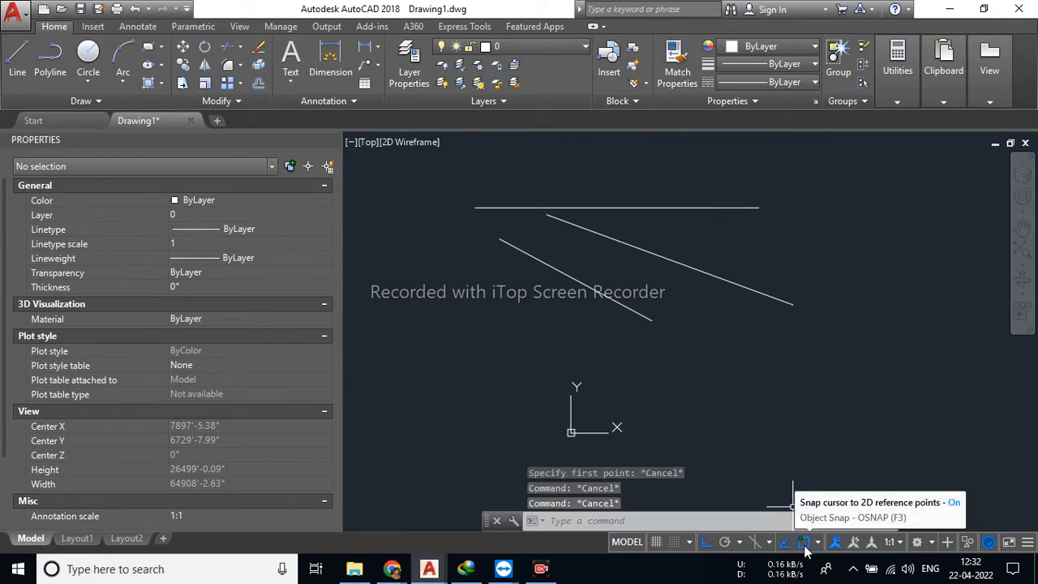
Draw a sloping line that crosses the horizontal line, turning Ortho off before placing its end point.
left_click(817, 543)
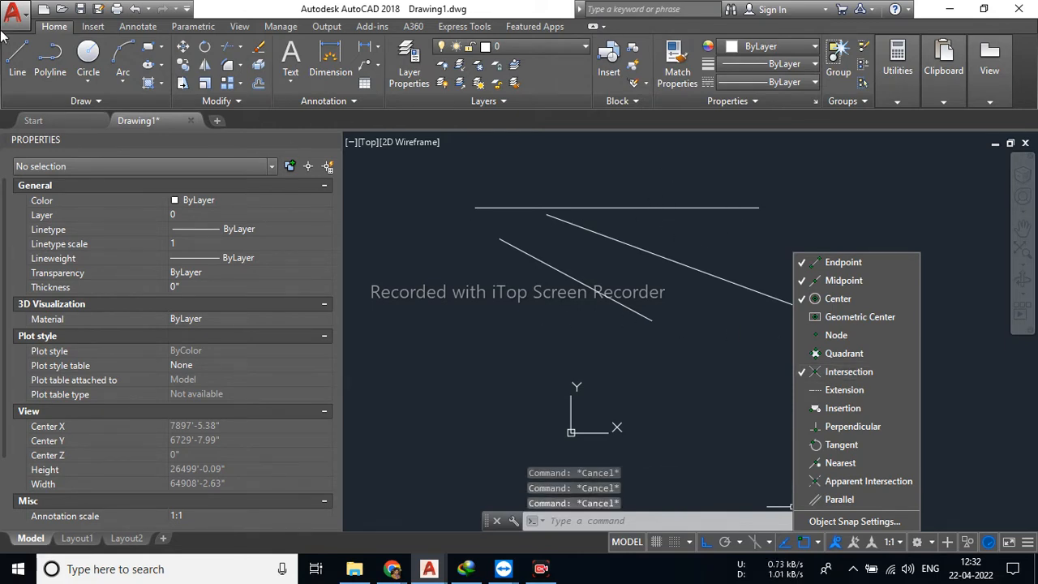
left_click(17, 52)
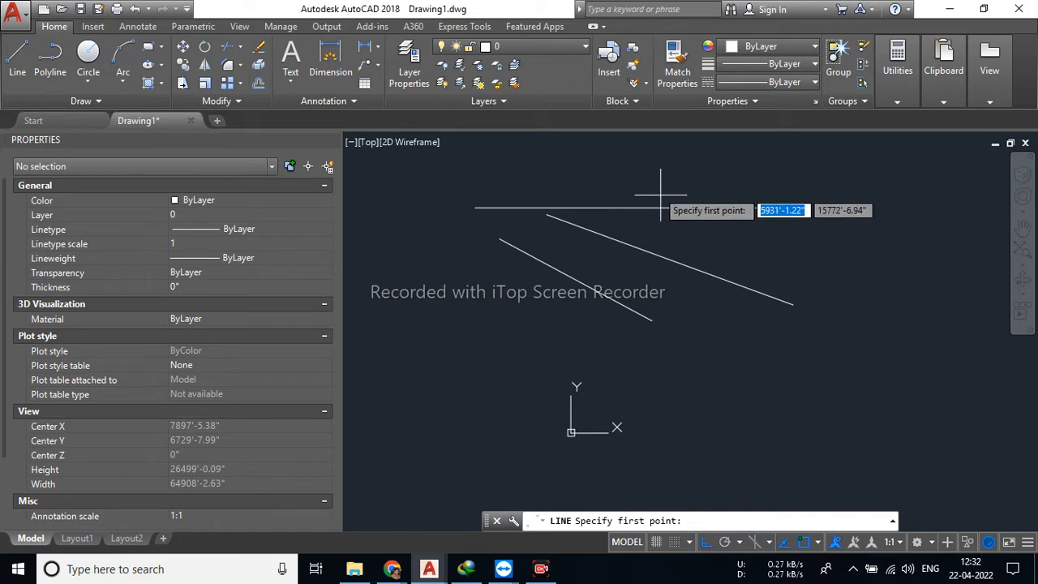
left_click(626, 157)
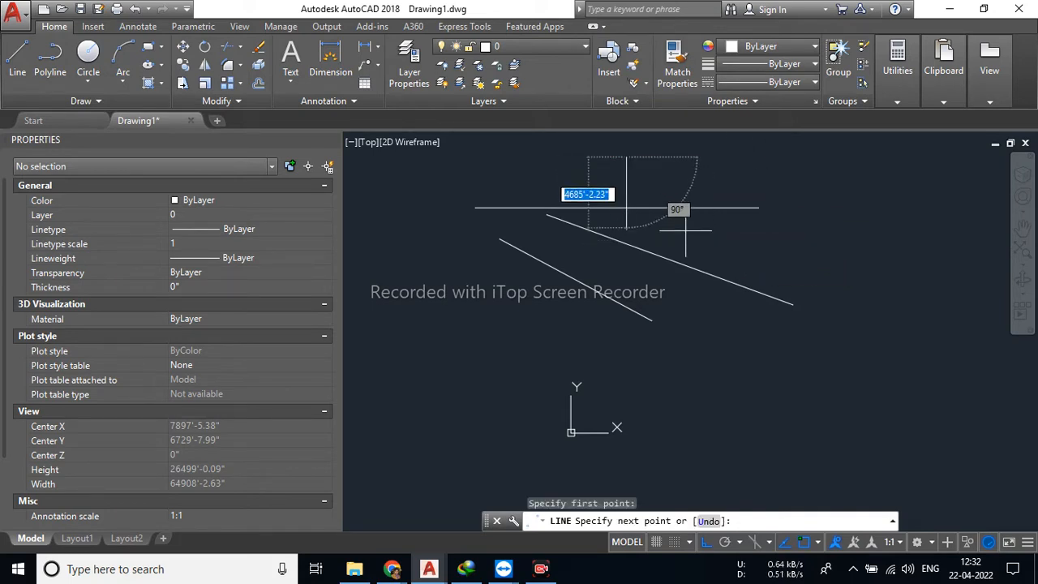
left_click(706, 541)
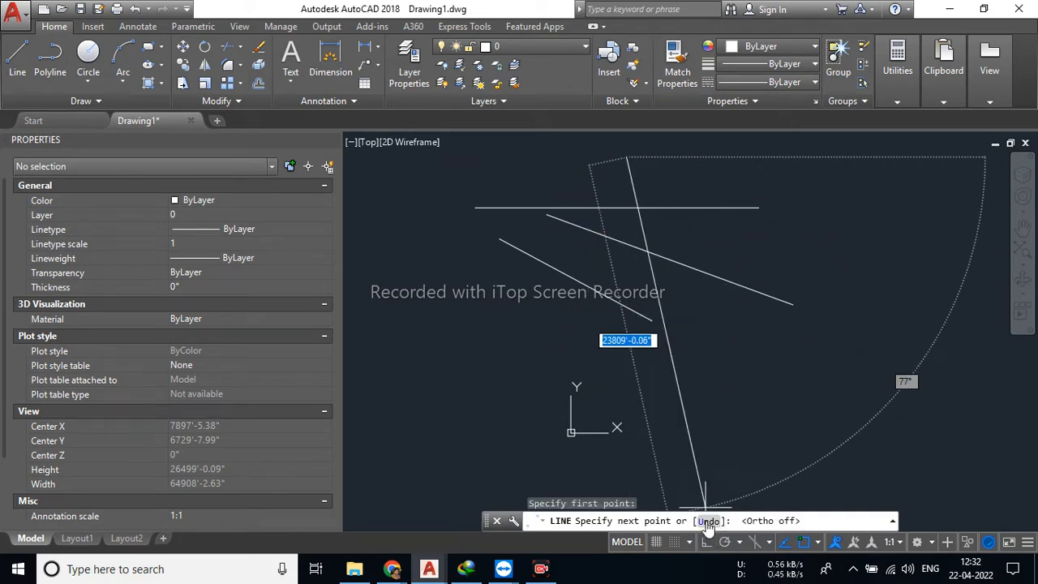
left_click(776, 269)
key("Escape")
key("Escape")
key("Escape")
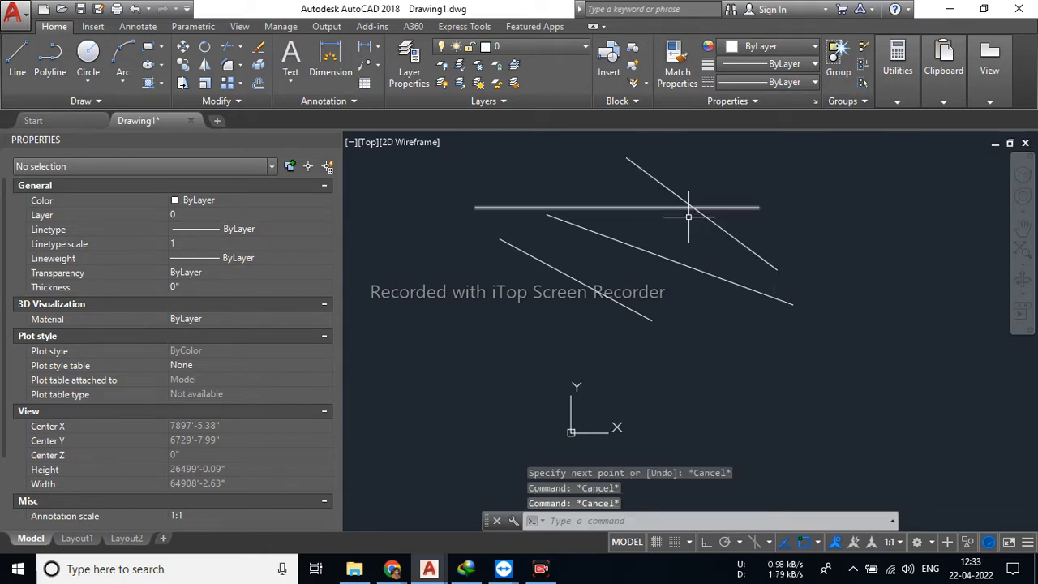
Turn the Intersection snap off and test the Line command's snapping where the horizontal and sloping lines cross.
left_click(17, 59)
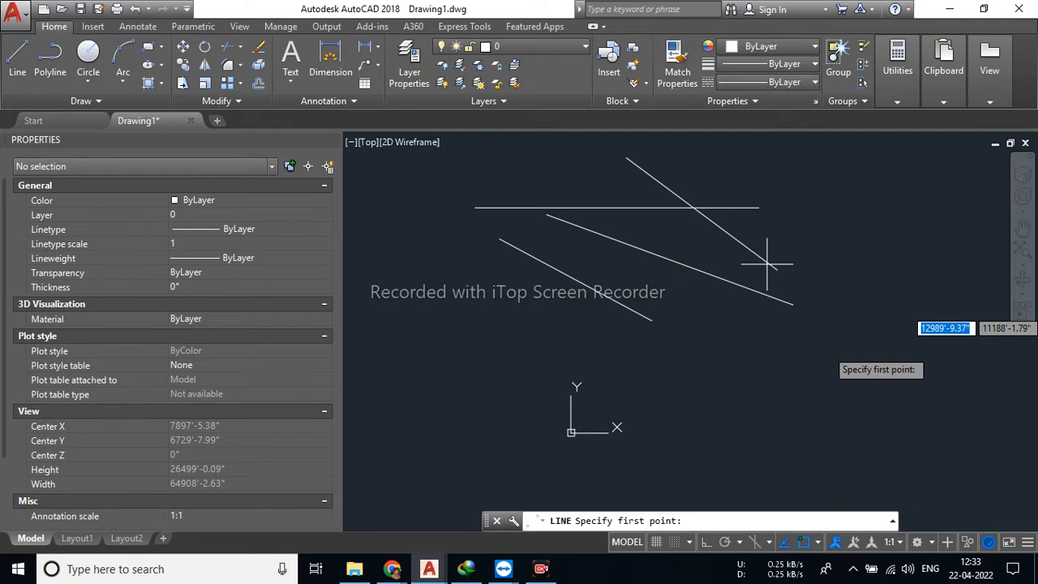
left_click(816, 542)
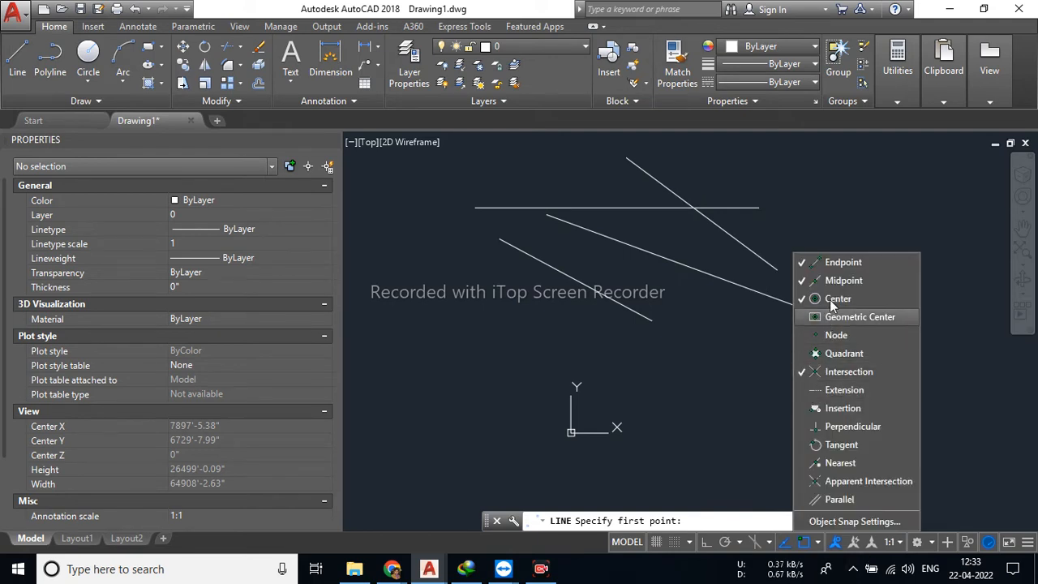
left_click(843, 371)
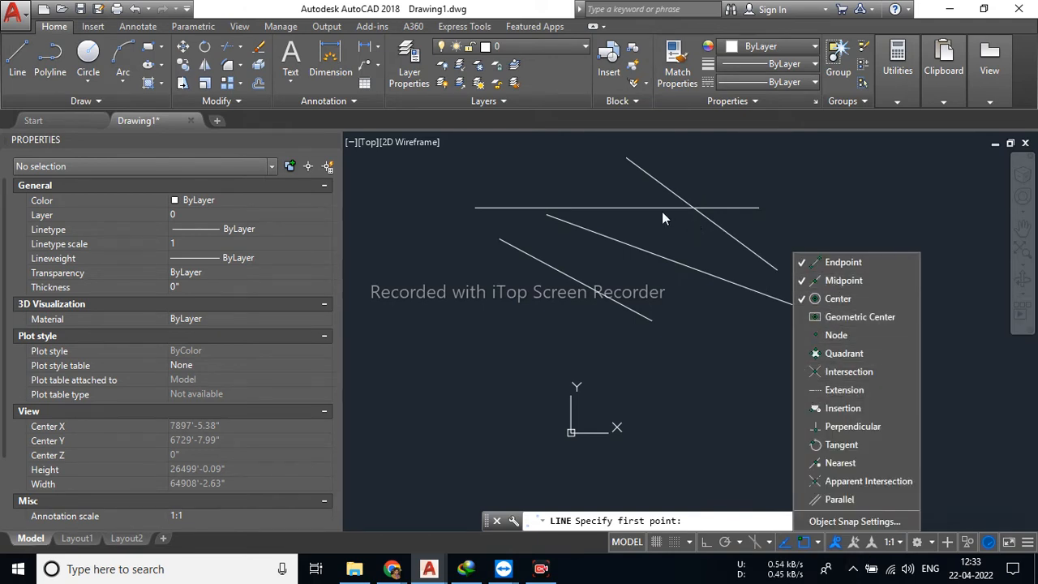
left_click(20, 50)
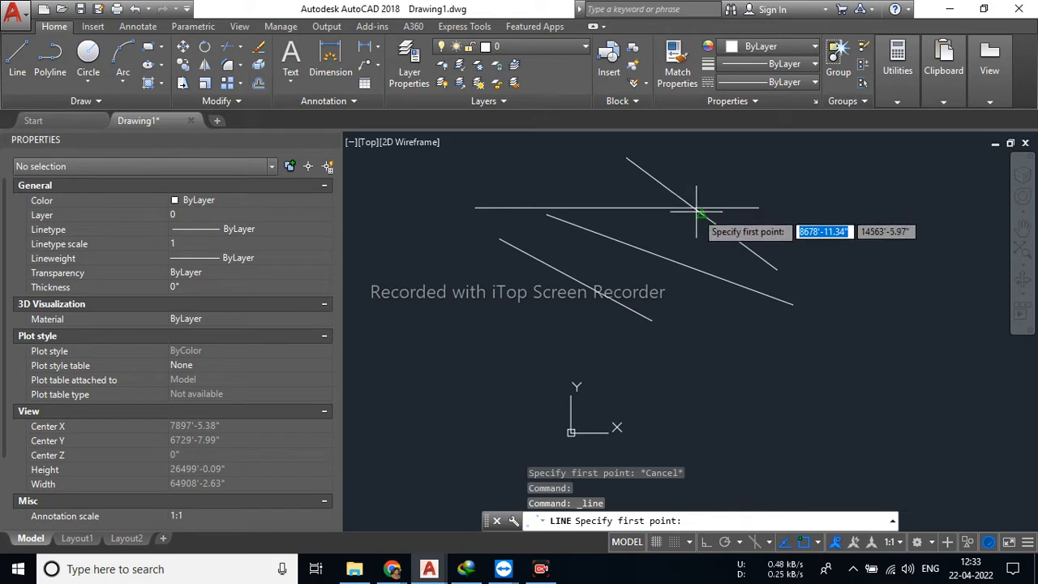
scroll(694, 217, "up", 10)
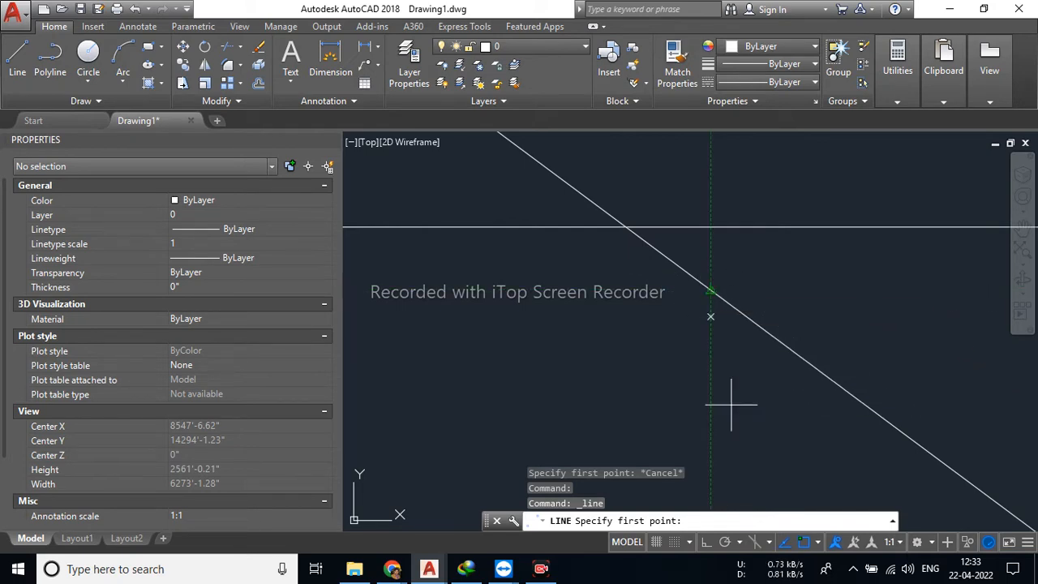
Turn the Midpoint snap off while keeping the Endpoint and Center snaps enabled.
left_click(817, 542)
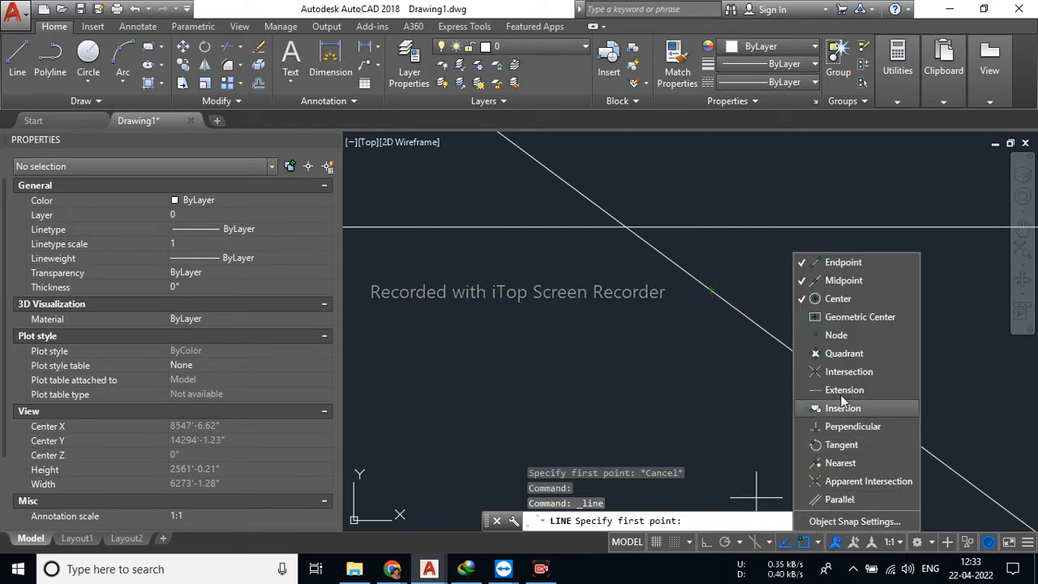
left_click(839, 279)
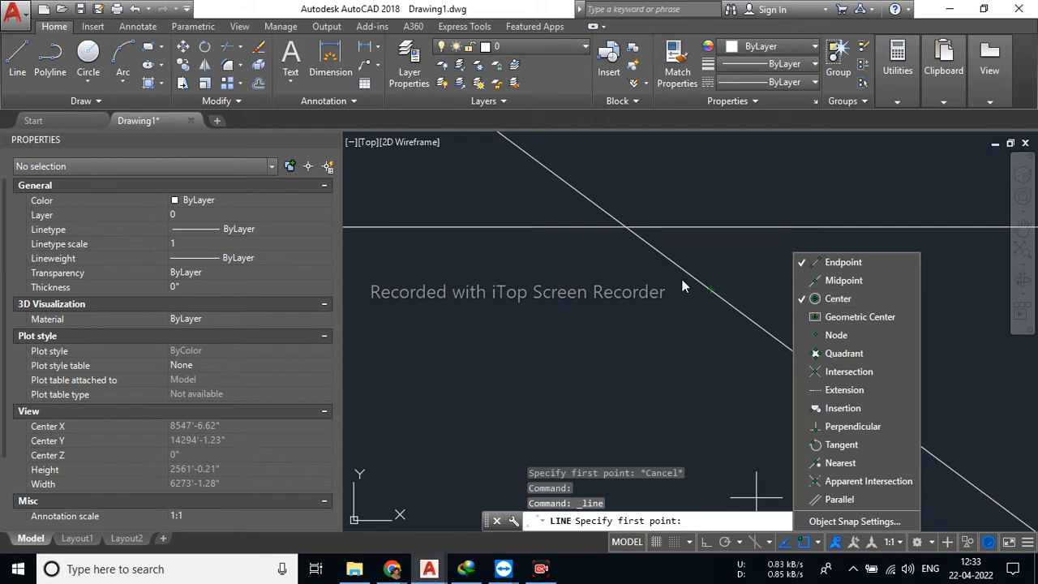
left_click(28, 85)
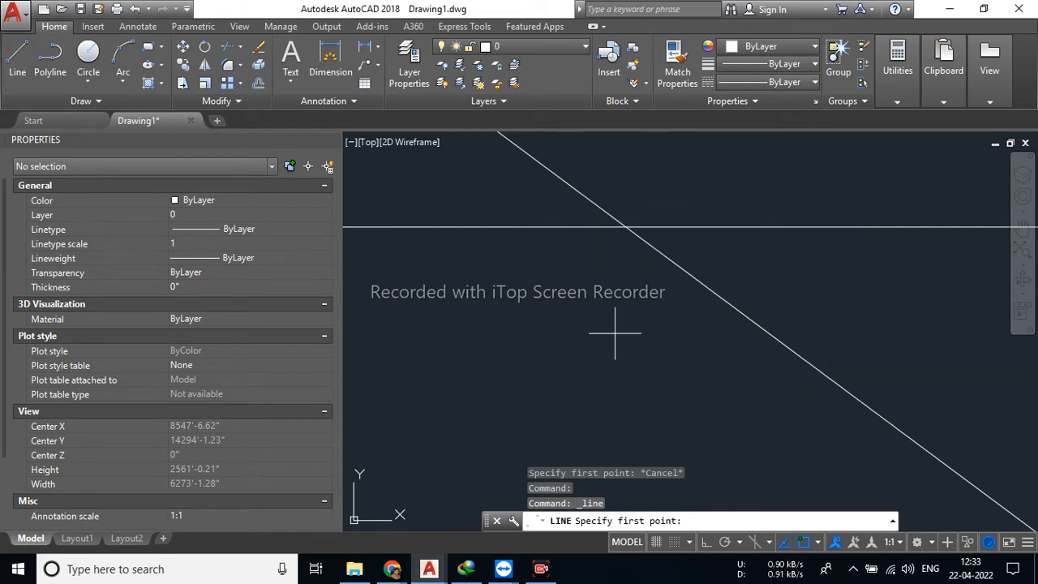
Enable the Intersection snap again and make sure object snap is switched on.
left_click(813, 544)
left_click(815, 543)
left_click(816, 543)
left_click(816, 543)
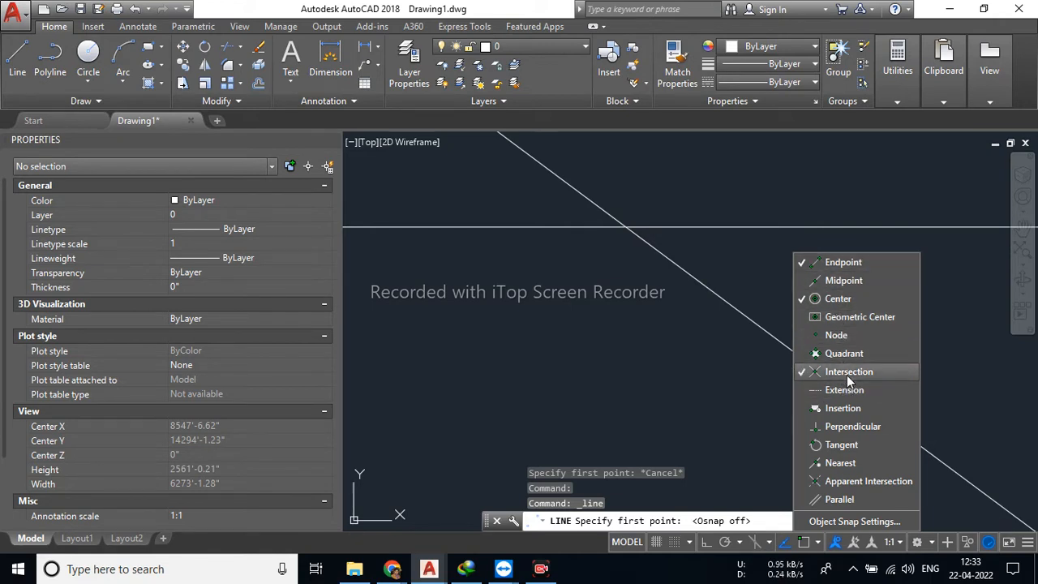
left_click(797, 552)
left_click(803, 543)
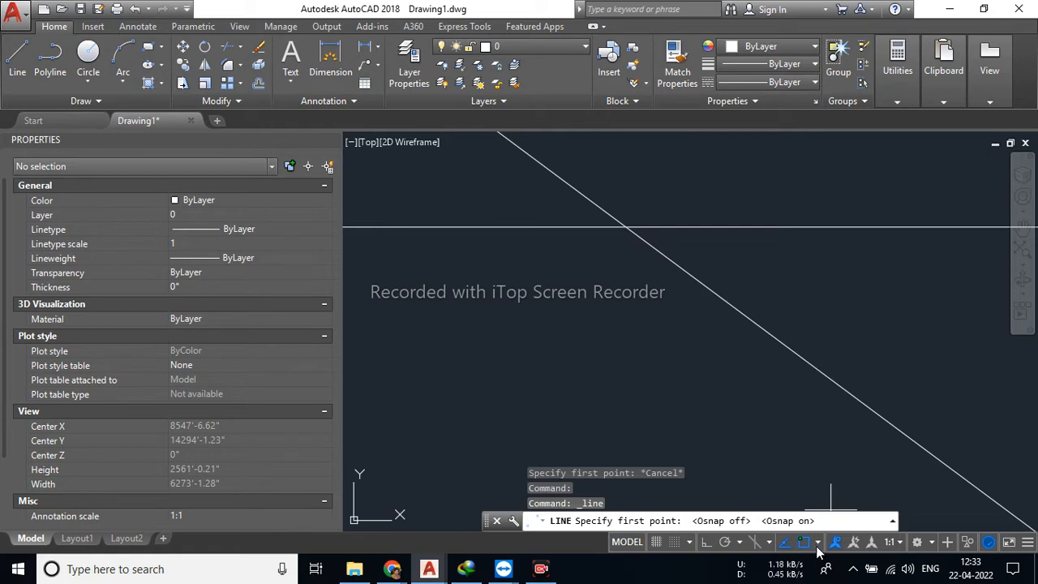
Toggle object snap off and back on, review the available snap modes and cancel the Line command.
left_click(817, 543)
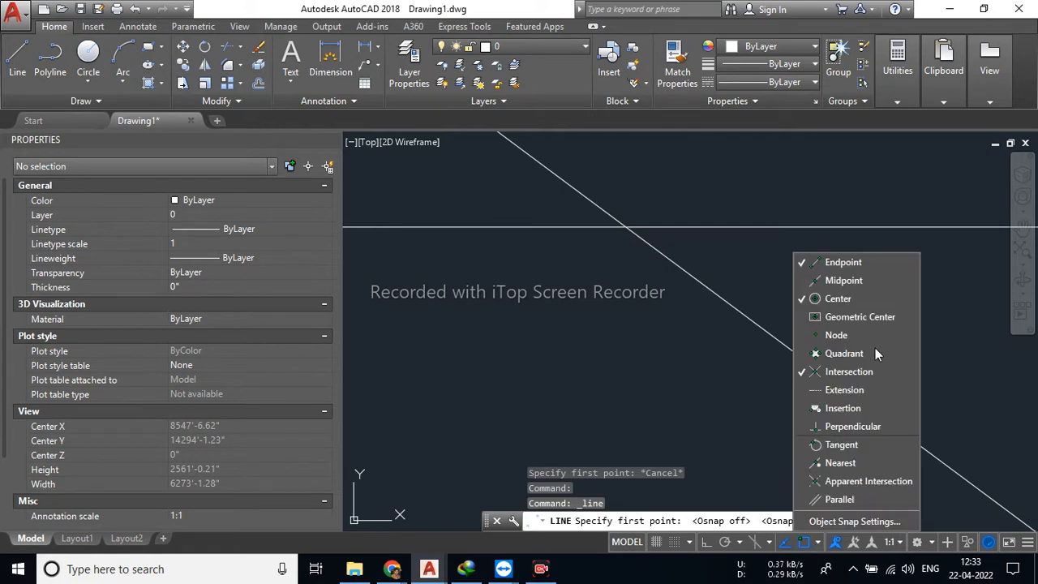
left_click(805, 548)
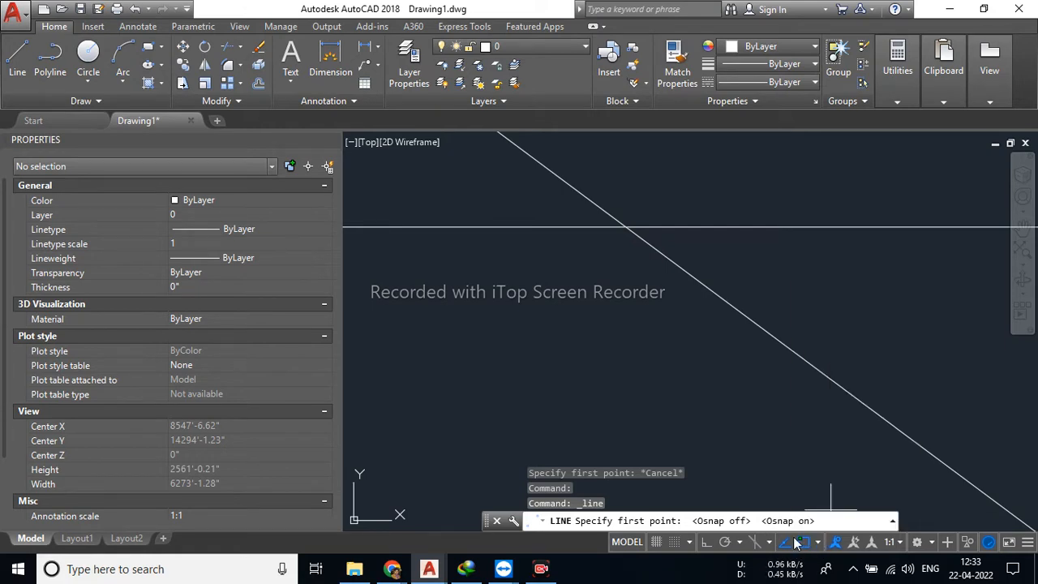
left_click(803, 543)
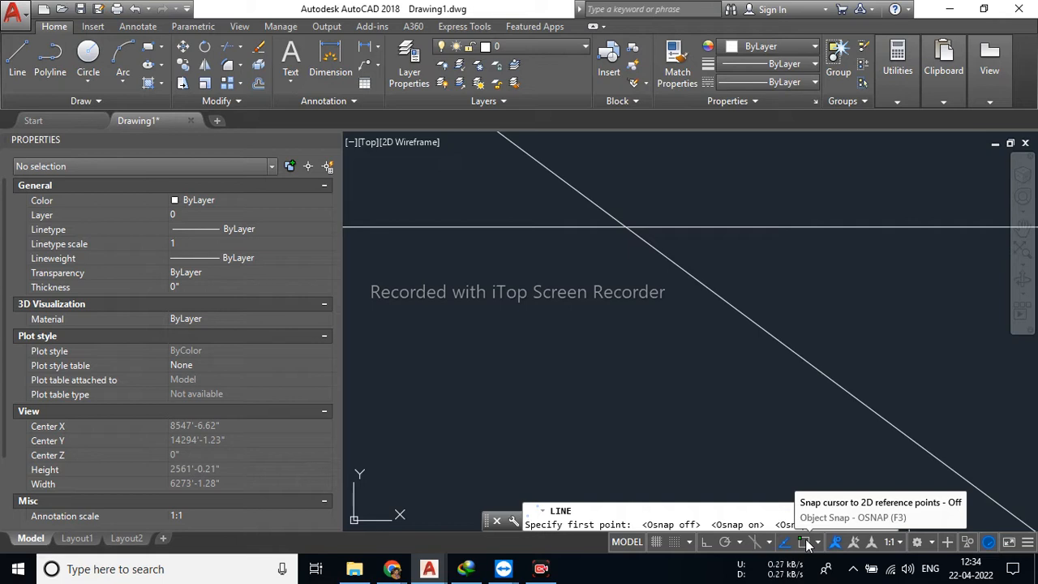
left_click(806, 544)
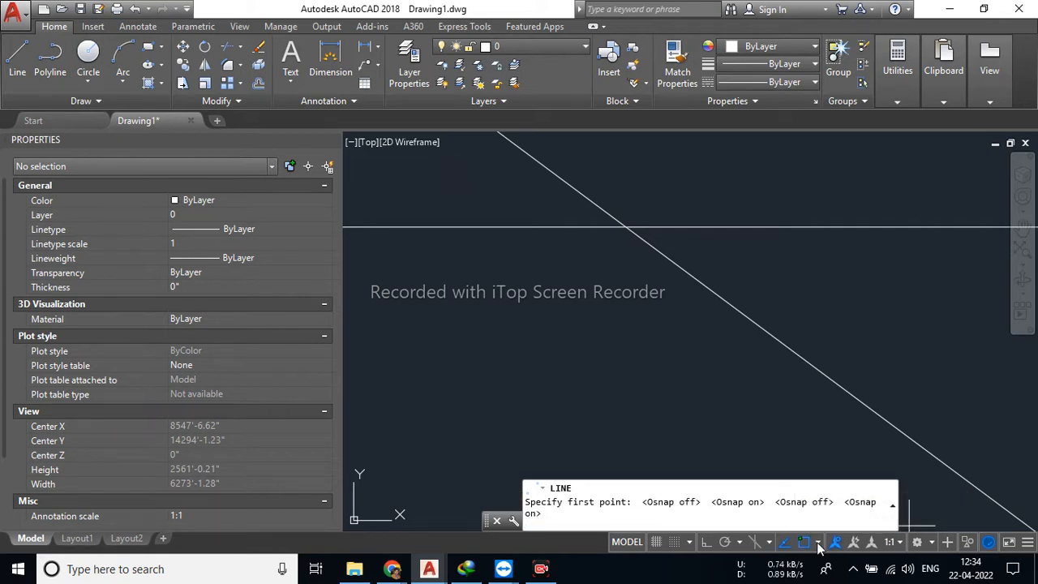
left_click(818, 543)
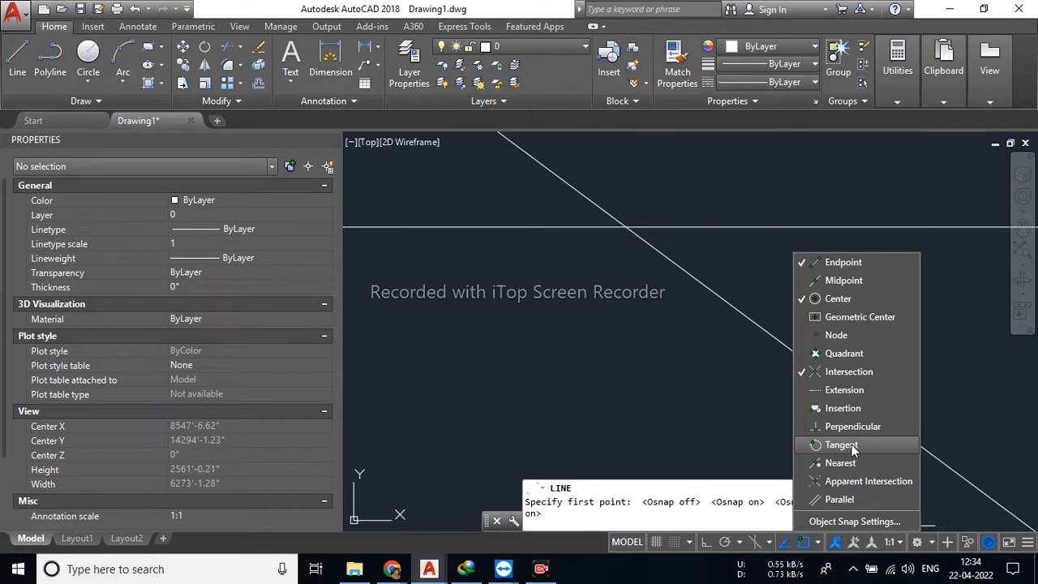
key("Escape")
key("Escape")
key("Escape")
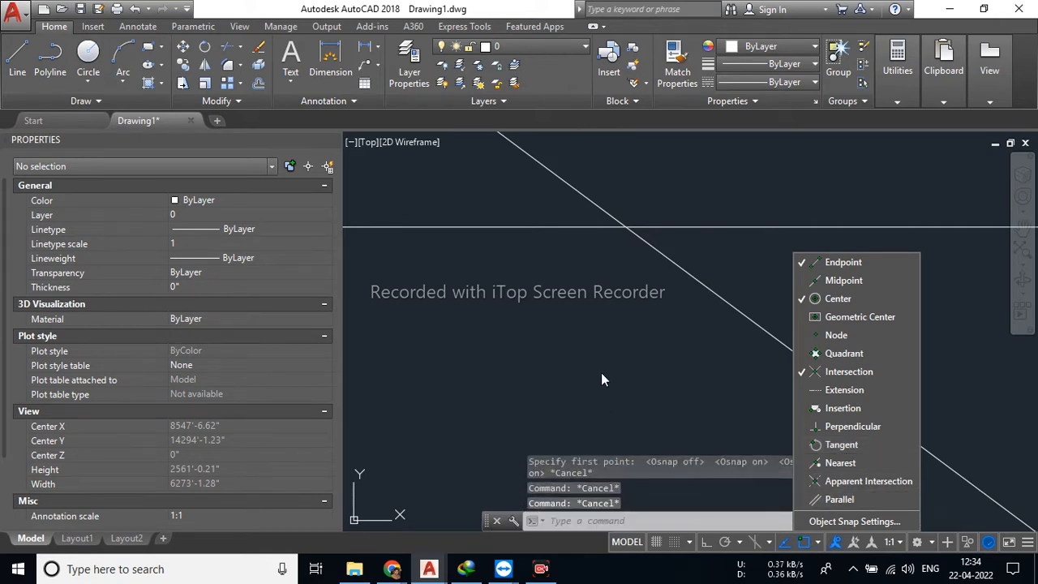
scroll(601, 315, "down", 10)
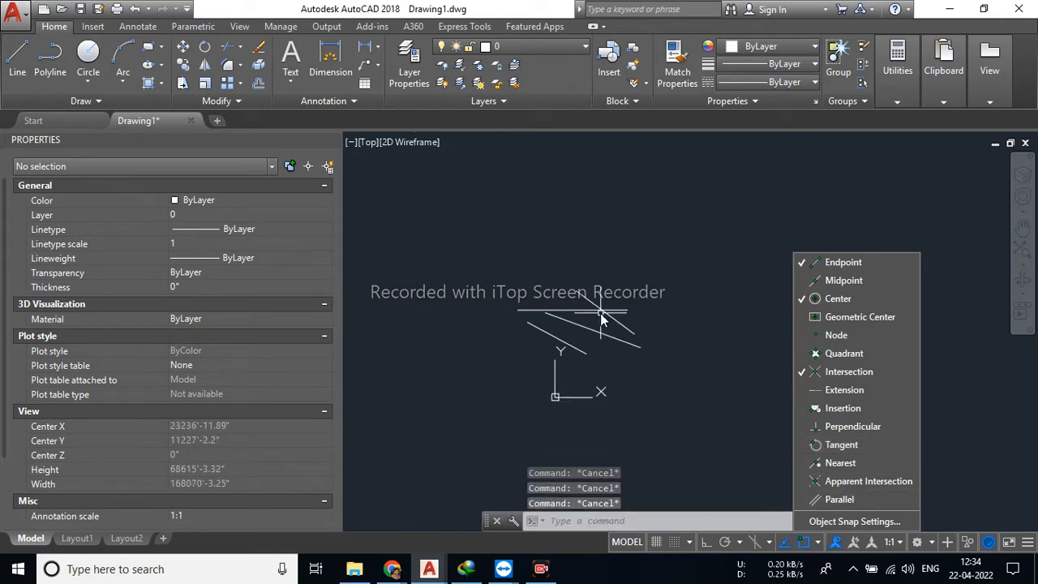
scroll(576, 326, "up", 3)
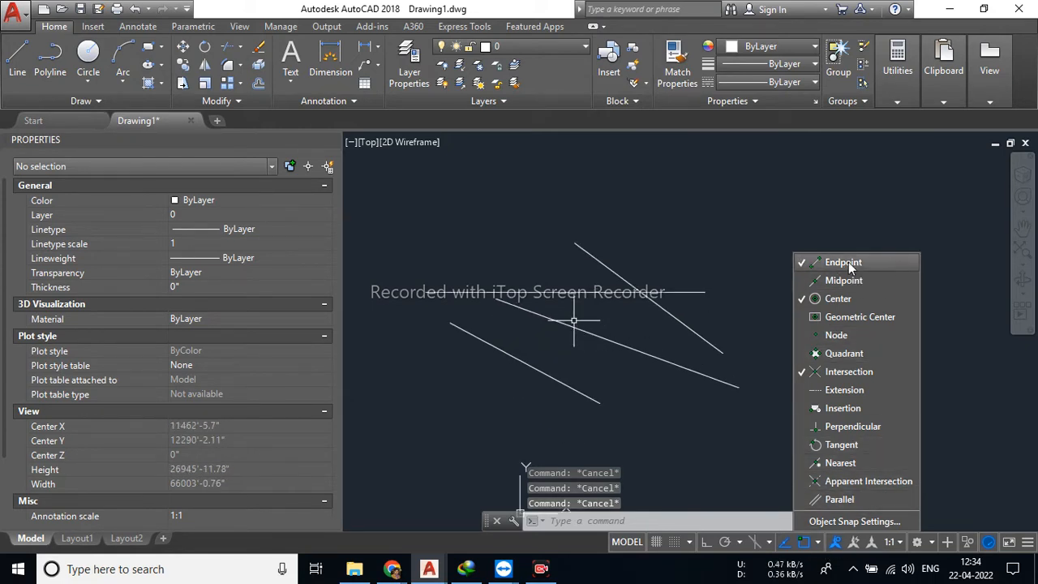
left_click(821, 544)
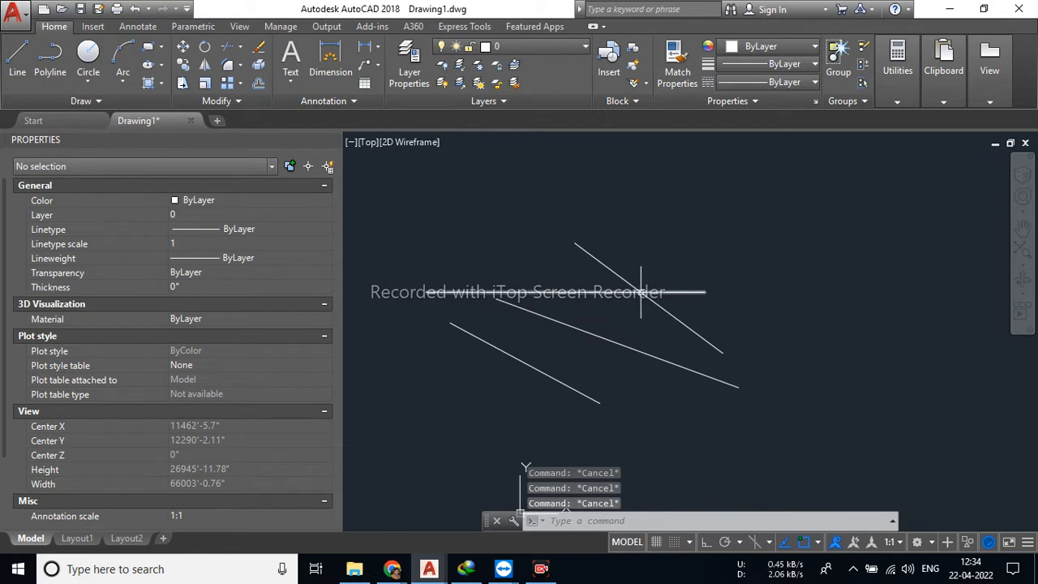
Add an aligned dimension between the two endpoints of the horizontal line, placing the dimension line above it.
scroll(552, 325, "up", 2)
scroll(560, 329, "down", 2)
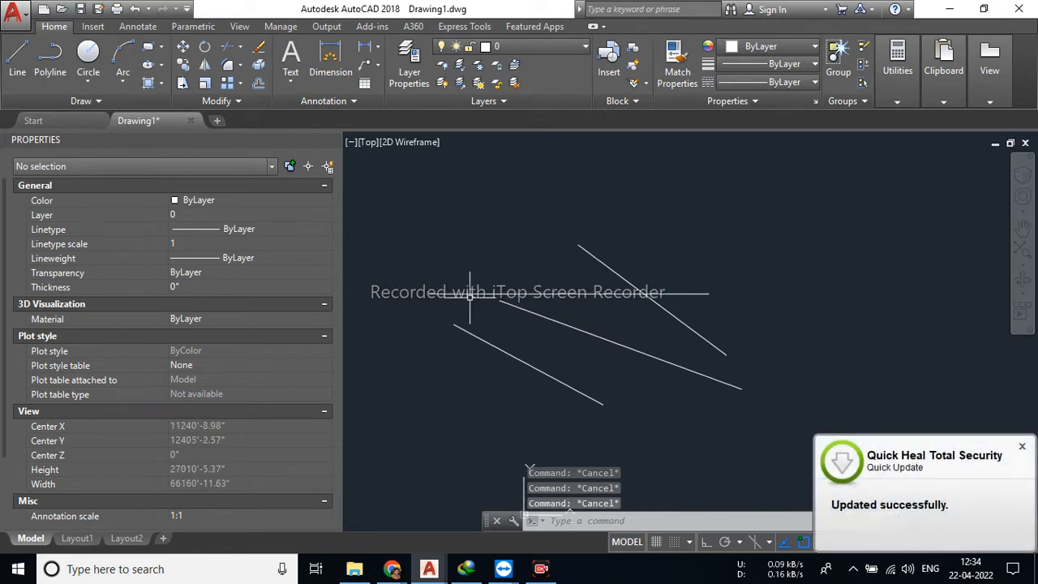
left_click(376, 50)
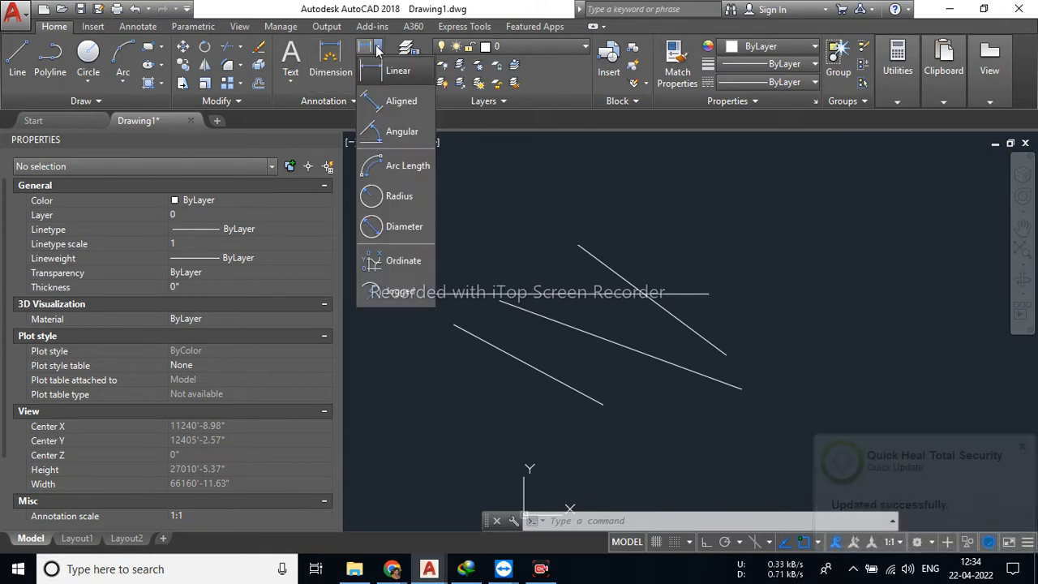
left_click(399, 103)
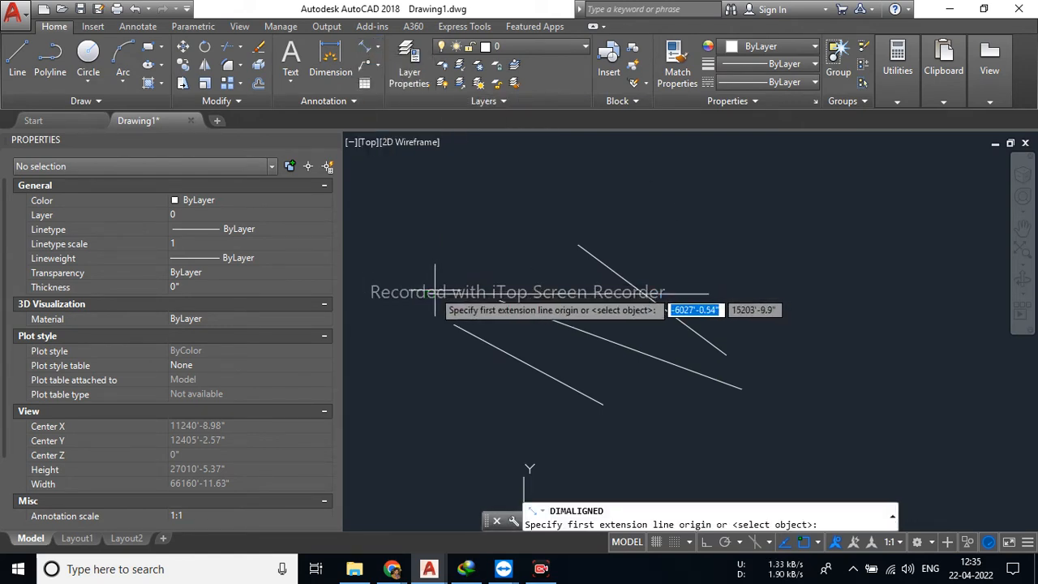
left_click(429, 293)
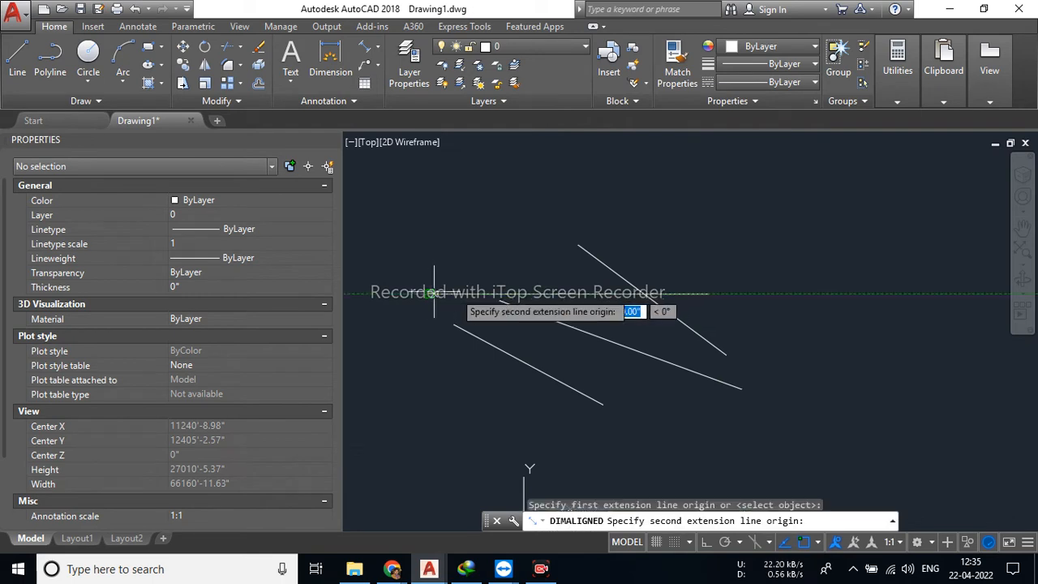
left_click(708, 293)
left_click(694, 227)
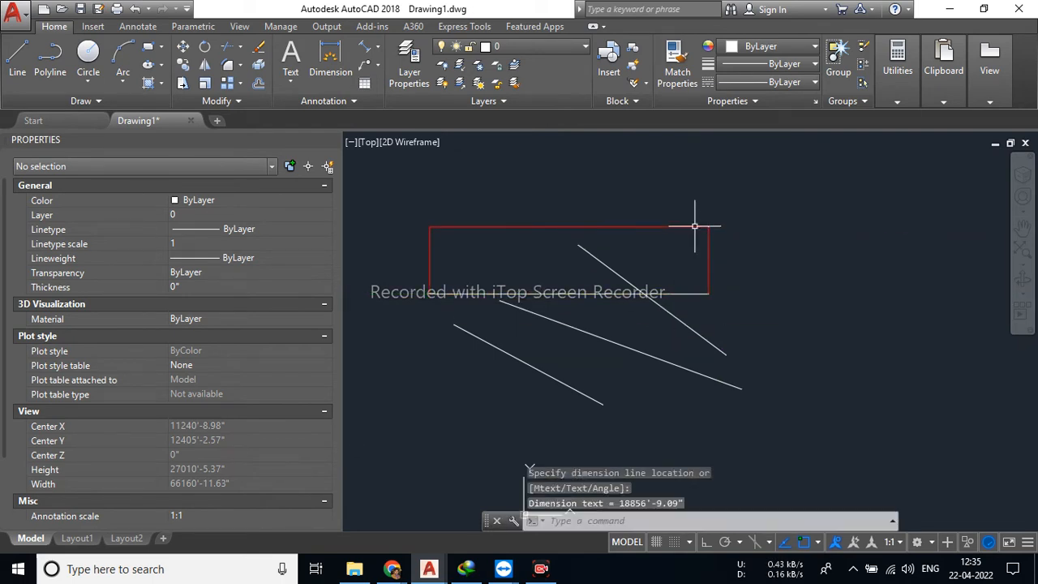
Examine the text of the horizontal line's aligned dimension, including the bracketed alternate unit.
scroll(562, 219, "up", 5)
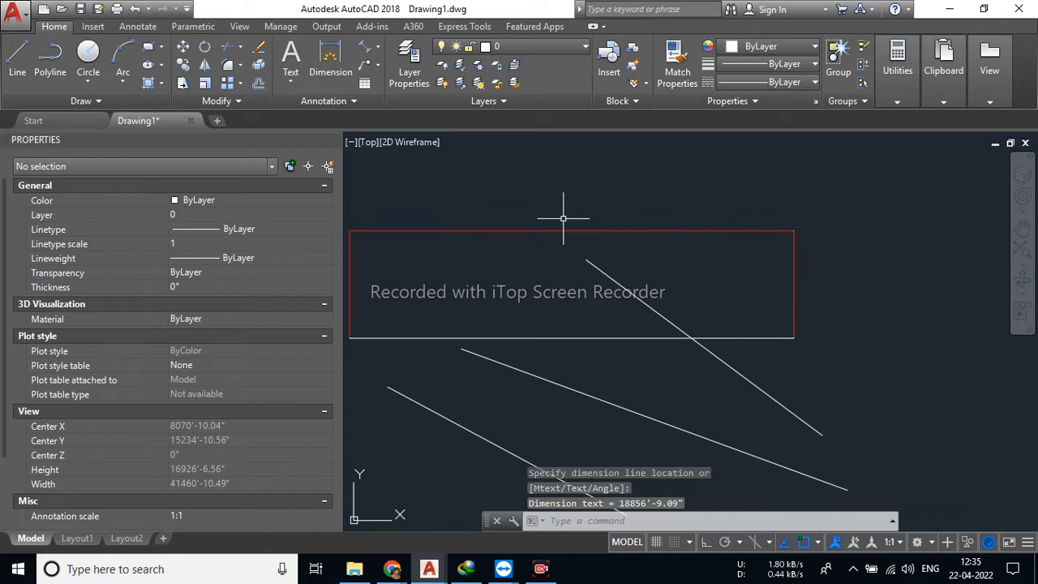
scroll(592, 250, "up", 10)
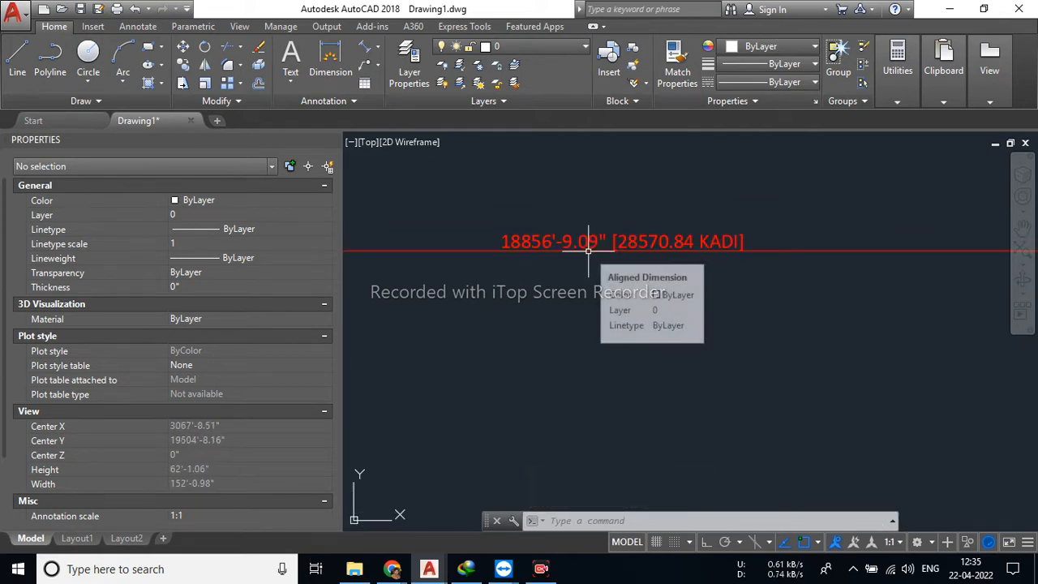
scroll(589, 252, "up", 2)
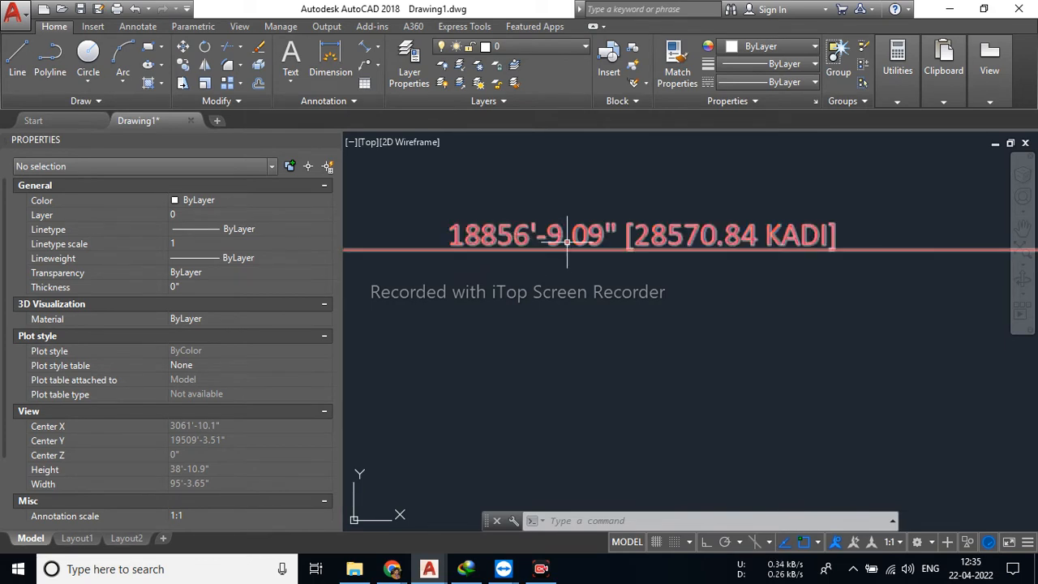
scroll(794, 254, "down", 6)
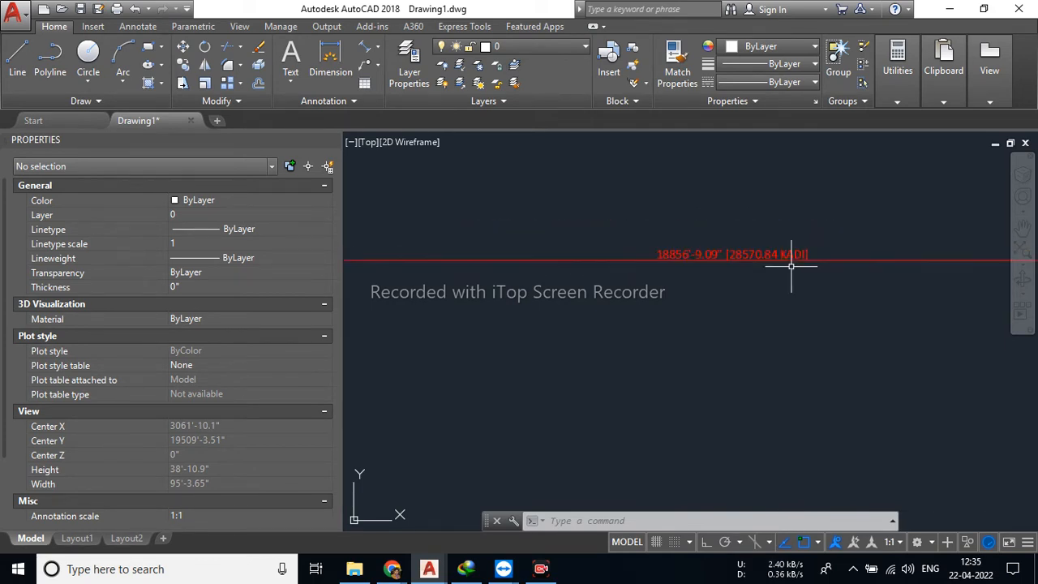
scroll(790, 262, "up", 8)
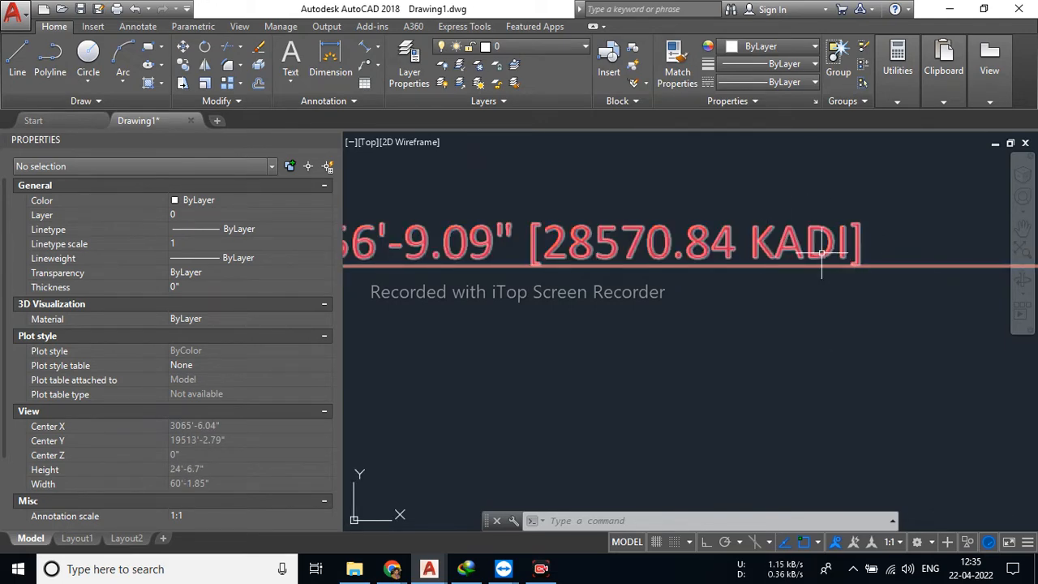
mouse_move(821, 252)
scroll(821, 252, "down", 15)
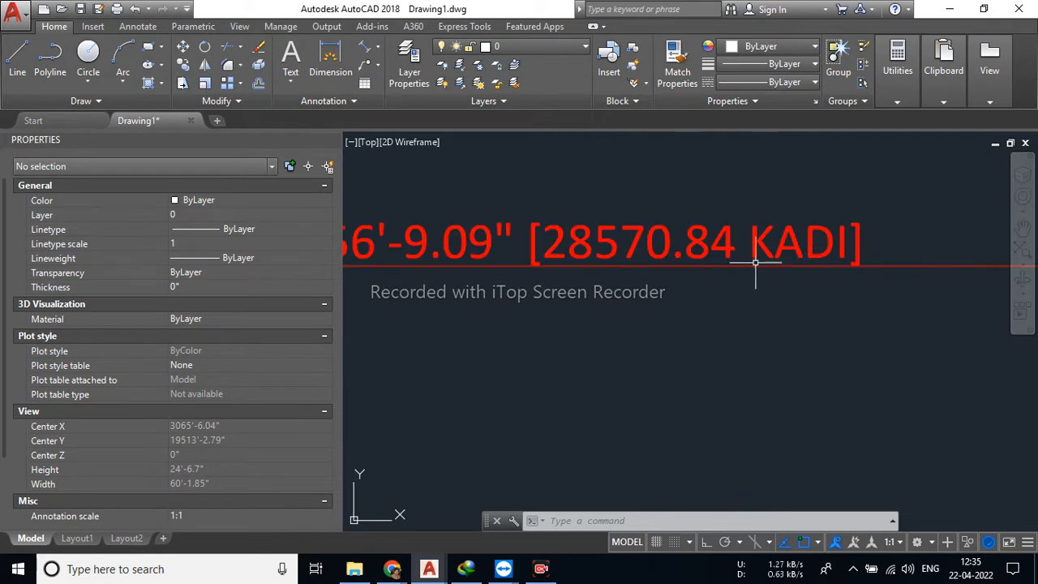
scroll(744, 288, "down", 6)
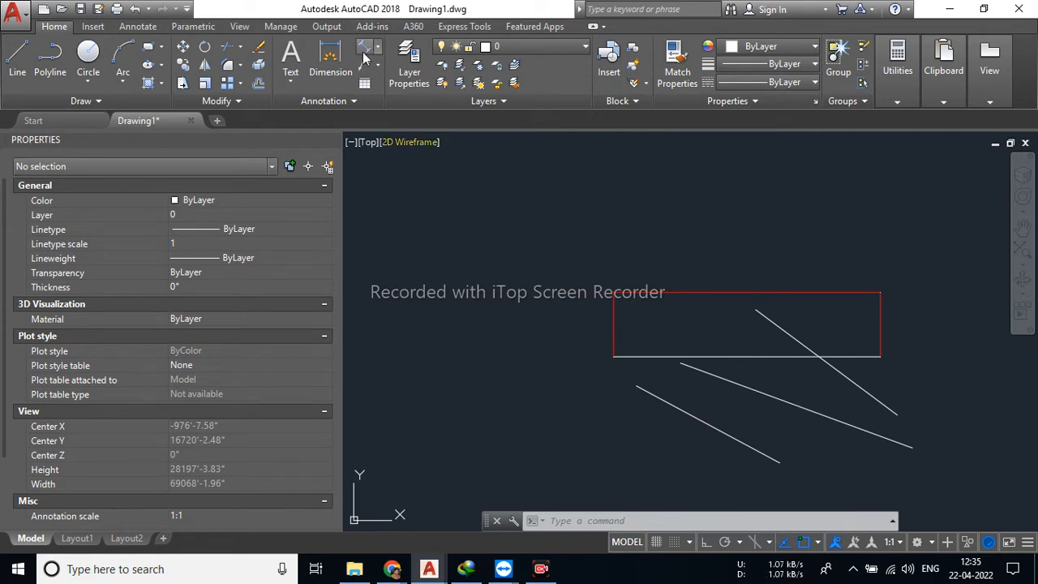
Add an aligned dimension between the endpoints of the diagonal line crossing the horizontal line, placing the dimension line to its upper right.
left_click(377, 51)
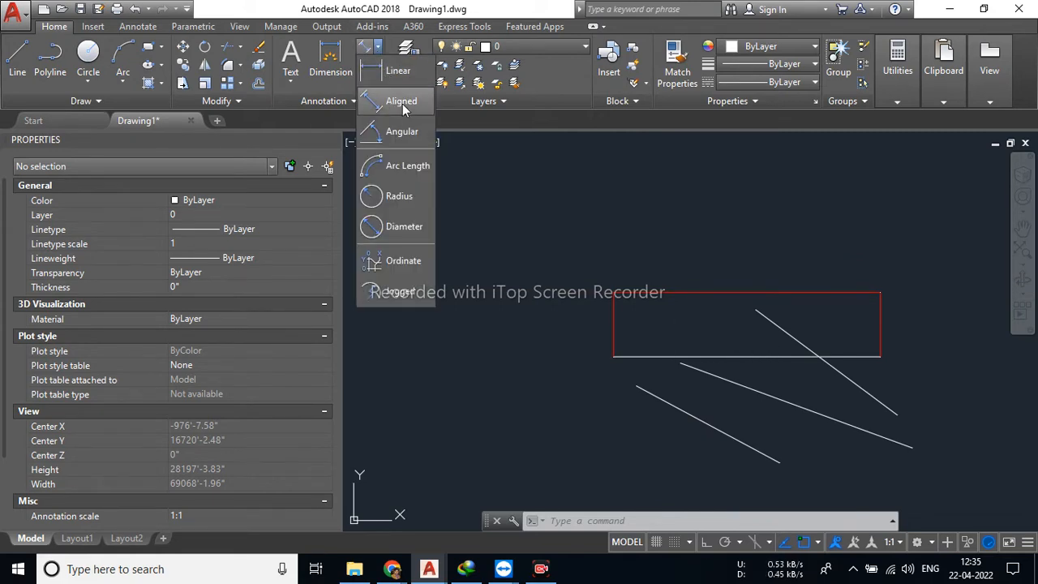
left_click(404, 101)
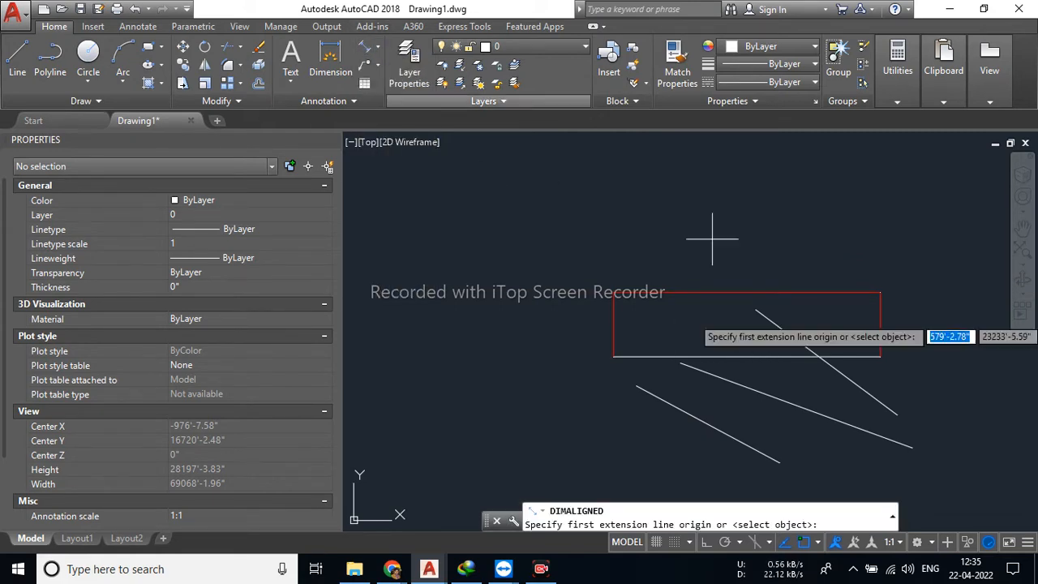
left_click(755, 310)
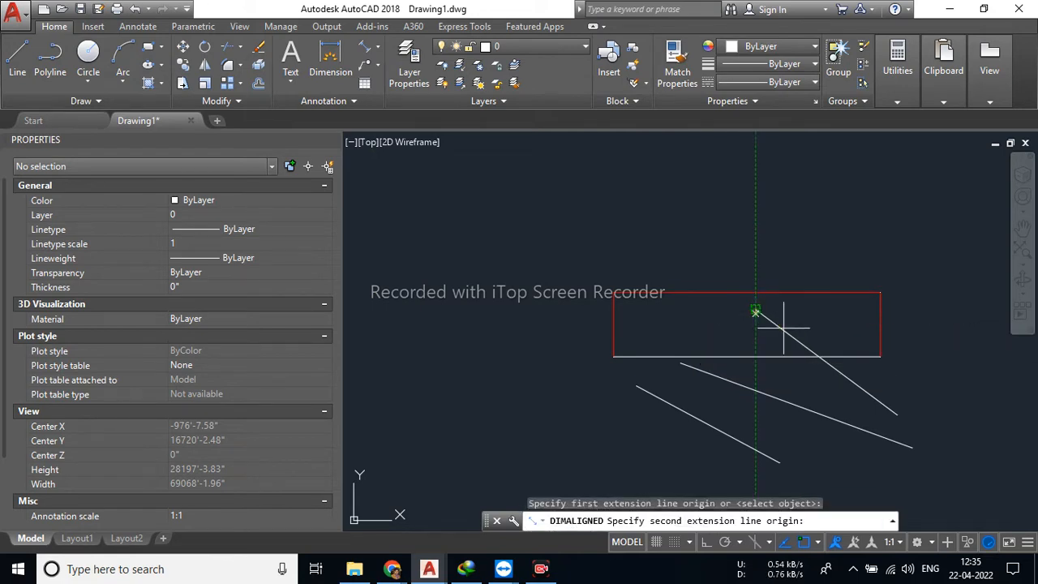
left_click(898, 415)
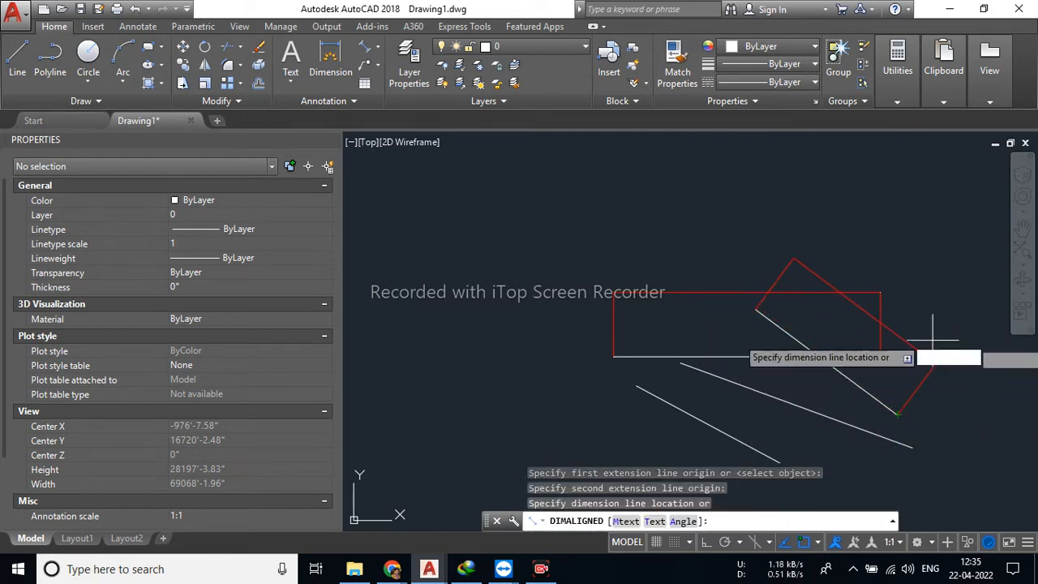
left_click(958, 313)
Examine the text of the diagonal line's aligned dimension, including the bracketed alternate unit.
scroll(891, 265, "up", 15)
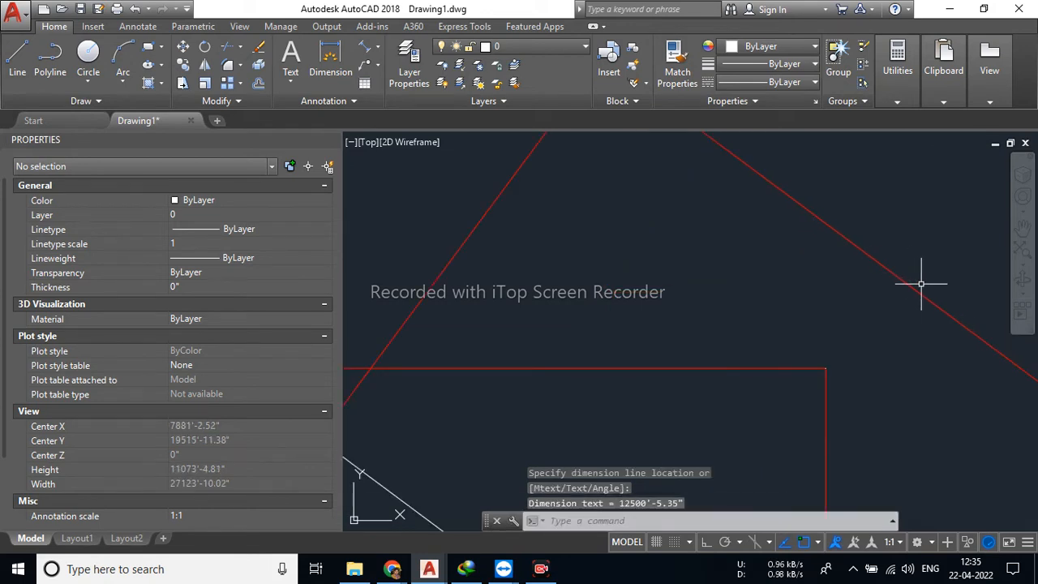
scroll(806, 318, "up", 8)
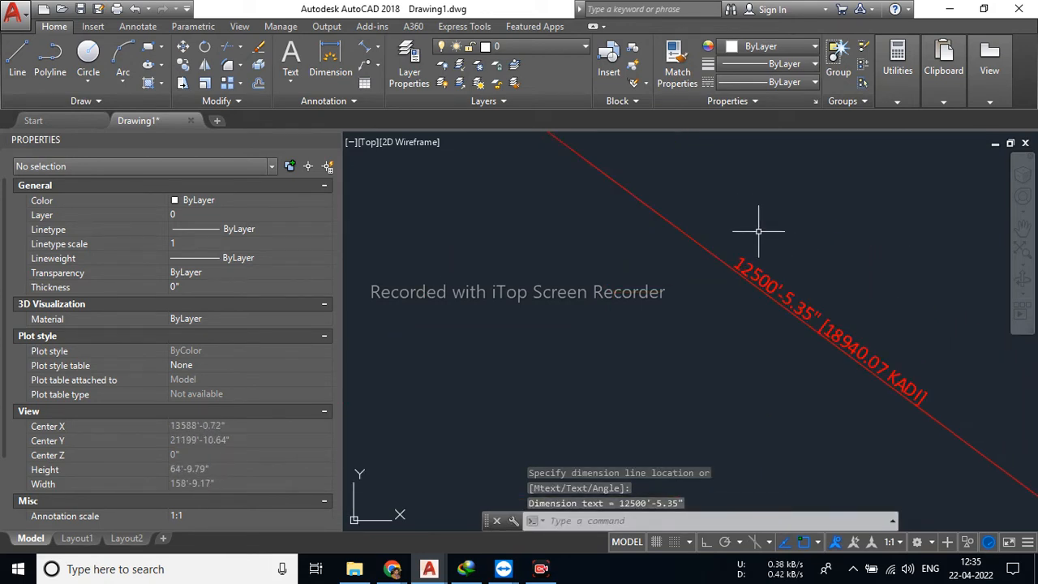
scroll(806, 318, "down", 20)
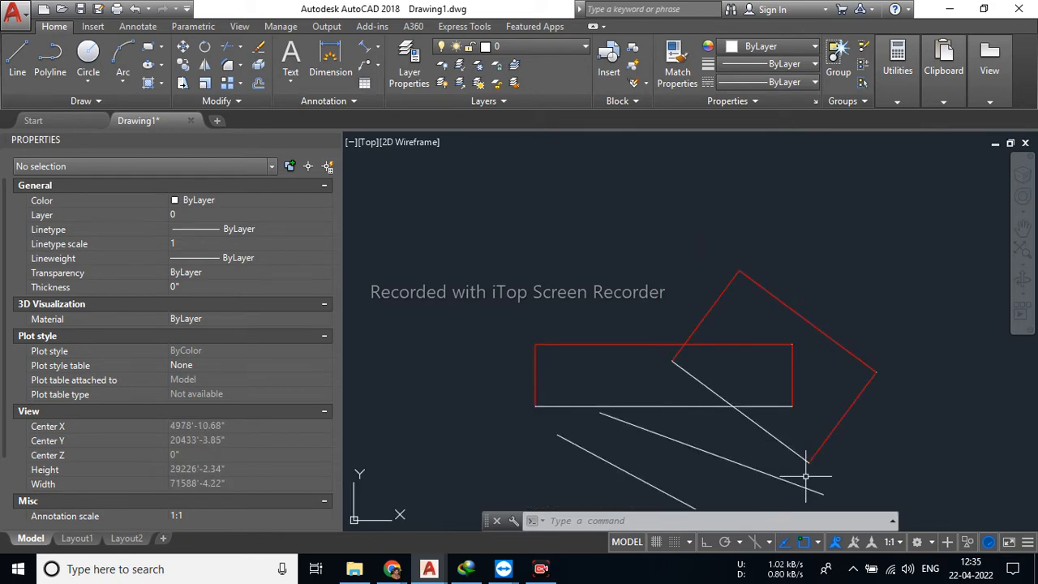
key("Escape")
key("Escape")
key("Escape")
Add a vertical linear dimension between the endpoints of the same diagonal line, placing the dimension line to its right.
left_click(378, 51)
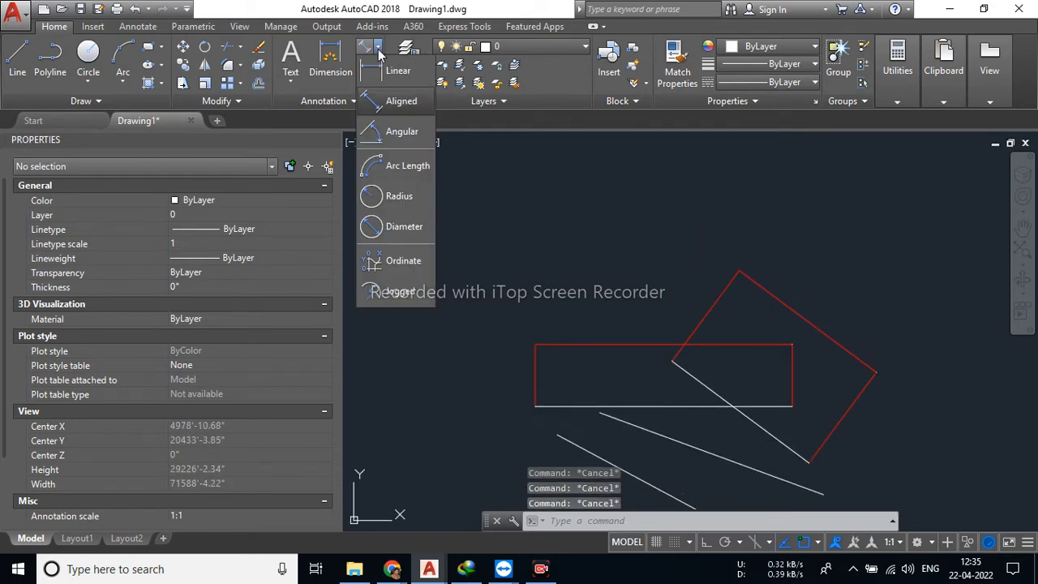
left_click(385, 70)
middle_click_drag(952, 429, 922, 283)
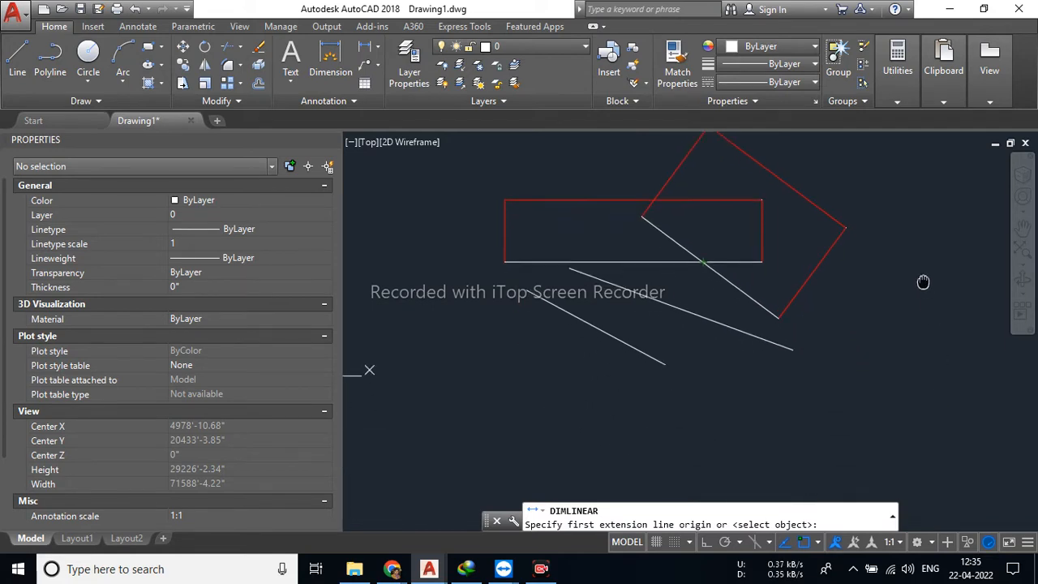
left_click(640, 213)
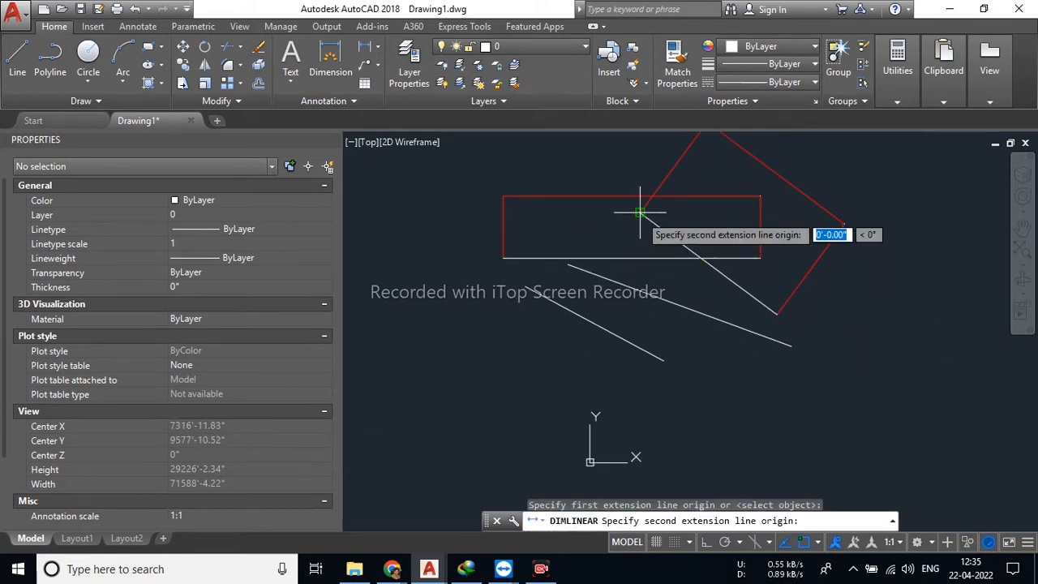
left_click(785, 307)
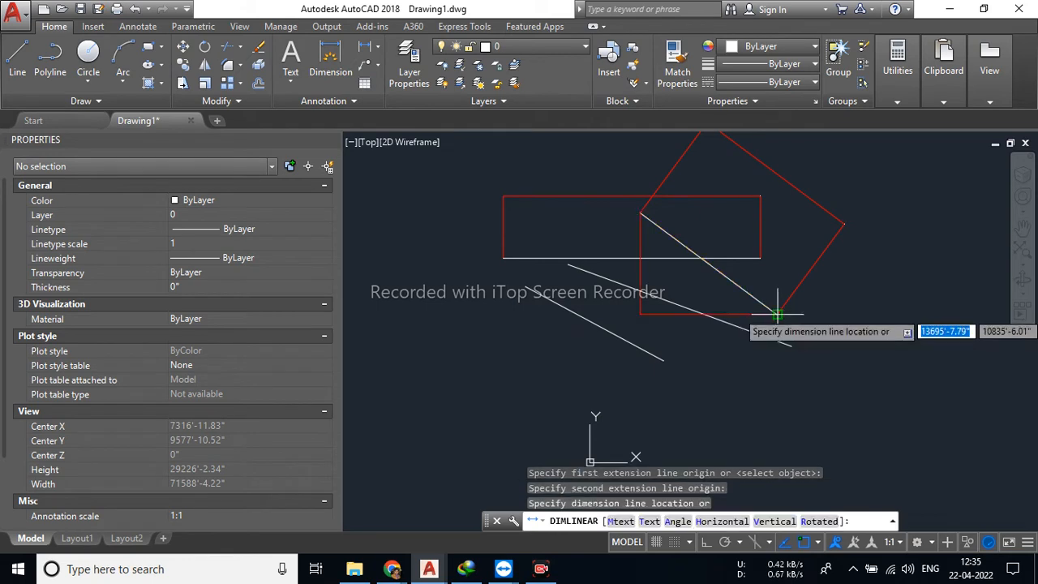
left_click(951, 301)
key("Escape")
key("Escape")
key("Escape")
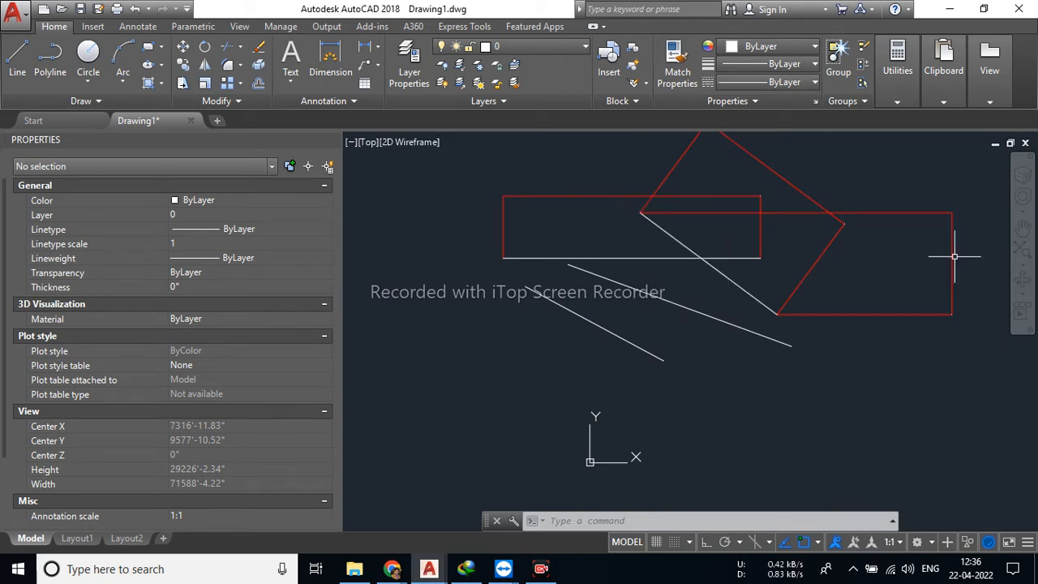
Examine the text of the vertical linear dimension to the right of the diagonal line.
scroll(935, 268, "up", 12)
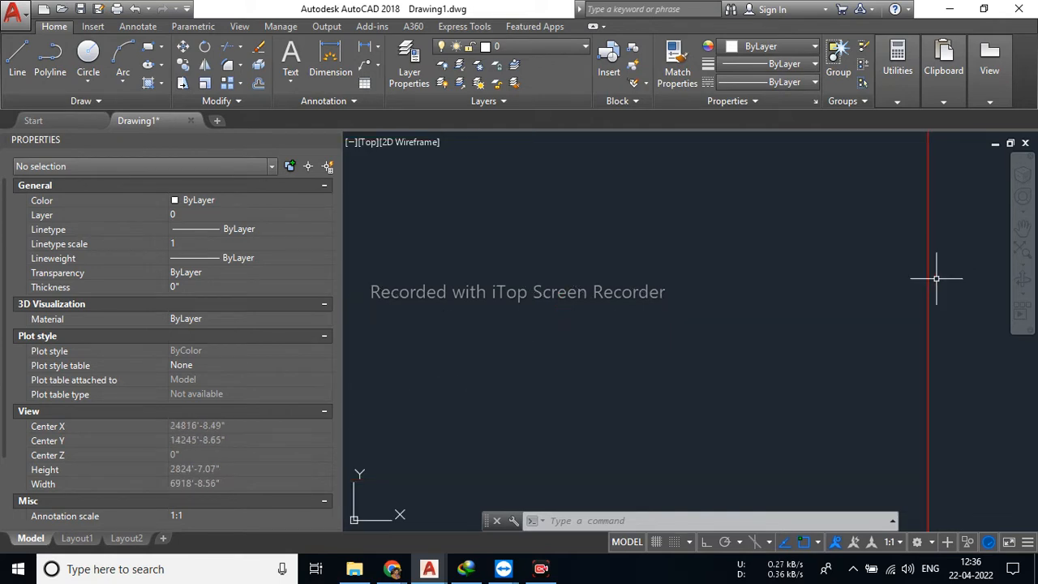
scroll(908, 279, "up", 5)
scroll(933, 330, "up", 3)
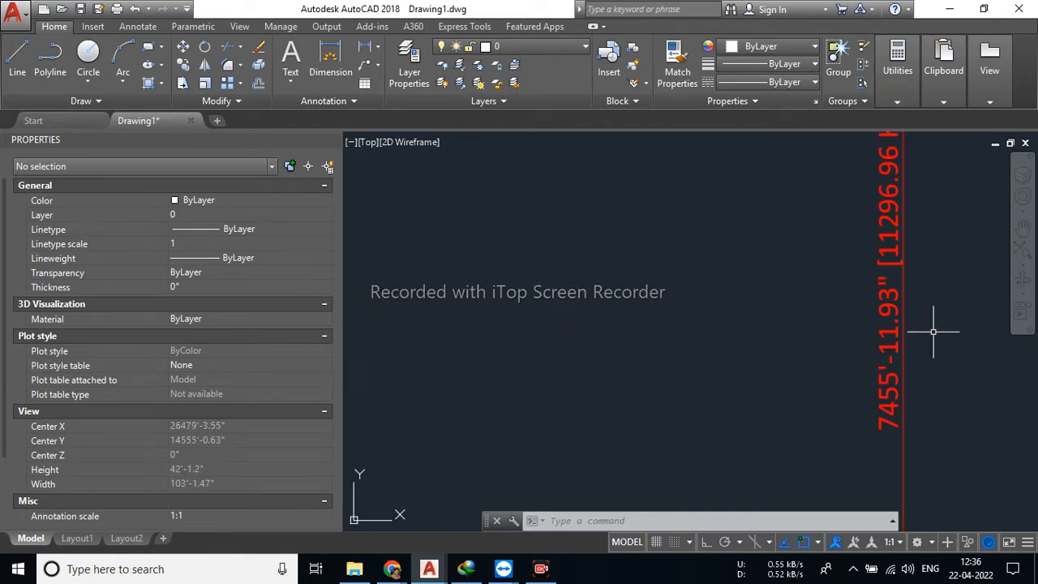
scroll(923, 253, "down", 7)
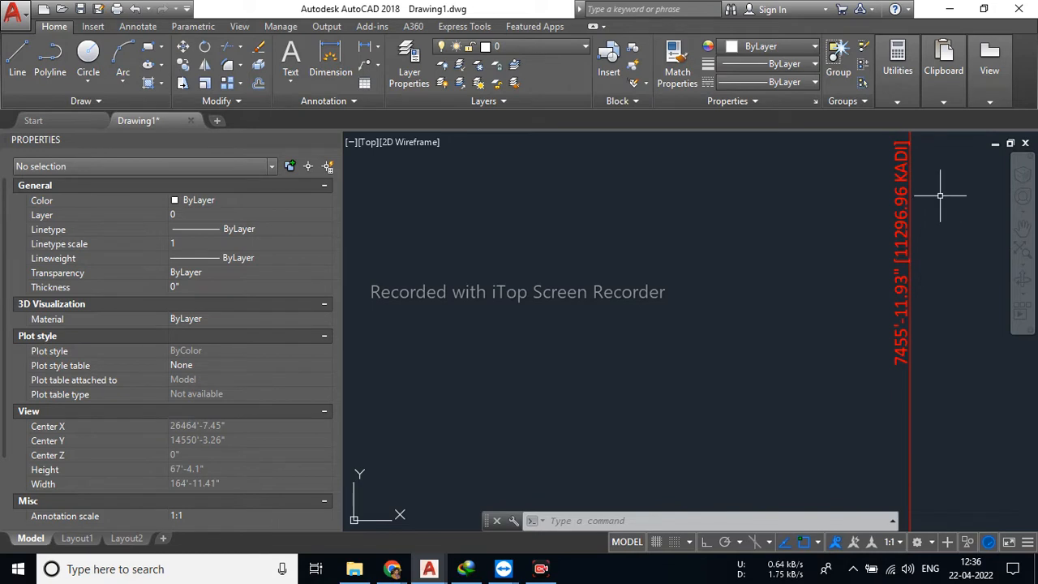
scroll(913, 301, "down", 15)
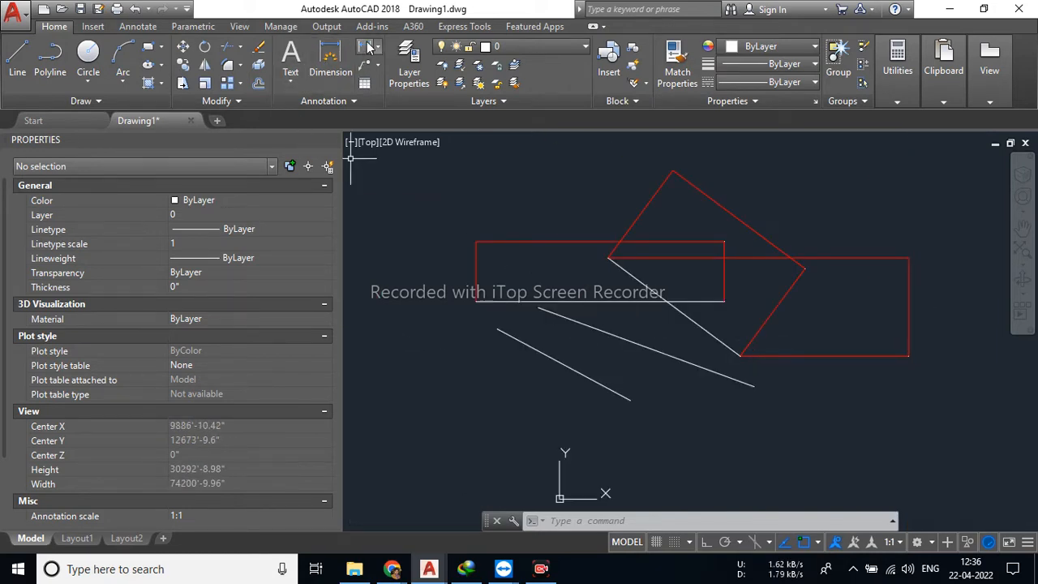
Add a horizontal linear dimension between the diagonal line's endpoints, placing the dimension line below it.
left_click(369, 49)
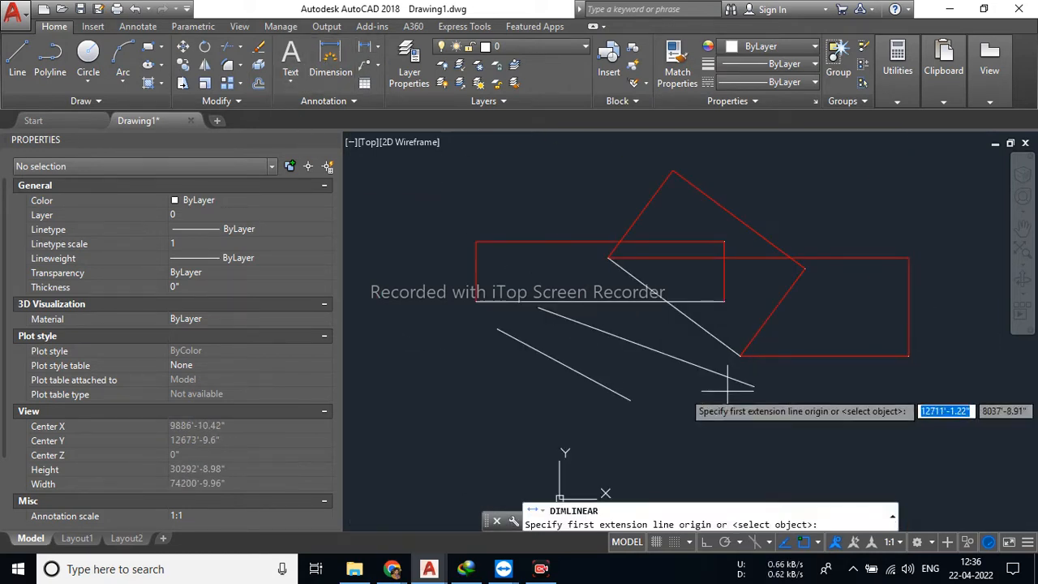
left_click(607, 257)
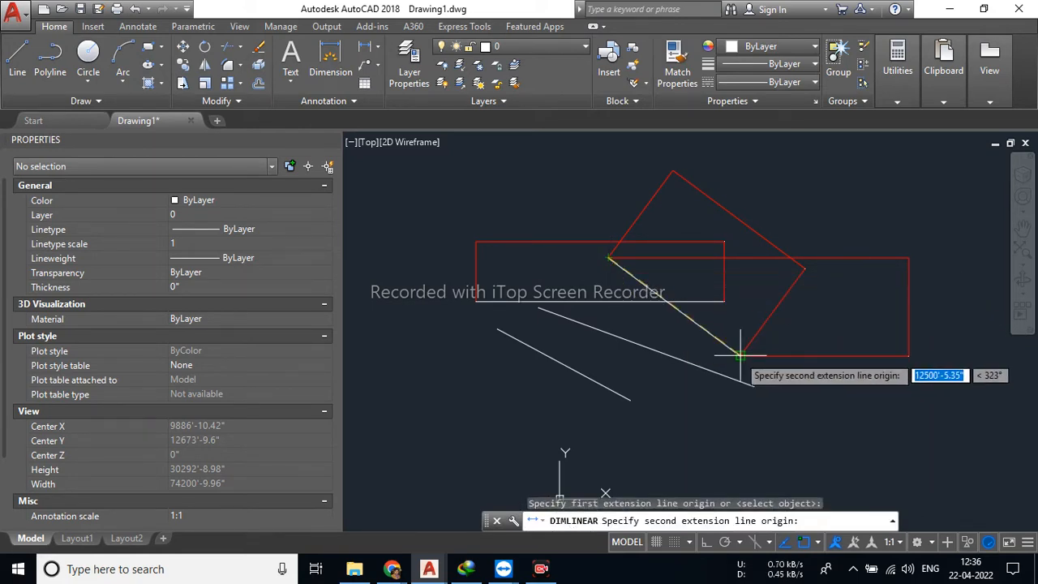
left_click(740, 354)
left_click(724, 435)
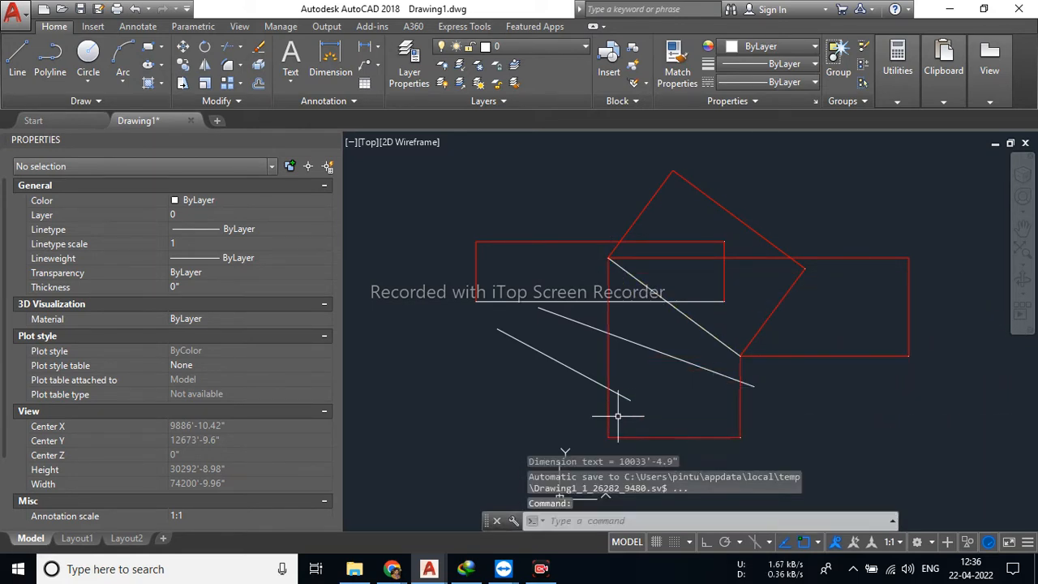
Select the horizontal linear dimension below the diagonal line, inspect its text and erase the dimension.
left_click(610, 402)
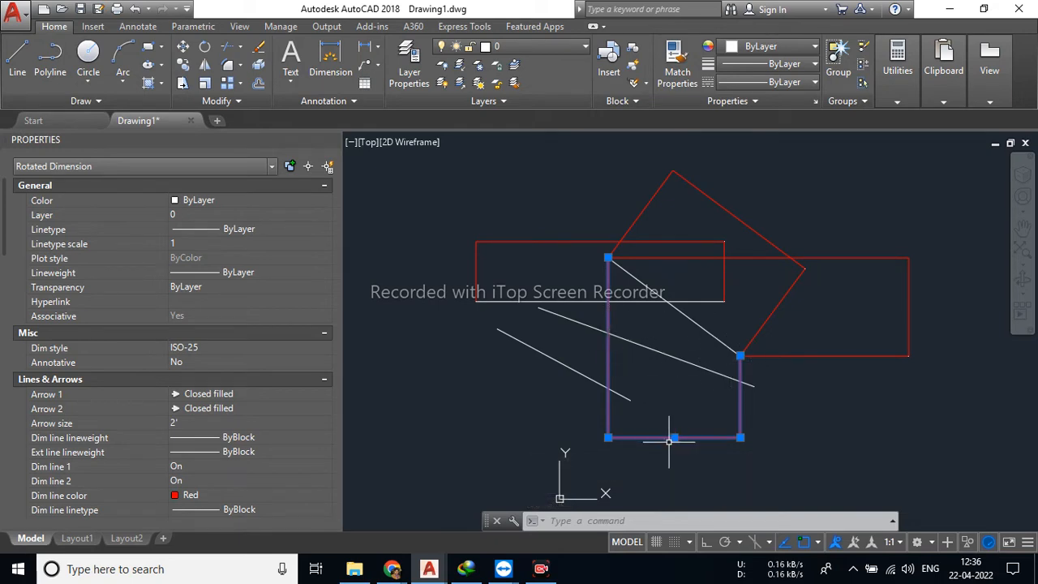
scroll(669, 442, "up", 8)
middle_click_drag(662, 380, 691, 381)
scroll(691, 380, "up", 14)
scroll(690, 380, "down", 6)
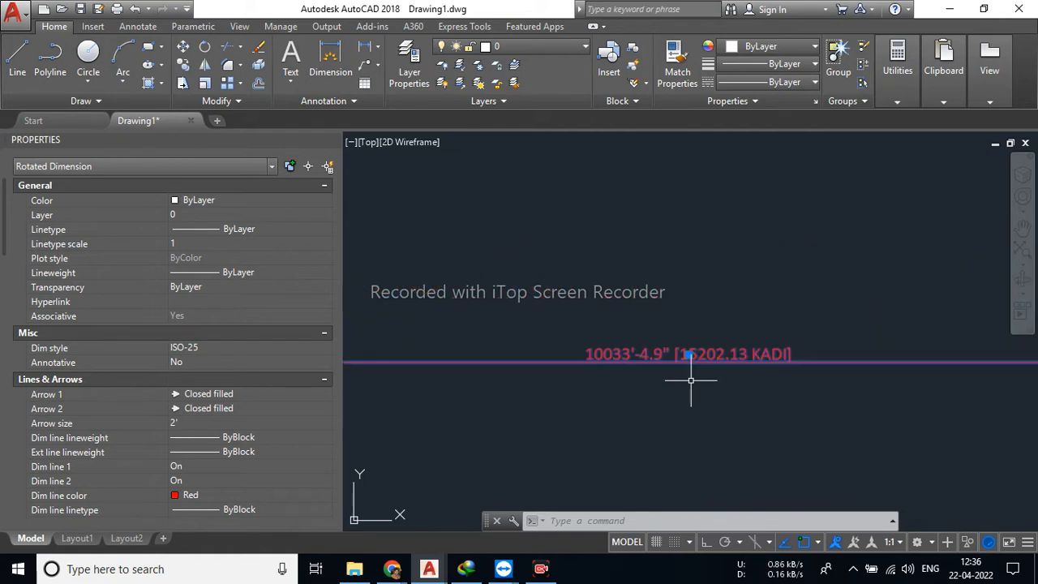
scroll(672, 355, "up", 5)
scroll(671, 353, "down", 5)
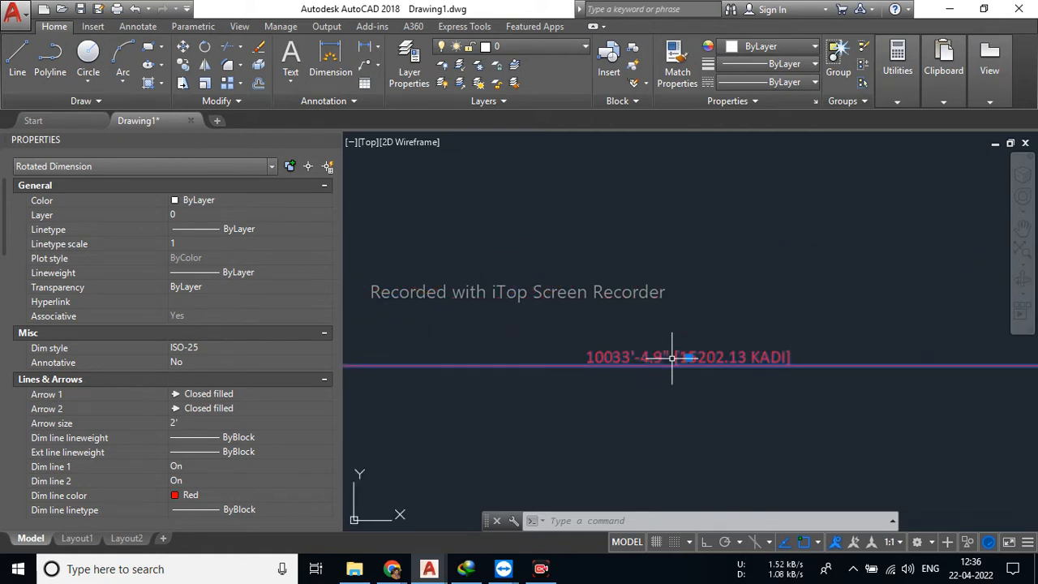
scroll(672, 359, "down", 10)
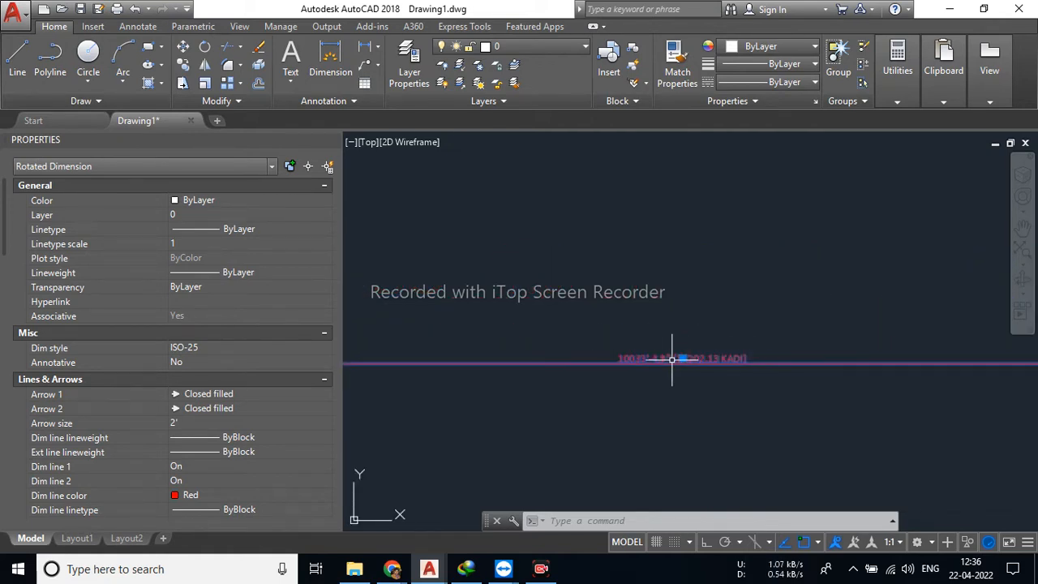
scroll(606, 394, "down", 6)
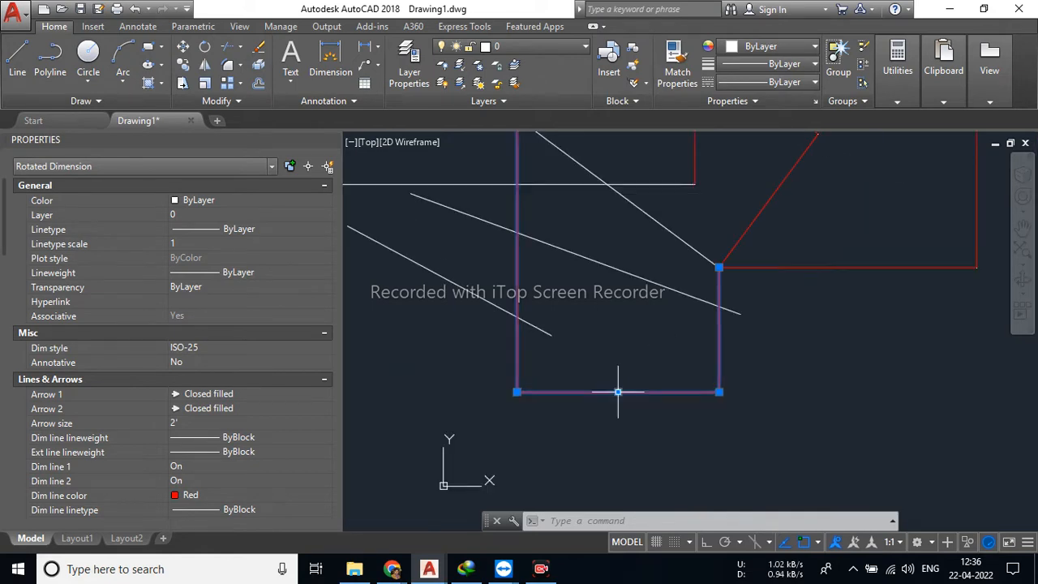
key("Delete")
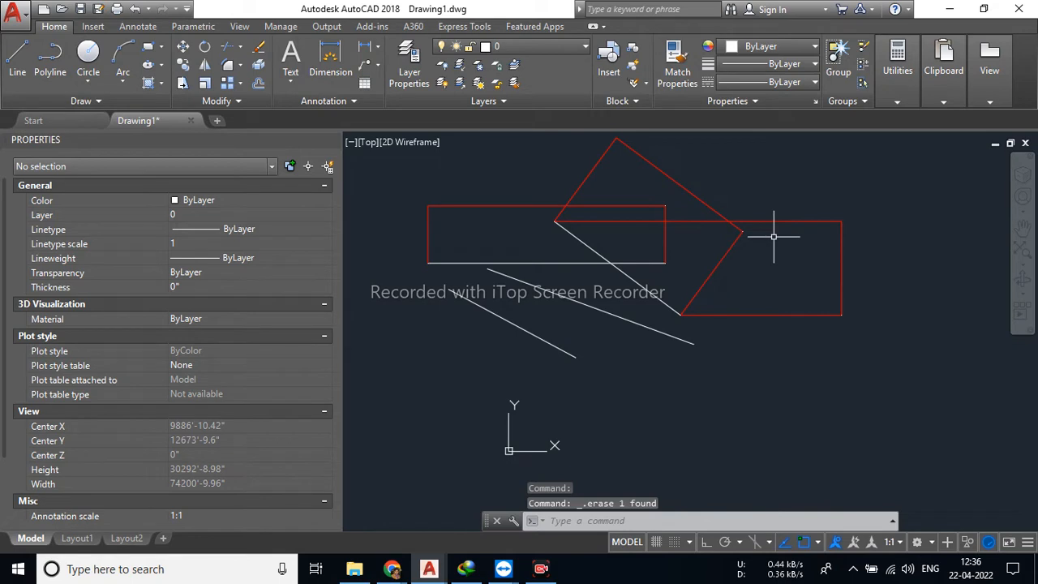
left_click(854, 571)
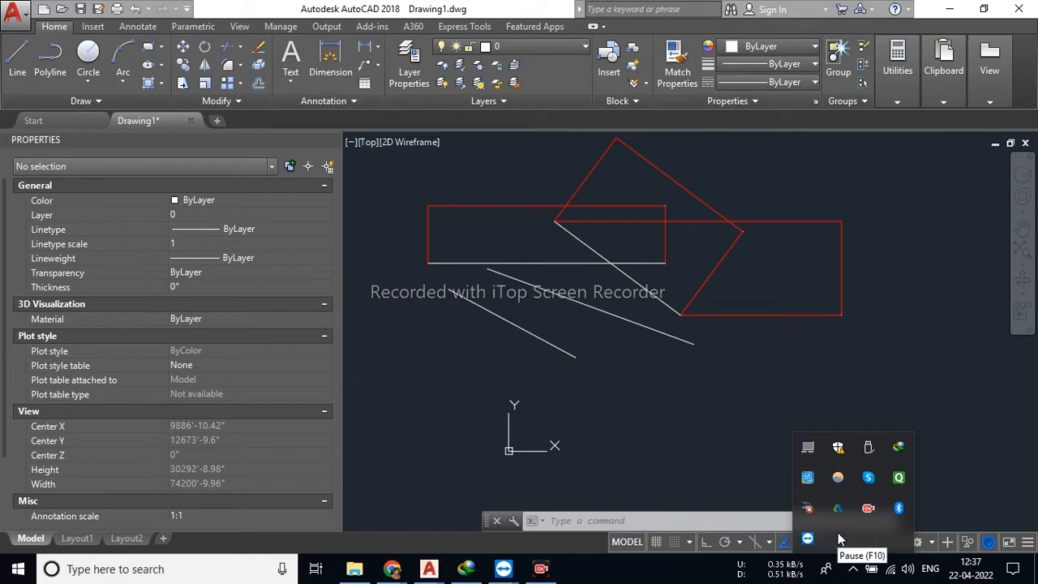
left_click(808, 353)
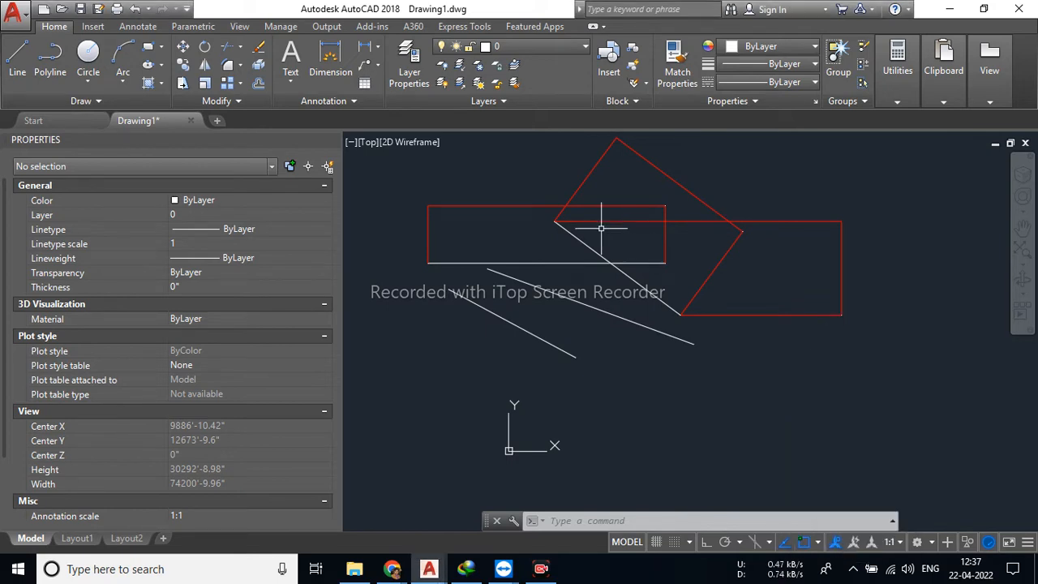
Select all lines and dimensions in the drawing and erase them.
mouse_move(400, 164)
left_mouse_down()
mouse_move(531, 293)
mouse_move(785, 271)
mouse_move(891, 220)
left_mouse_up()
key("ctrl+a")
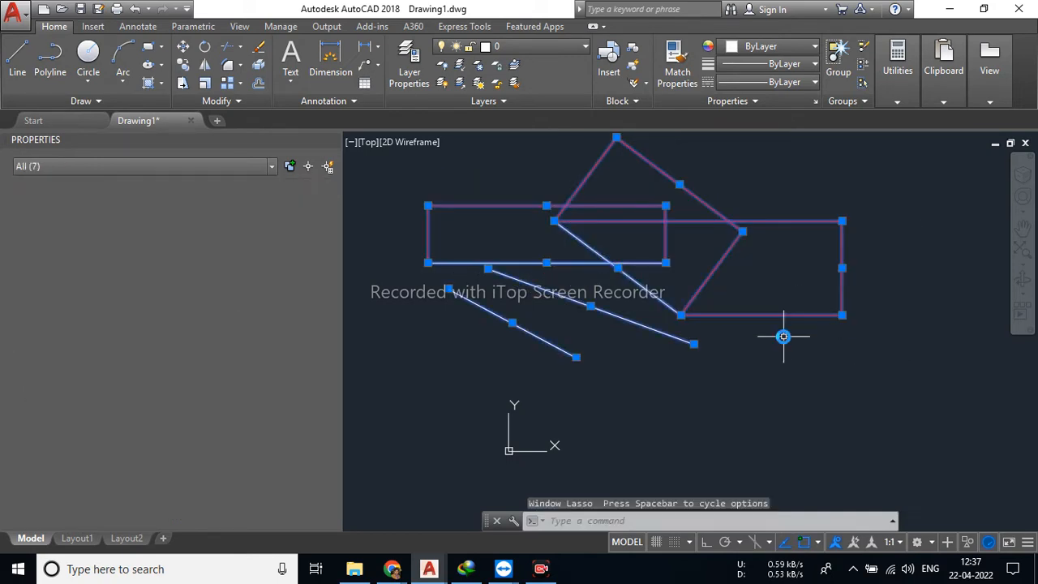
key("Delete")
key("Return")
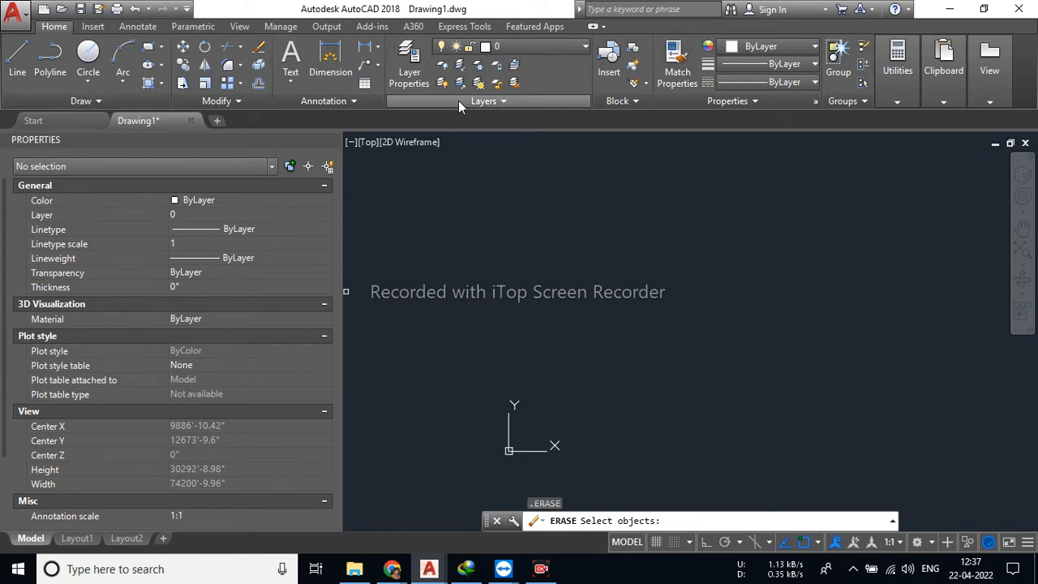
Start a PDF import and browse to the BHUMI VIVAD folder inside KHIZERSARAI OFFICE RECORD on the Desktop.
left_click(91, 26)
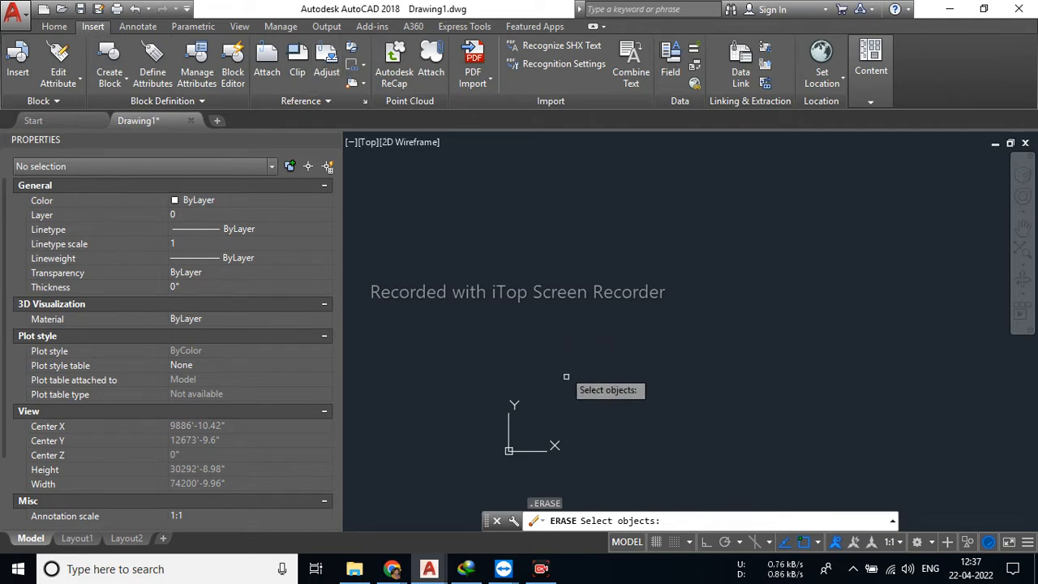
left_click(485, 81)
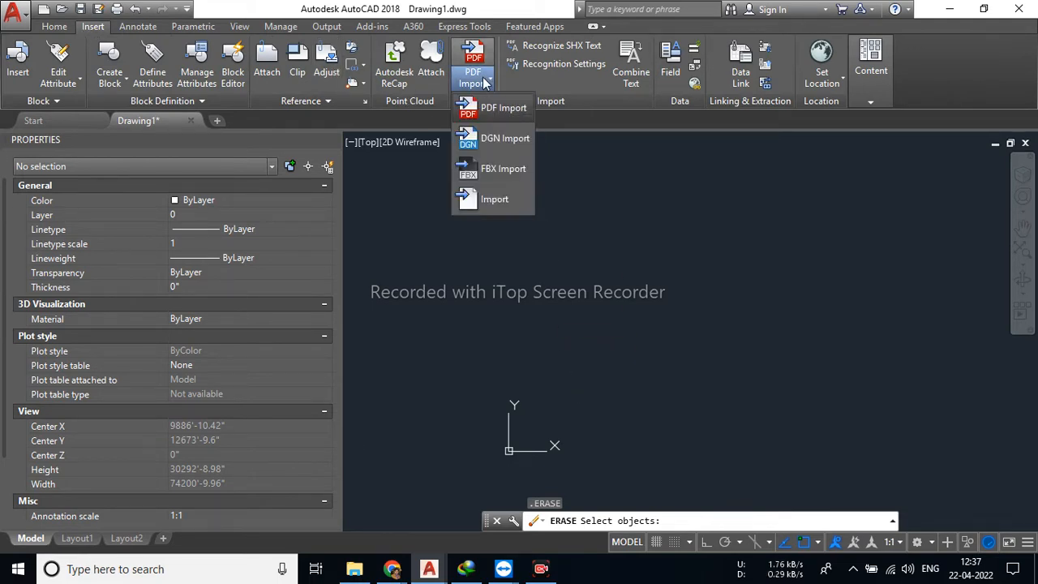
left_click(496, 121)
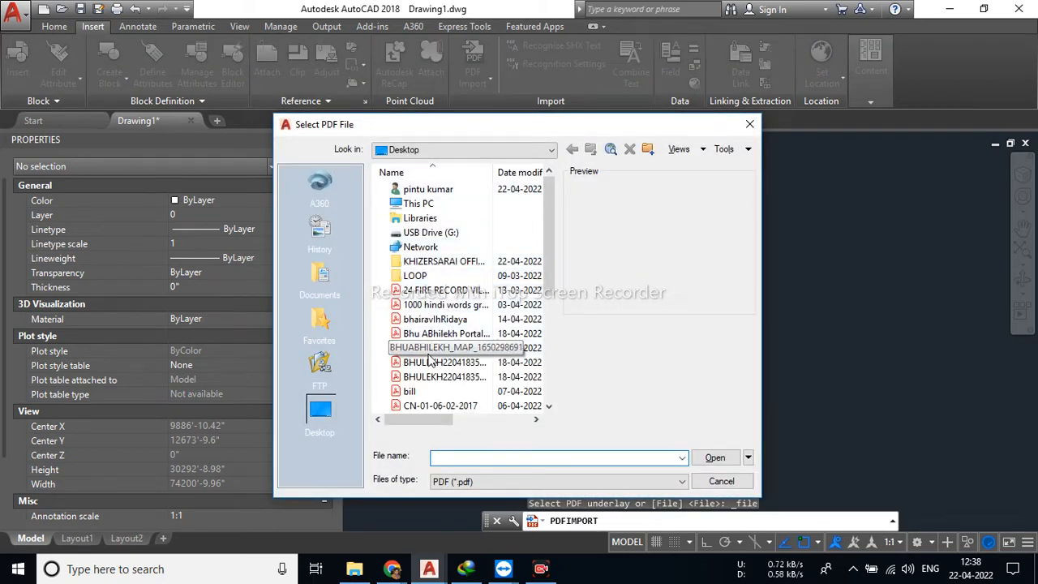
double_click(425, 261)
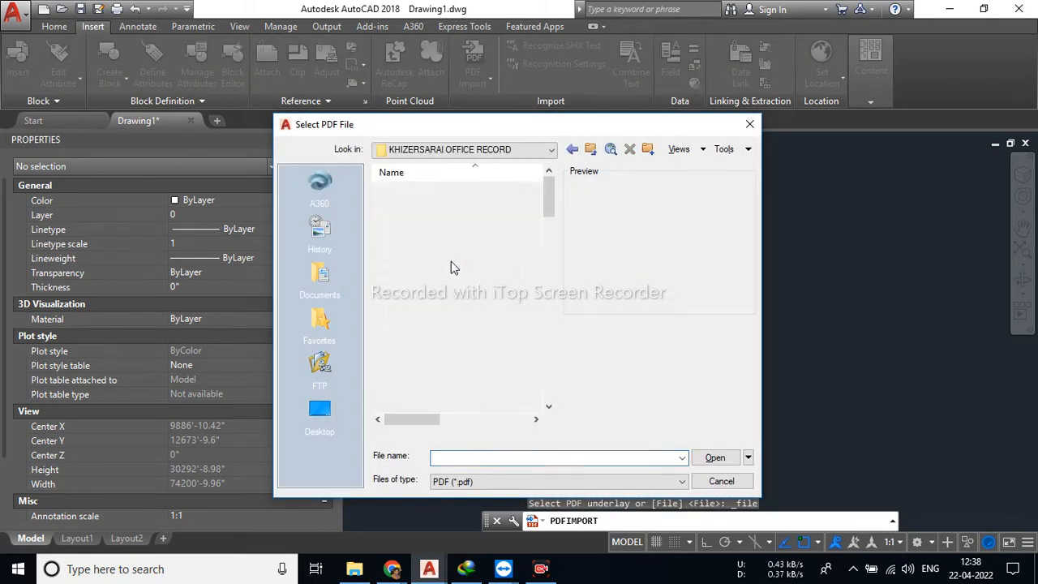
scroll(442, 369, "down", 2)
scroll(442, 369, "down", 2)
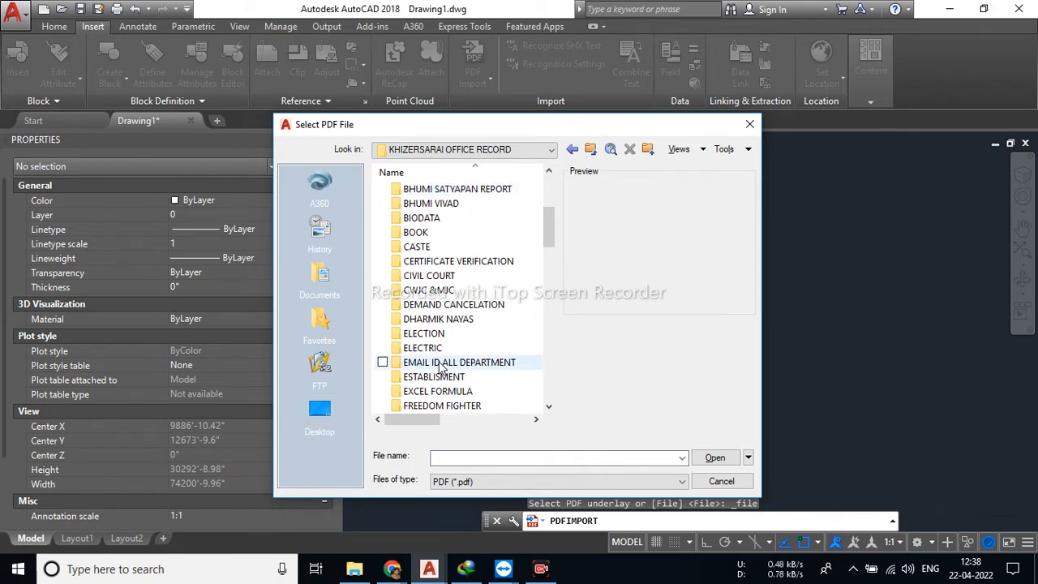
scroll(442, 369, "down", 1)
scroll(440, 368, "down", 1)
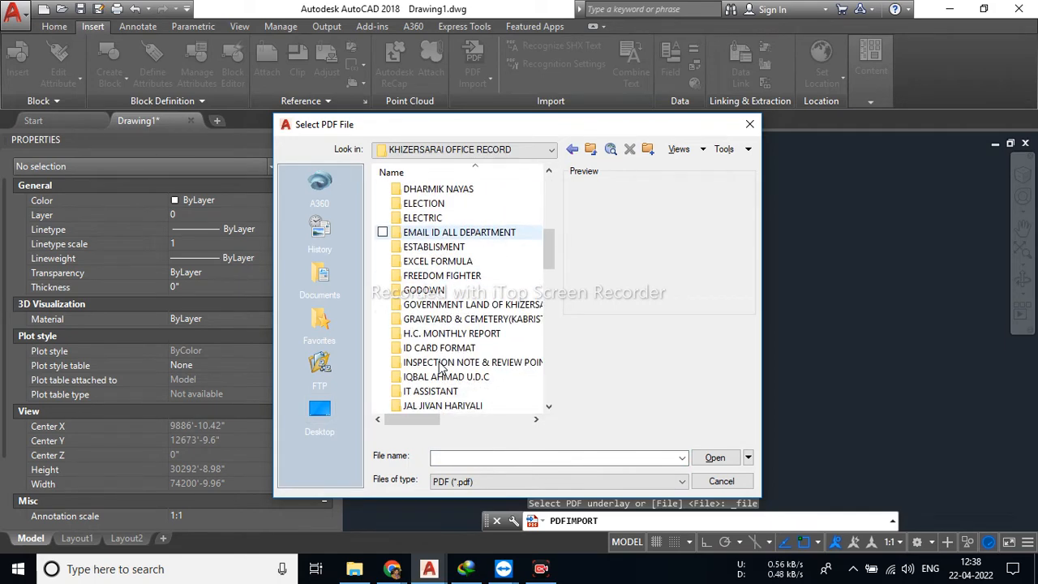
scroll(442, 392, "up", 4)
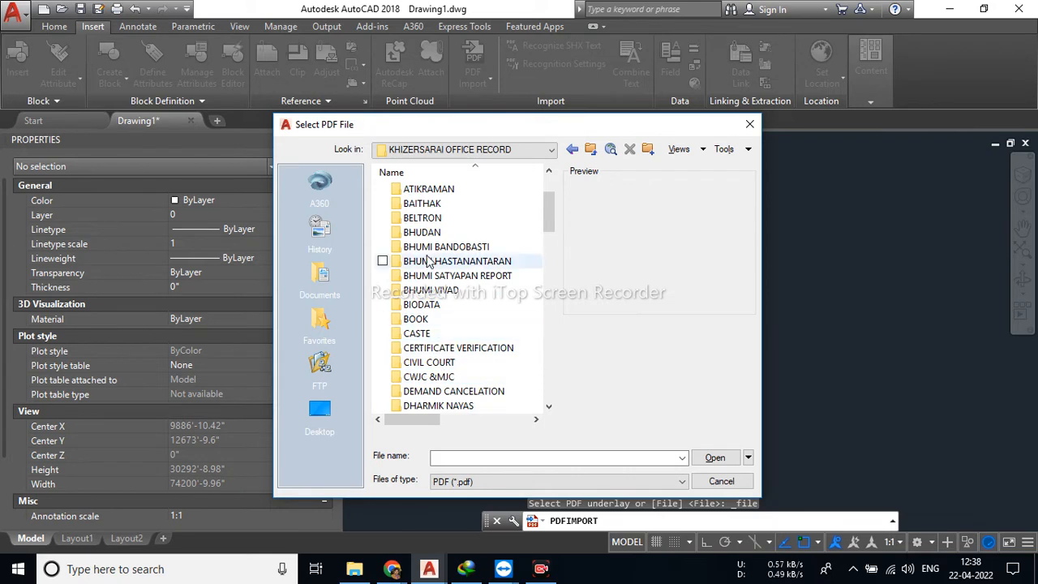
double_click(442, 292)
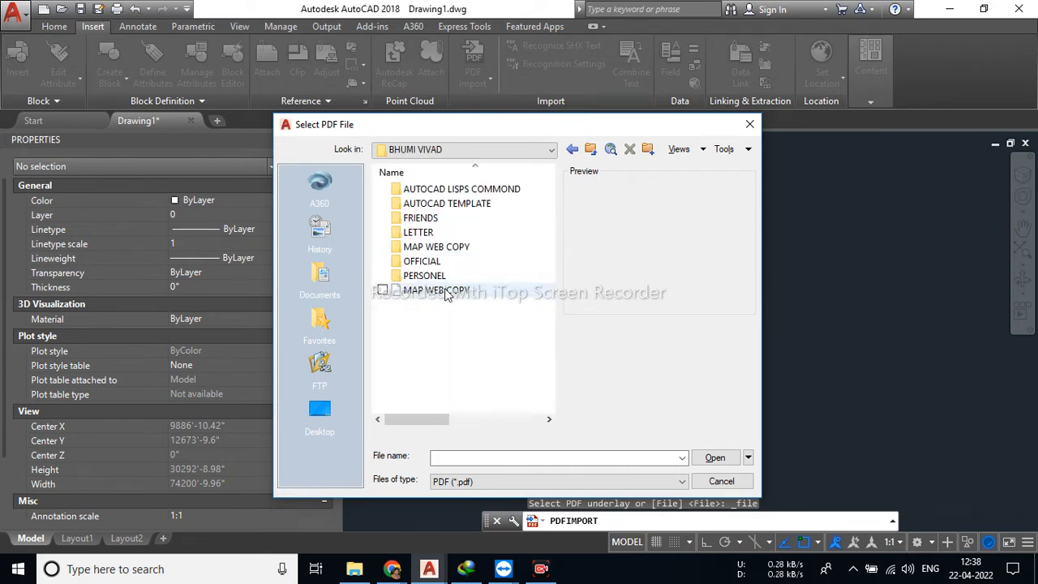
Open the MAP WEB COPY folder and its ORIGINAL MAP subfolder, dismissing the Internet Download Manager message.
left_click(435, 251)
double_click(436, 250)
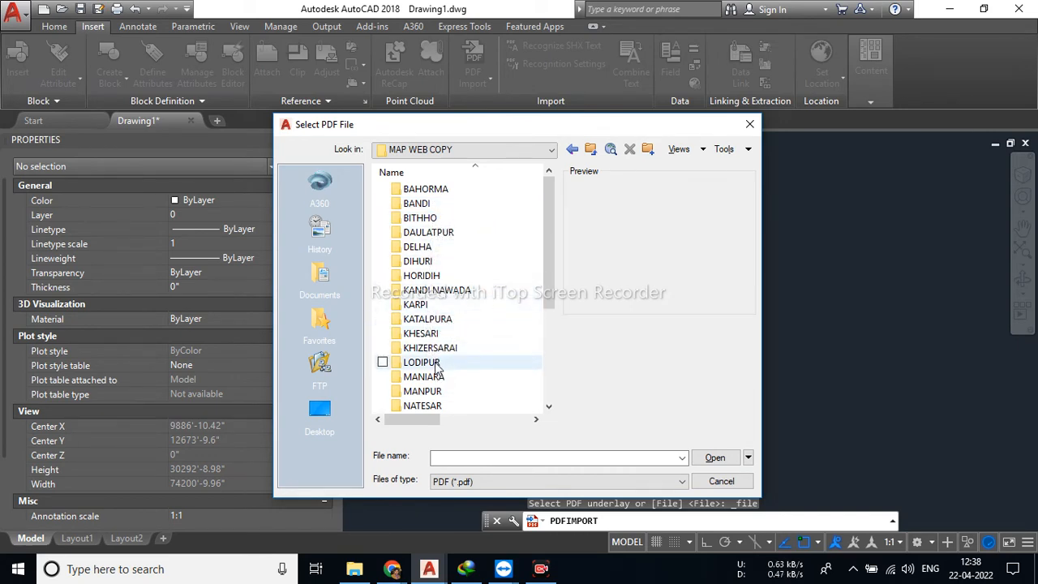
scroll(436, 370, "down", 1)
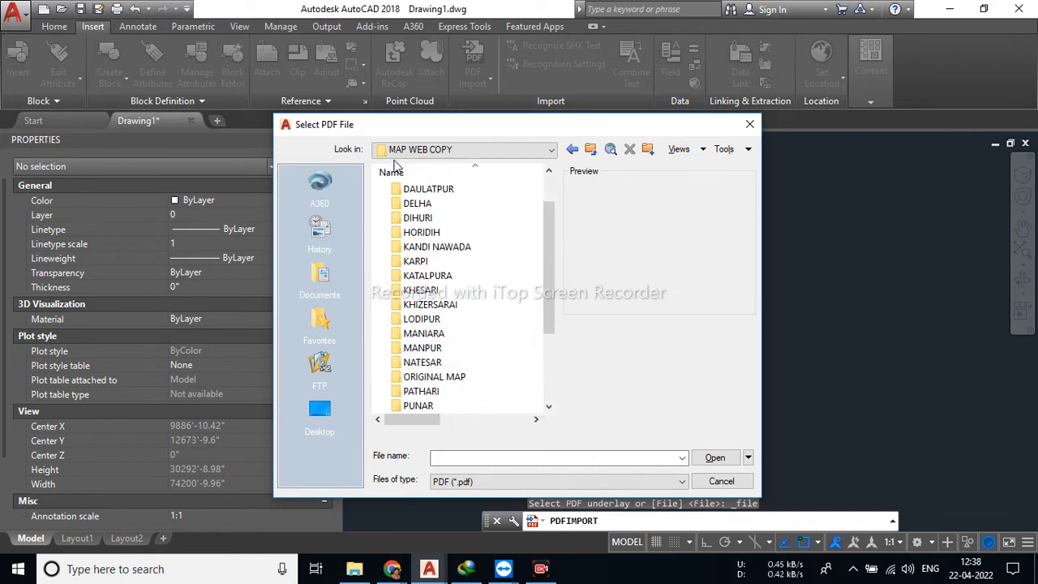
left_click(571, 151)
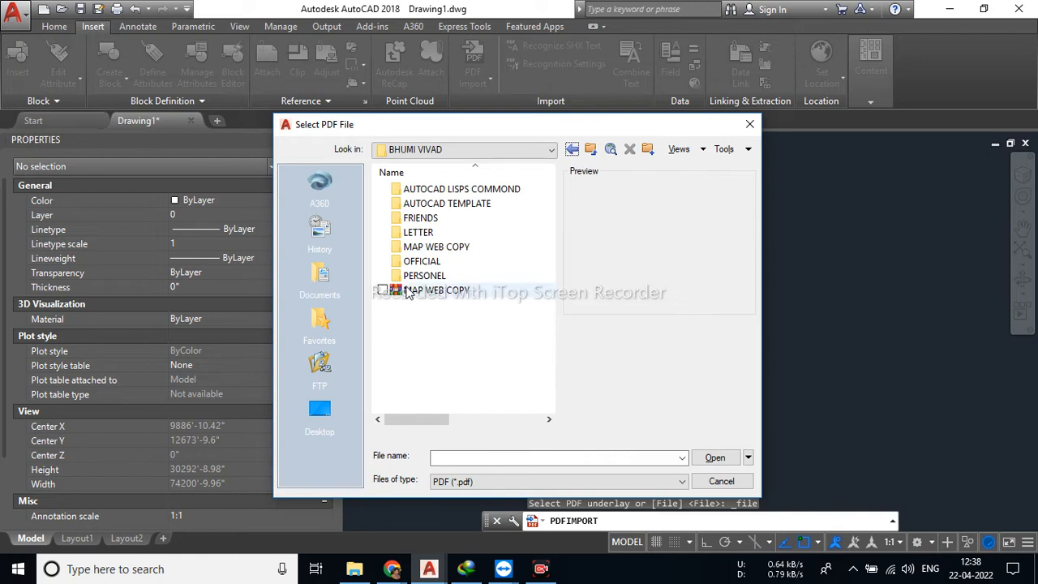
double_click(436, 246)
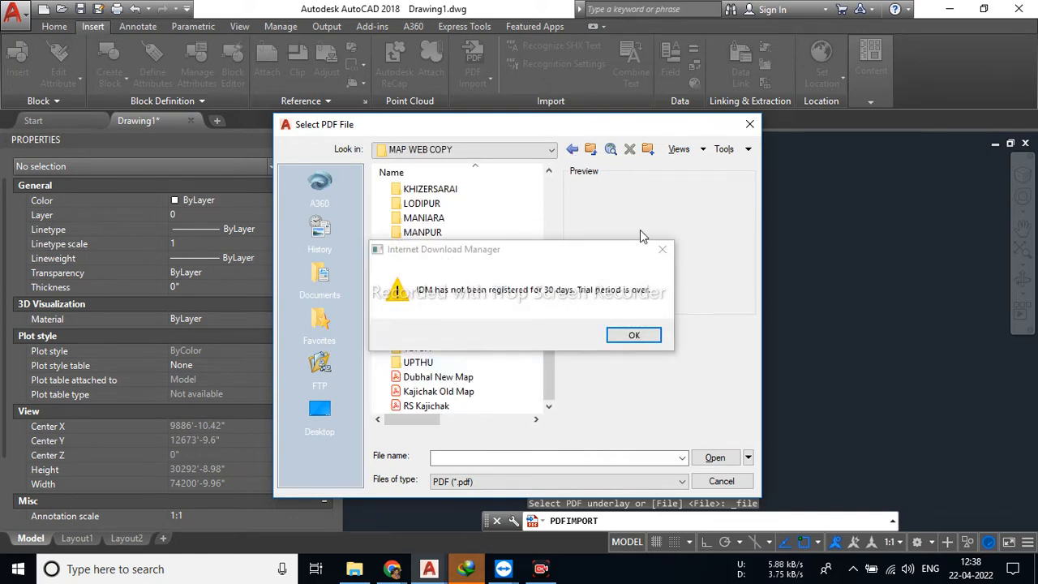
left_click(665, 248)
double_click(438, 261)
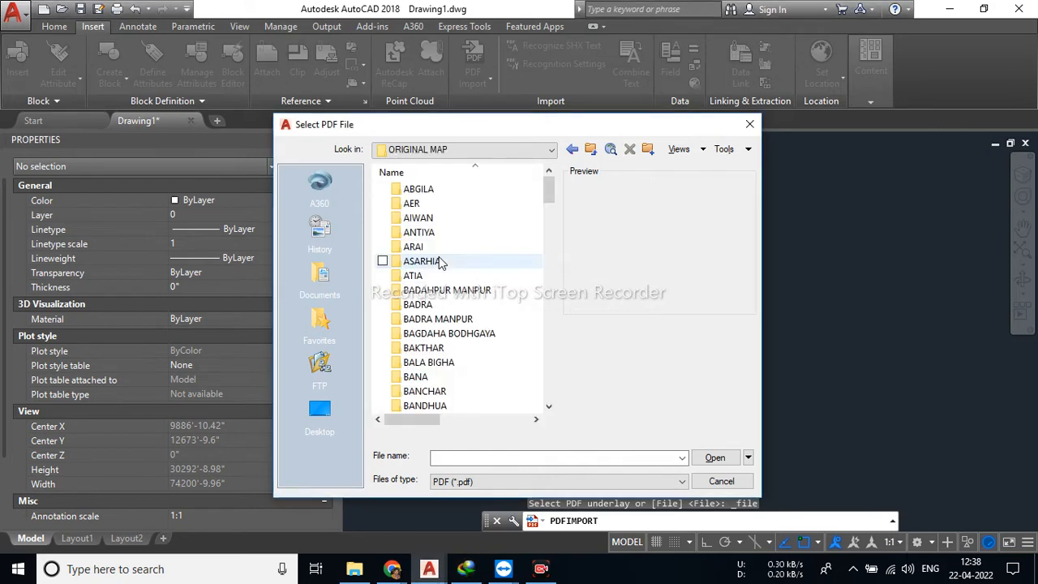
Import Thana No-186-Kujapi-1.pdf from the KUJAPI folder, keeping the default import settings.
scroll(440, 268, "down", 13)
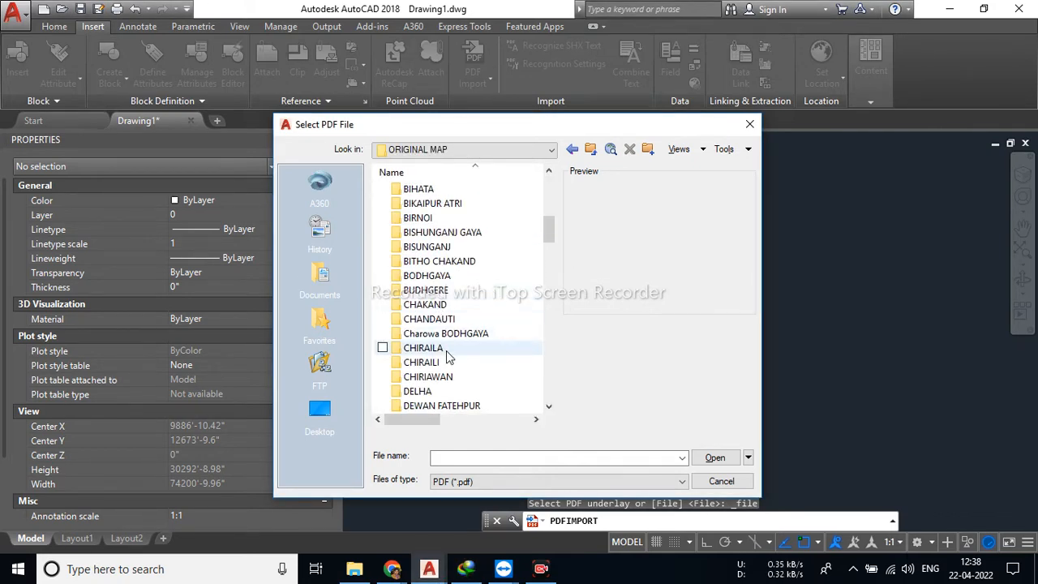
scroll(446, 356, "down", 7)
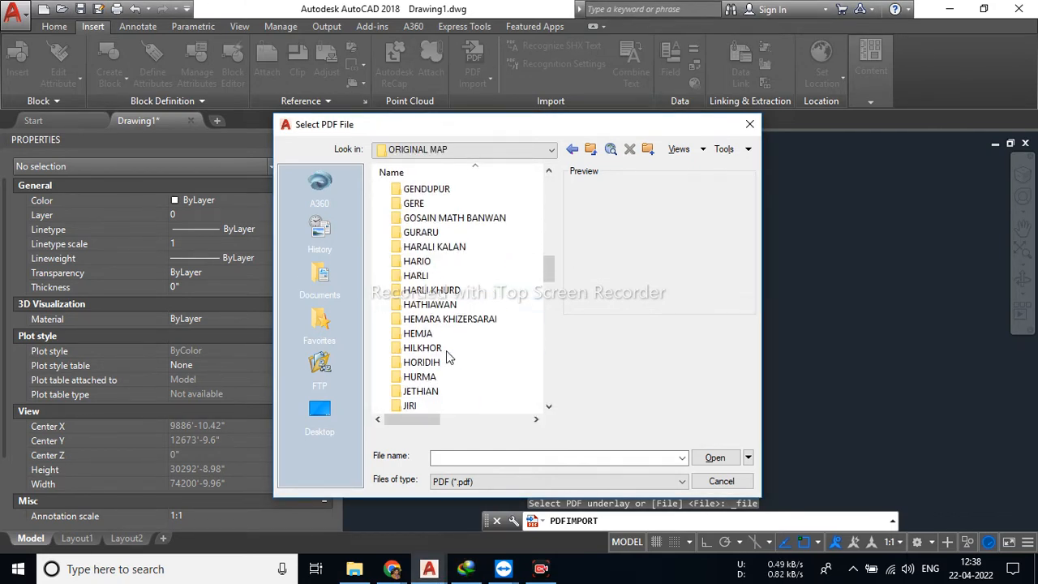
scroll(446, 356, "down", 1)
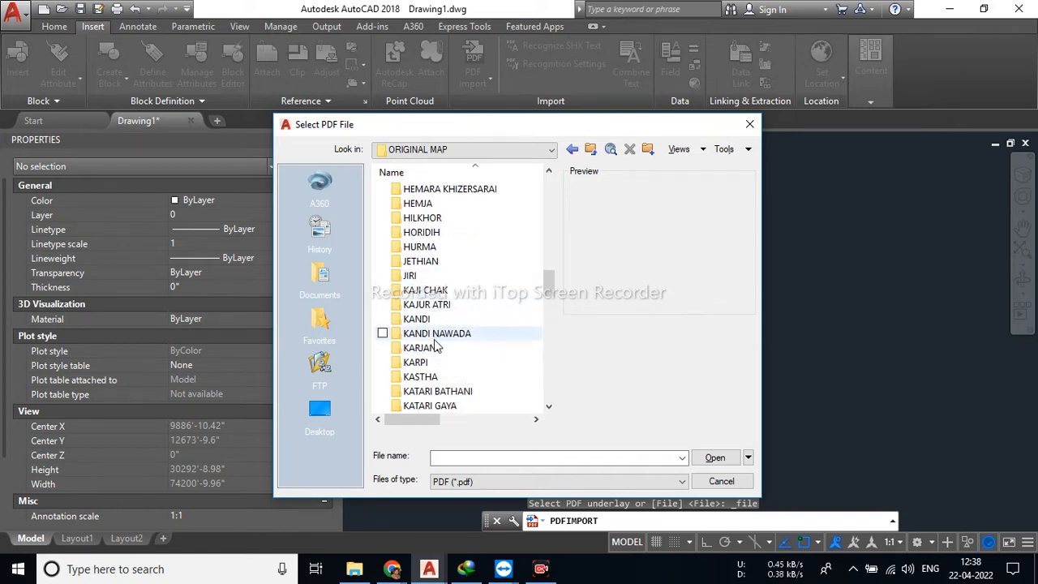
scroll(439, 374, "down", 3)
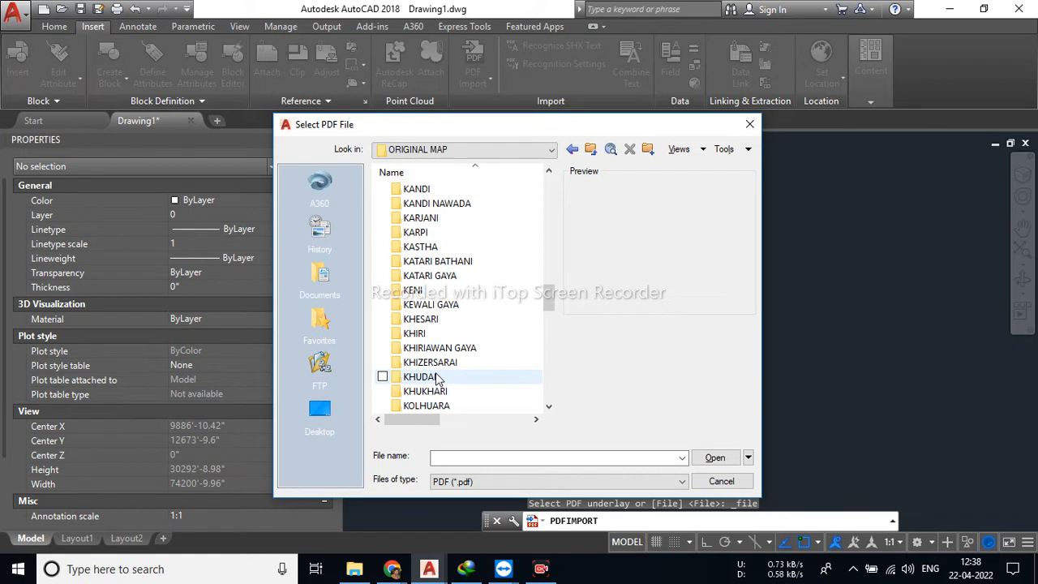
scroll(438, 368, "down", 3)
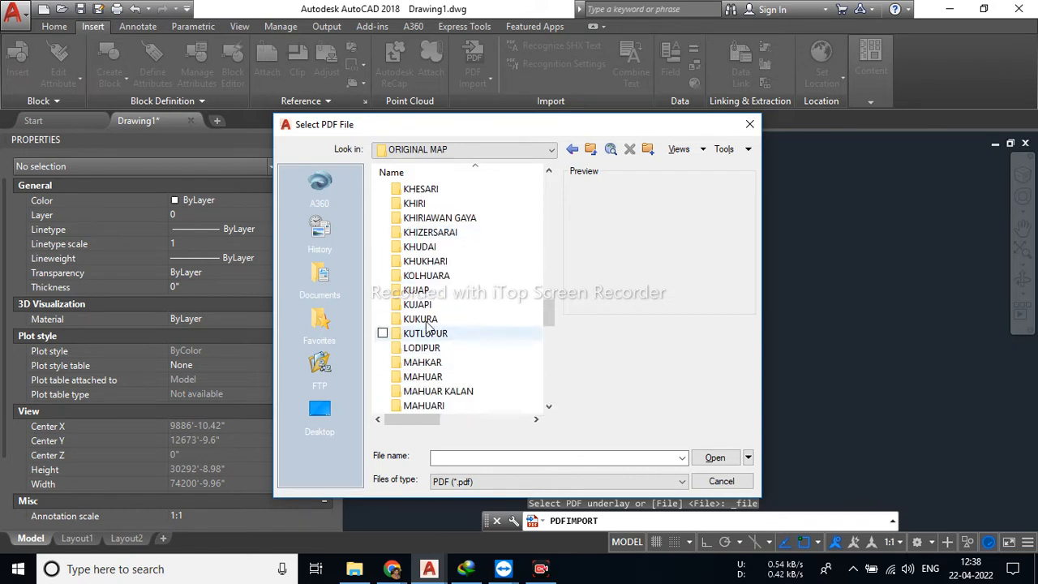
double_click(423, 304)
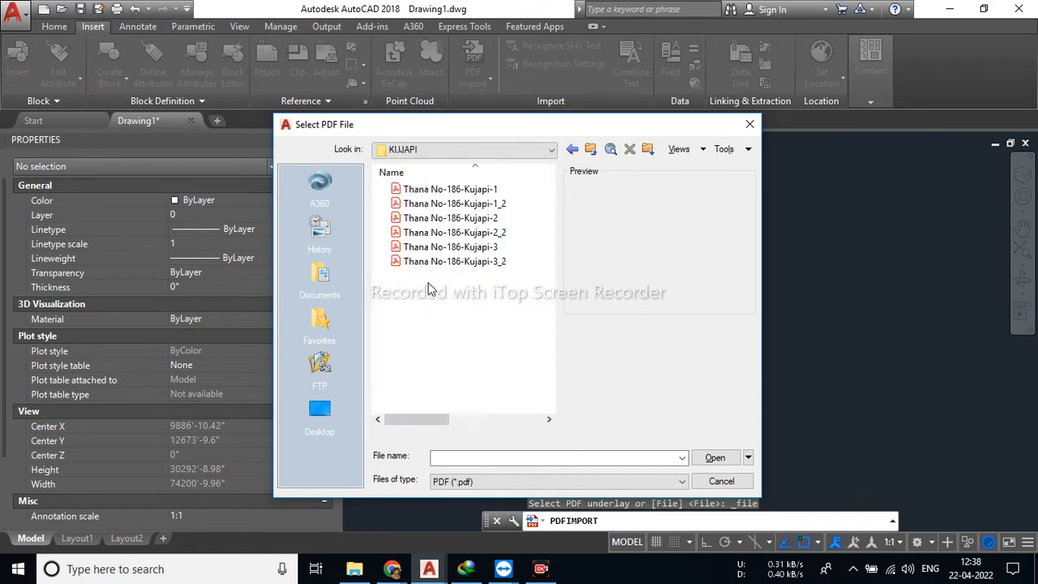
double_click(479, 190)
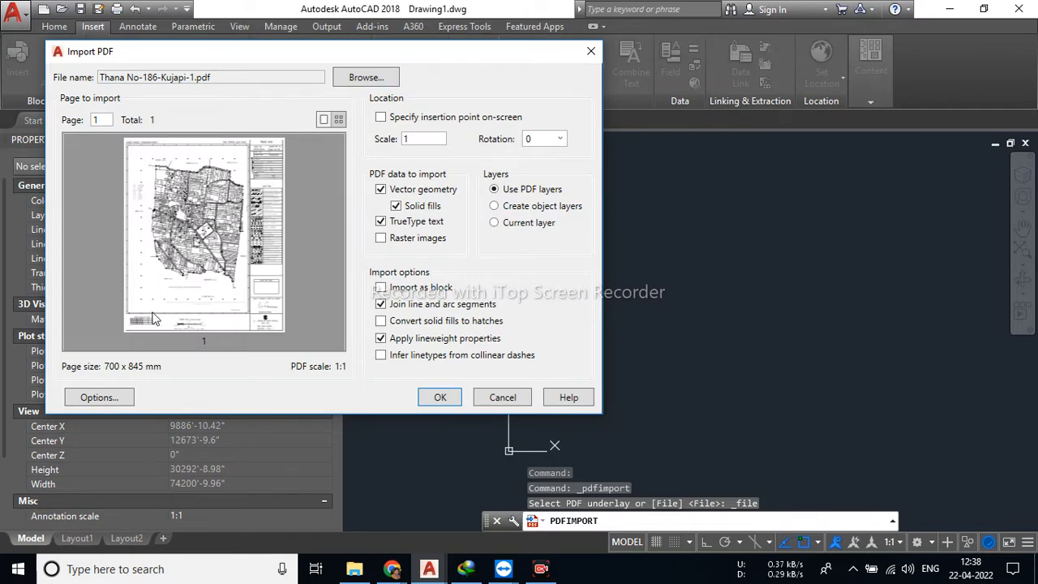
left_click_drag(476, 50, 712, 55)
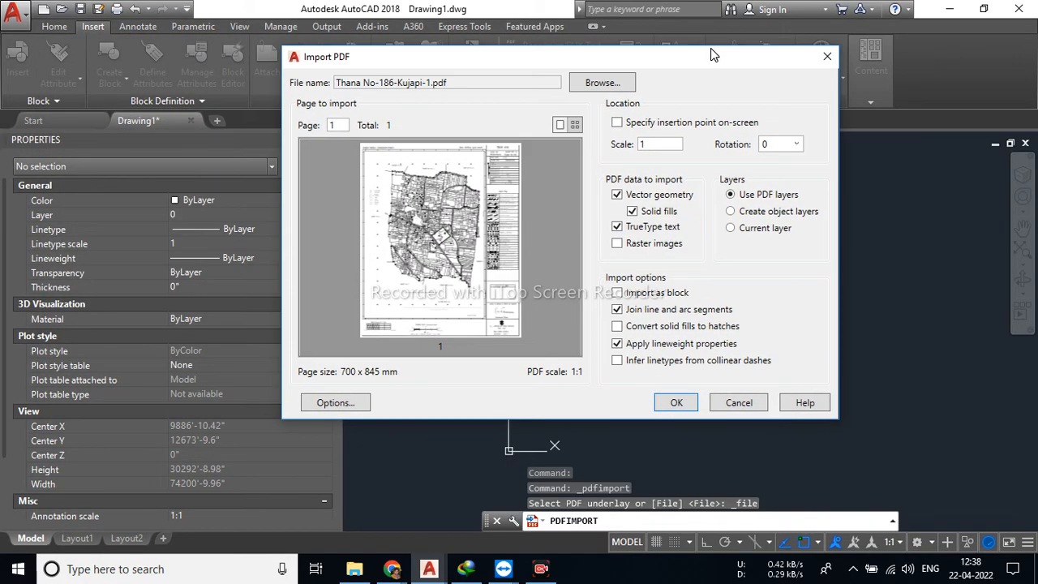
left_click(679, 403)
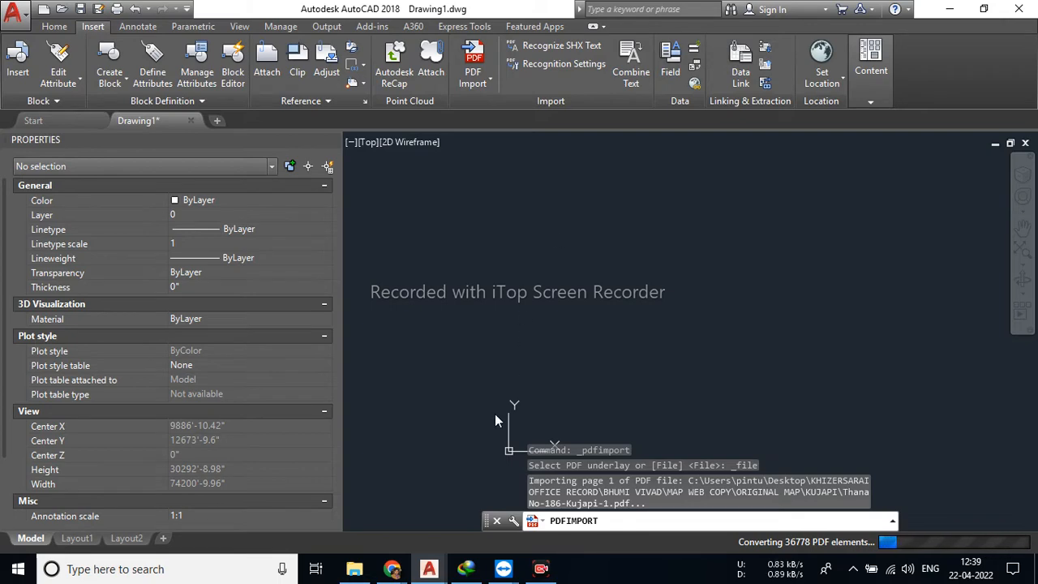
Switch to File Explorer and browse USB Drive (G:) to KHIZERSARAI OFFICE RECORD, BHUMI VIVAD, MAP WEB COPY.
left_click(355, 568)
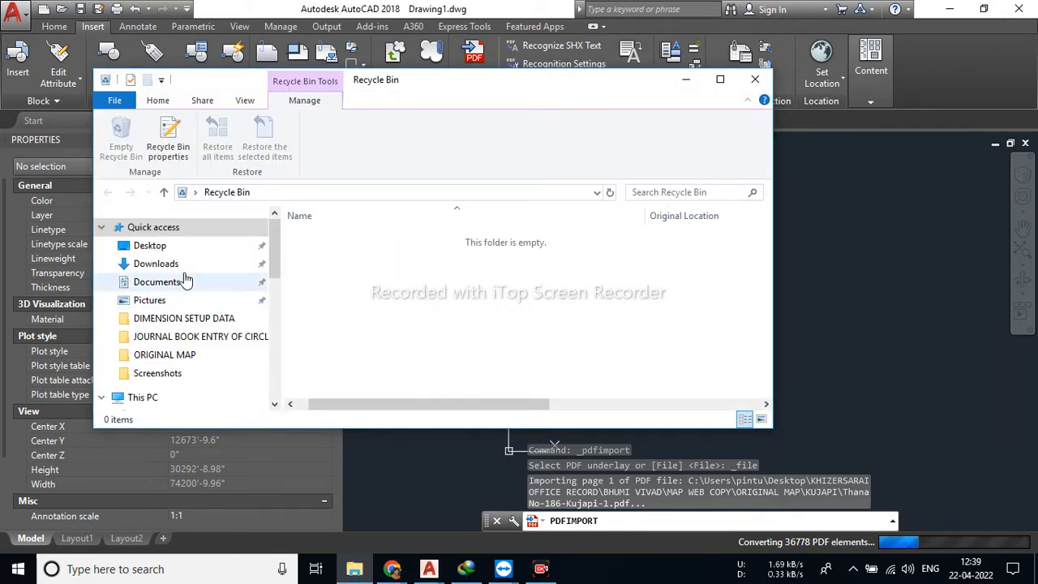
scroll(178, 334, "down", 3)
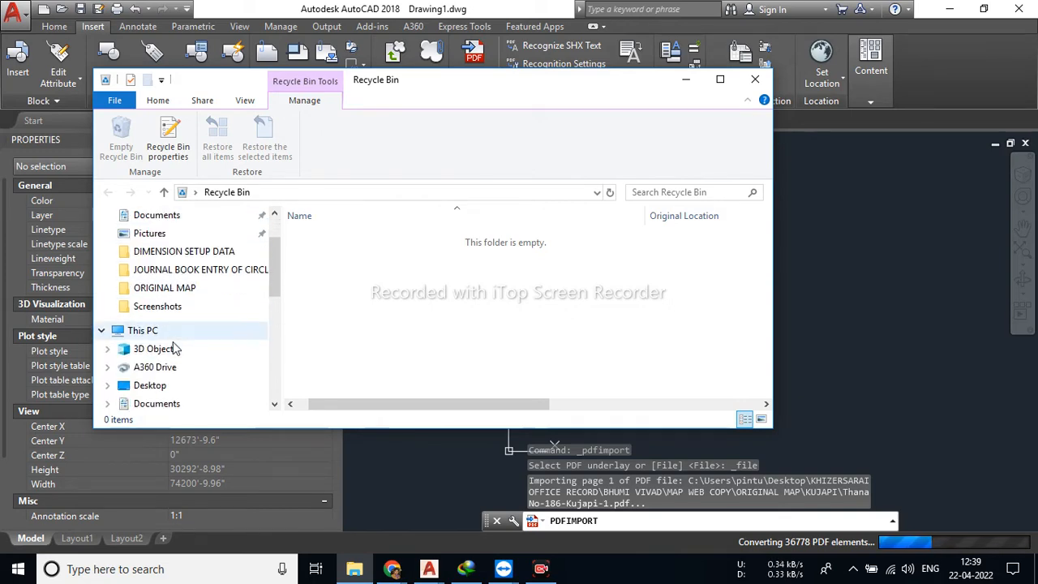
scroll(179, 345, "down", 6)
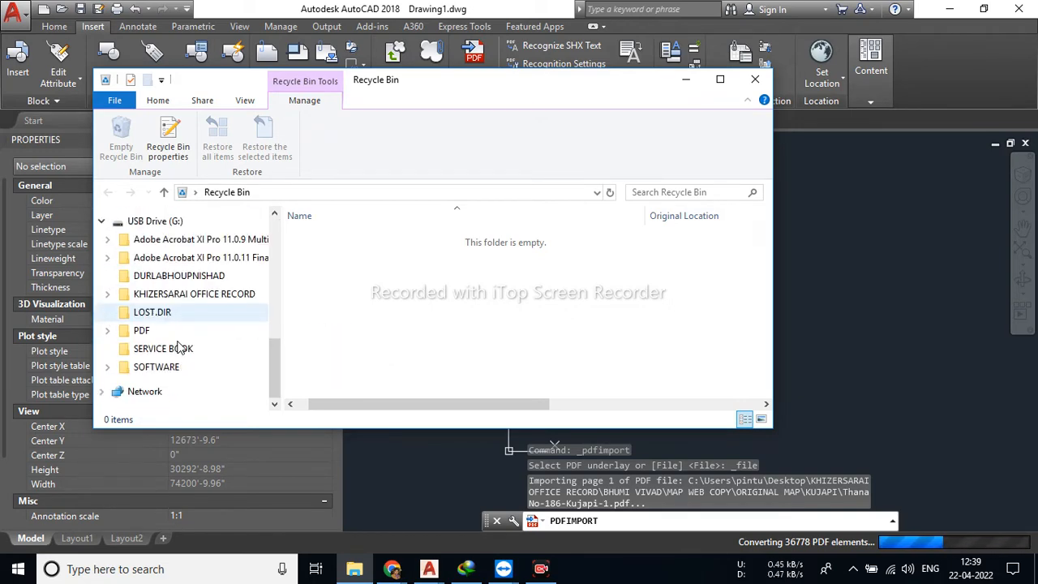
left_click(166, 294)
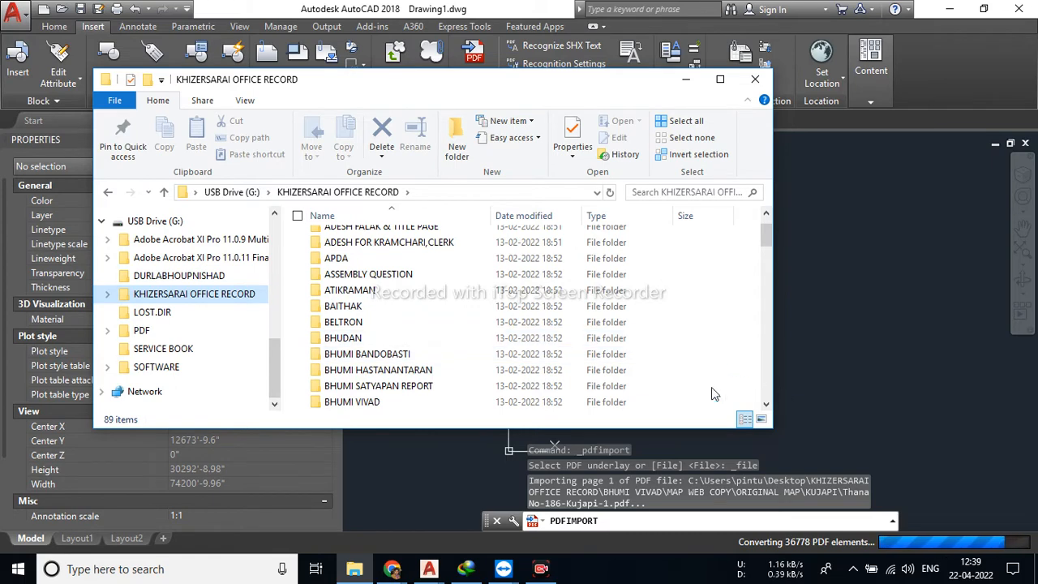
scroll(361, 325, "down", 1)
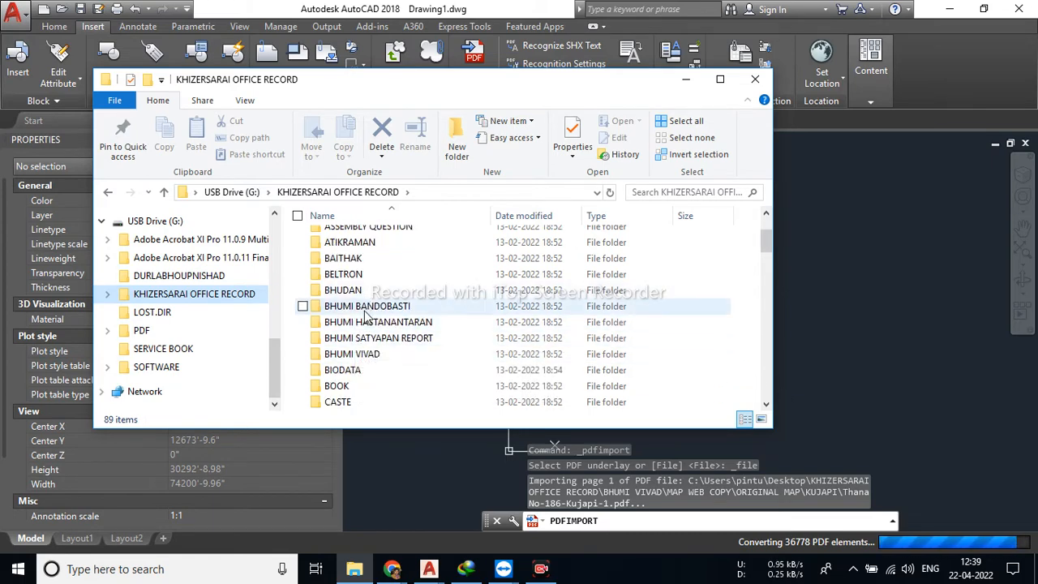
left_click(366, 354)
key("Return")
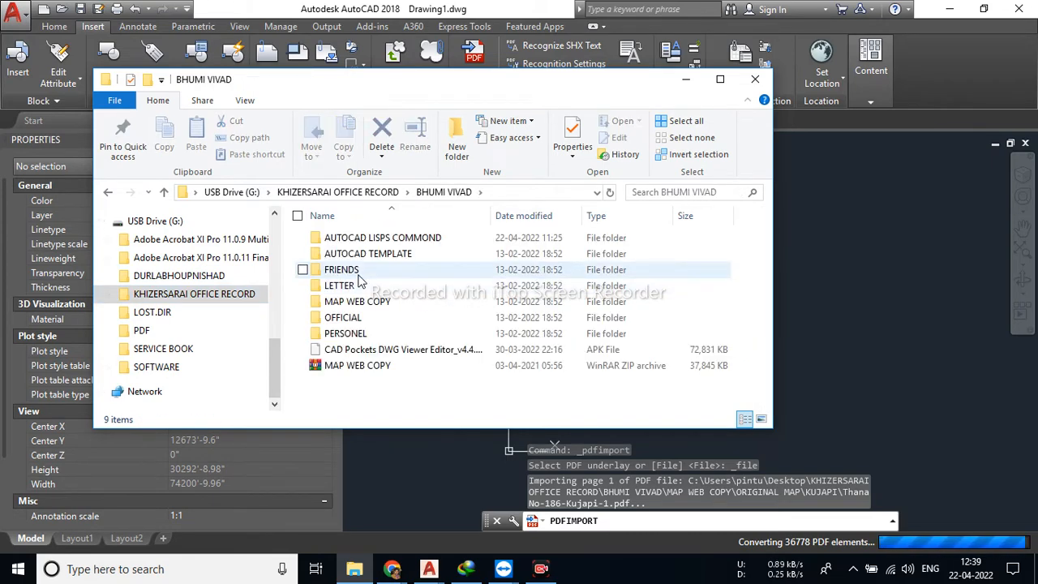
left_click(360, 303)
key("Return")
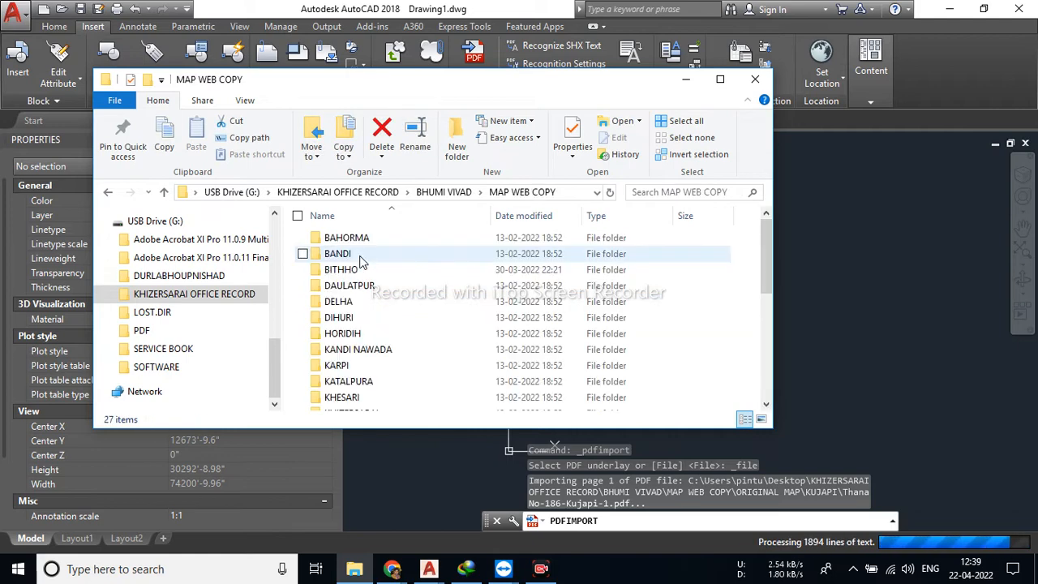
Open CS2.pdf from the BANDI folder in Adobe Acrobat, inspect its map up close, and close both Acrobat and File Explorer.
left_click(361, 256)
key("Return")
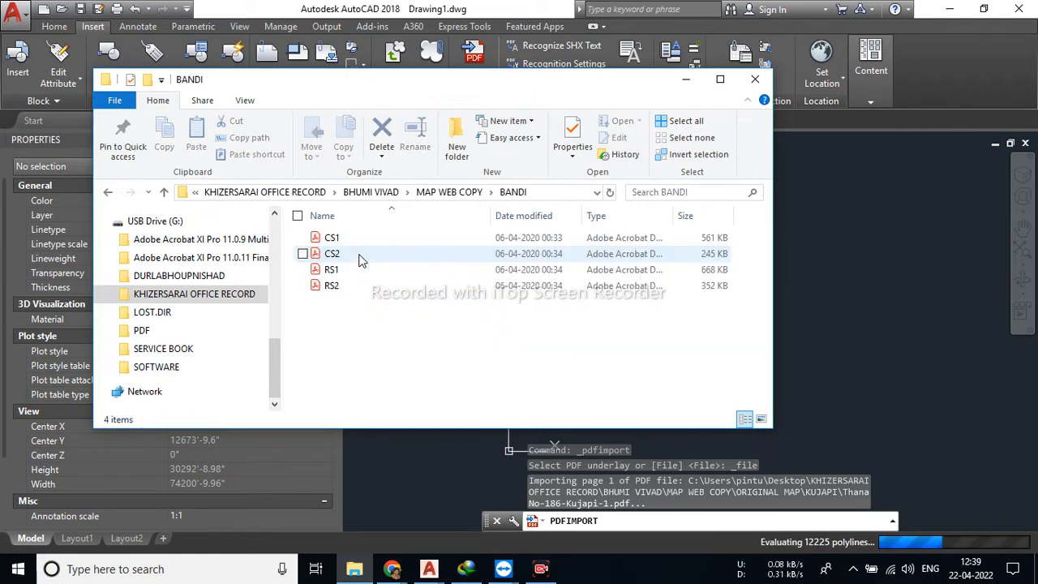
left_click(361, 256)
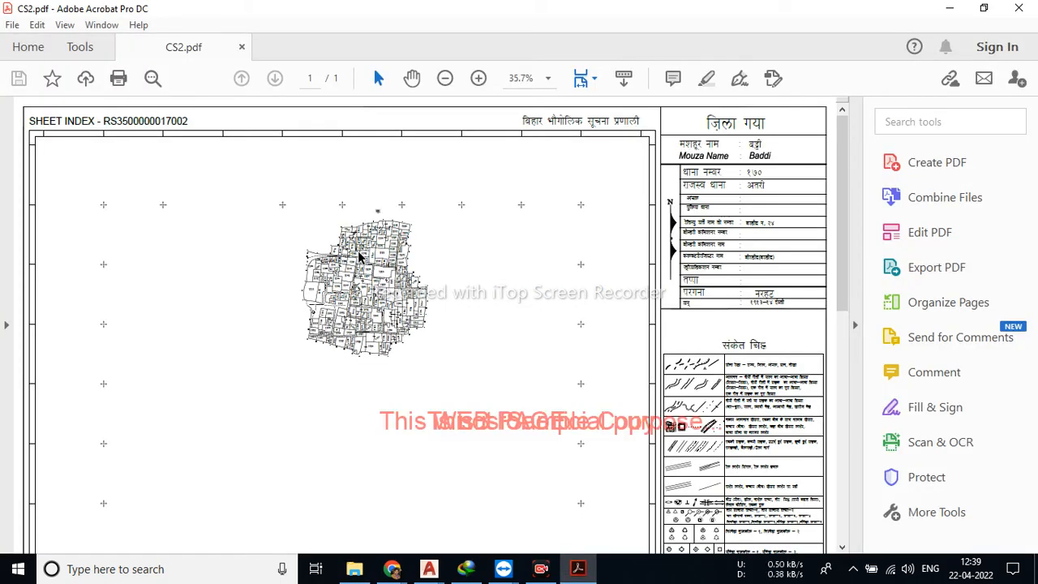
scroll(419, 245, "up", 3, "ctrl")
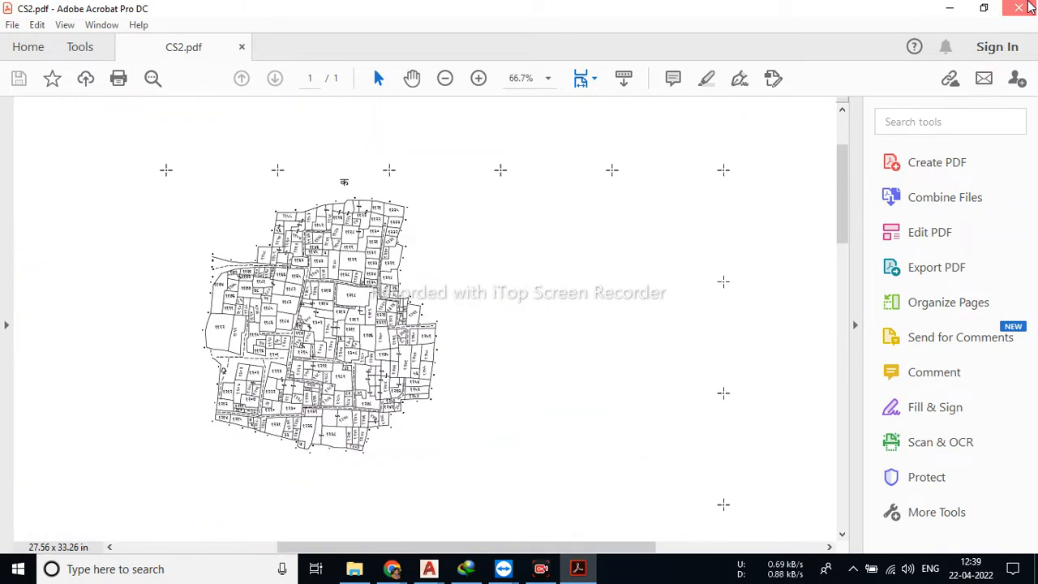
left_click(1019, 7)
left_click(754, 77)
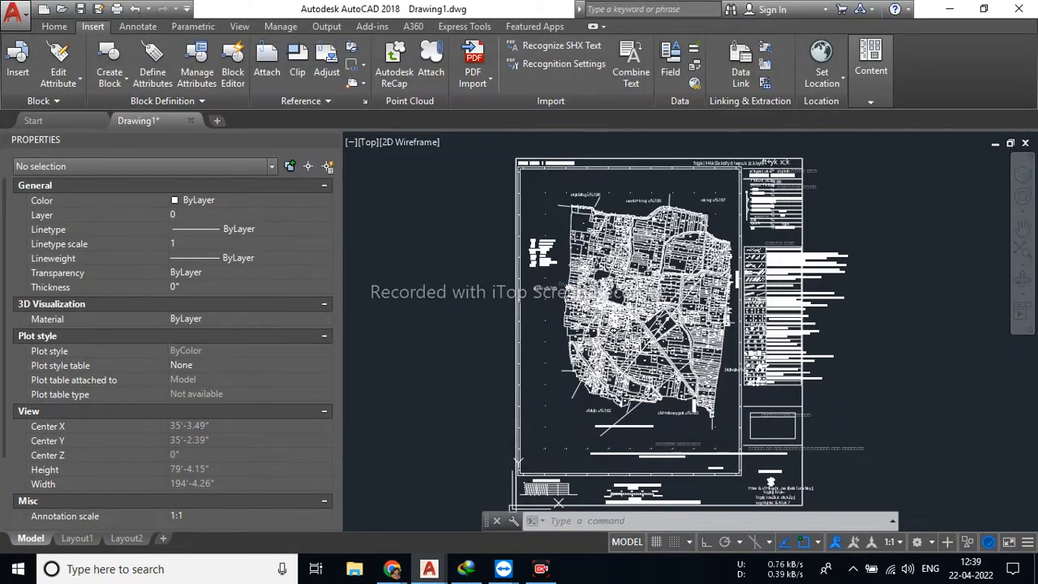
Examine the plots of the imported Kujapi map and the note text beneath it up close.
scroll(672, 419, "up", 4)
scroll(676, 389, "down", 3)
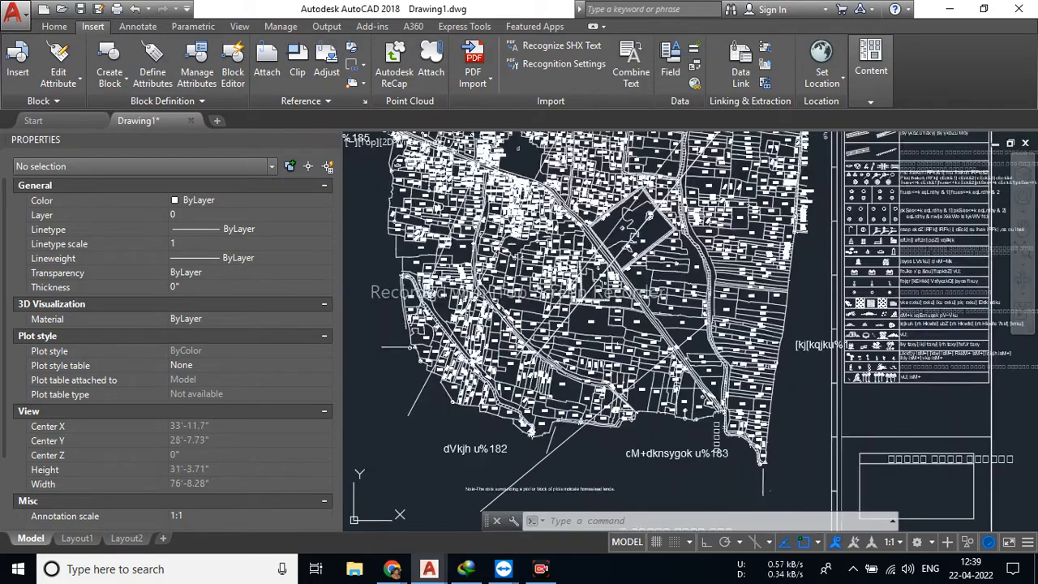
scroll(559, 454, "up", 4)
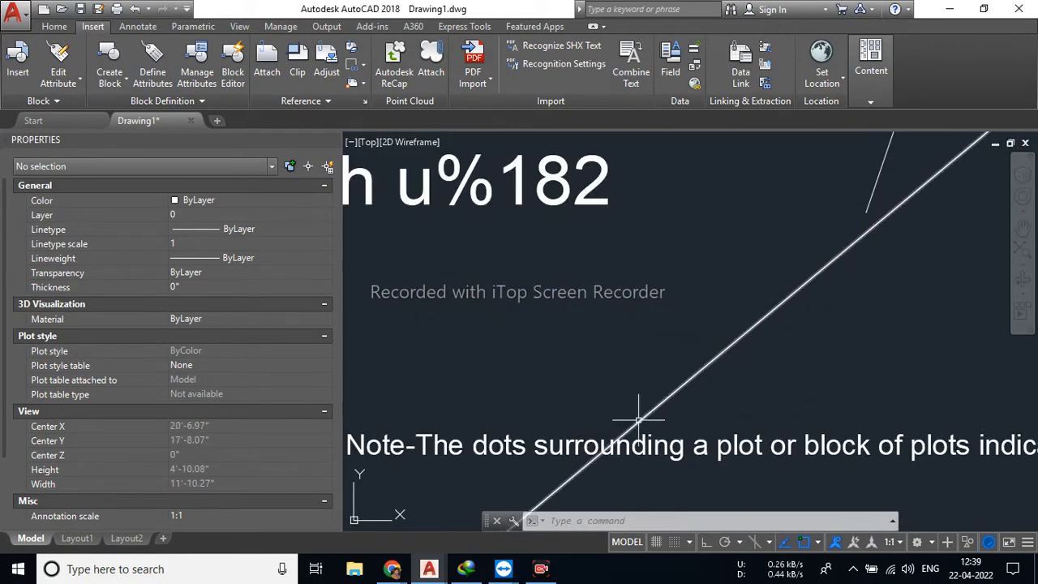
Delete the long diagonal polyline crossing the note text and the short slanted line outside the map's lower-left boundary.
scroll(640, 419, "down", 2)
left_click(677, 388)
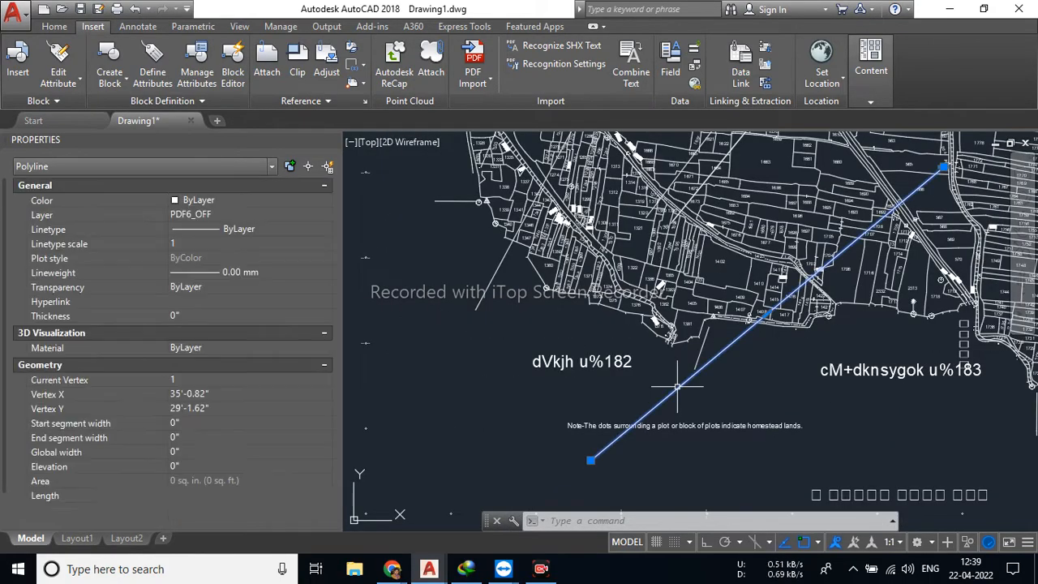
key("Delete")
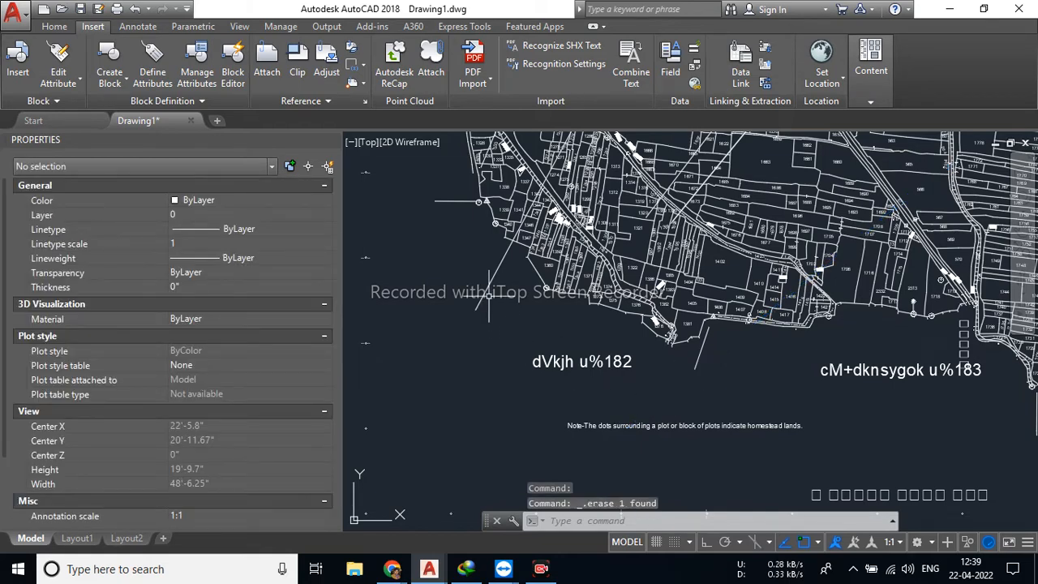
left_click(480, 294)
key("Delete")
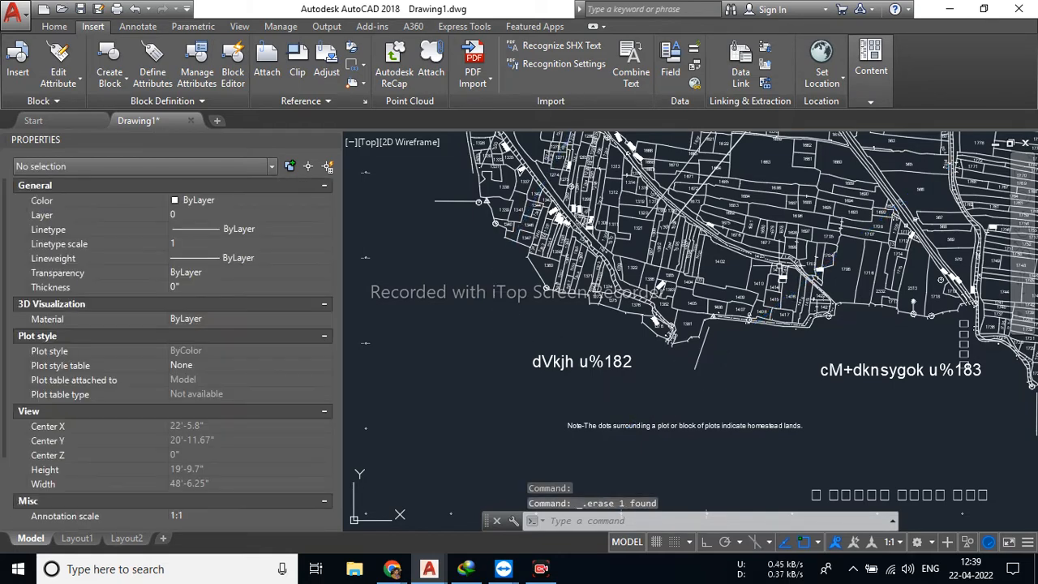
Delete the two long diagonal lines crossing the large rectangular block in the middle of the village map.
middle_click_drag(772, 174, 726, 277)
mouse_move(796, 149)
middle_mouse_down()
mouse_move(736, 244)
mouse_move(758, 232)
middle_mouse_up()
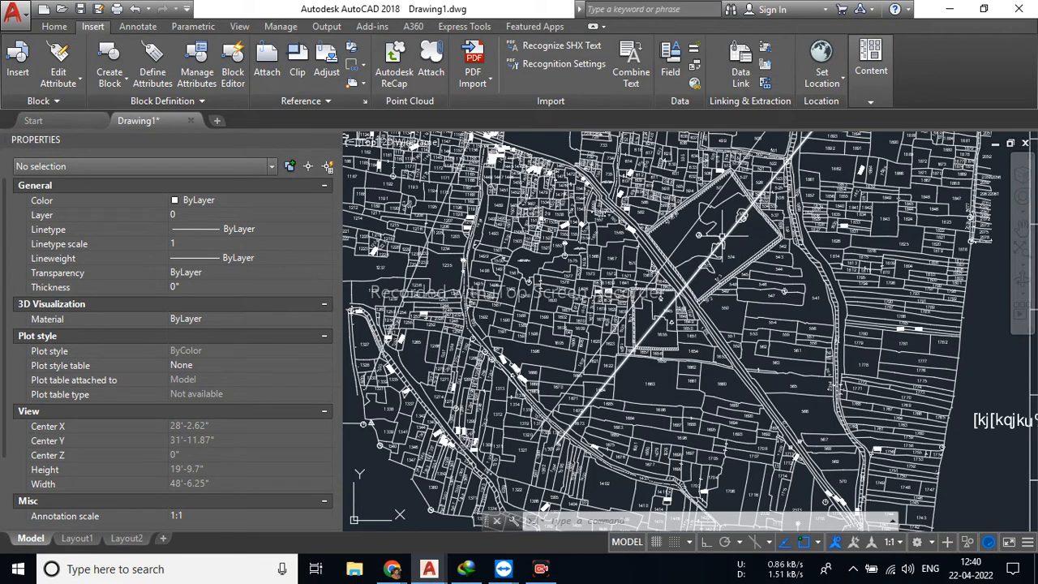
mouse_move(750, 239)
middle_mouse_down()
mouse_move(585, 267)
mouse_move(655, 291)
middle_mouse_up()
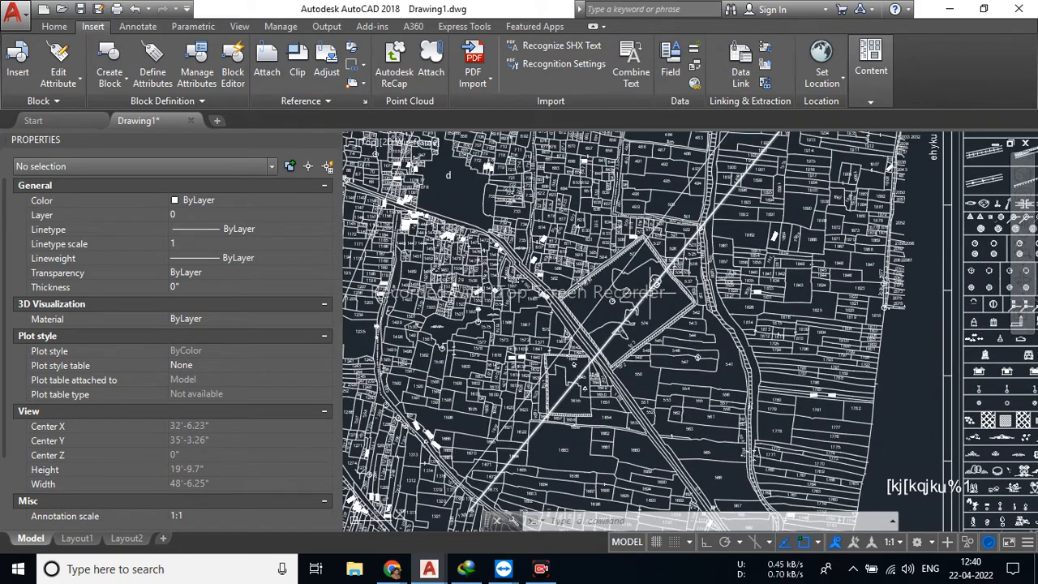
left_click(645, 296)
key("Delete")
key("ctrl+z")
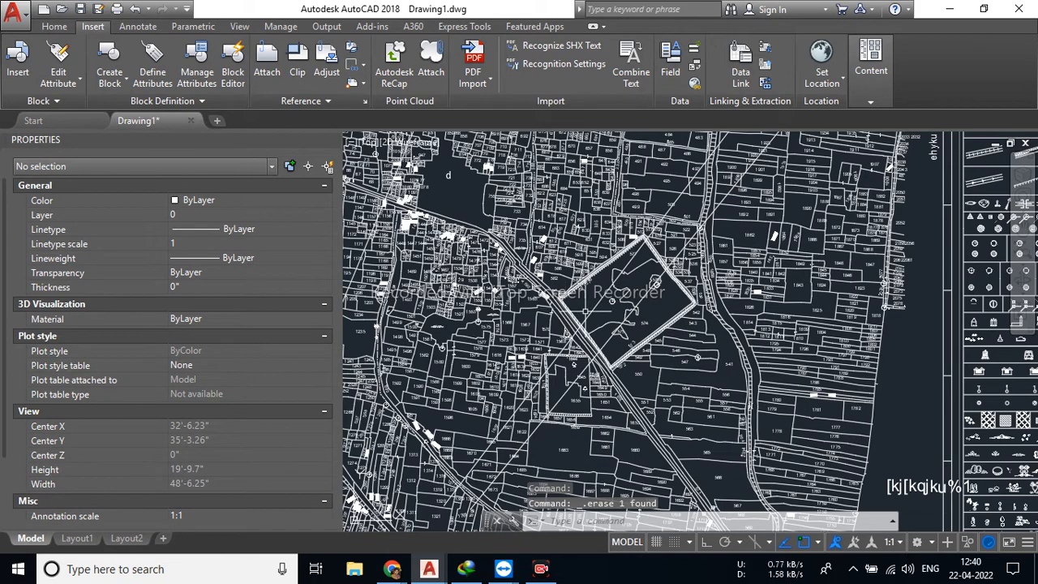
key("Delete")
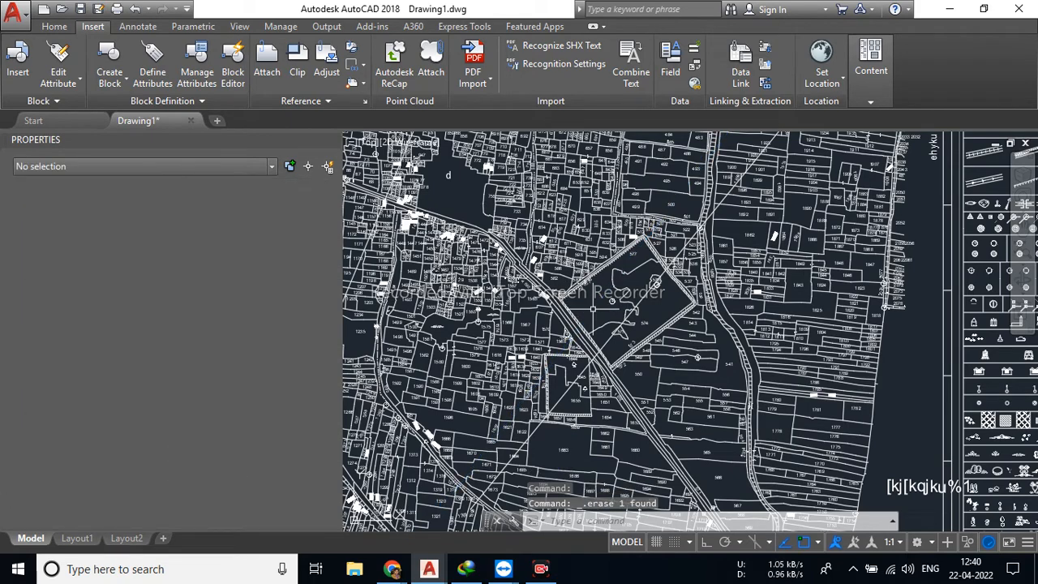
left_click(642, 295)
key("Delete")
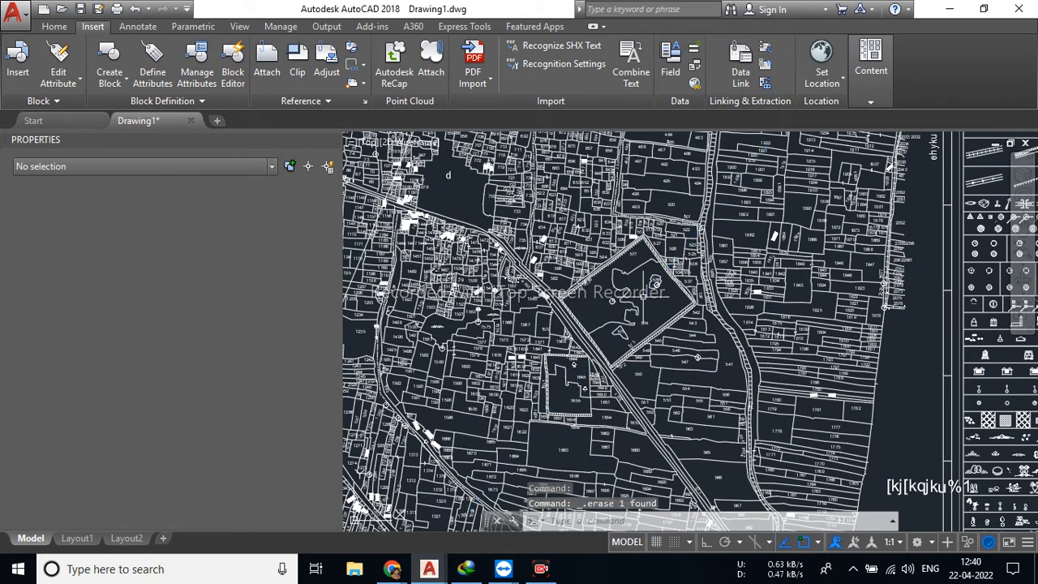
Examine the whole map sheet, the mouza name and number in its title block, and the 16"= 1 Mile scale.
scroll(655, 332, "down", 6)
scroll(635, 213, "up", 8)
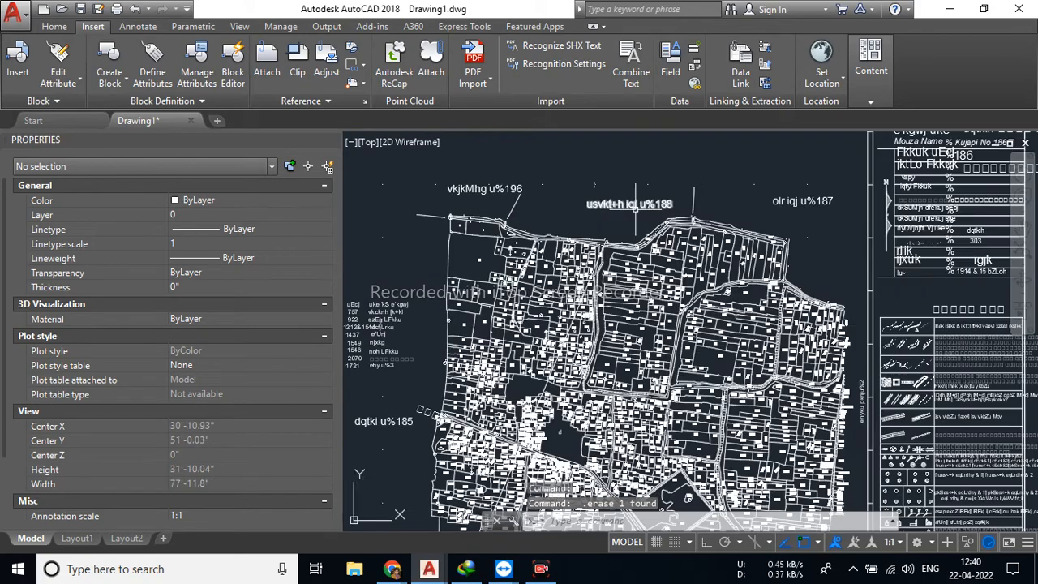
scroll(640, 215, "down", 8)
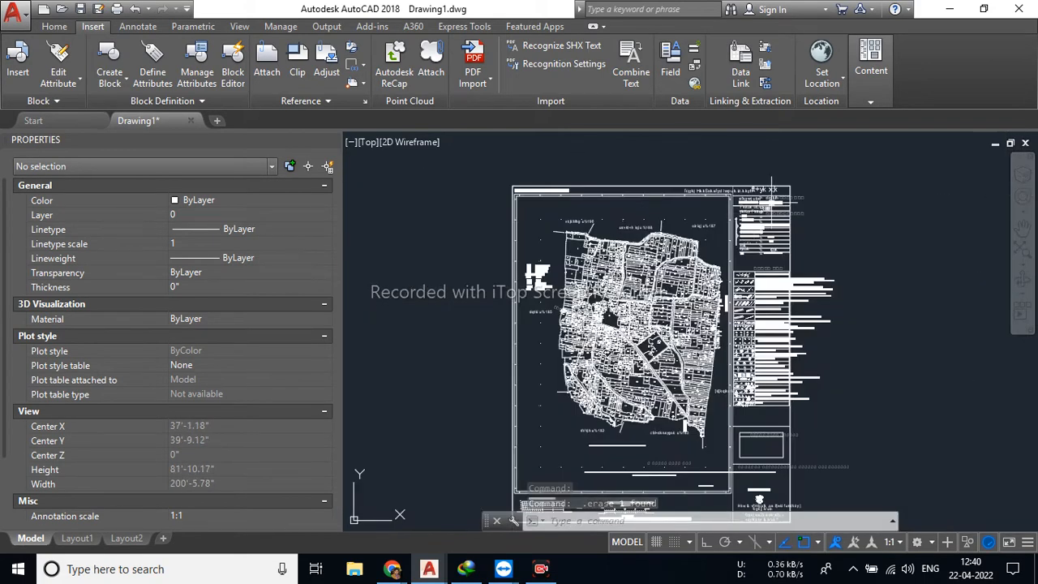
scroll(770, 188, "up", 10)
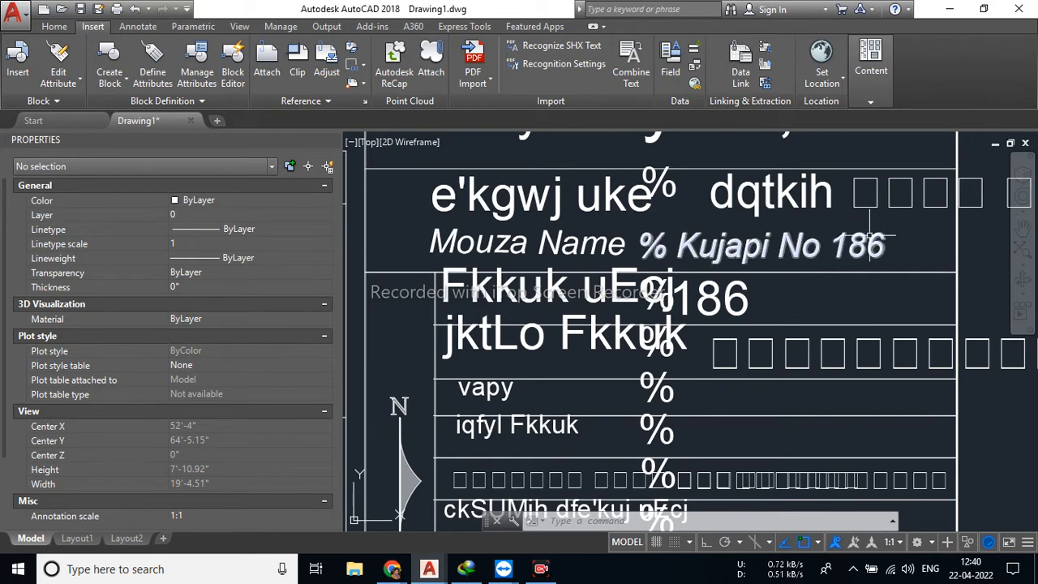
scroll(852, 290, "down", 4)
scroll(852, 290, "down", 5)
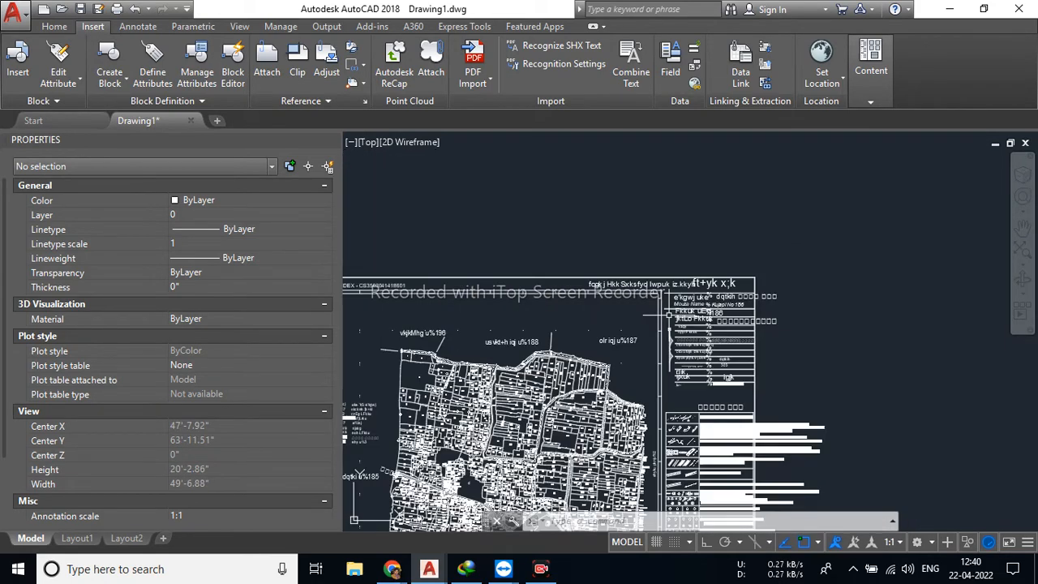
middle_click_drag(788, 390, 851, 226)
scroll(572, 475, "up", 8)
middle_click_drag(646, 357, 631, 301)
scroll(657, 411, "up", 2)
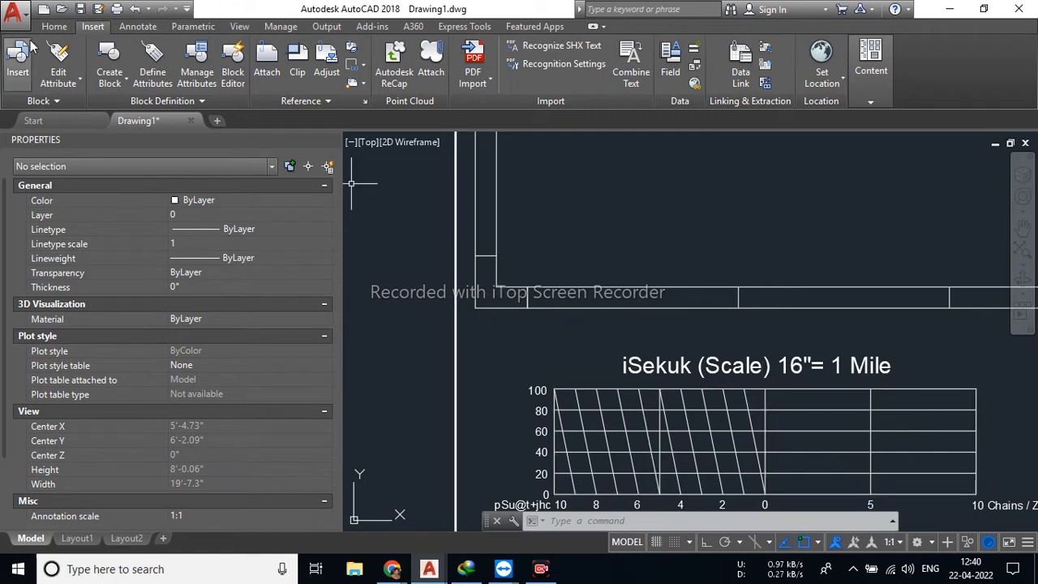
Add an aligned dimension between the first two division marks on the map's lower border above the 16"= 1 Mile scale.
left_click(54, 26)
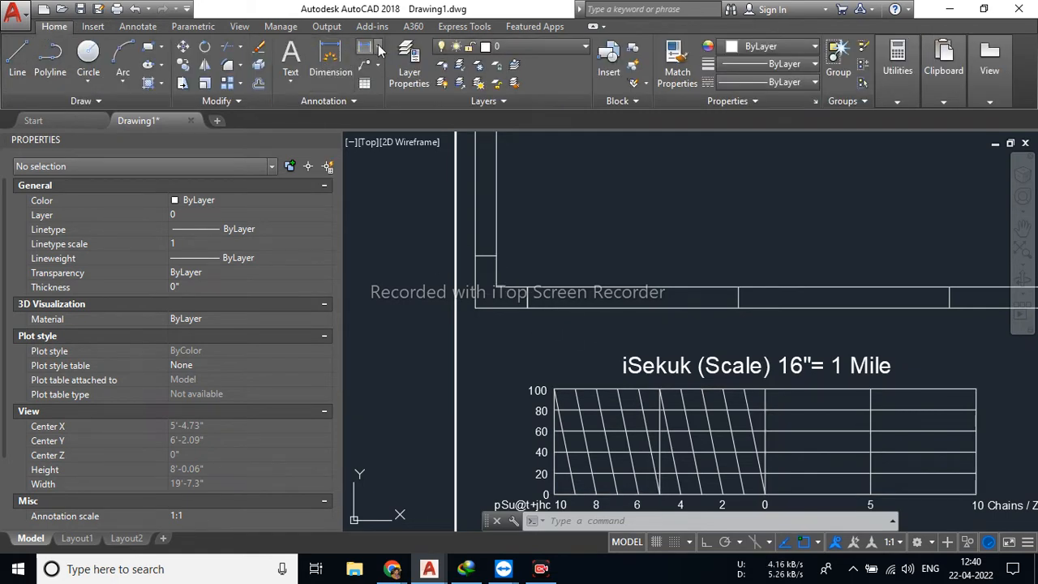
left_click(376, 47)
left_click(403, 99)
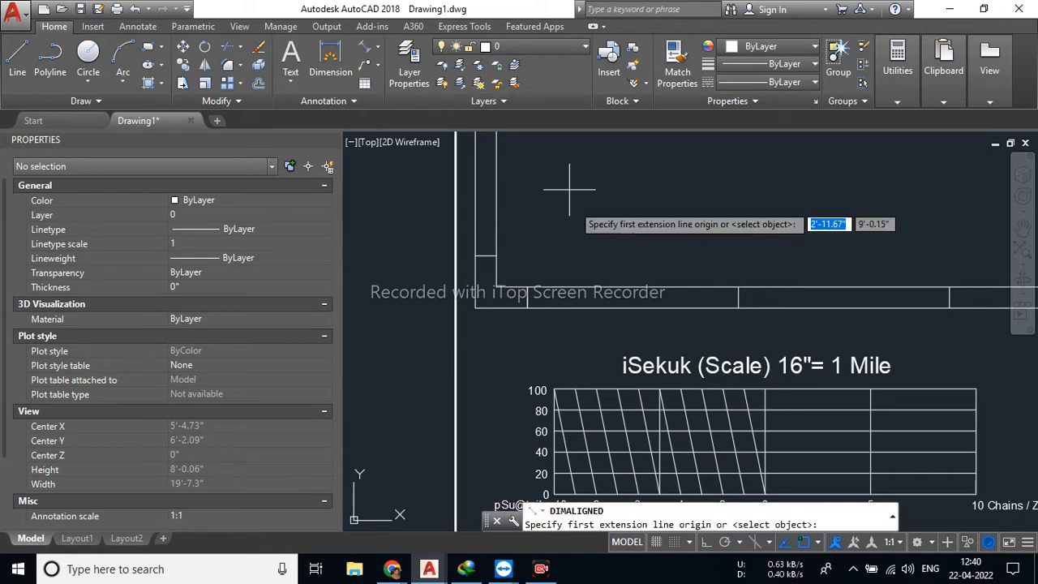
left_click(528, 286)
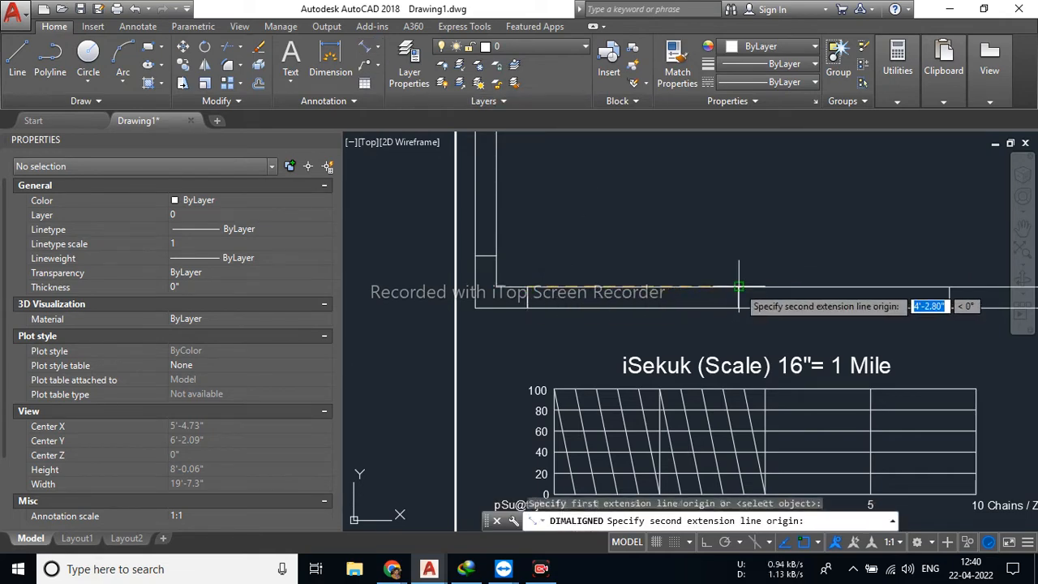
left_click(738, 297)
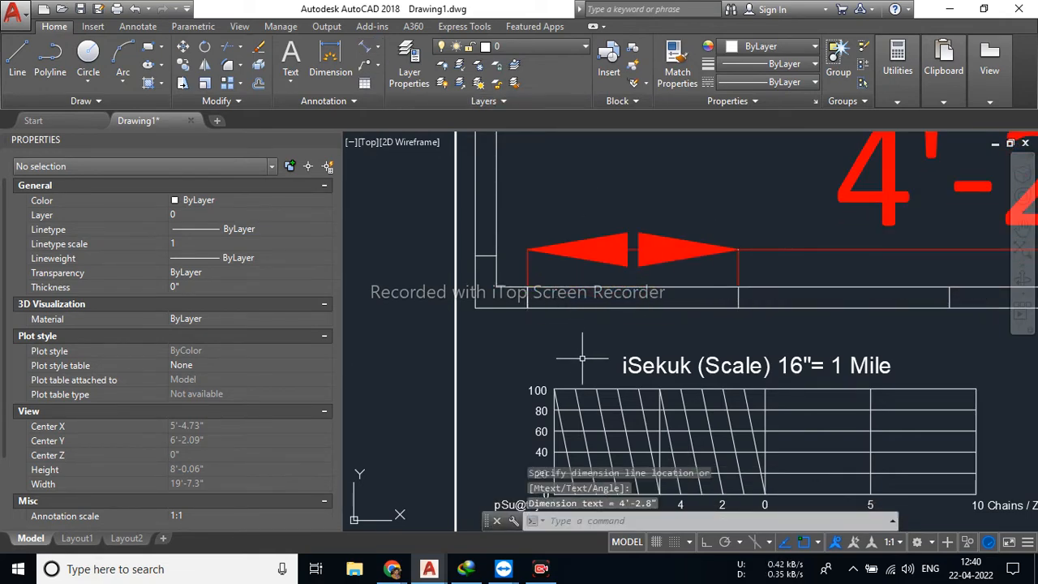
scroll(582, 357, "down", 4)
middle_click_drag(814, 380, 690, 381)
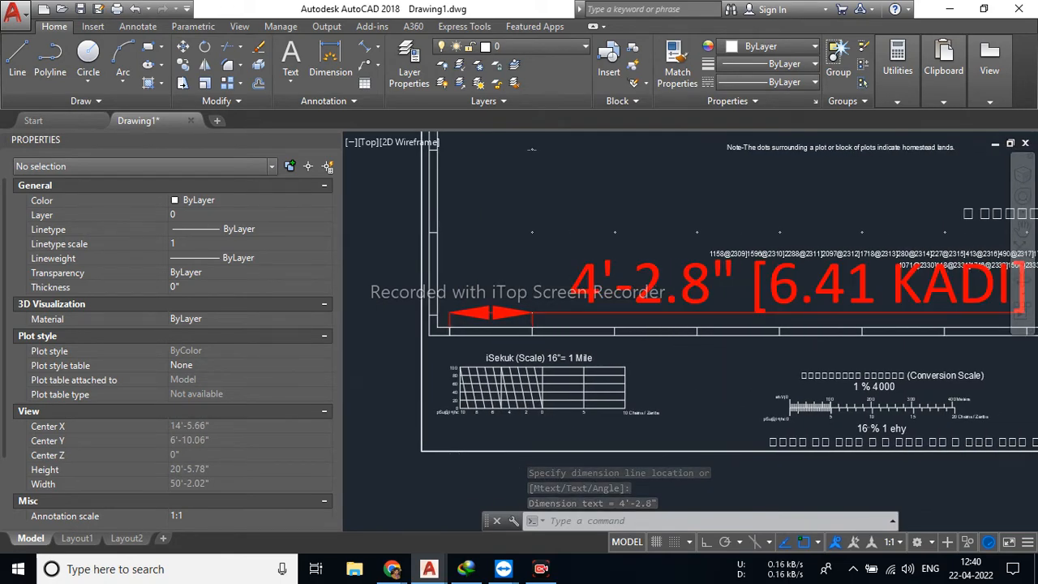
scroll(493, 391, "down", 3)
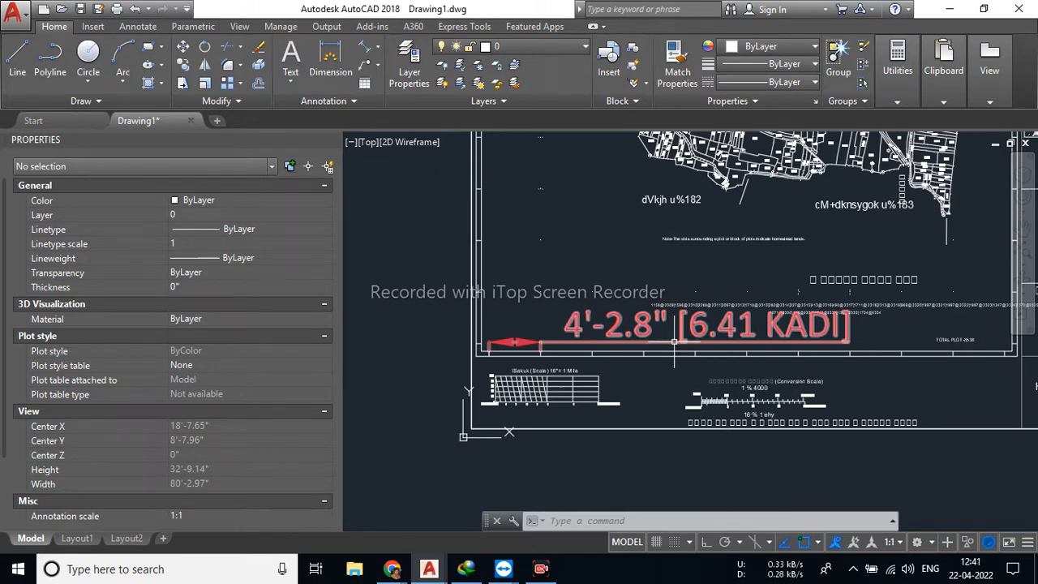
scroll(673, 342, "up", 2)
scroll(583, 324, "up", 2)
scroll(492, 311, "down", 2)
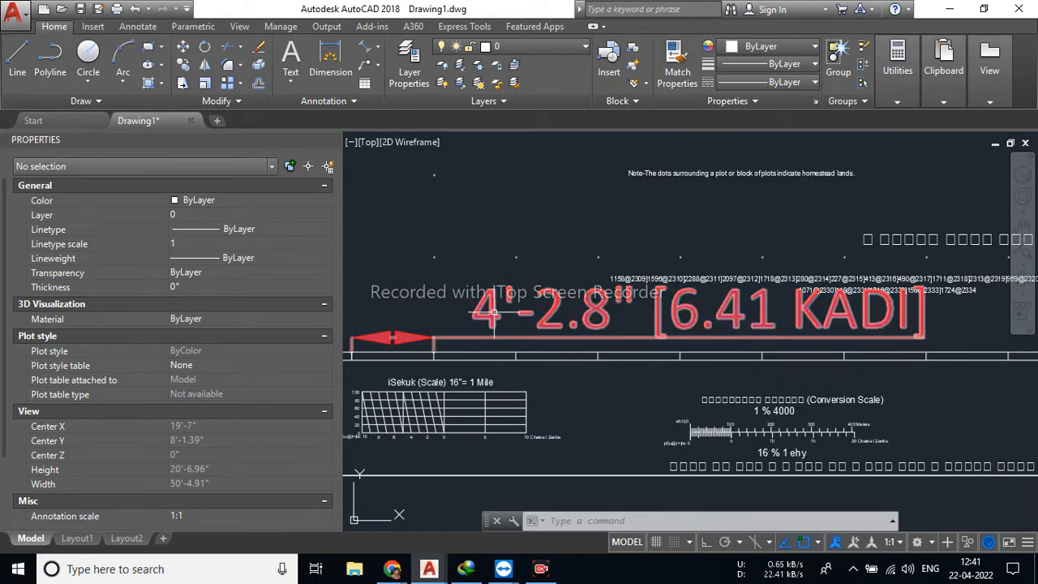
middle_click_drag(468, 257, 595, 260)
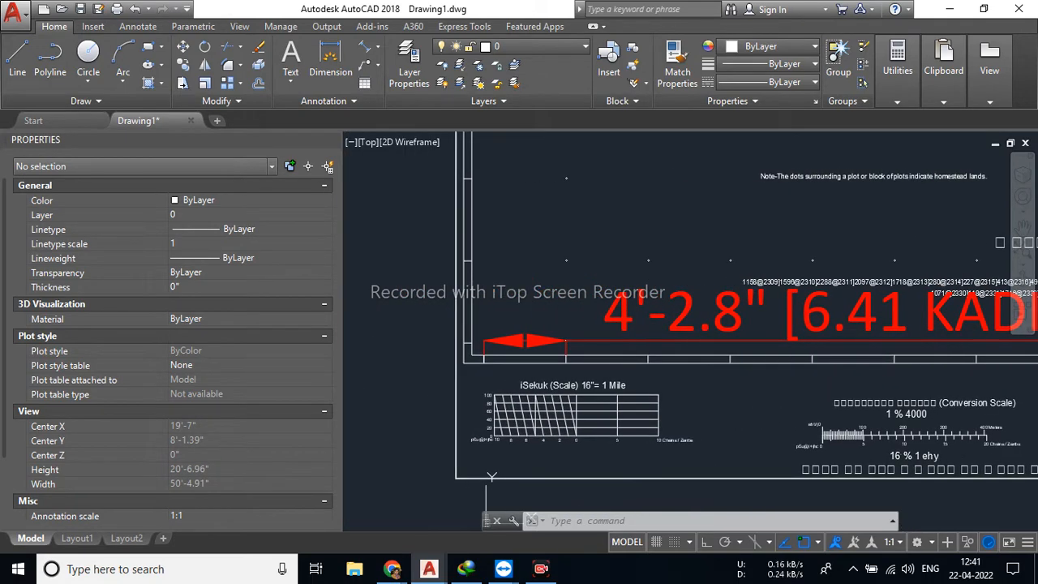
Delete the aligned dimension from the lower border and inspect the border divisions above the scale up close.
left_click(624, 342)
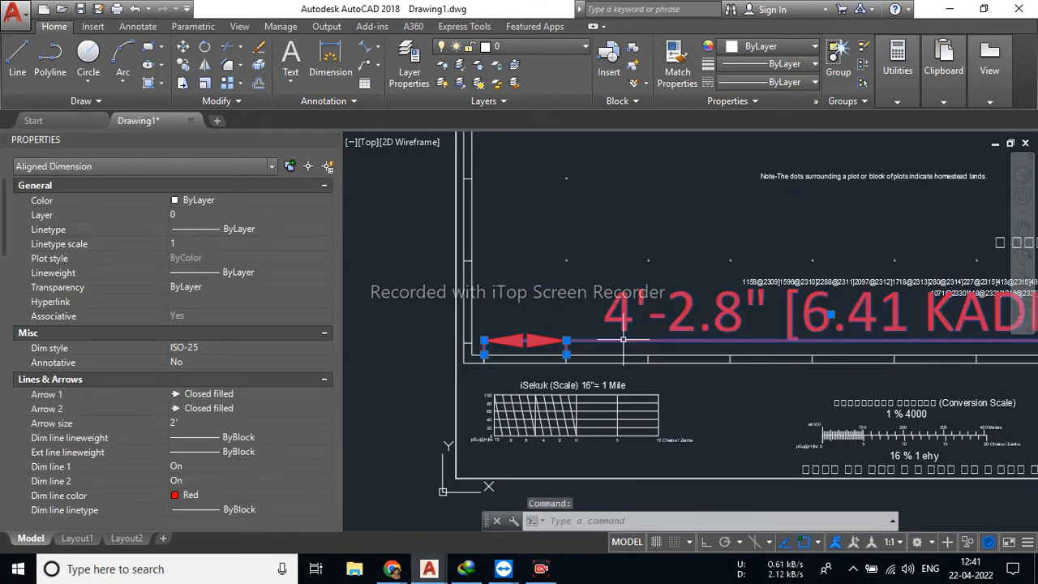
key("Delete")
scroll(551, 304, "up", 4)
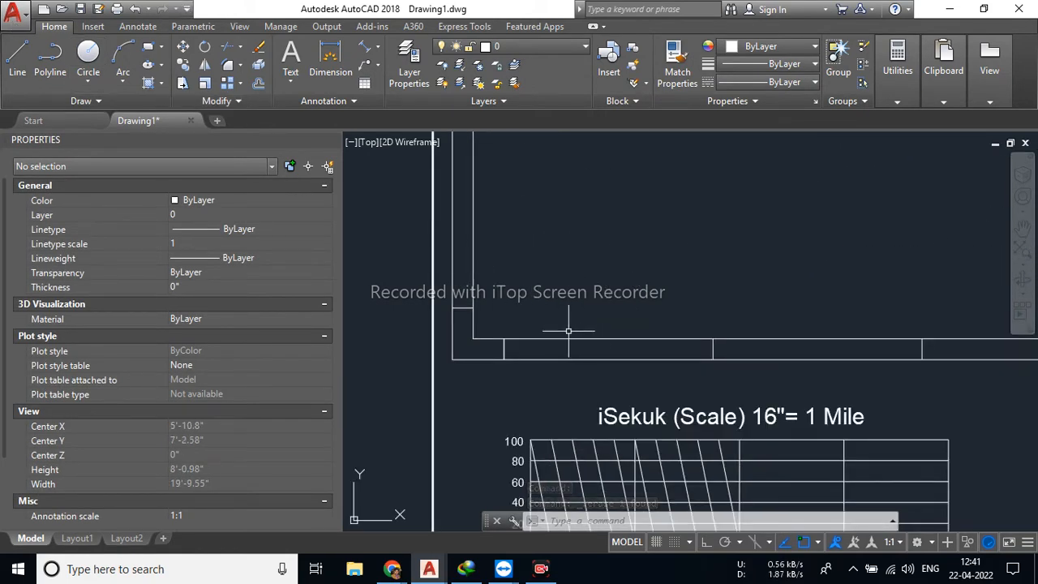
scroll(569, 331, "down", 2)
scroll(567, 335, "up", 4)
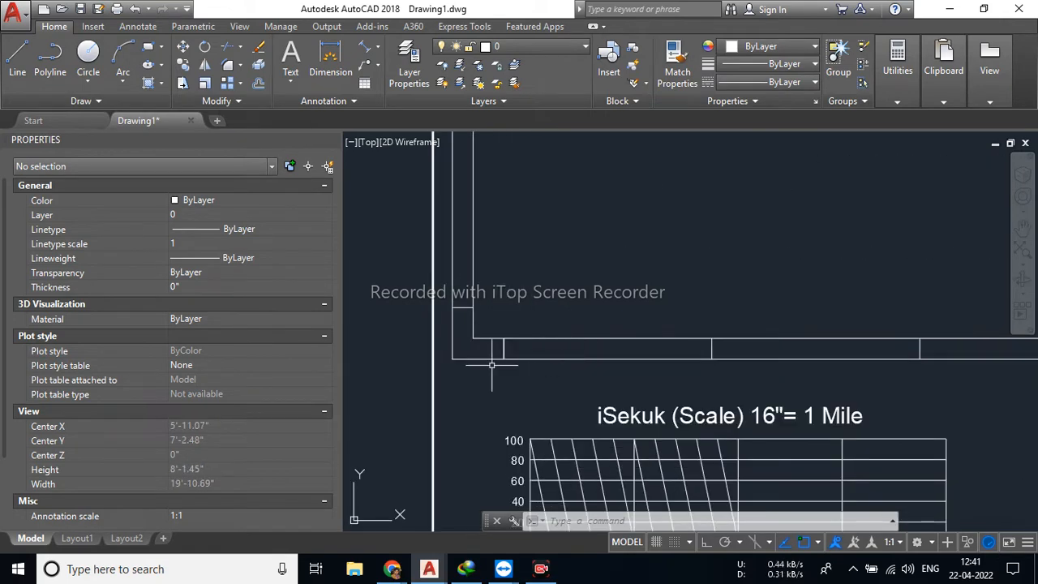
scroll(484, 320, "down", 3)
scroll(505, 340, "up", 3)
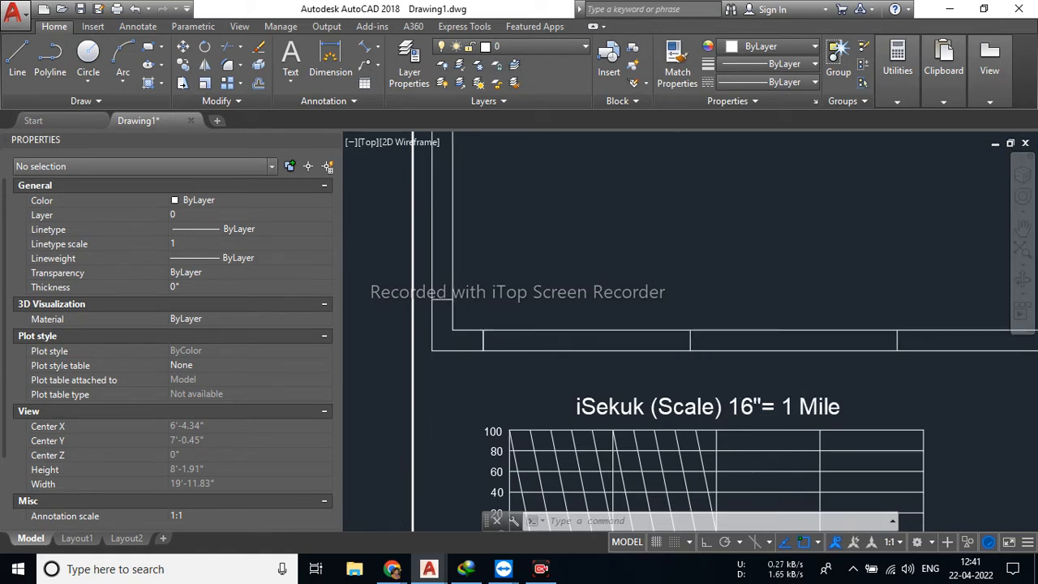
scroll(561, 373, "down", 4)
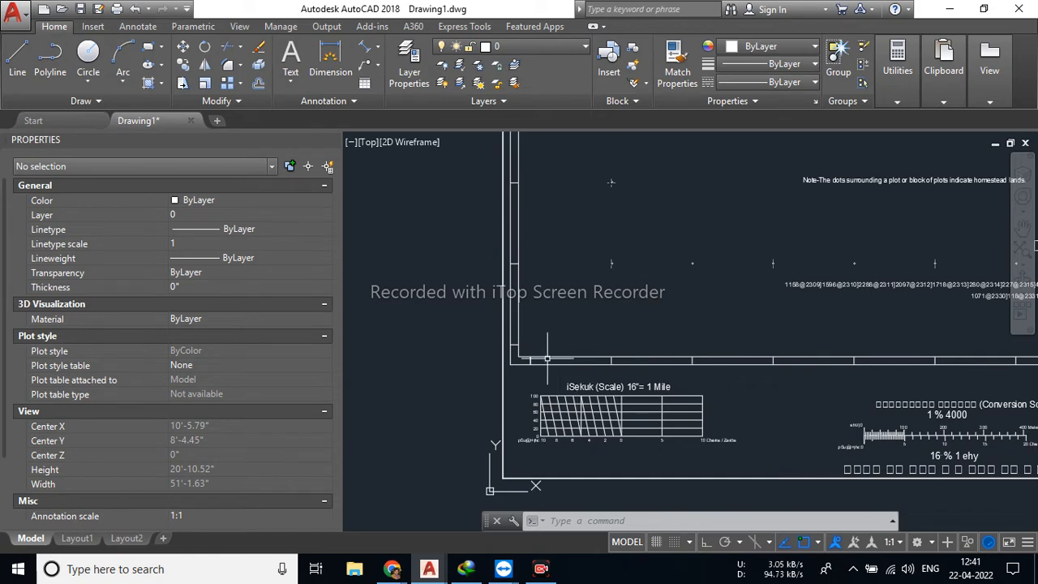
scroll(547, 361, "down", 4)
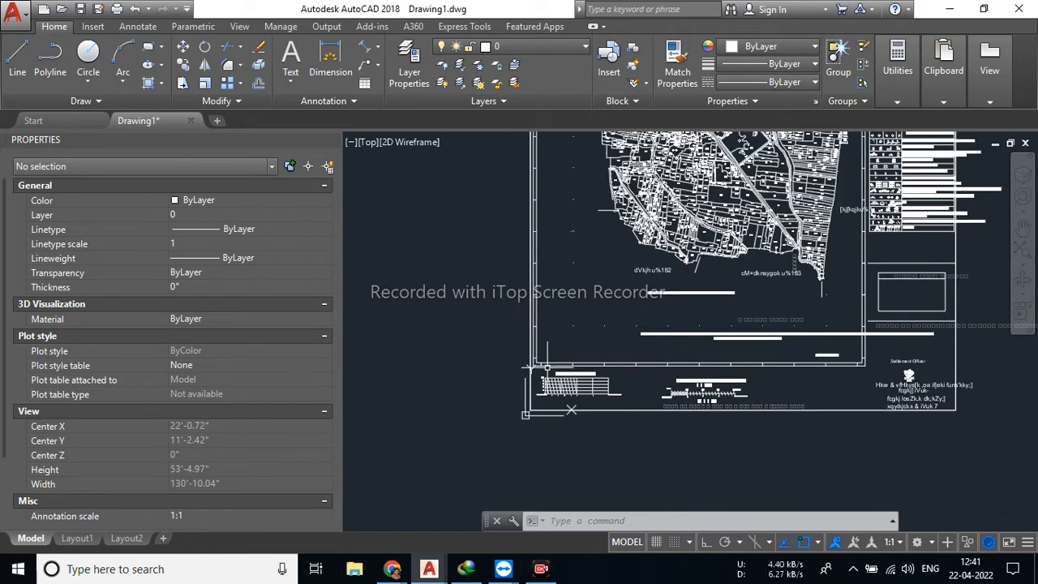
Turn on Ortho mode and draw a 660' horizontal line below the map sheet, starting beyond the sheet's left edge.
left_click(18, 55)
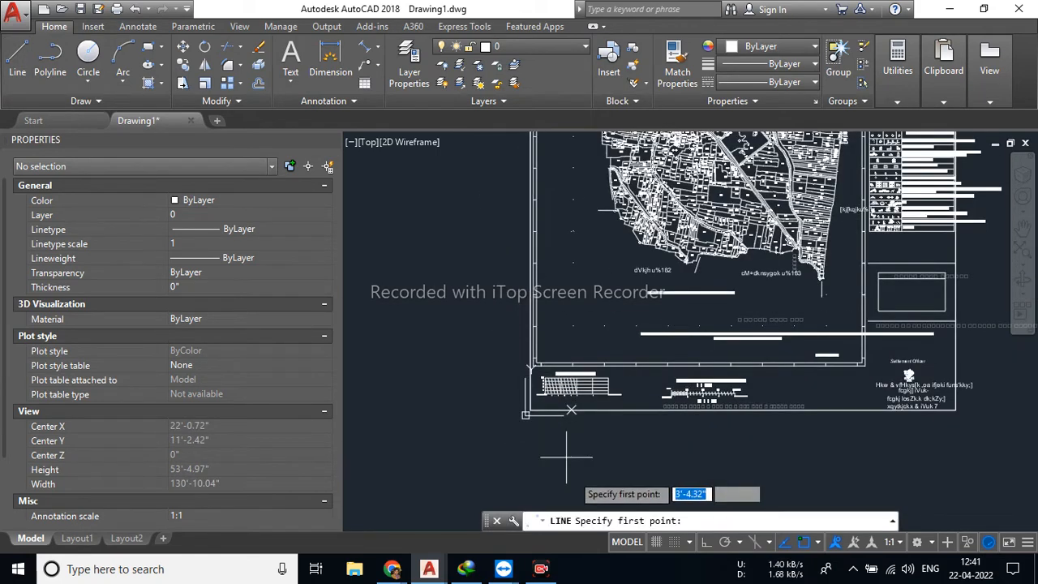
left_click(706, 543)
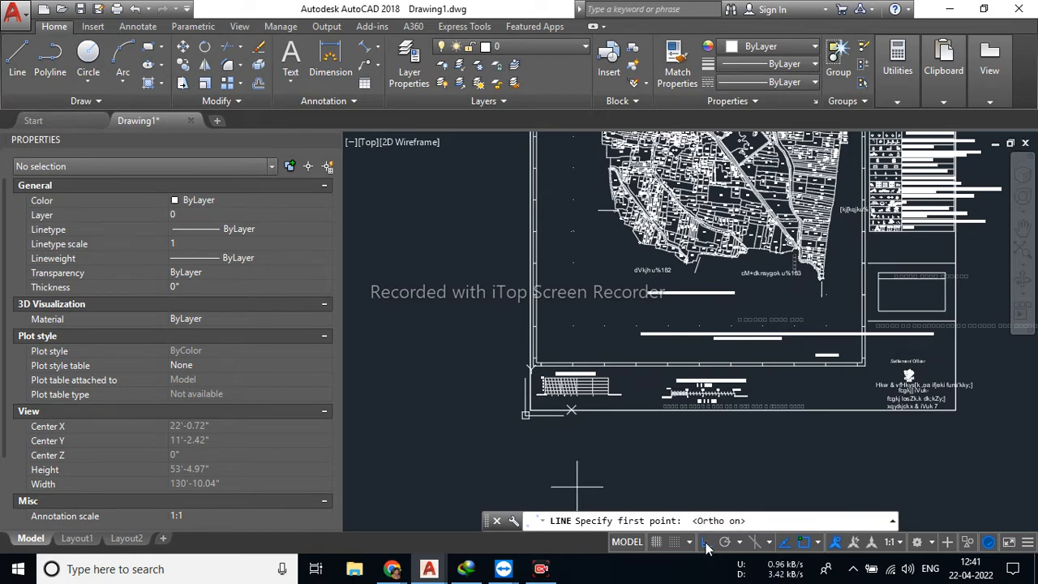
scroll(397, 422, "down", 3)
middle_click_drag(594, 474, 642, 390)
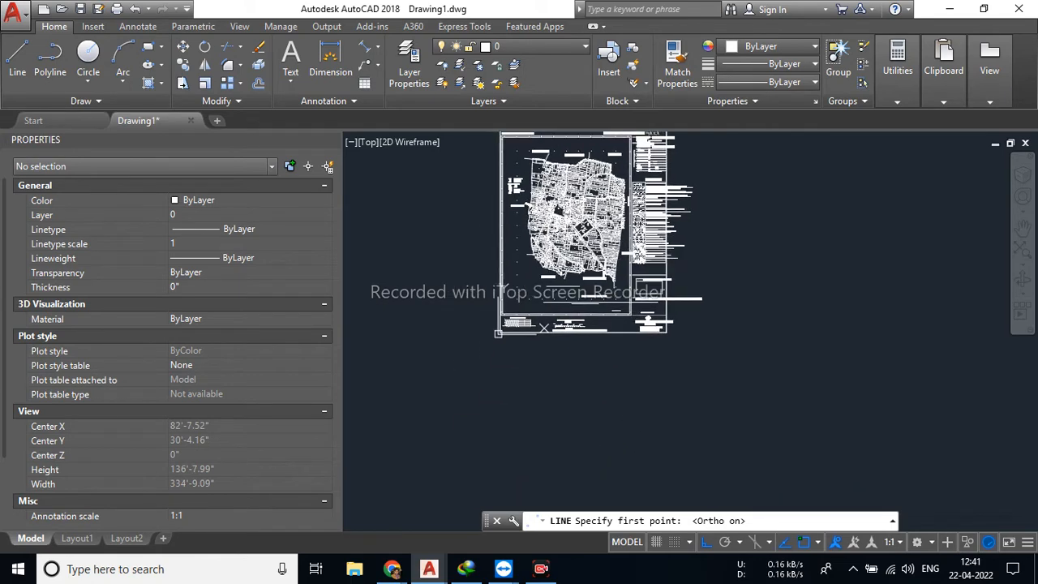
left_click(371, 388)
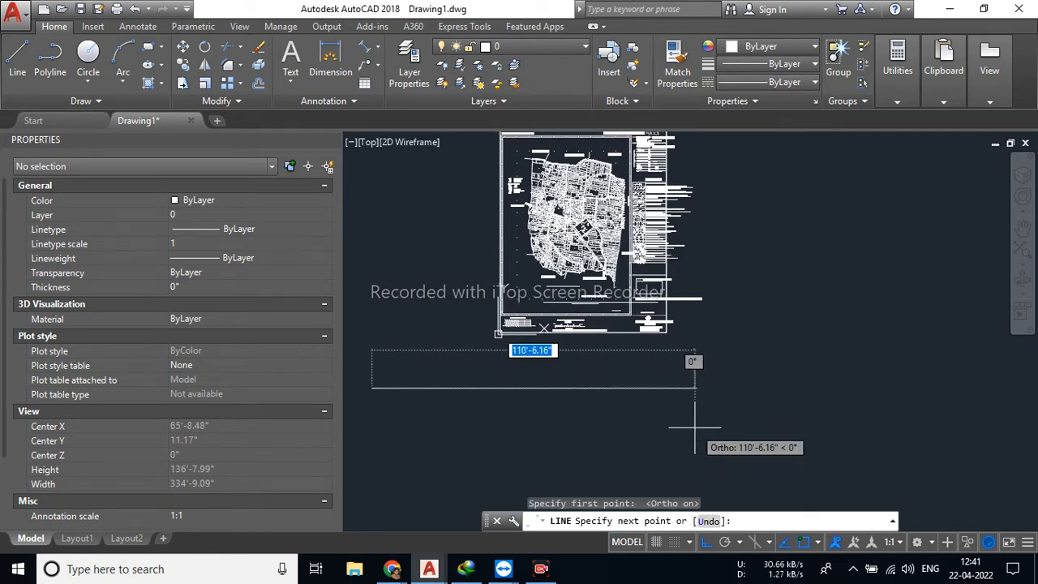
type("660")
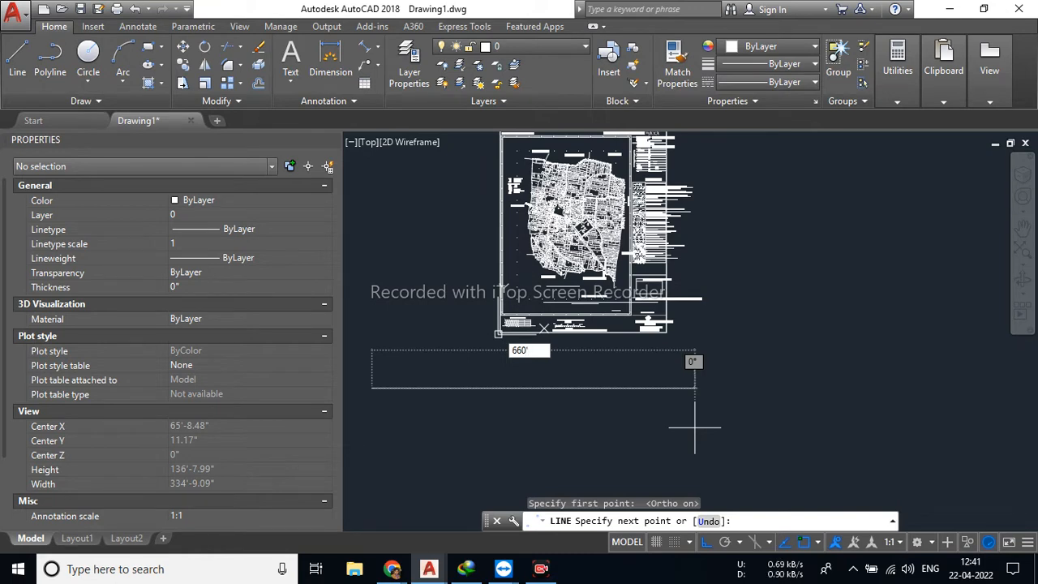
key("Return")
scroll(694, 426, "down", 8)
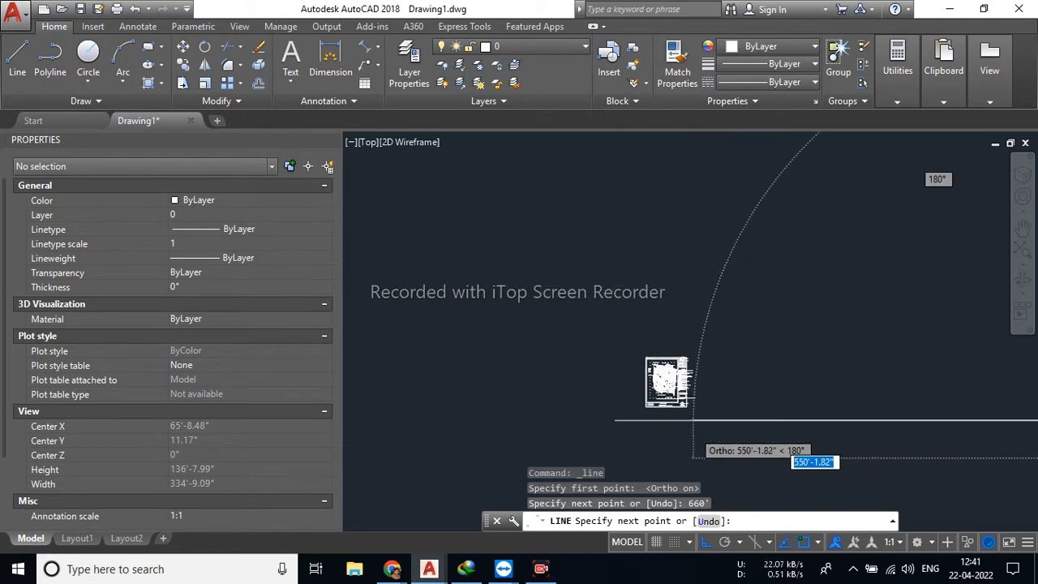
middle_click_drag(765, 405, 512, 385)
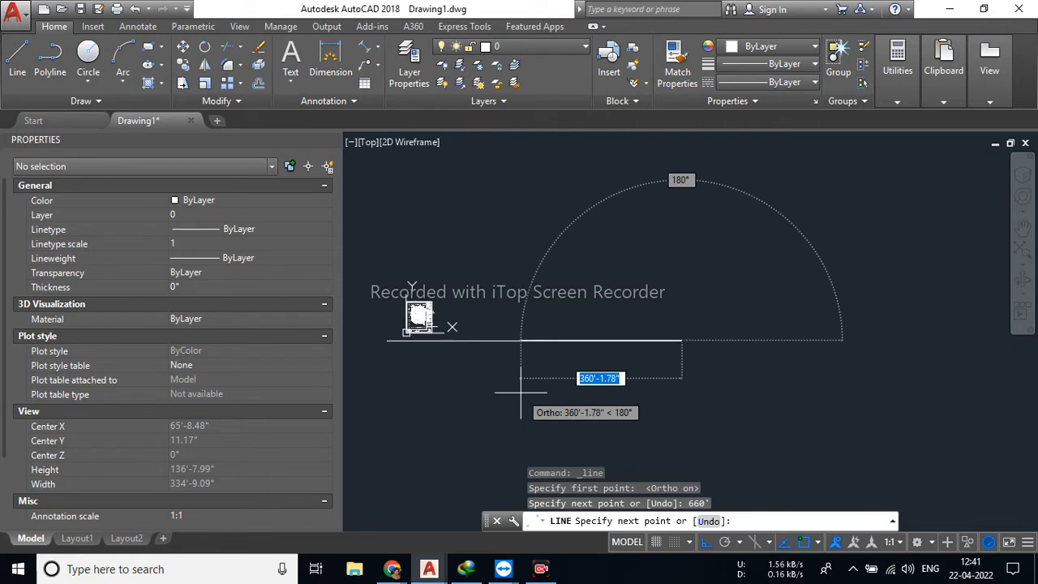
key("Escape")
key("Escape")
key("Escape")
key("Escape")
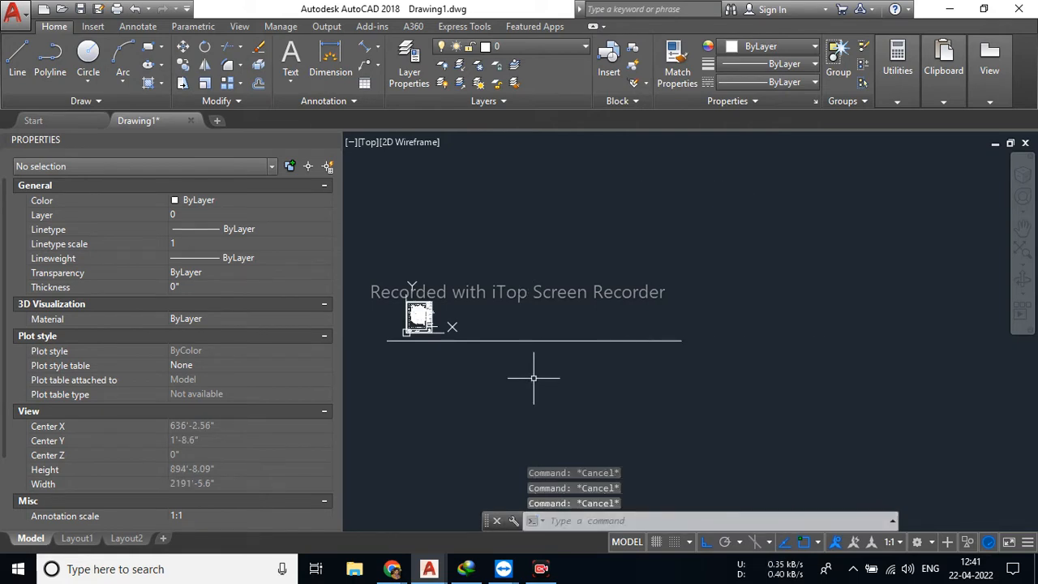
Add an aligned dimension between the two ends of the 660' line below the map sheet and inspect its text up close.
middle_click_drag(535, 378, 623, 393)
scroll(454, 346, "up", 2)
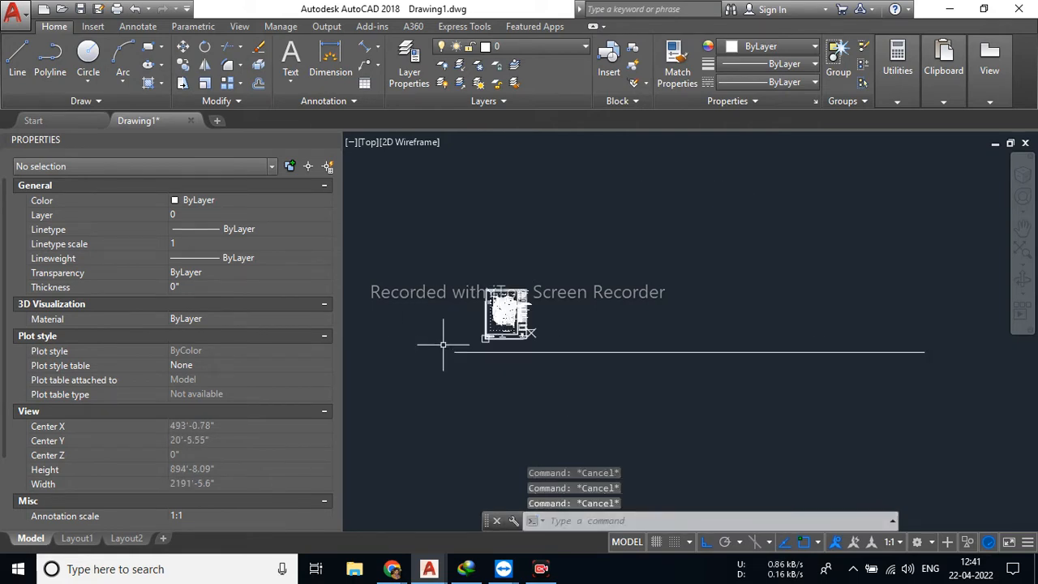
left_click(364, 48)
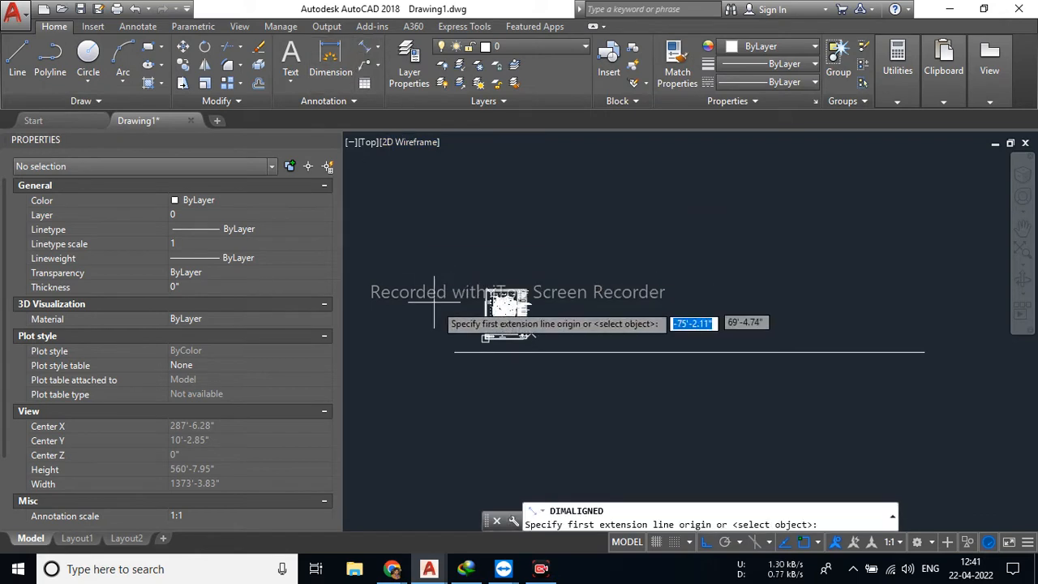
left_click(454, 351)
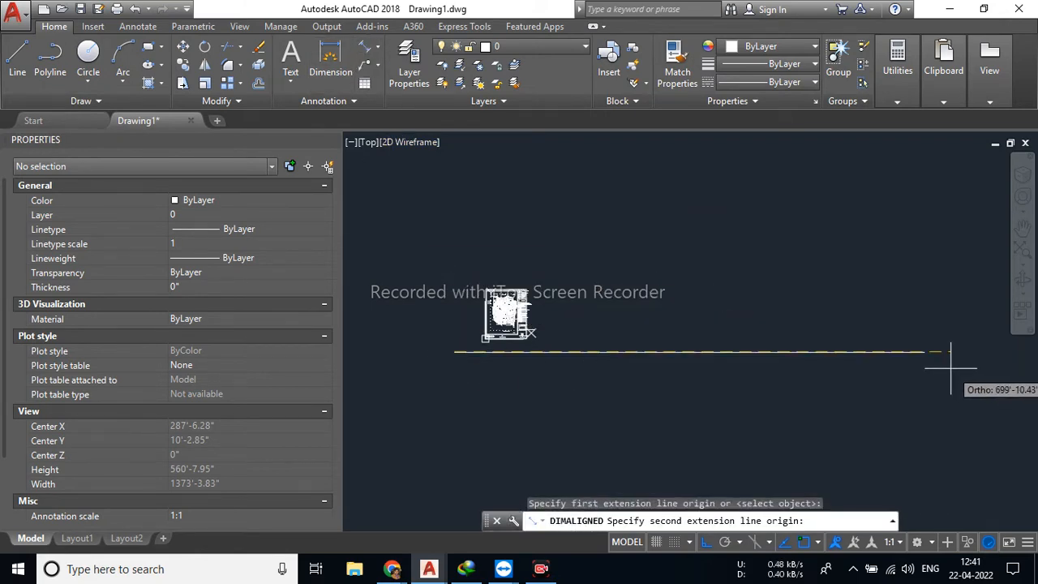
left_click(924, 352)
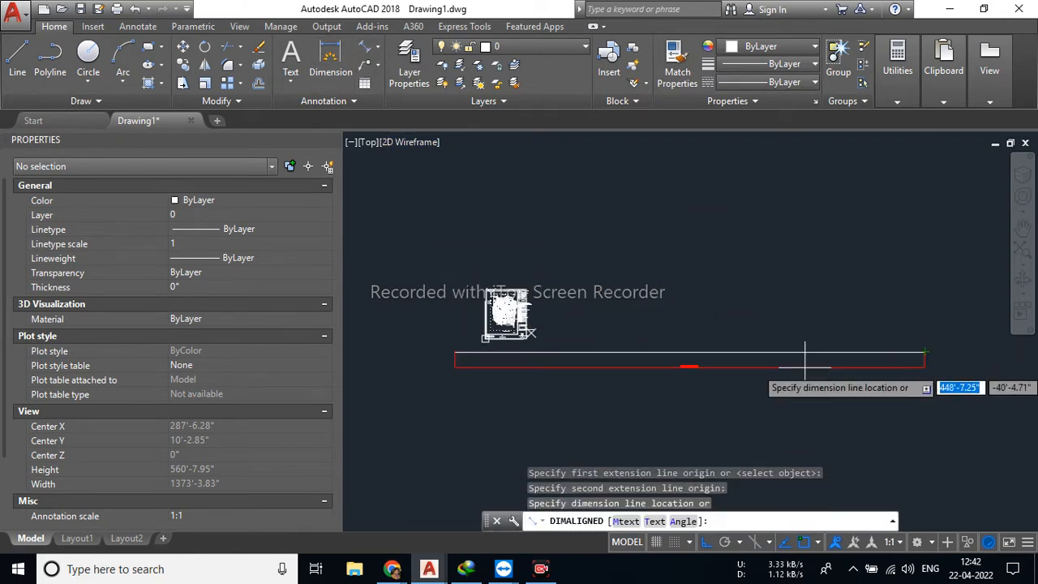
left_click(695, 359)
scroll(695, 365, "up", 8)
scroll(646, 369, "up", 3)
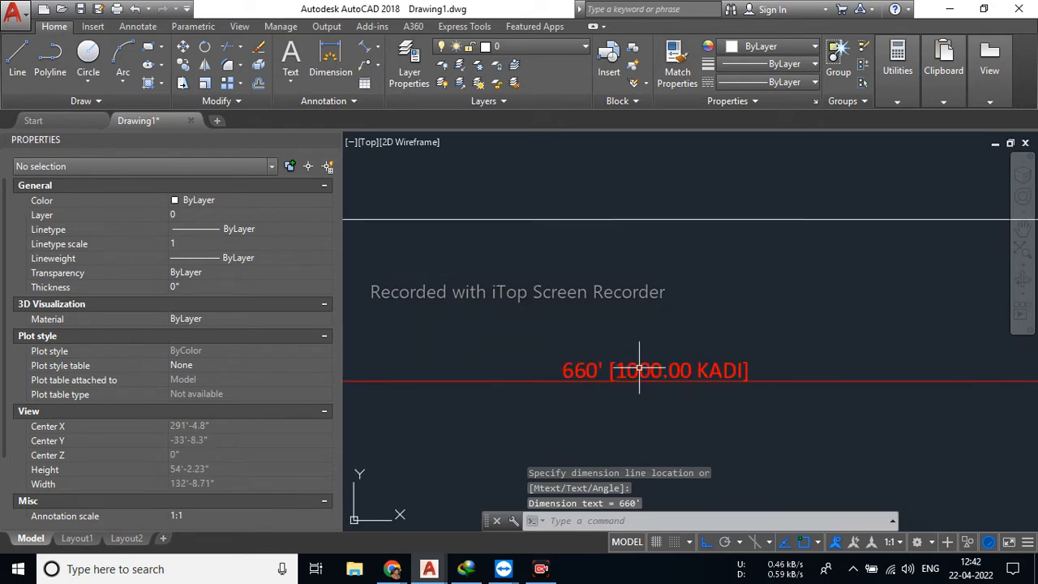
scroll(638, 375, "down", 6)
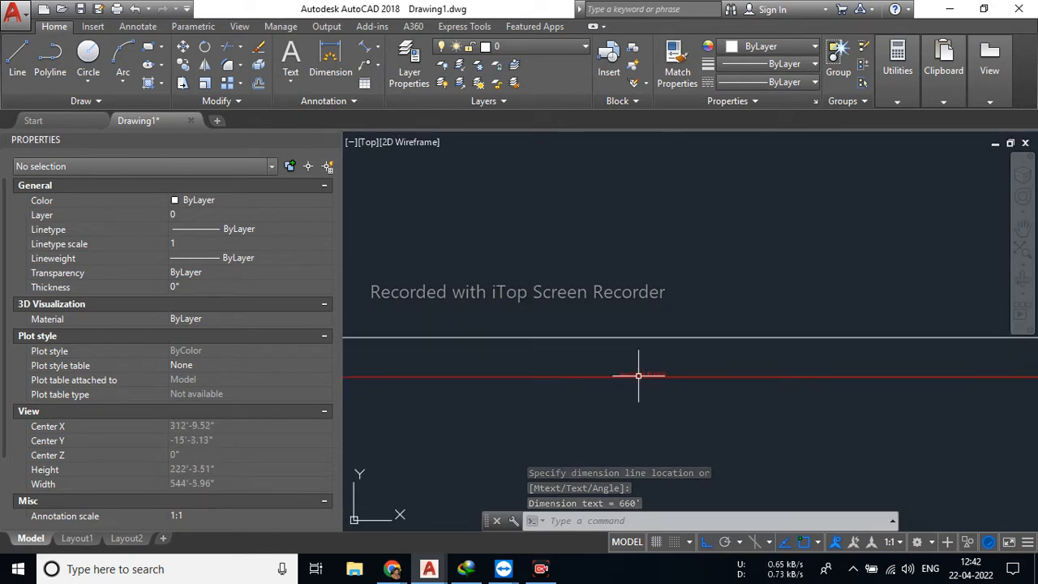
Delete the aligned dimension from the horizontal line below the map sheet.
left_click(639, 374)
key("Delete")
scroll(635, 348, "down", 4)
Select the whole map sheet without the 660' line and start scaling it from the sheet frame's lower-left outer corner.
scroll(542, 352, "up", 6)
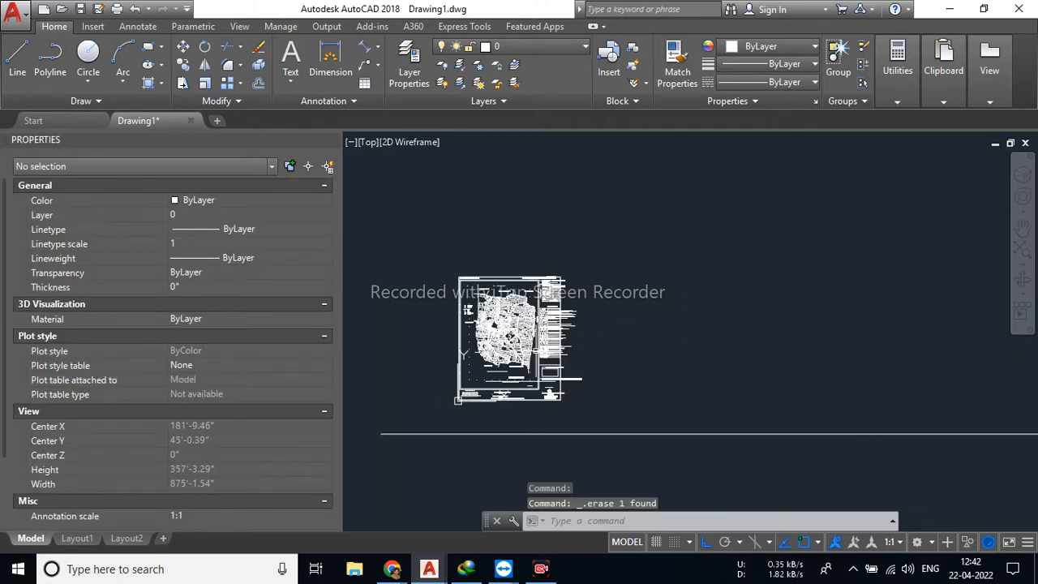
middle_click_drag(696, 353, 780, 353)
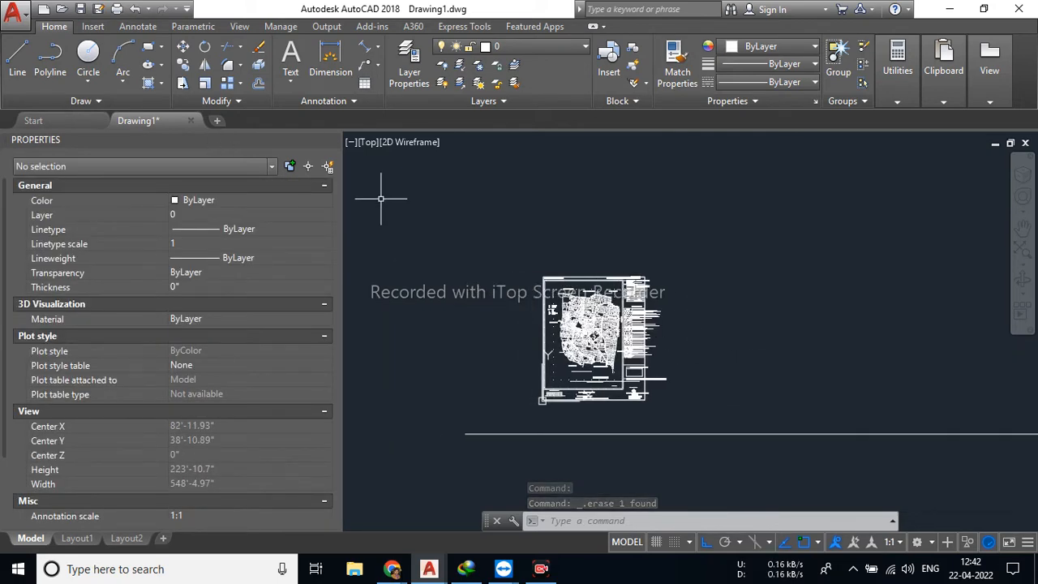
left_click(510, 241)
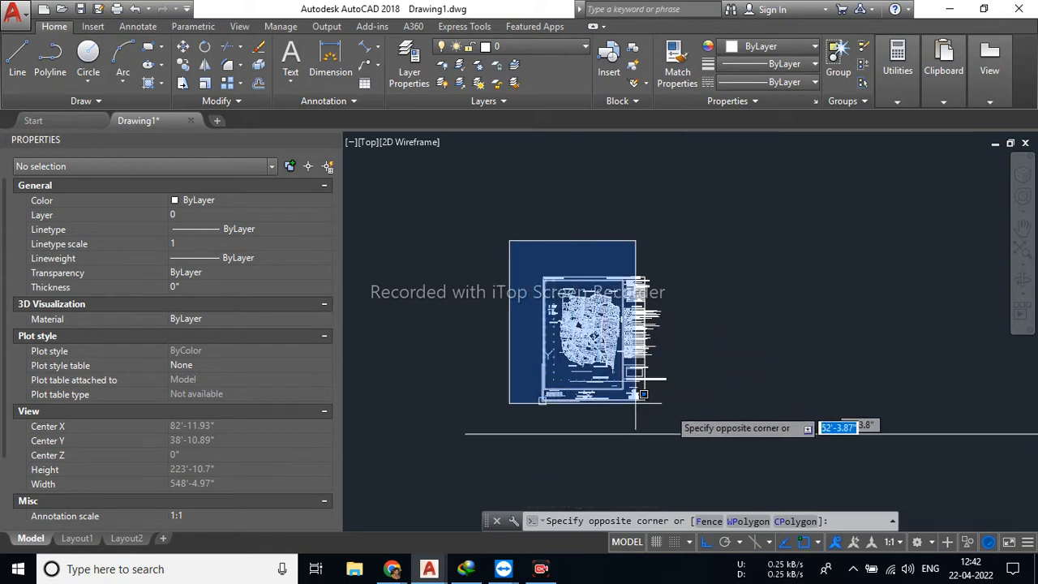
left_click(734, 419)
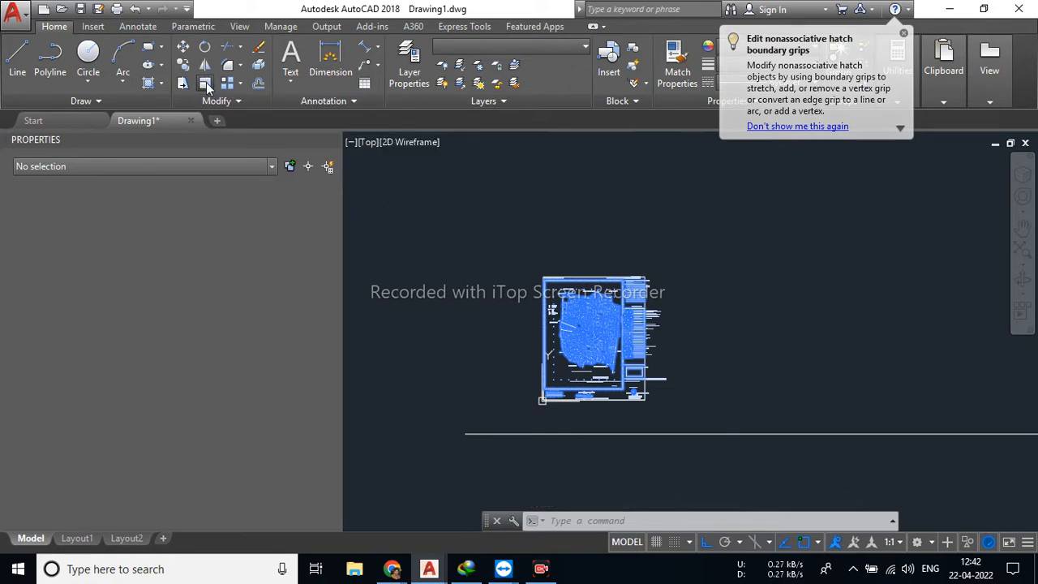
left_click(206, 84)
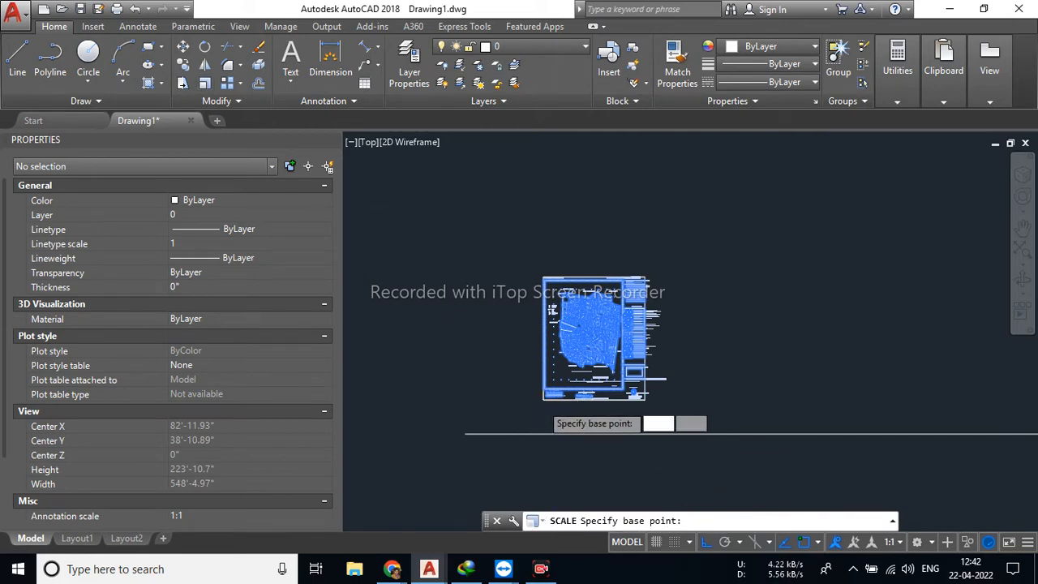
scroll(542, 382, "up", 5)
scroll(541, 382, "up", 4)
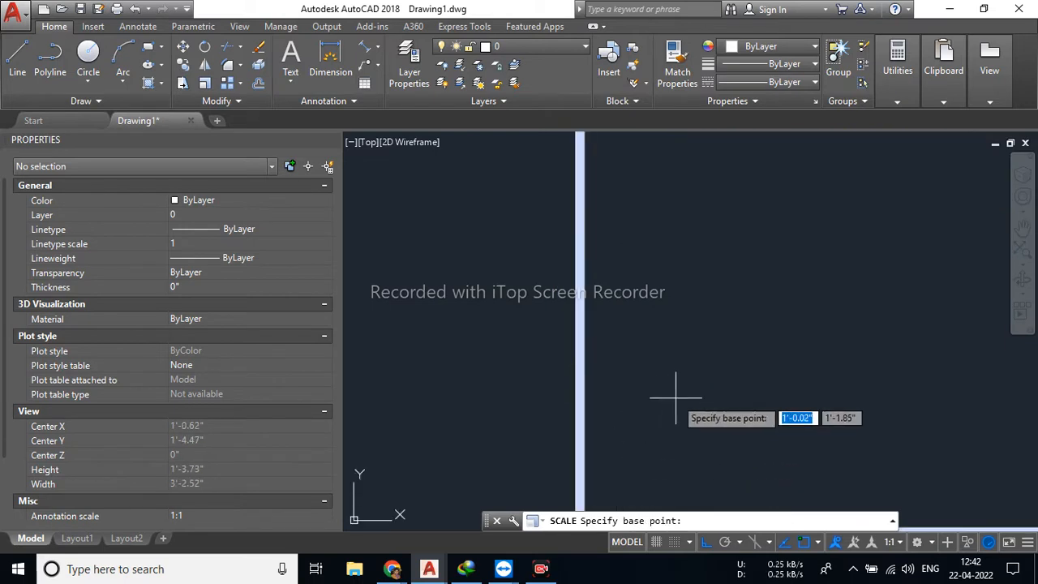
scroll(673, 395, "down", 2)
middle_click_drag(686, 397, 594, 329)
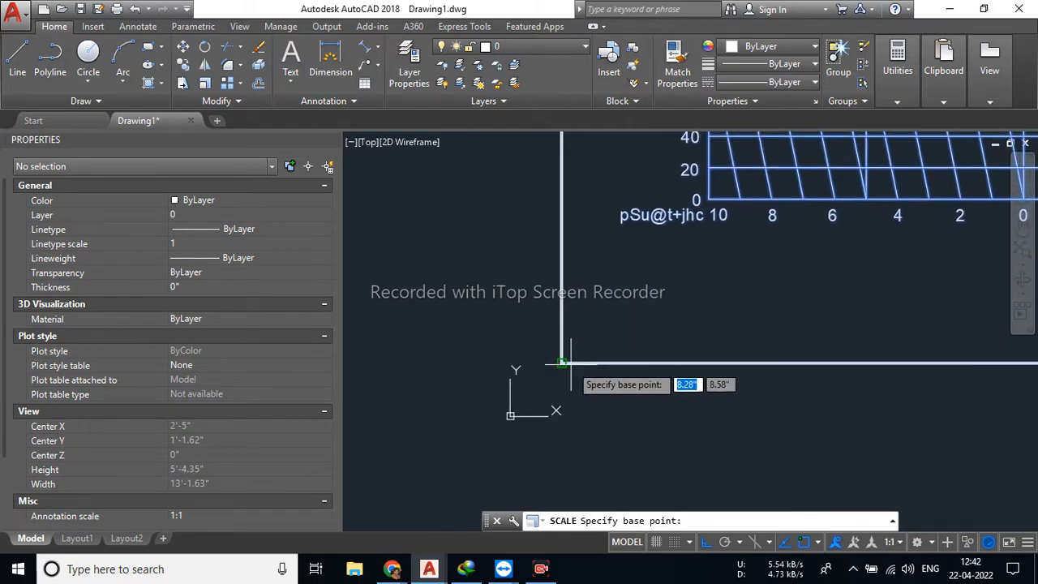
scroll(557, 377, "up", 5)
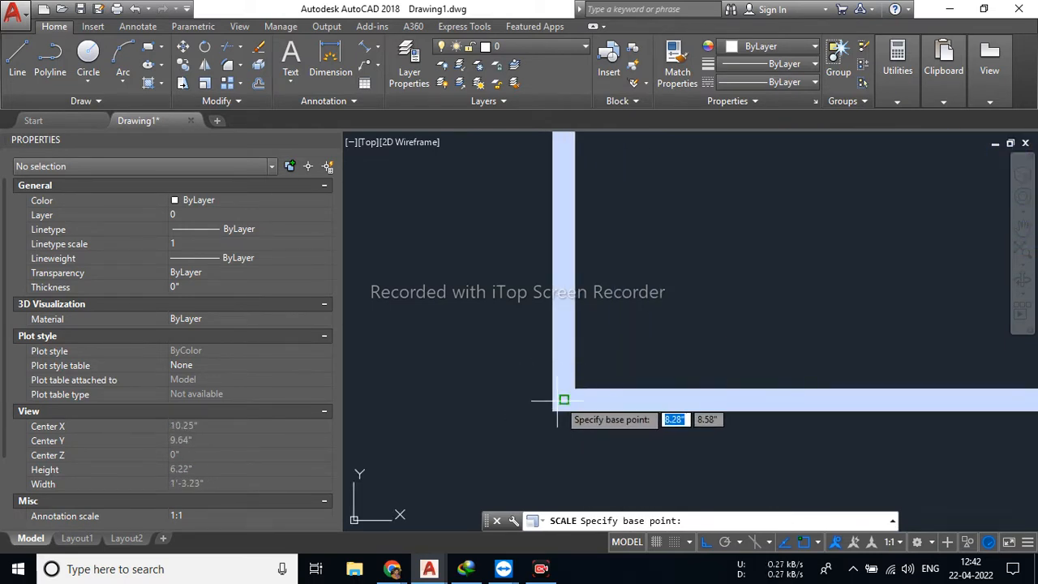
left_click(563, 400)
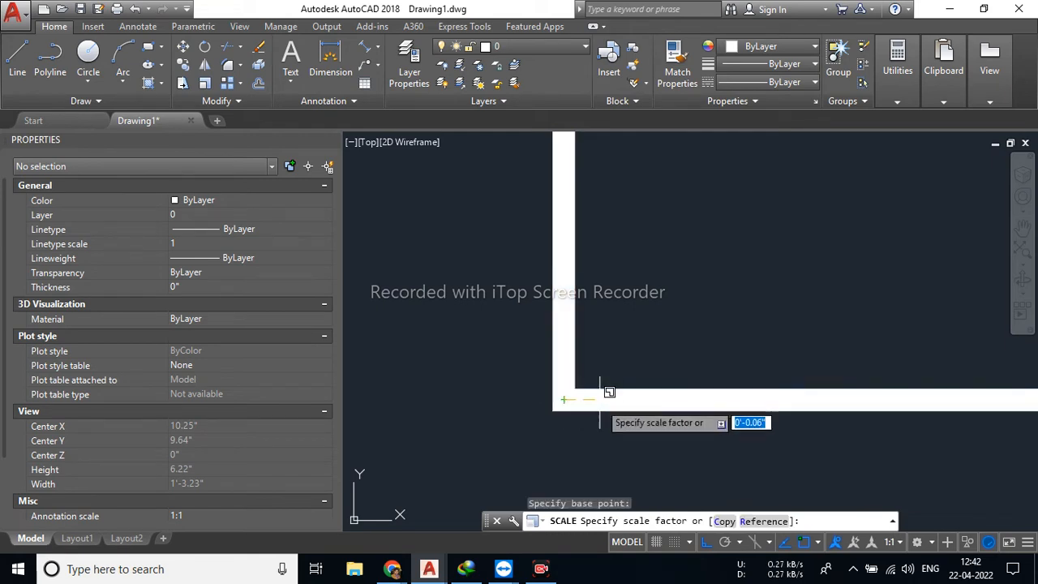
Use the Reference option and pick the first two division marks on the map's lower border as the reference length.
left_click(753, 521)
scroll(664, 371, "down", 8)
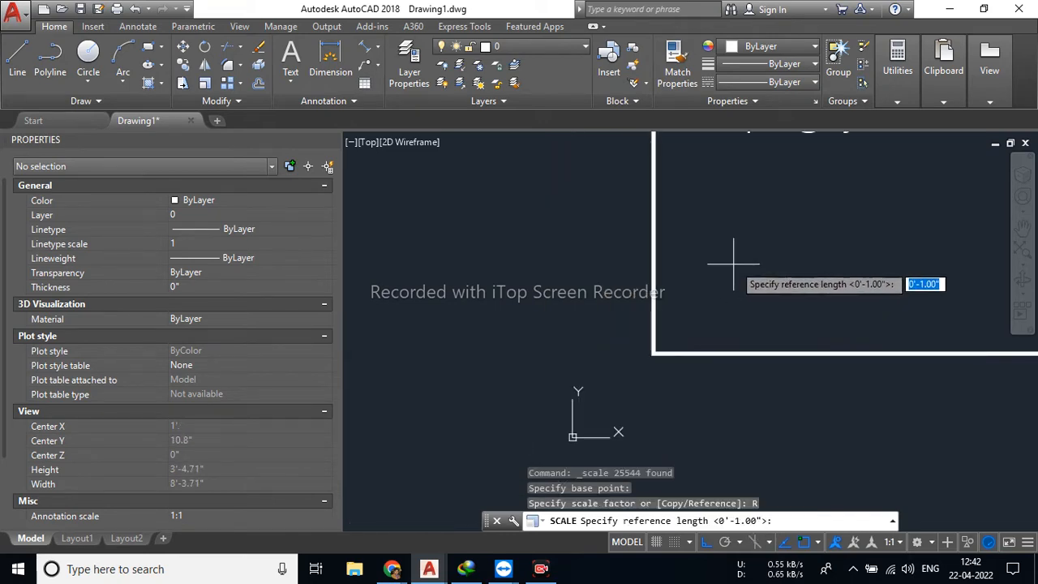
middle_click_drag(759, 246, 507, 352)
scroll(553, 343, "down", 4)
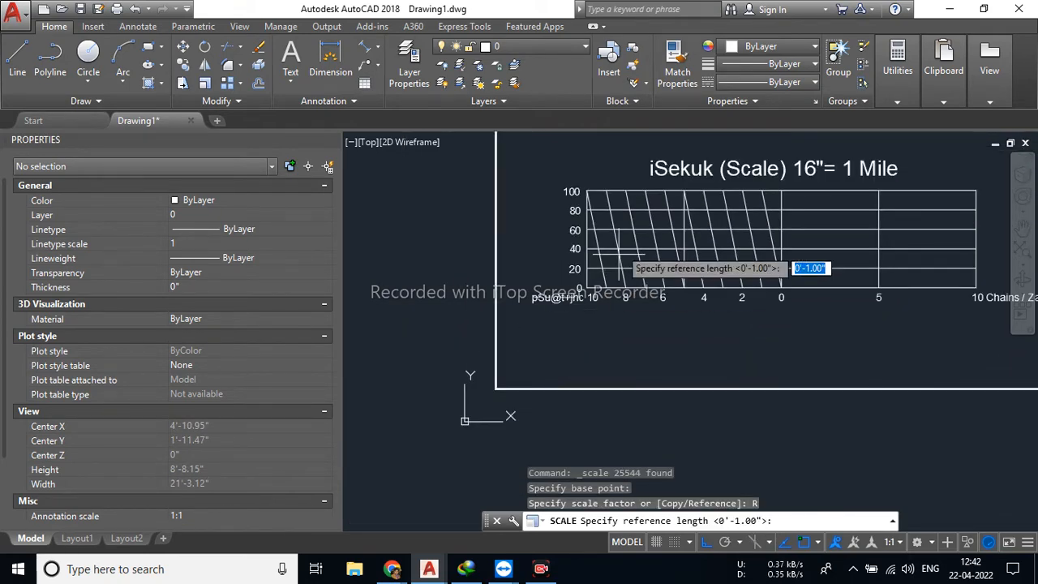
middle_click_drag(582, 150, 480, 322)
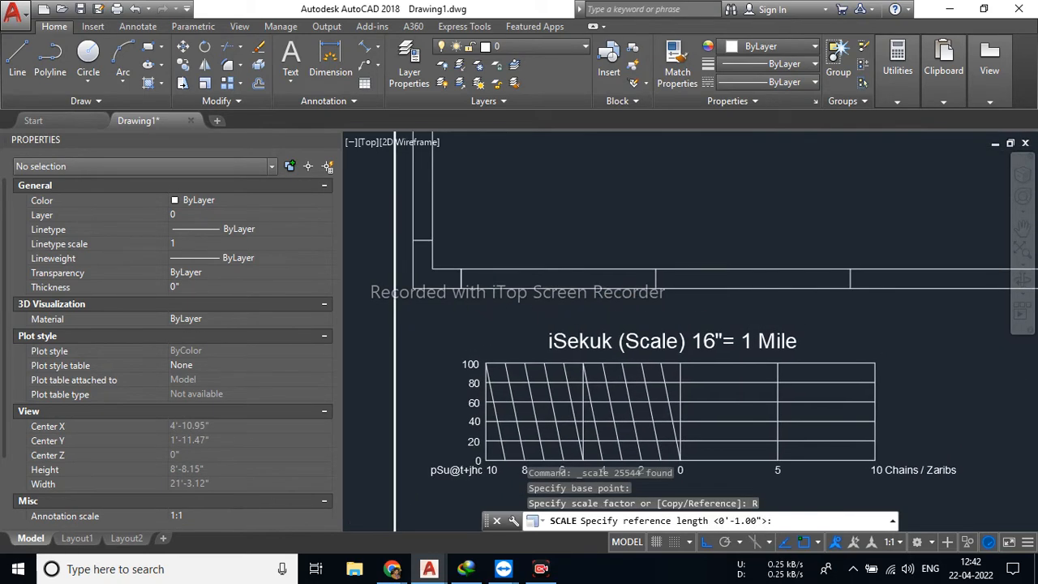
left_click(462, 268)
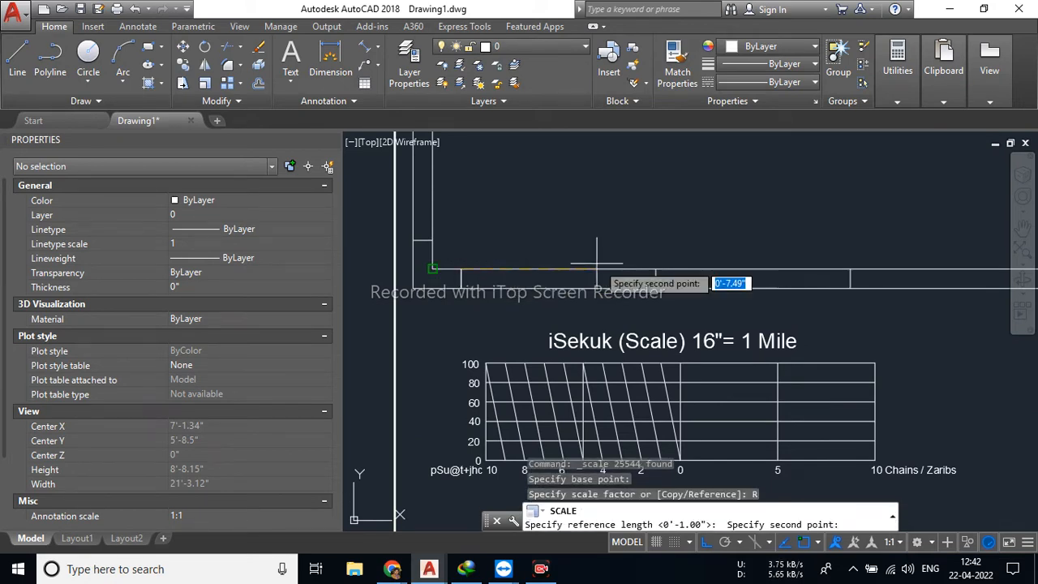
left_click(656, 269)
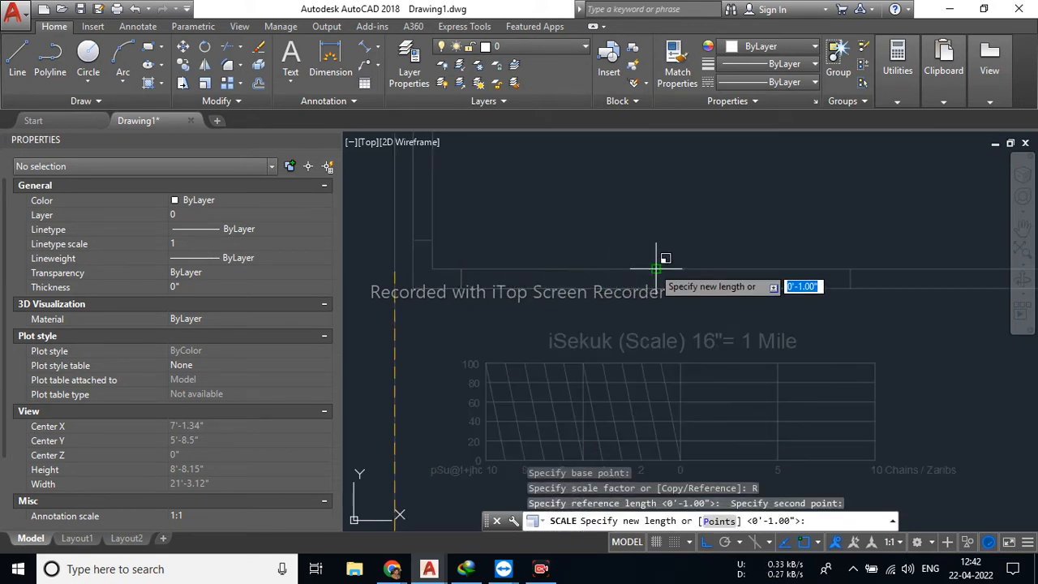
Define the new length with the Points option, picking the two ends of the 660' line to scale the map.
left_click(719, 522)
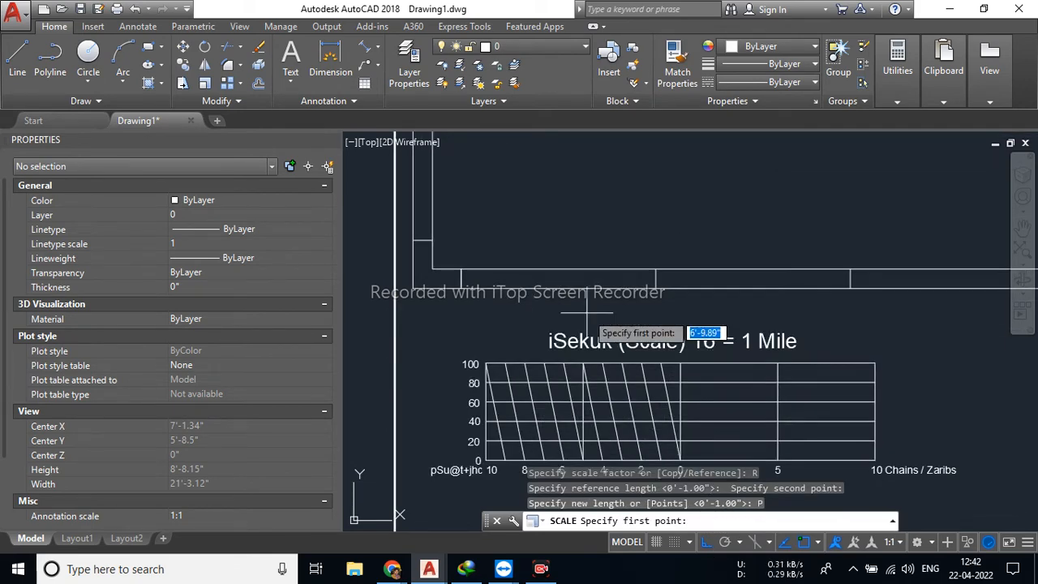
scroll(585, 316, "down", 10)
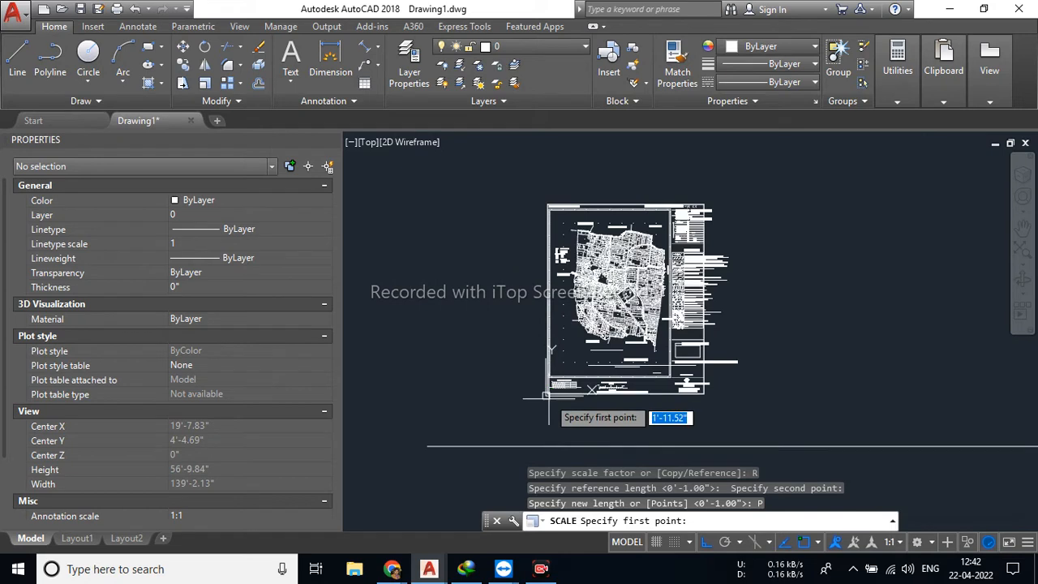
left_click(472, 426)
scroll(725, 344, "down", 5)
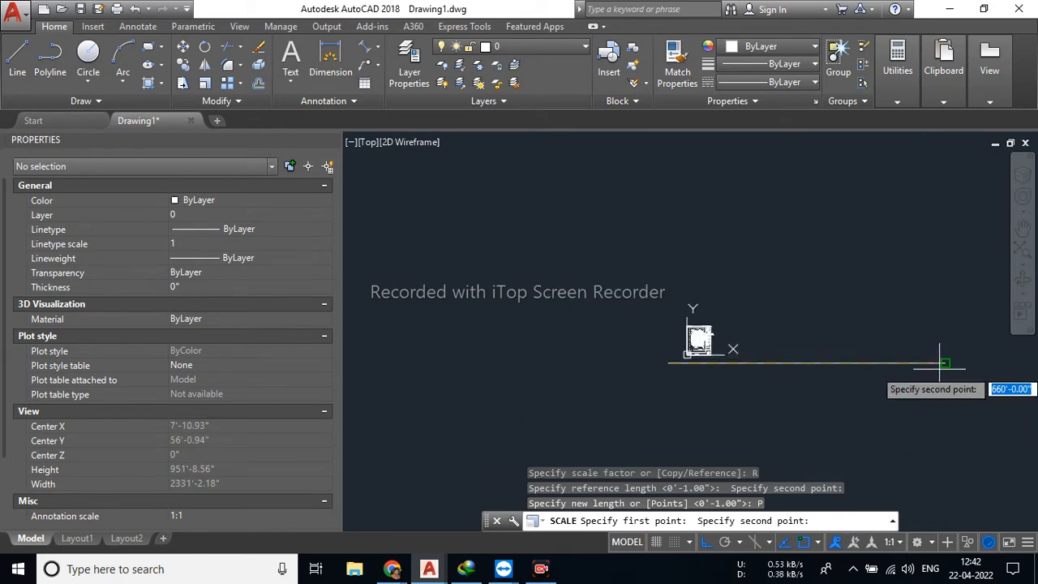
left_click(945, 363)
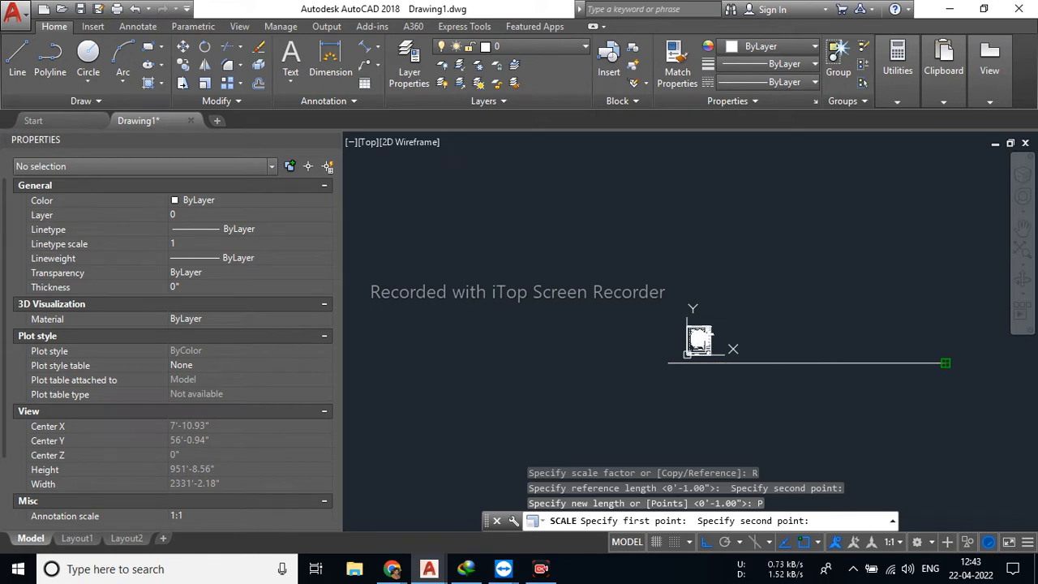
Delete the 660' reference line below the scaled map sheet.
scroll(684, 377, "down", 3)
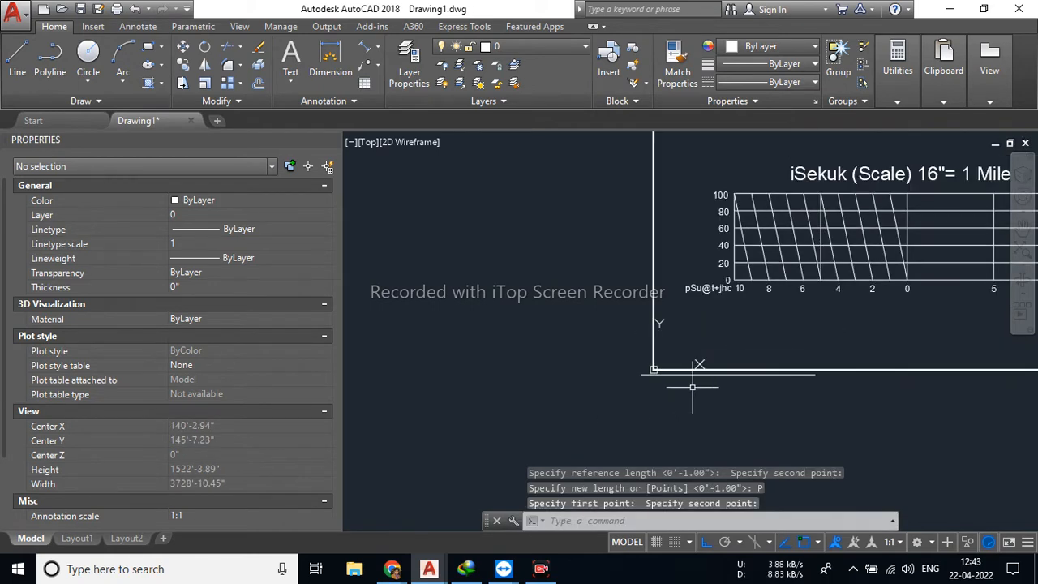
left_click(708, 374)
key("Delete")
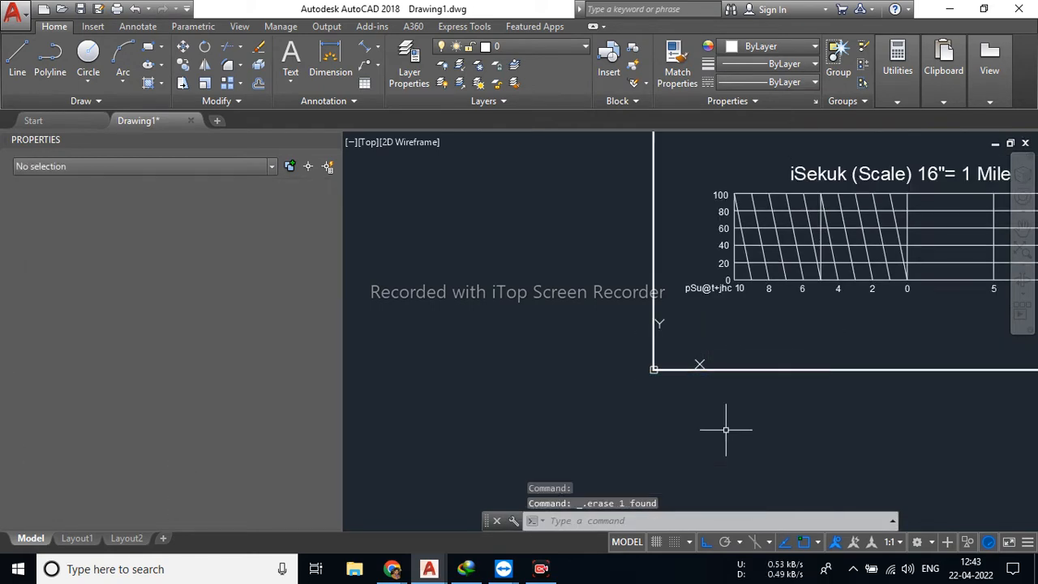
Add an aligned dimension between the first two division marks on the scaled map's lower border and inspect its text up close.
scroll(721, 417, "down", 2)
middle_click_drag(774, 193, 605, 251)
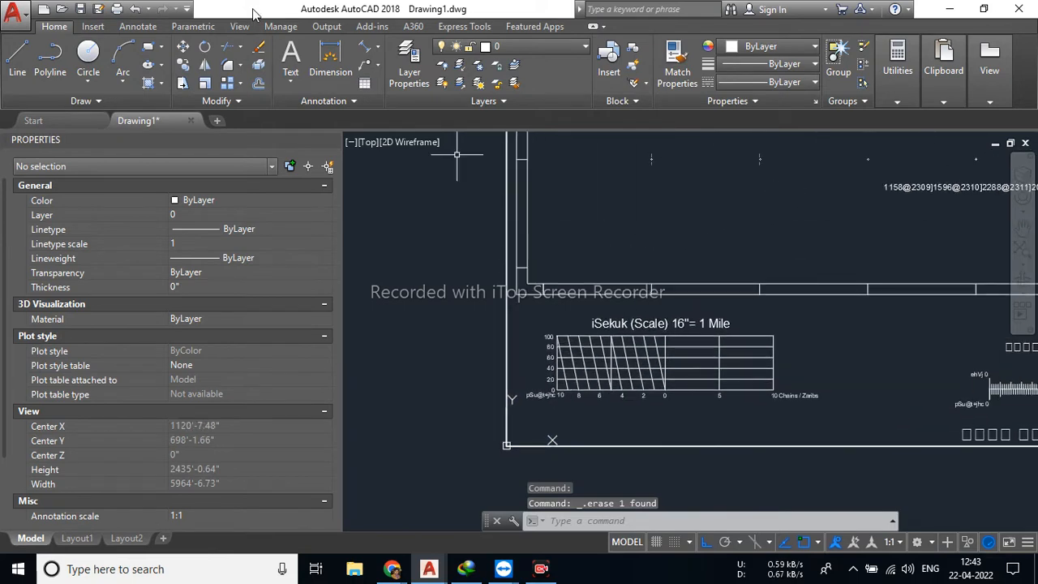
left_click(357, 45)
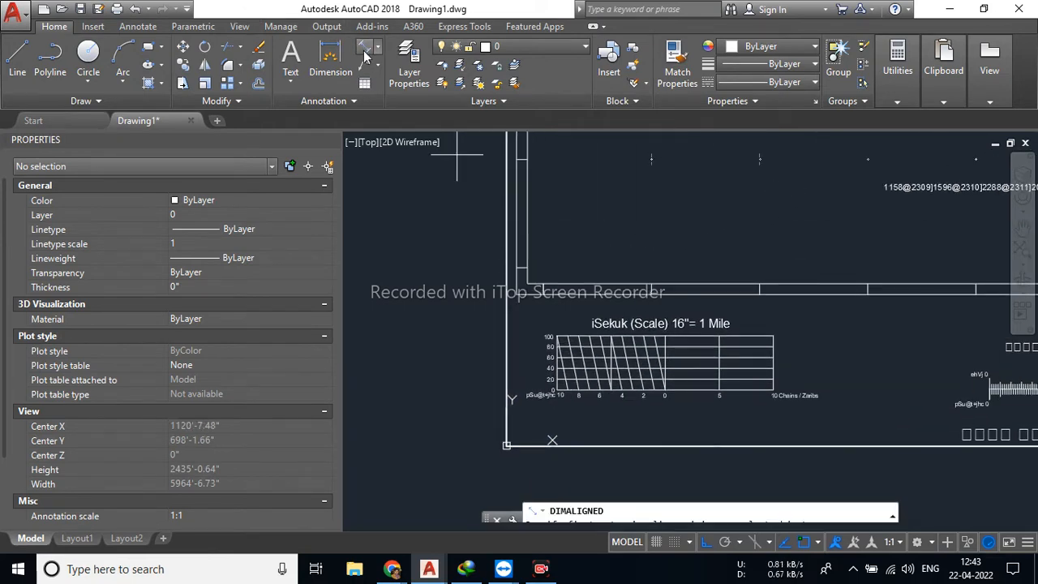
left_click(544, 284)
left_click(650, 283)
left_click(644, 265)
scroll(567, 254, "up", 10)
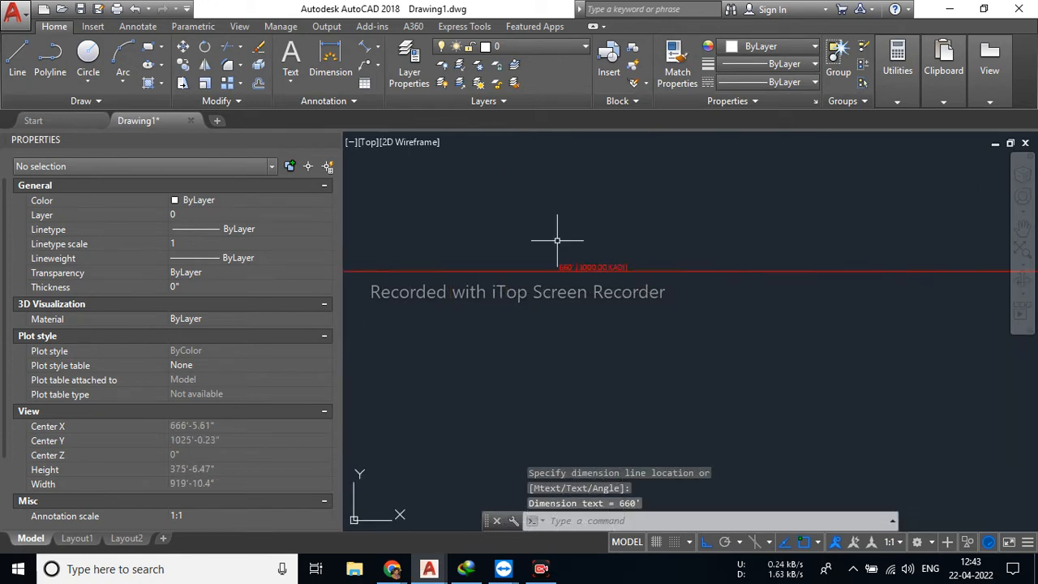
scroll(610, 284, "up", 5)
scroll(612, 290, "down", 3)
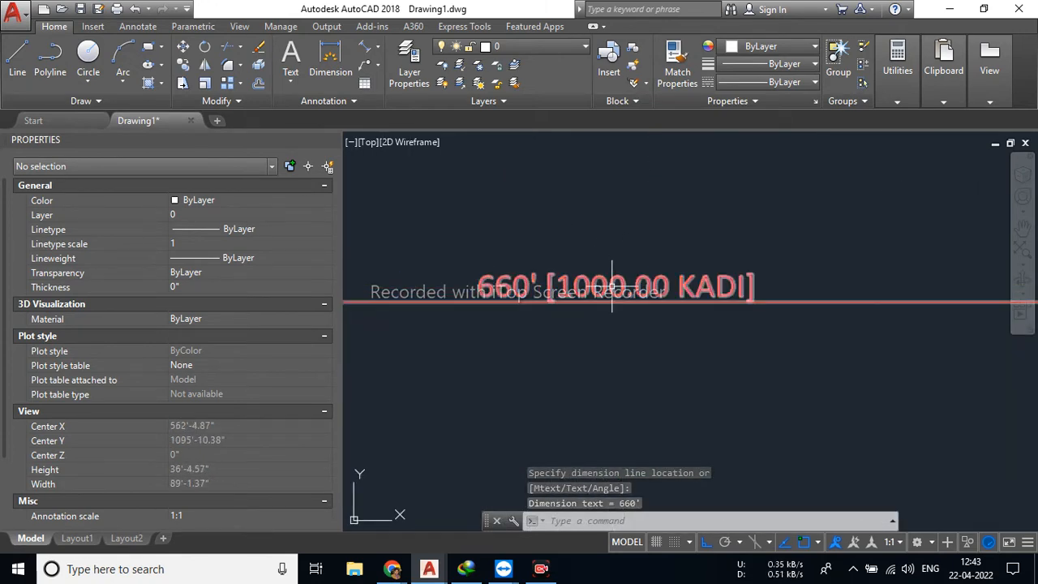
scroll(612, 289, "up", 2)
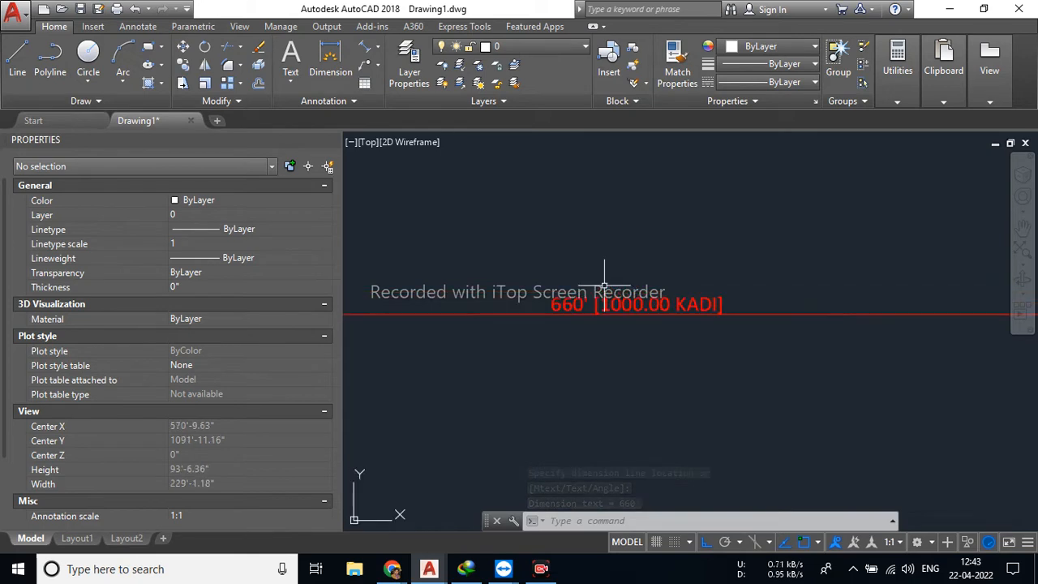
scroll(591, 359, "down", 5)
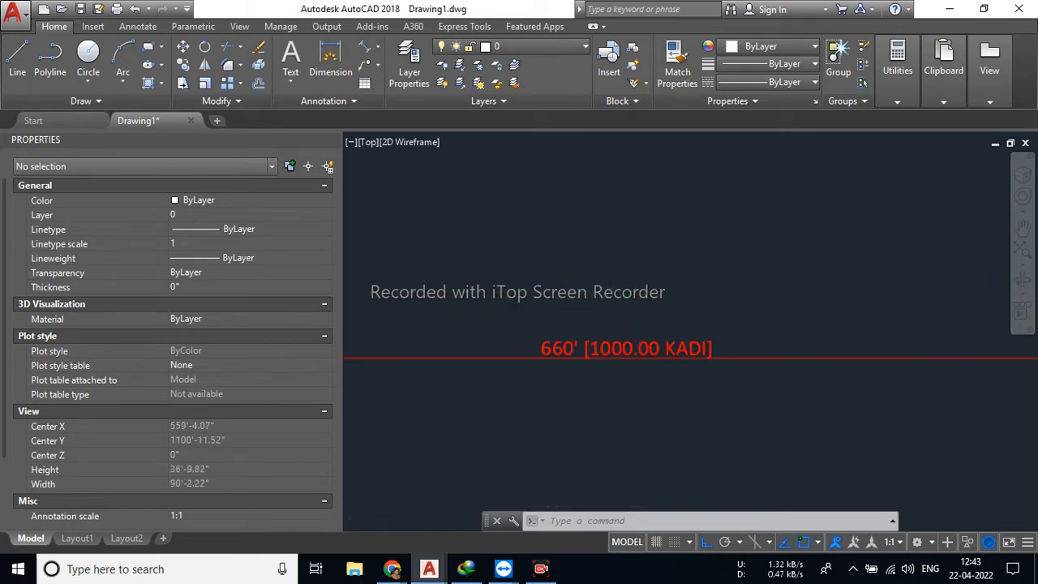
Delete the aligned dimension from the scaled map's lower border and return to the whole map sheet.
left_click(595, 354)
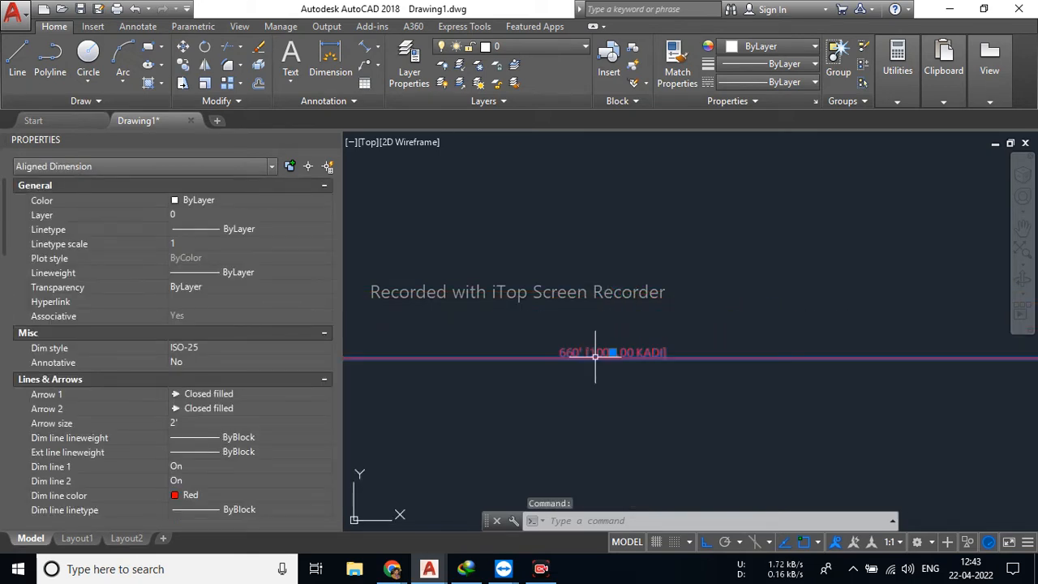
key("Delete")
scroll(594, 352, "down", 5)
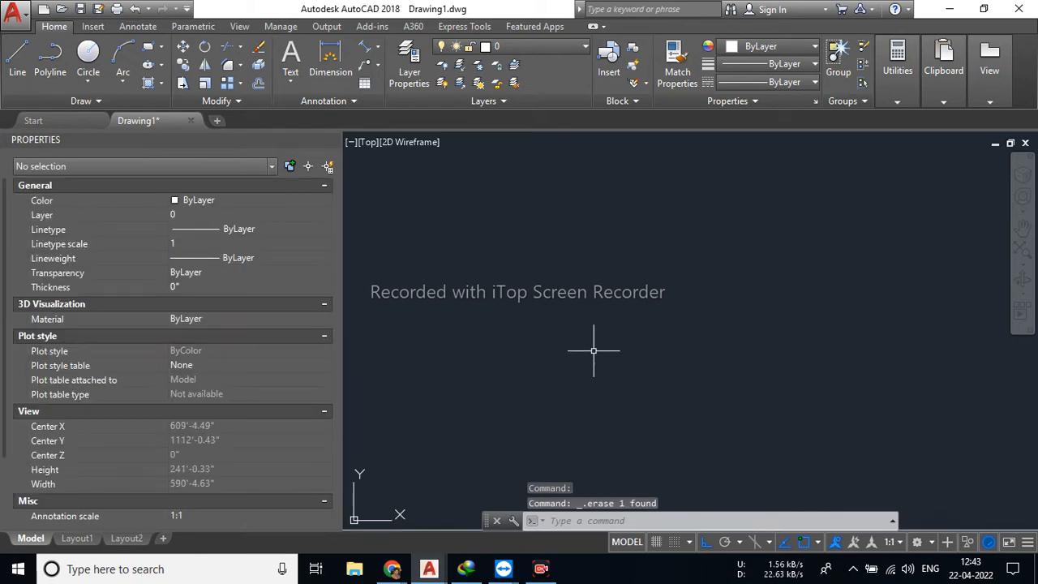
scroll(593, 350, "down", 5)
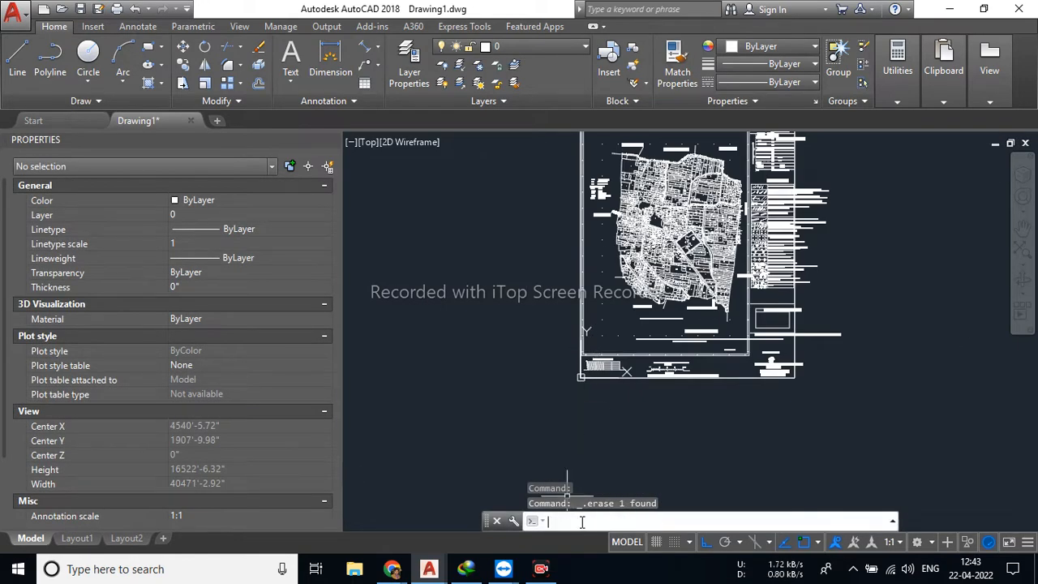
Open the ISO-25 dimension style for modification and examine its line, arrow, text and fit settings.
key("Escape")
key("Escape")
key("Escape")
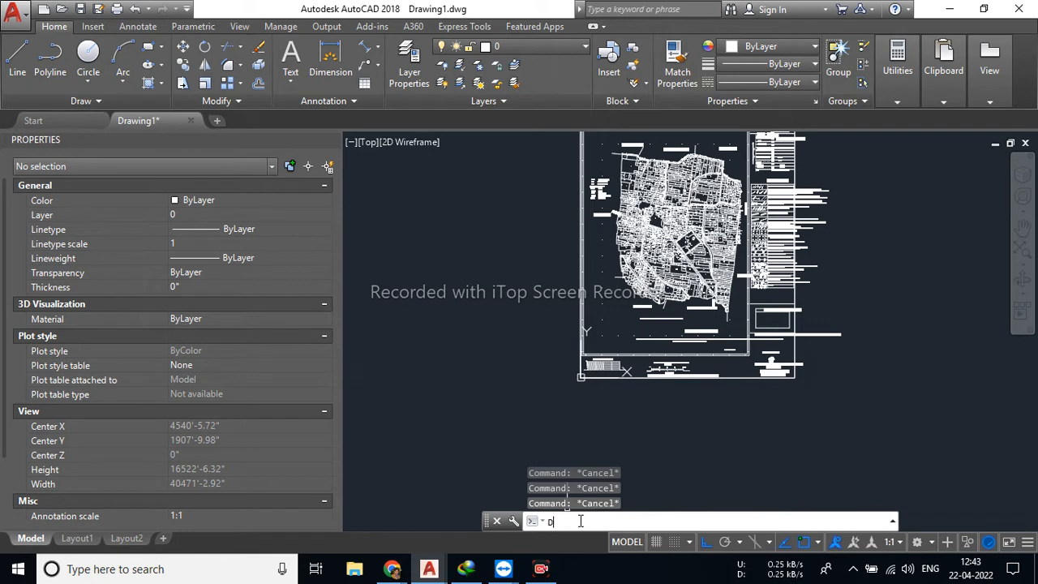
type("DII")
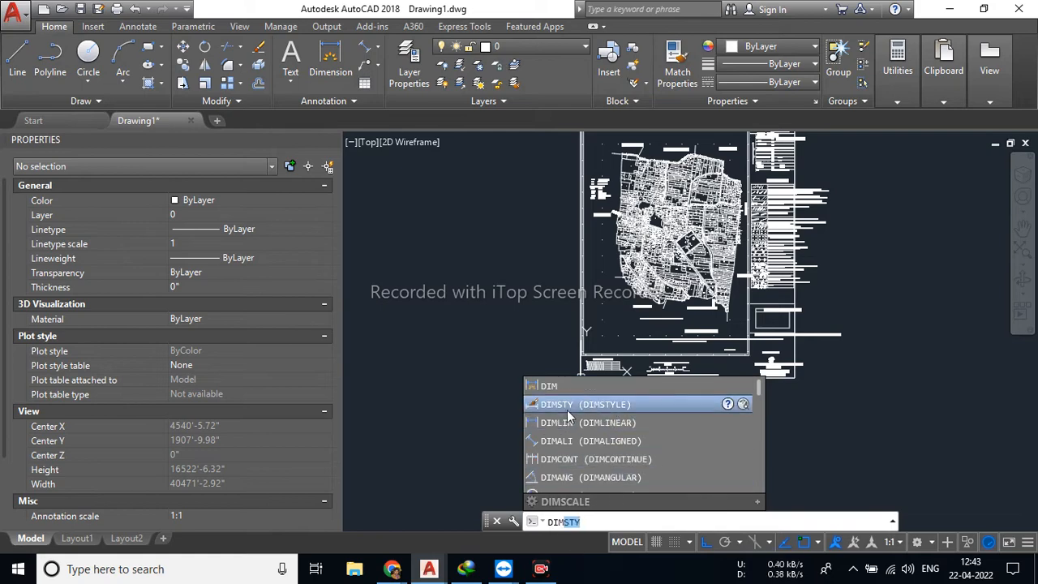
left_click(592, 405)
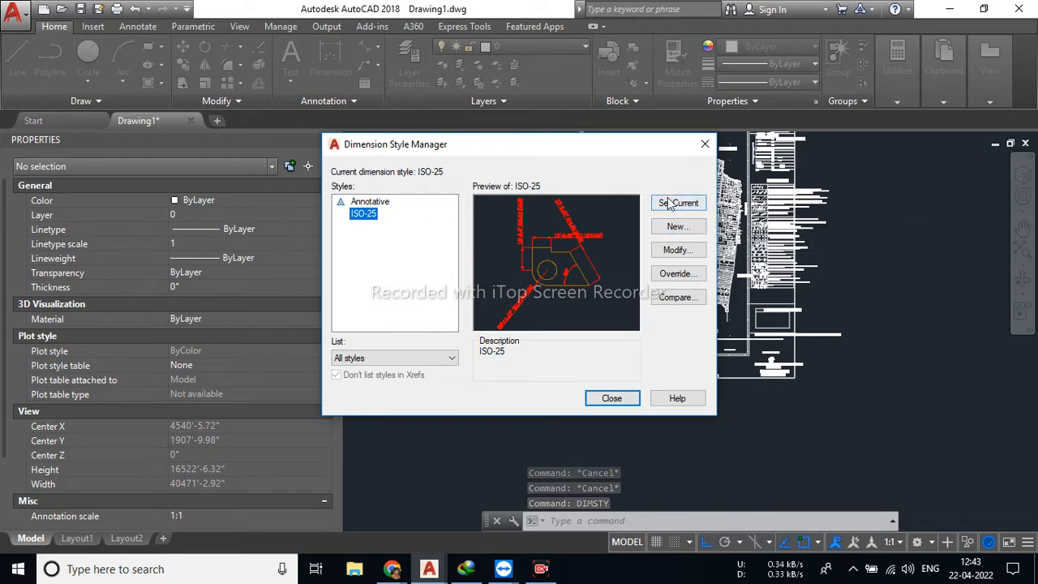
left_click(675, 250)
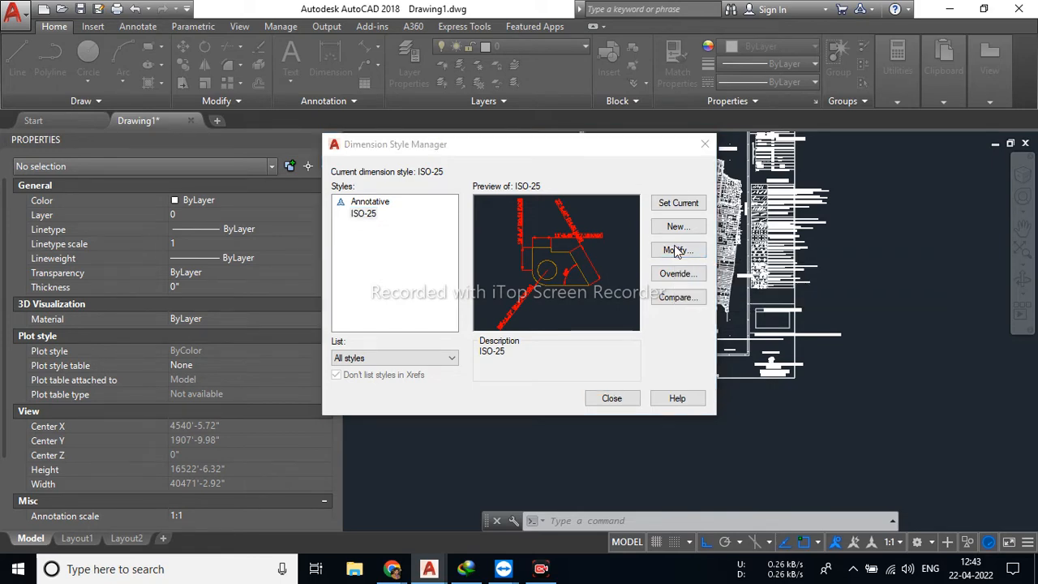
left_click(328, 151)
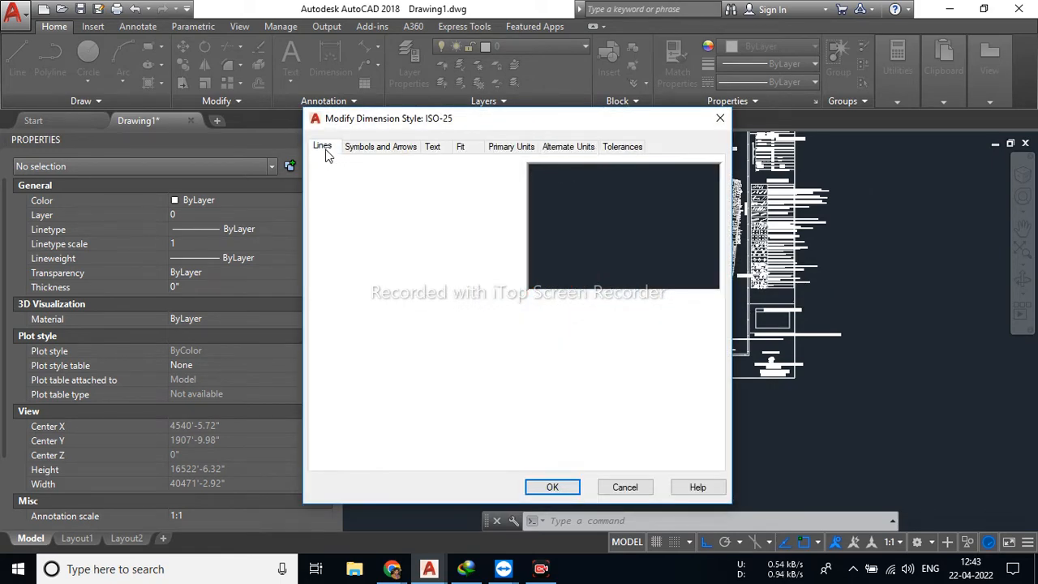
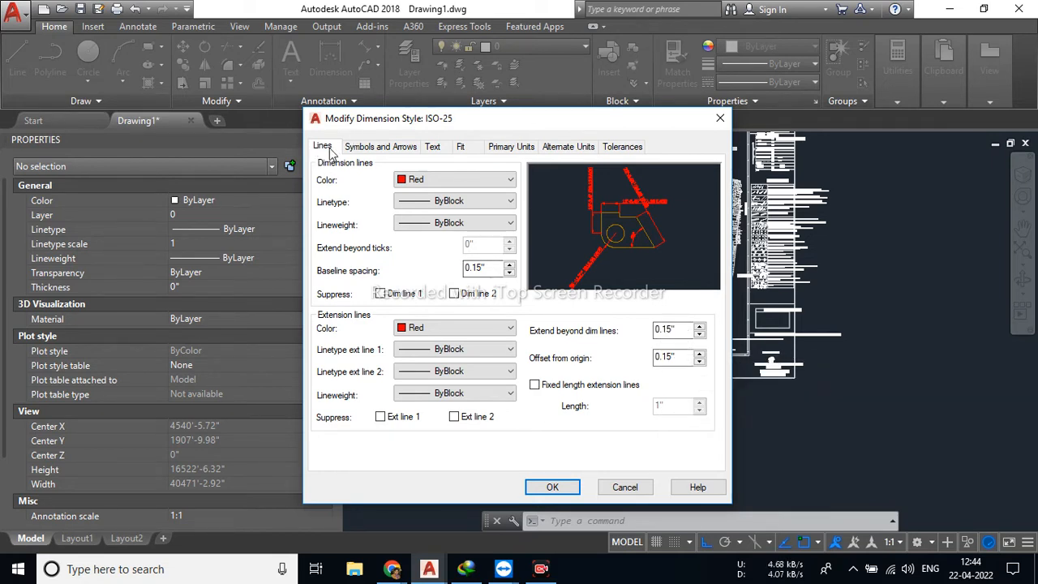
left_click(366, 149)
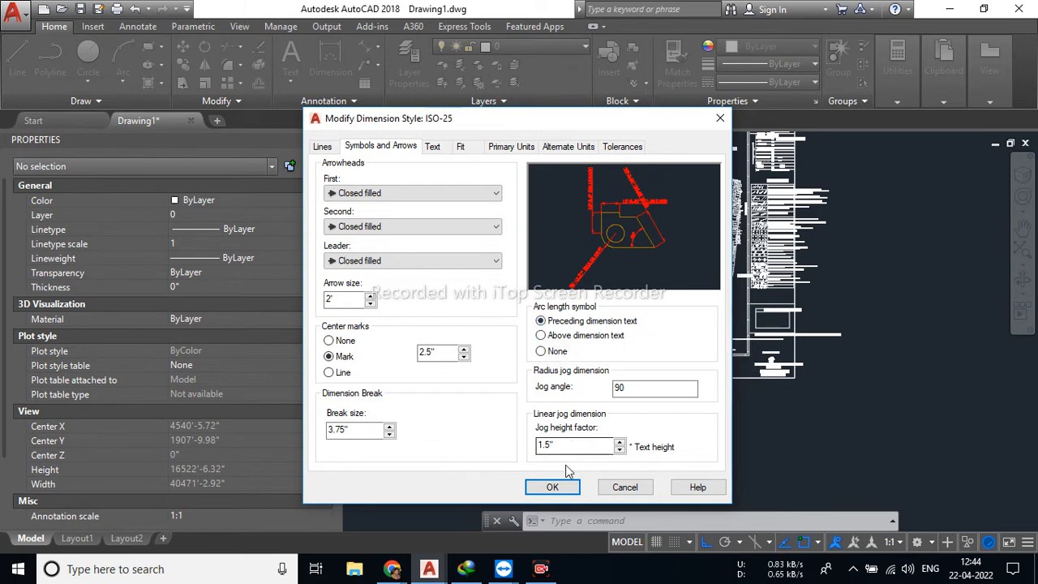
left_click(432, 148)
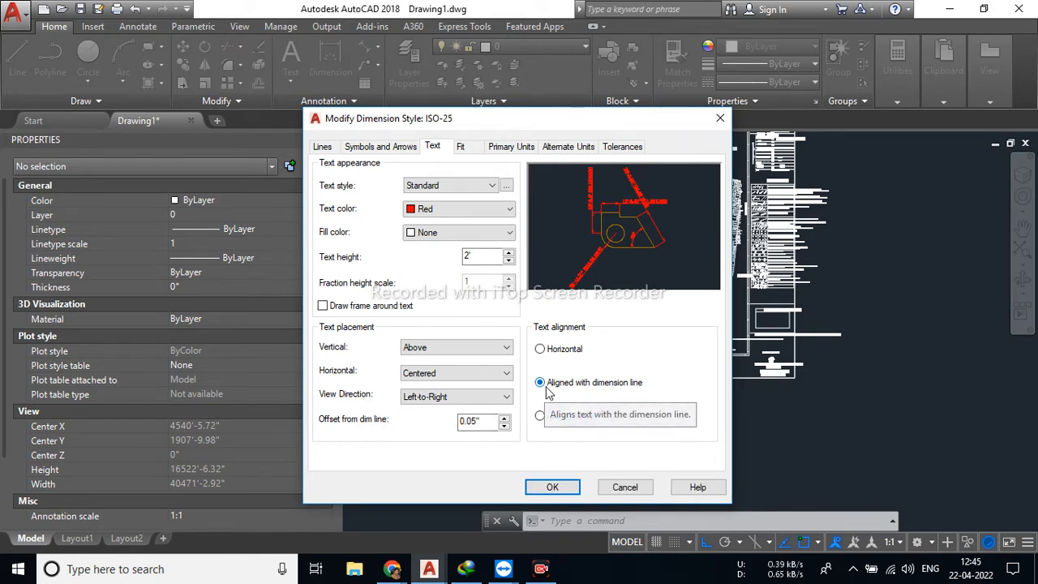
left_click(462, 146)
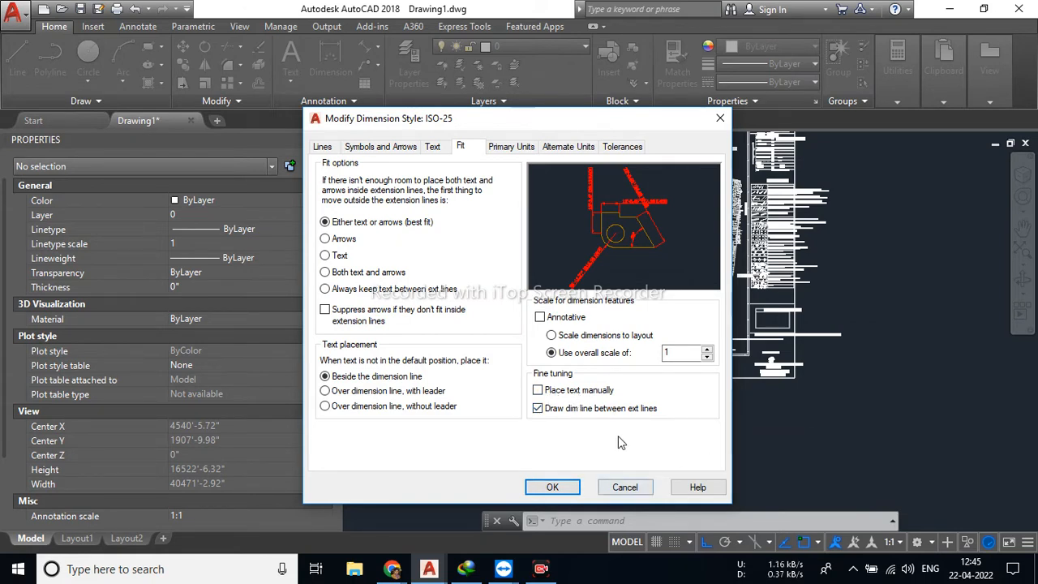
Examine the ISO-25 style's primary units, including the available unit formats, the round-off and the measurement scale factor.
left_click(502, 148)
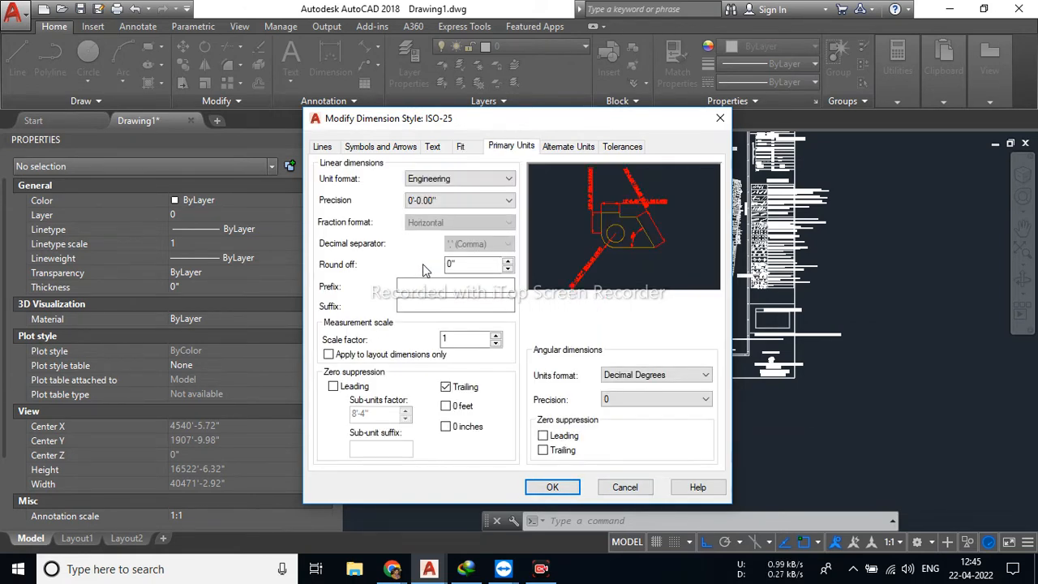
left_click(454, 179)
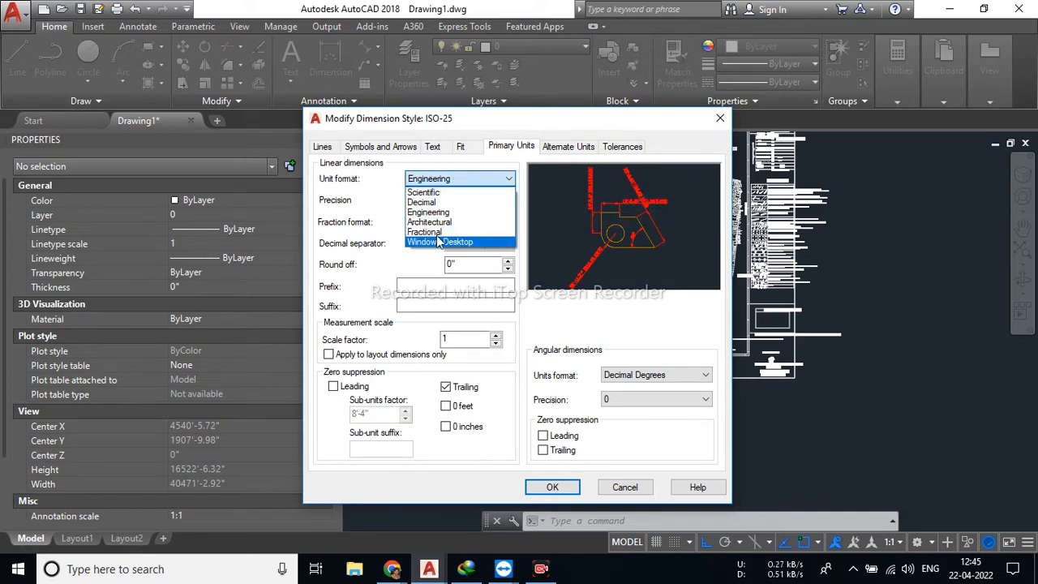
left_click(441, 183)
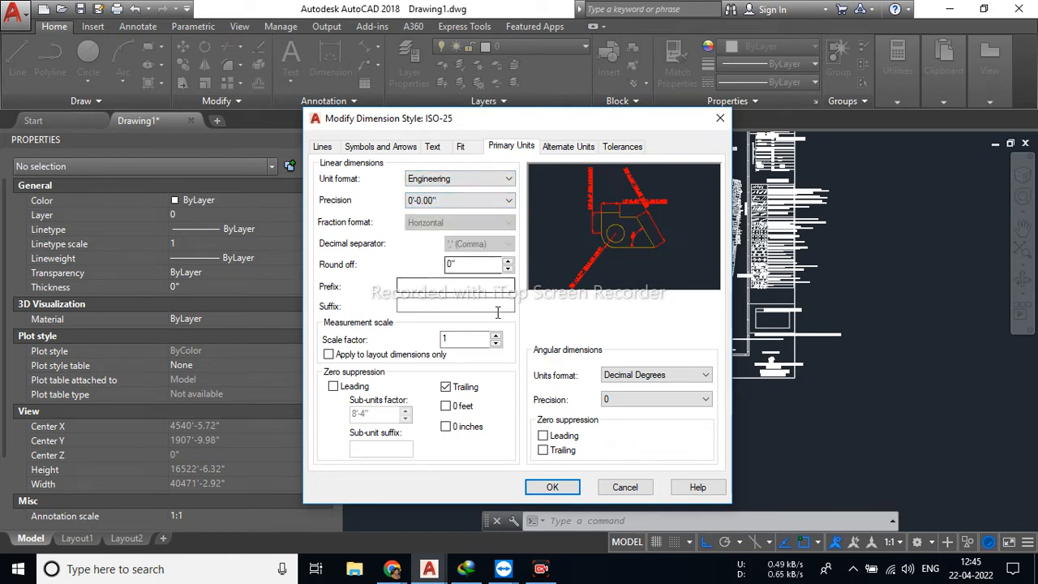
left_click(461, 266)
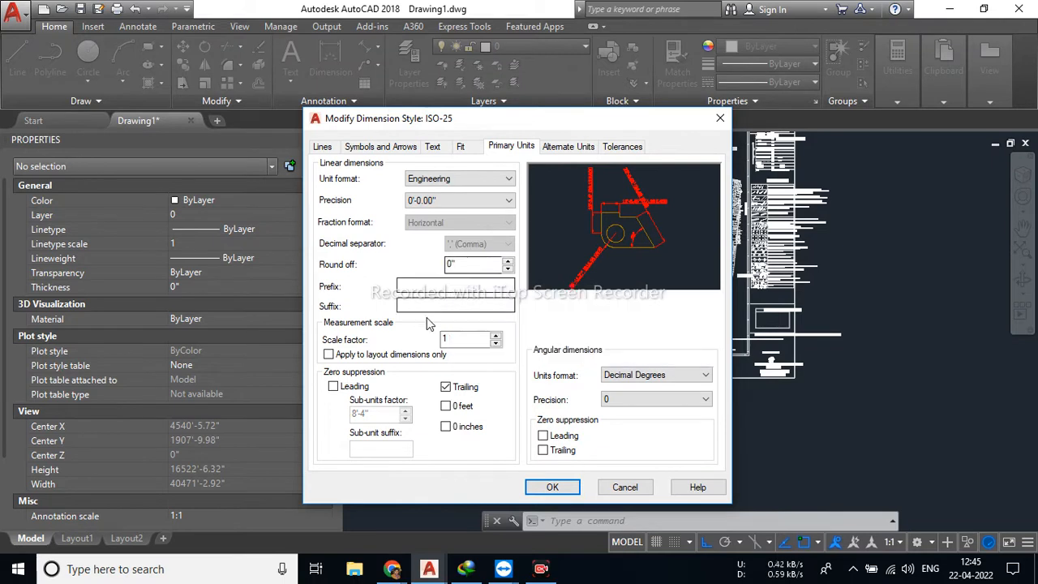
left_click(449, 340)
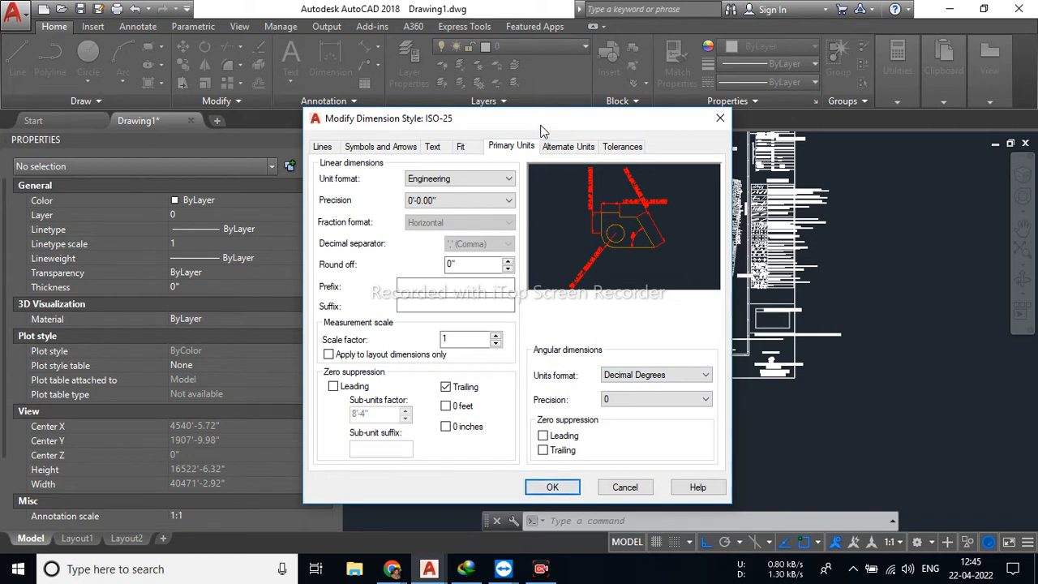
Examine the ISO-25 style's alternate units, focusing on the conversion multiplier, distance rounding and KADI suffix.
left_click(587, 150)
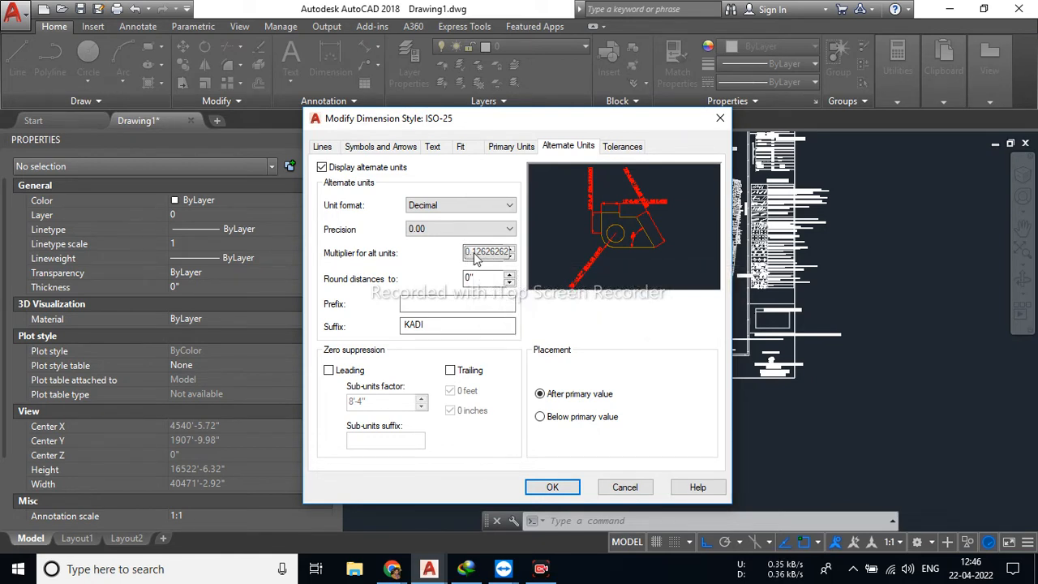
left_click_drag(466, 252, 491, 251)
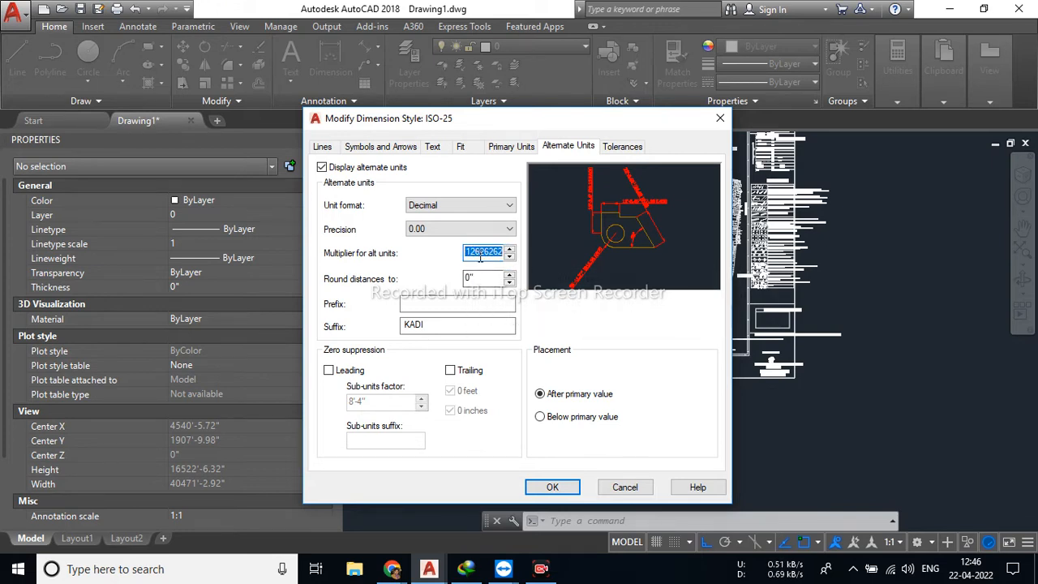
left_click_drag(477, 258, 465, 254)
left_click(466, 254)
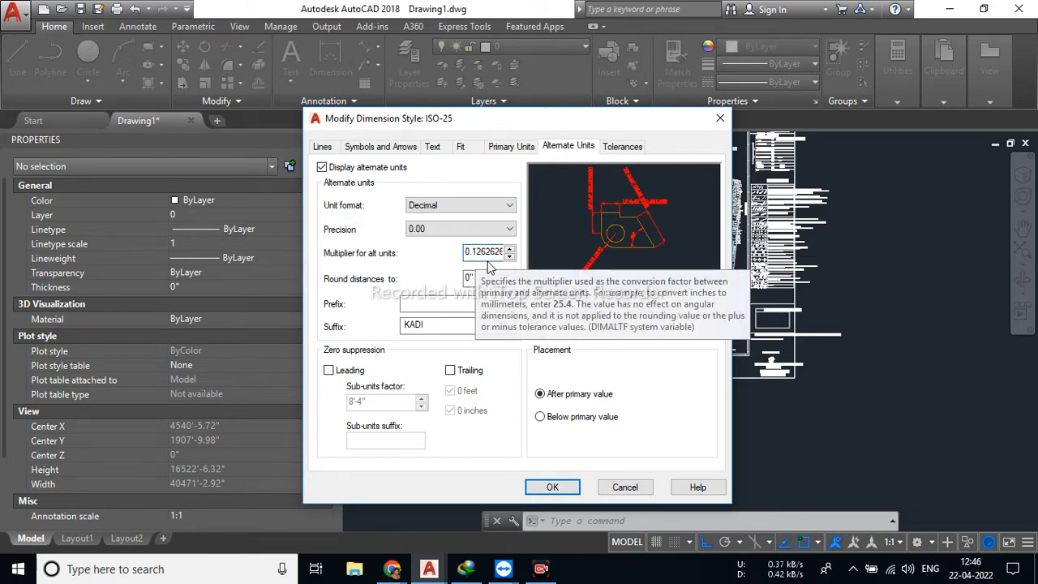
left_click_drag(491, 252, 453, 254)
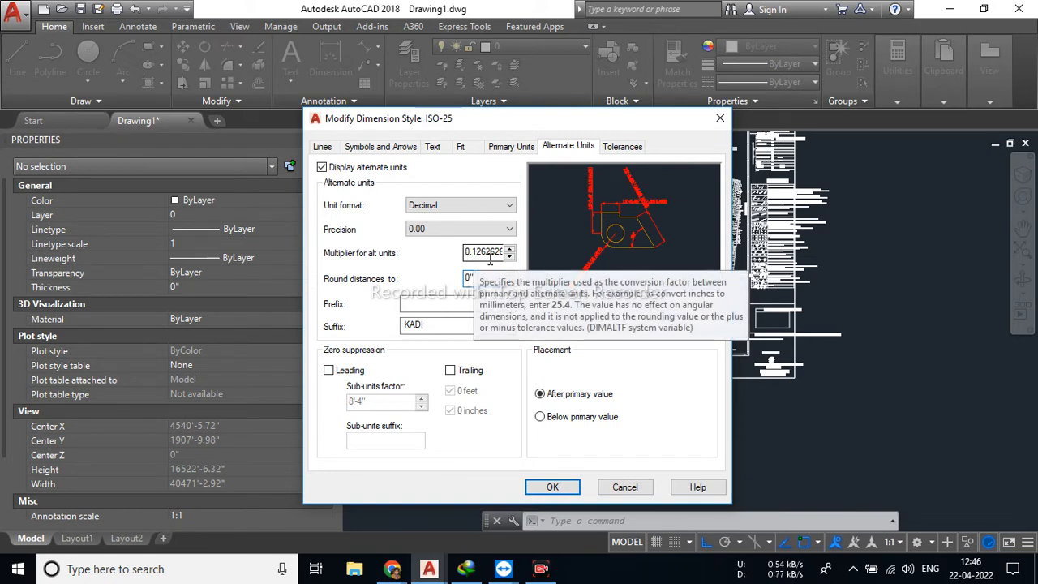
left_click_drag(503, 253, 499, 255)
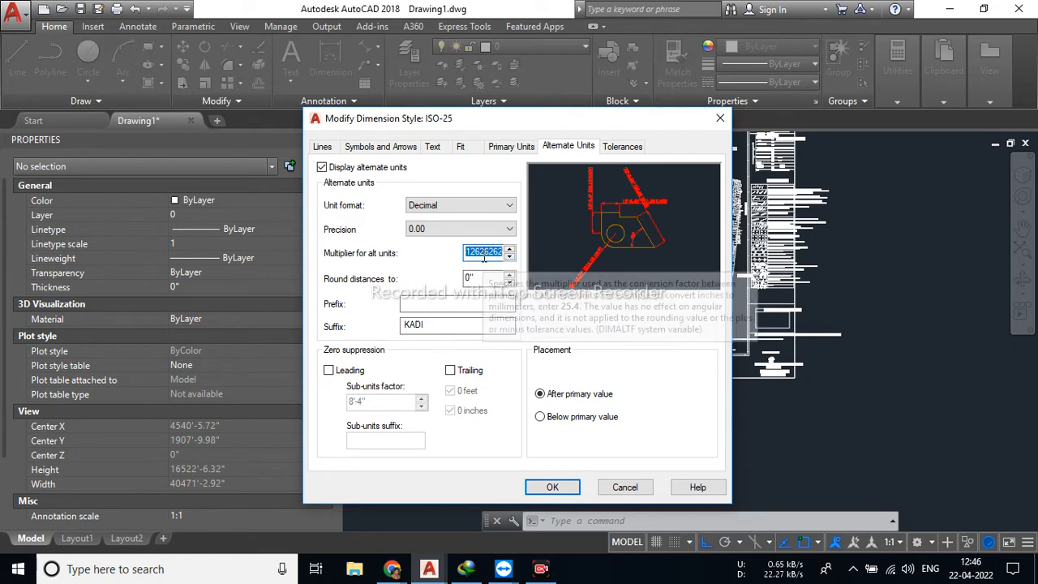
left_click_drag(503, 253, 445, 251)
left_click(468, 255)
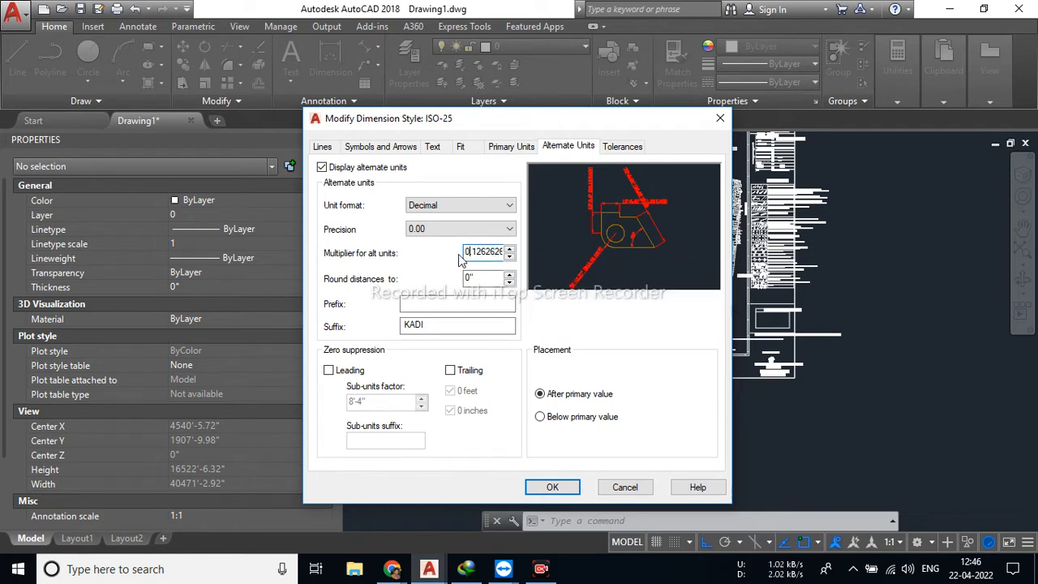
left_click(484, 277)
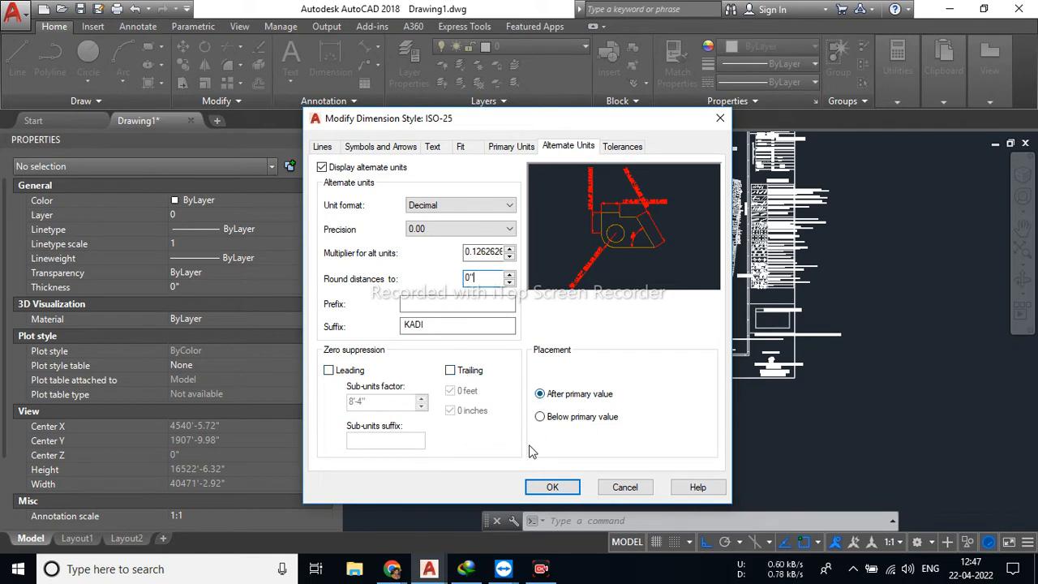
Check the tolerance settings, accept the ISO-25 style and set it as the current dimension style.
left_click(621, 146)
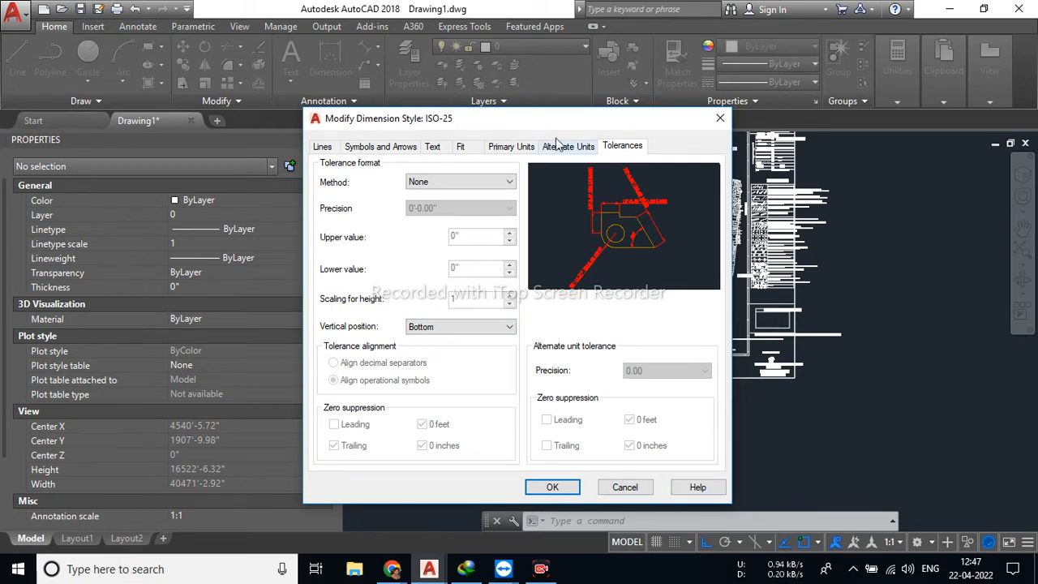
left_click(565, 486)
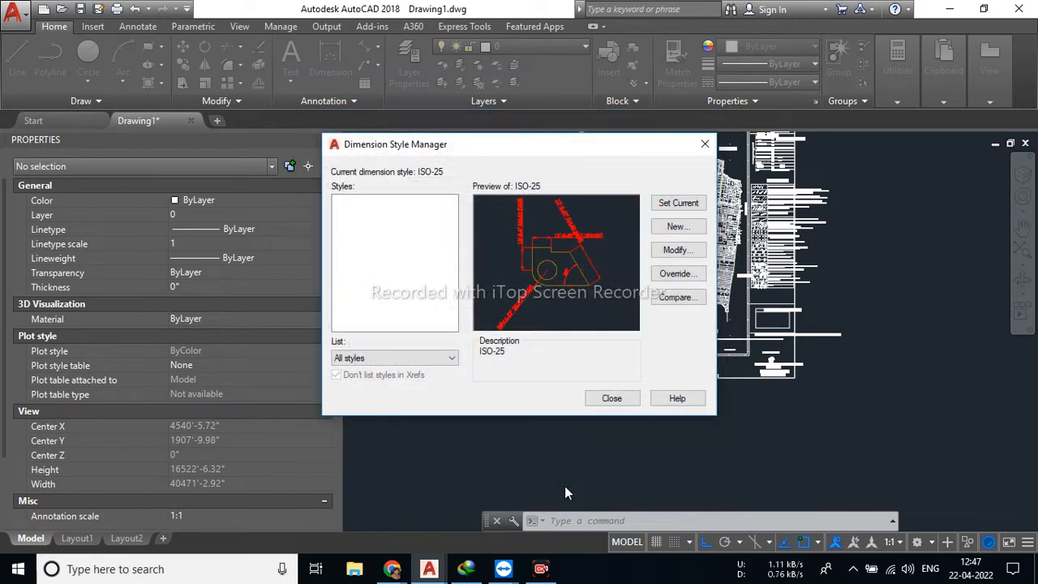
left_click(670, 207)
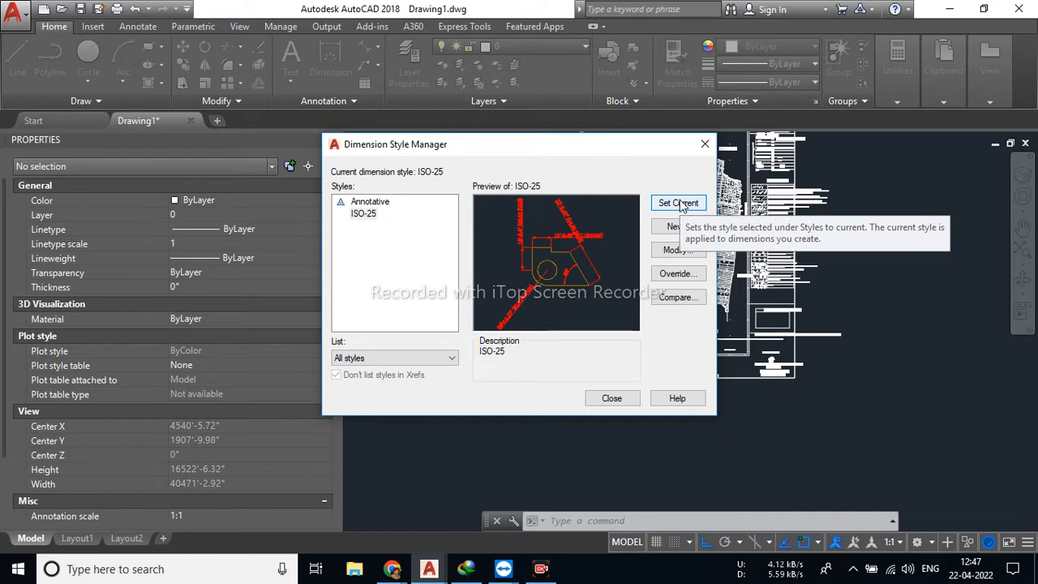
Reopen the ISO-25 style and review all its setting groups once more, from lines through tolerances.
left_click(678, 252)
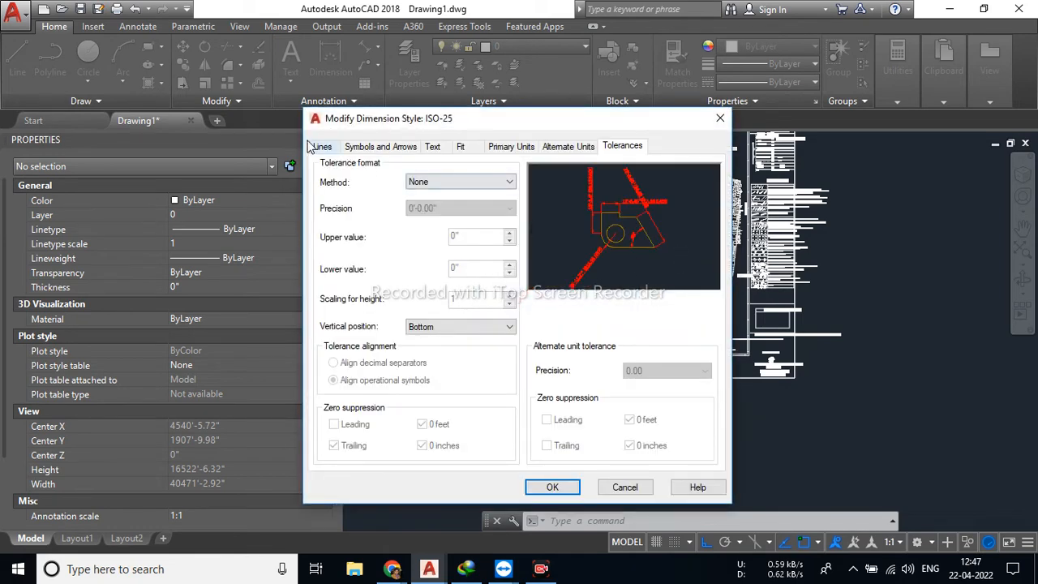
left_click(313, 149)
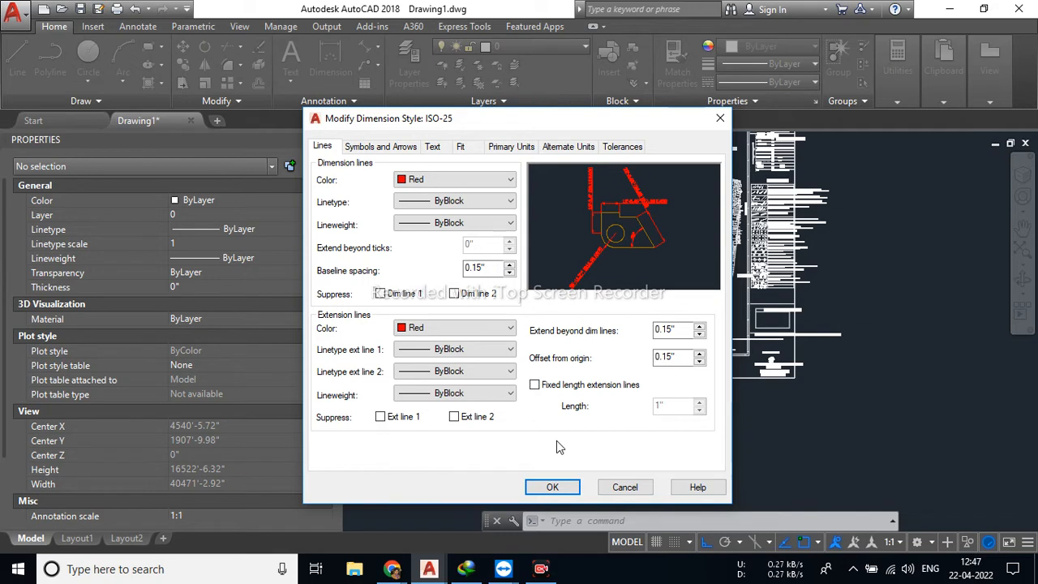
left_click(378, 146)
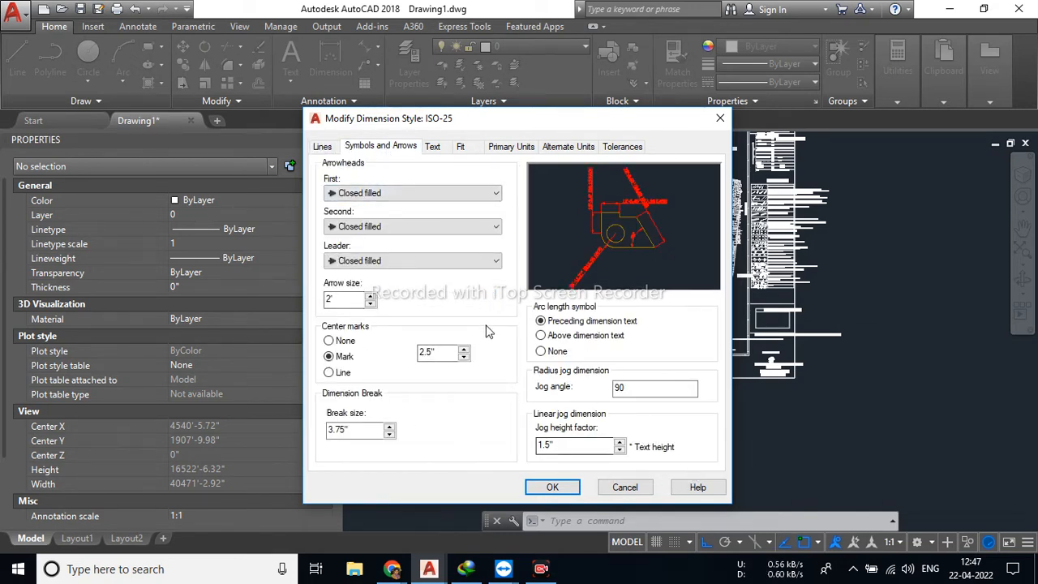
left_click(442, 152)
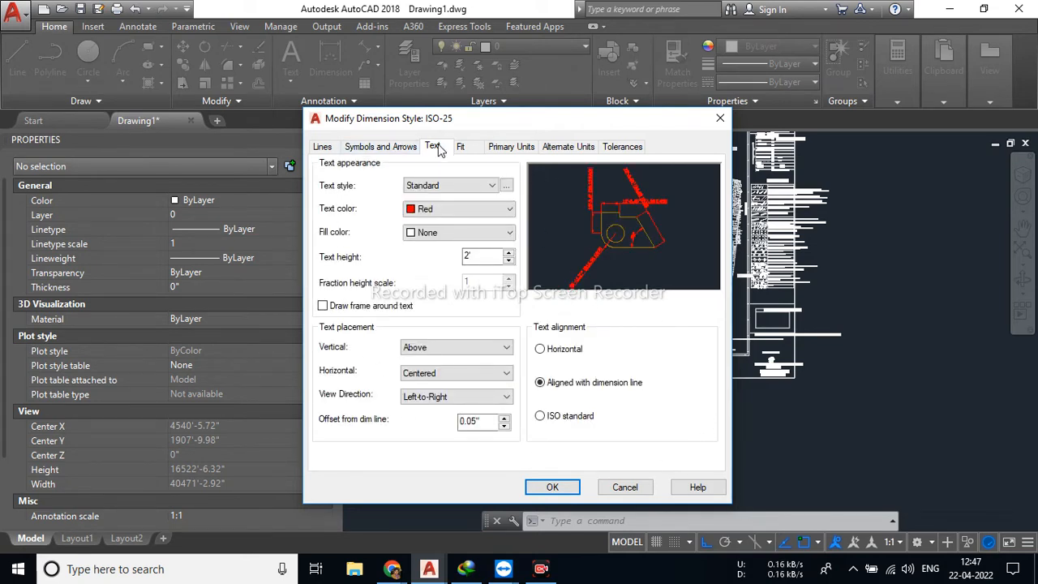
left_click(467, 151)
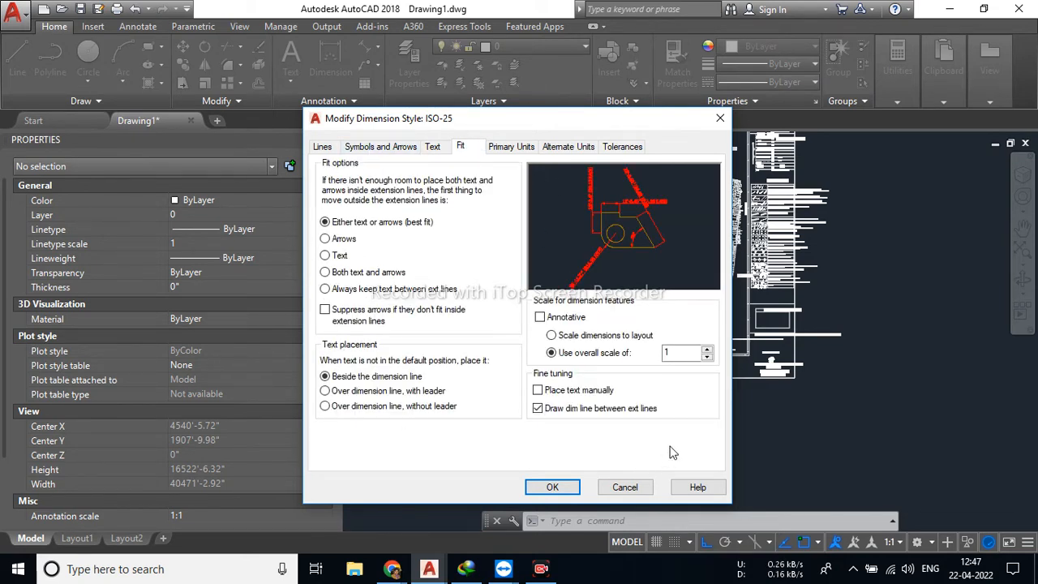
left_click(513, 147)
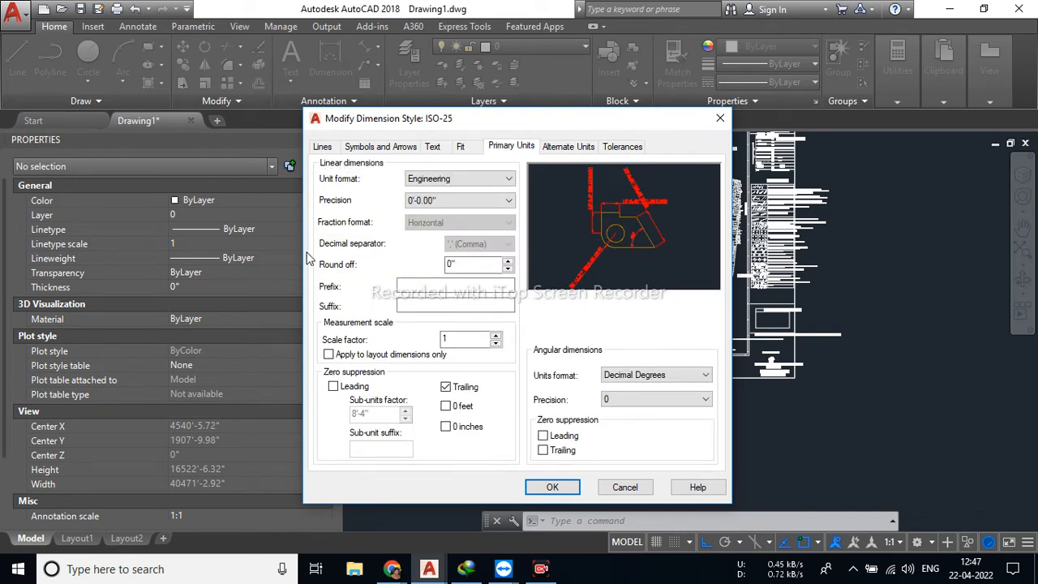
left_click(557, 149)
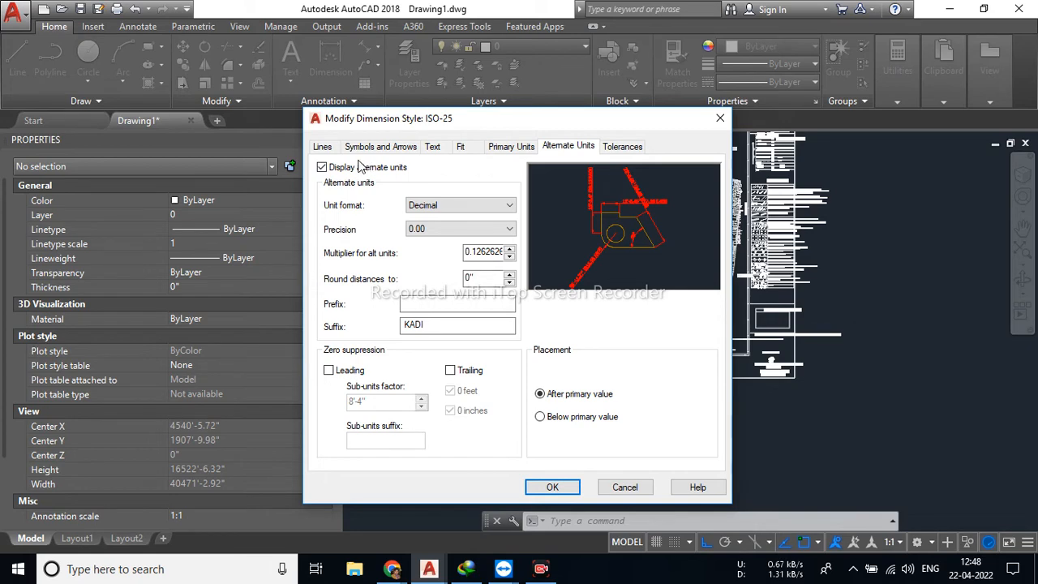
left_click(619, 149)
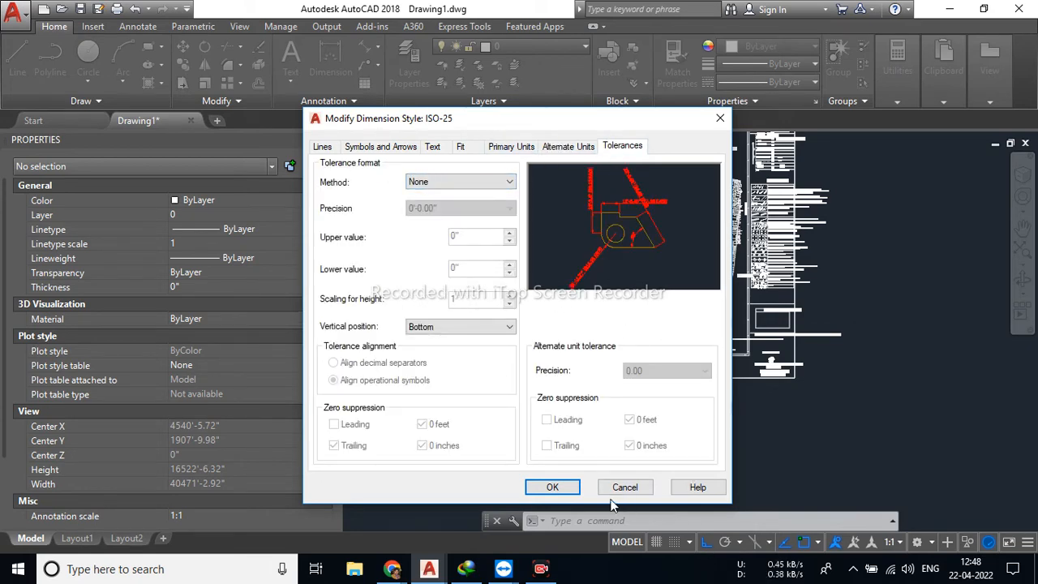
left_click(569, 489)
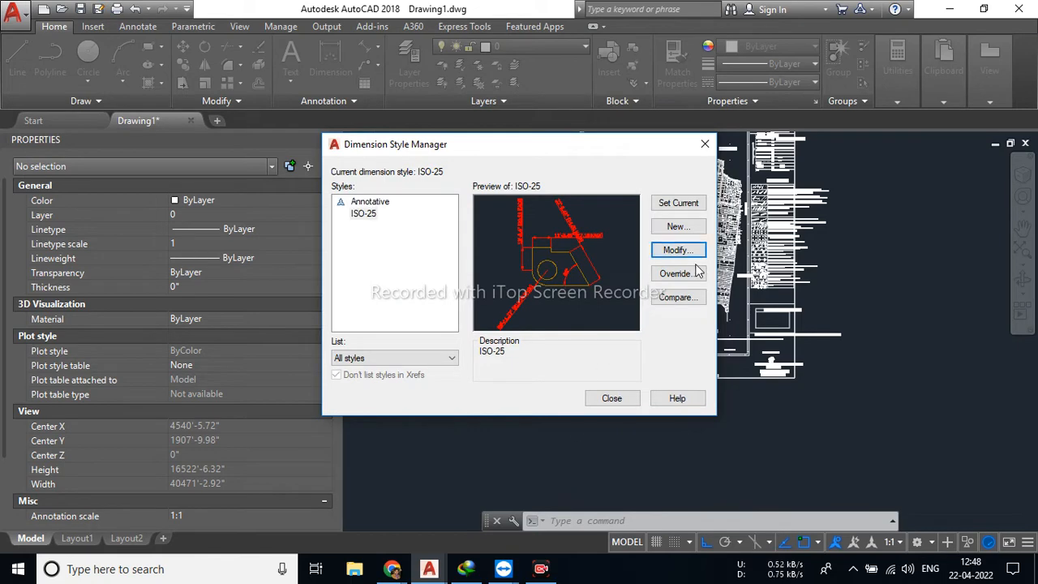
Set ISO-25 as the current dimension style again and close the Dimension Style Manager.
left_click(672, 208)
left_click(608, 402)
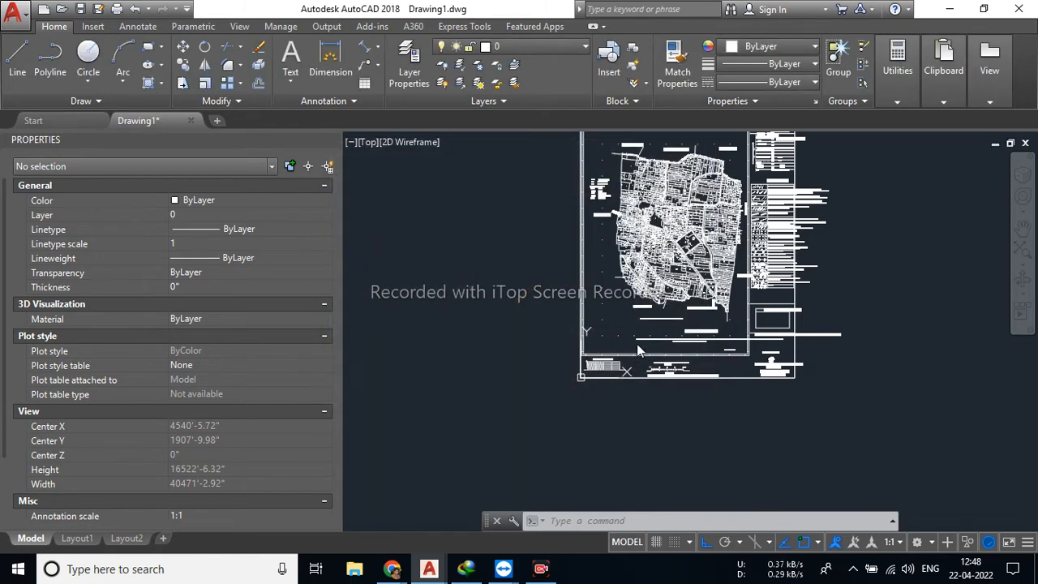
scroll(626, 351, "up", 6)
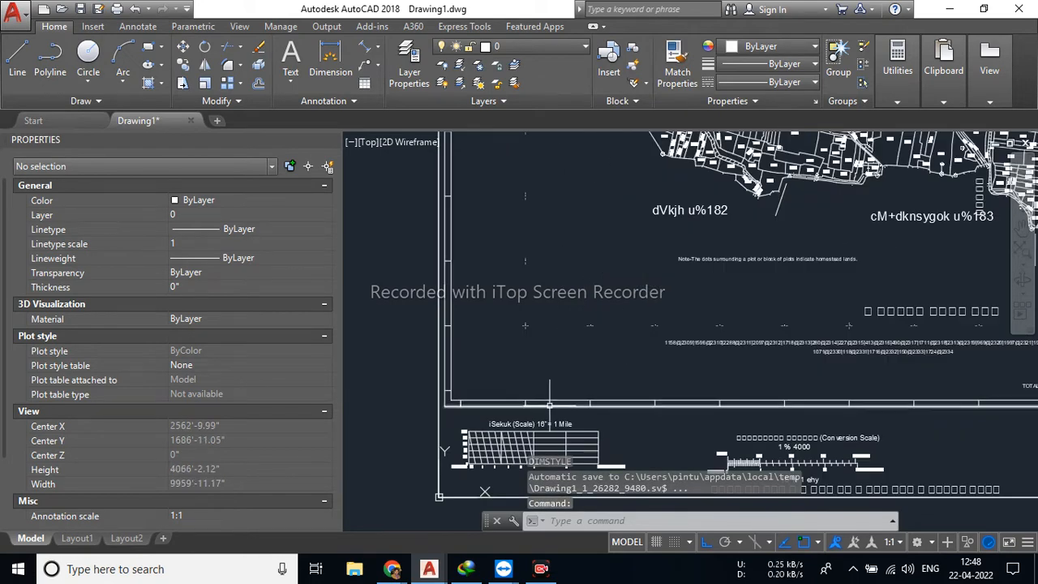
Add an aligned dimension across one division of the map's lower border, between adjacent ticks near the right end of the 16"= 1 Mile scale.
scroll(597, 384, "down", 5)
scroll(598, 384, "up", 5)
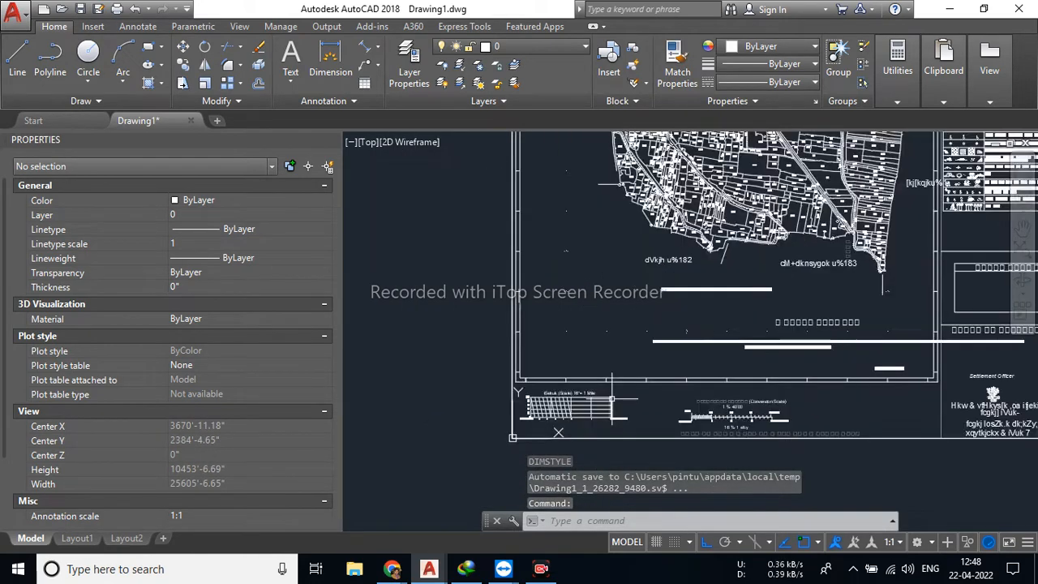
scroll(616, 325, "up", 3)
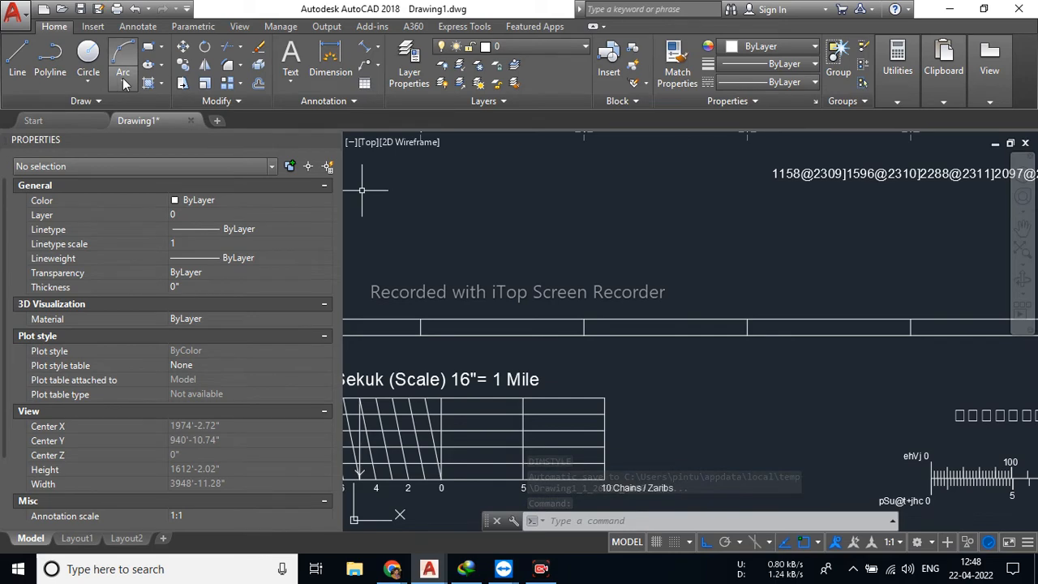
scroll(538, 286, "down", 2)
scroll(550, 309, "down", 2)
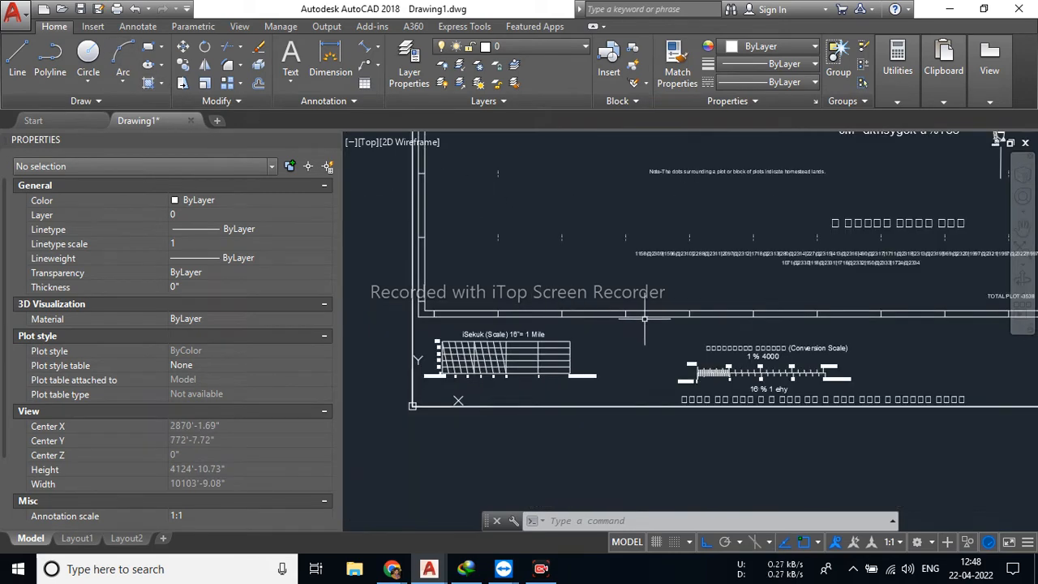
scroll(611, 300, "up", 2)
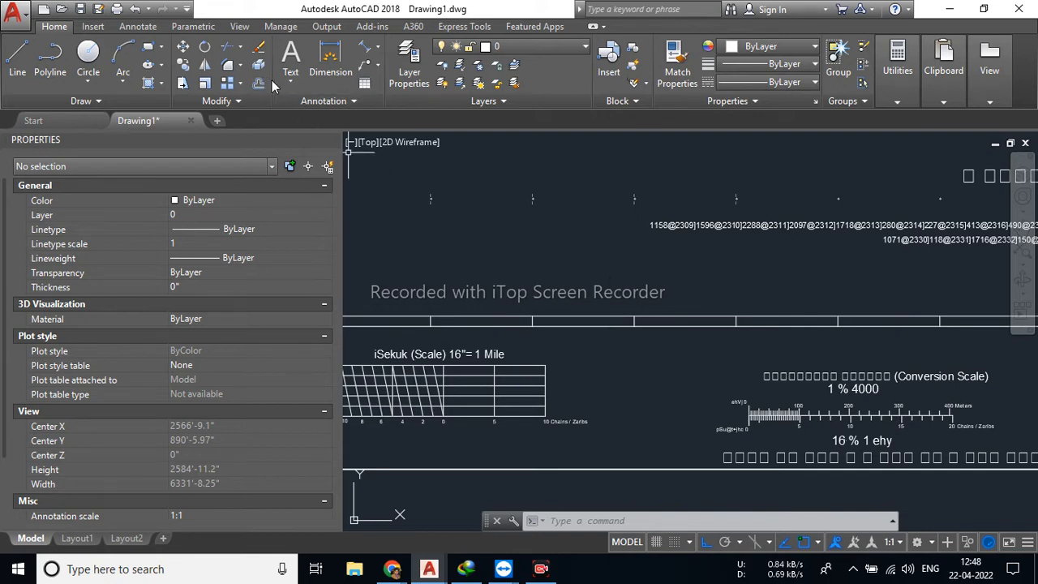
left_click(365, 47)
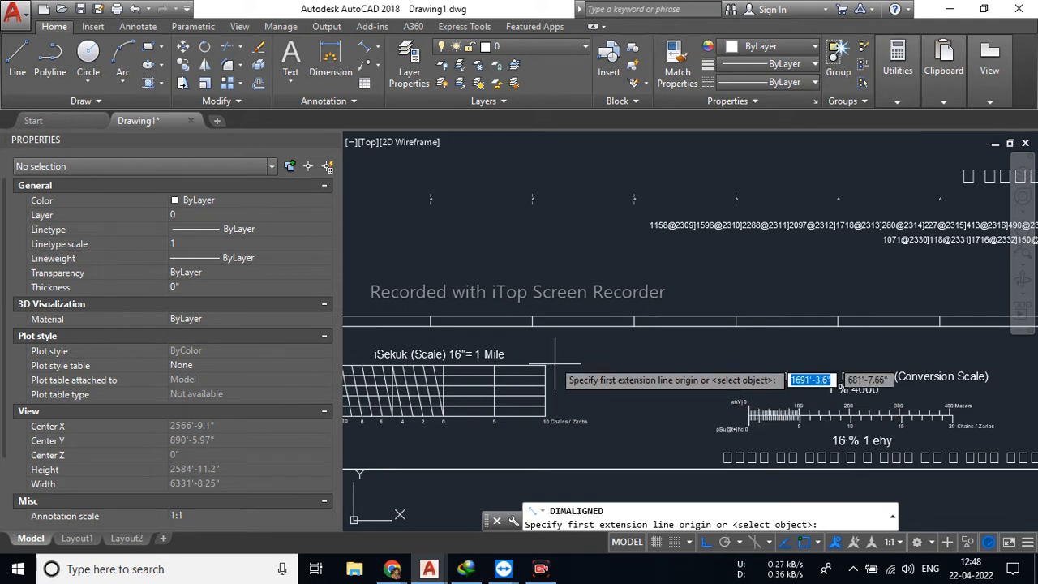
left_click(367, 50)
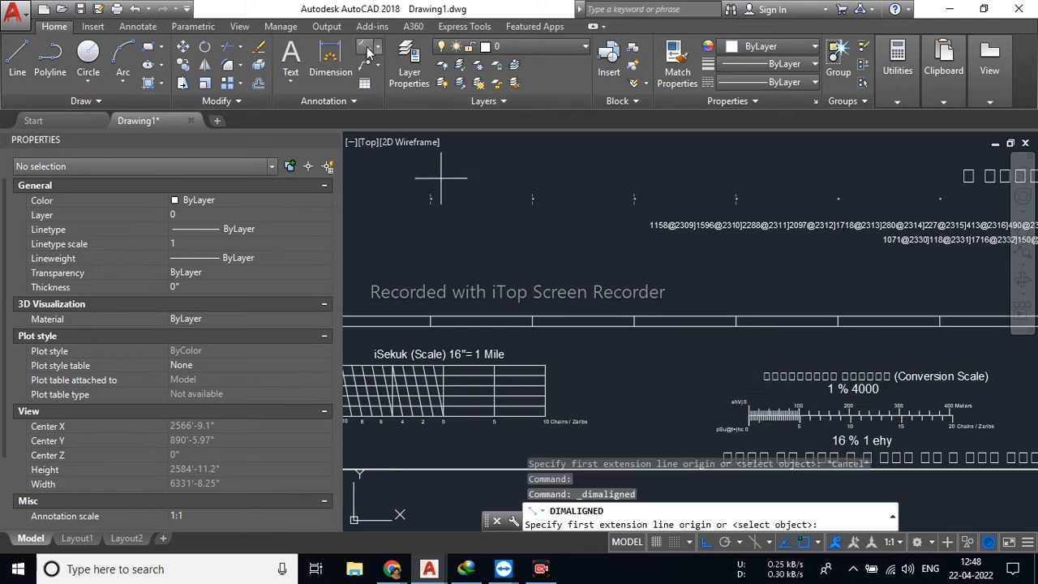
left_click(379, 52)
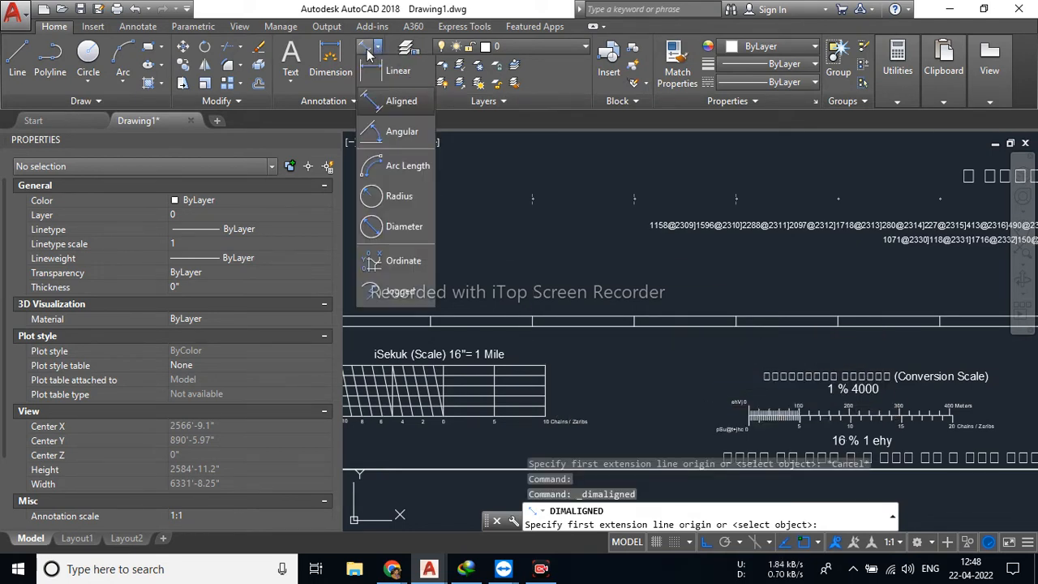
left_click(398, 100)
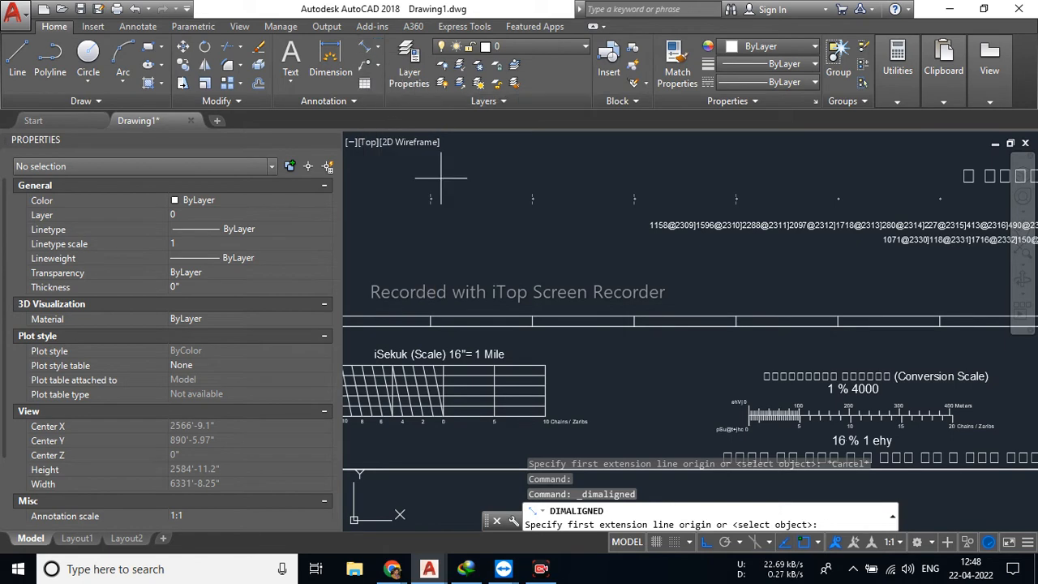
left_click(532, 316)
left_click(634, 318)
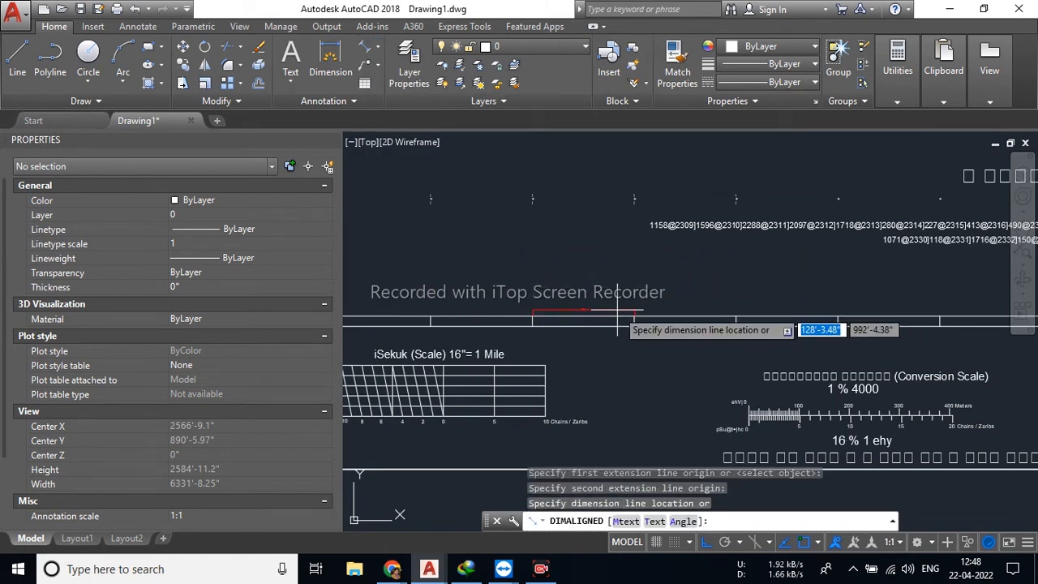
Place the aligned dimension just above one division of the map frame's bottom border and check its text.
left_click(615, 304)
scroll(600, 305, "up", 20)
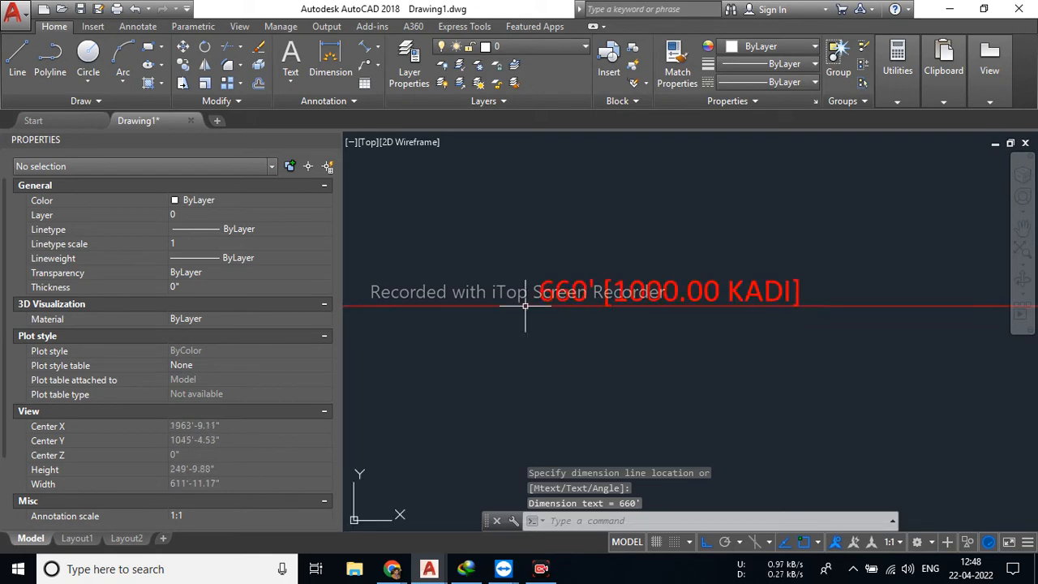
scroll(525, 308, "down", 20)
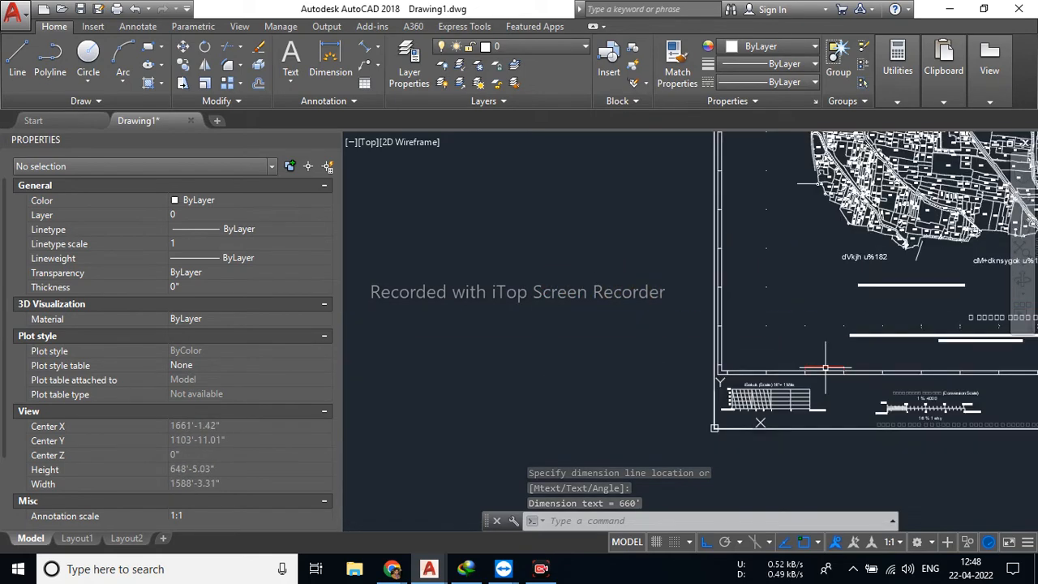
scroll(809, 372, "down", 2)
Add an aligned dimension below one division of the map frame's top border, and dismiss the Internet Download Manager notice.
mouse_move(655, 303)
middle_mouse_down()
mouse_move(641, 292)
mouse_move(483, 331)
middle_mouse_up()
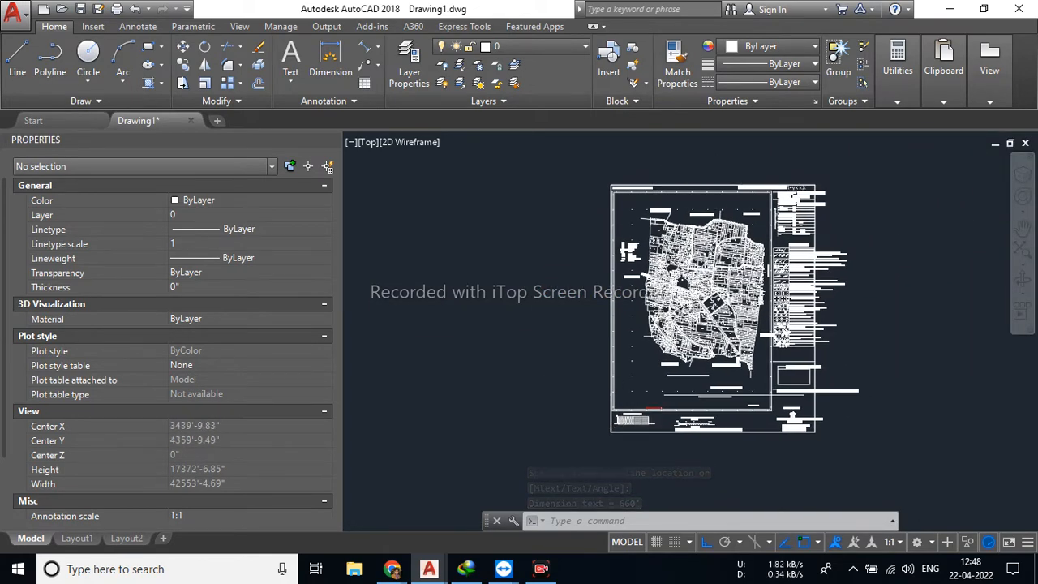
scroll(715, 184, "up", 8)
scroll(742, 248, "up", 2)
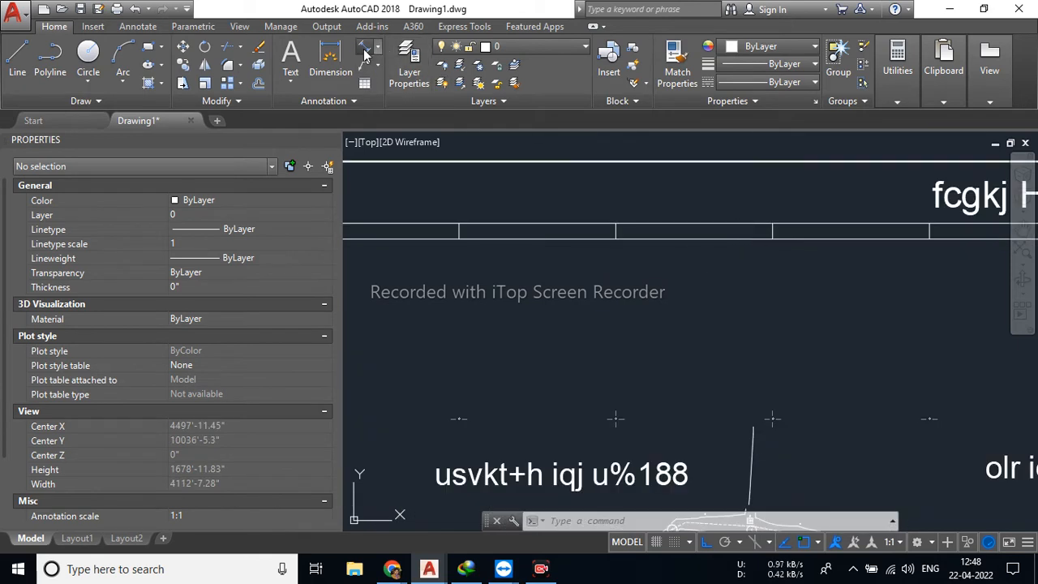
left_click(365, 47)
left_click(615, 237)
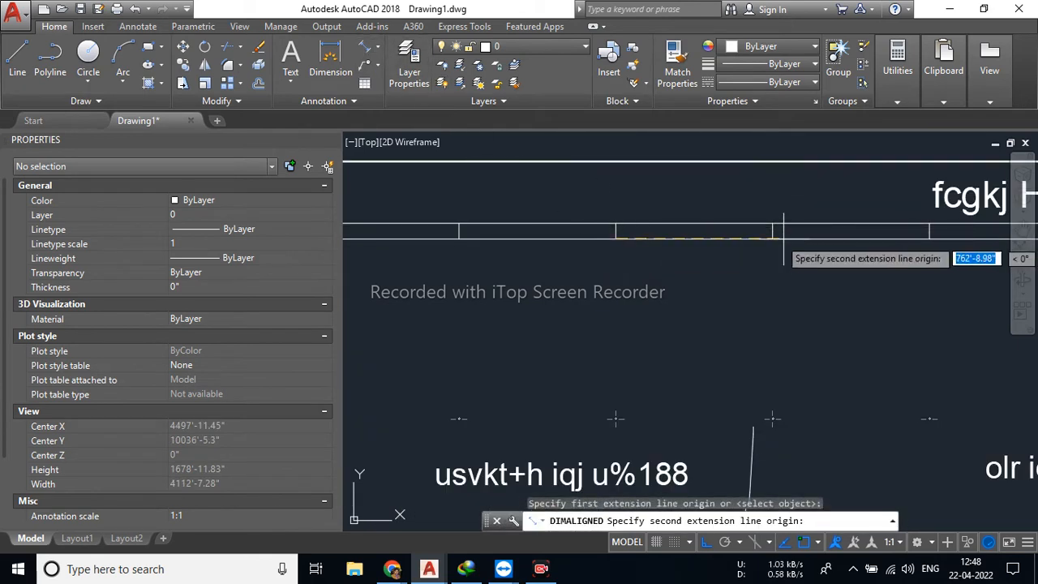
left_click(772, 238)
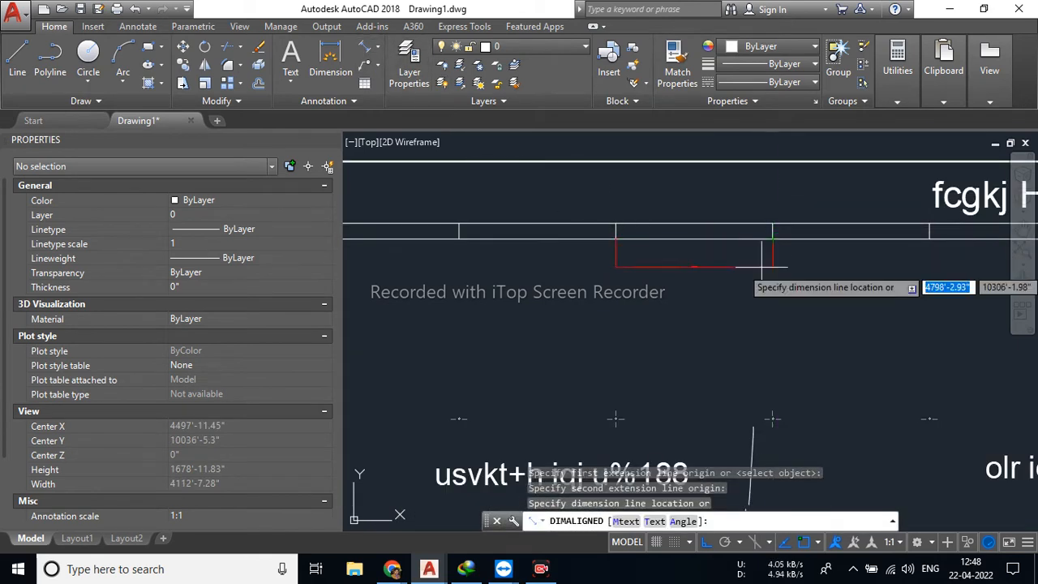
left_click(708, 264)
scroll(709, 264, "up", 3)
scroll(694, 259, "down", 6)
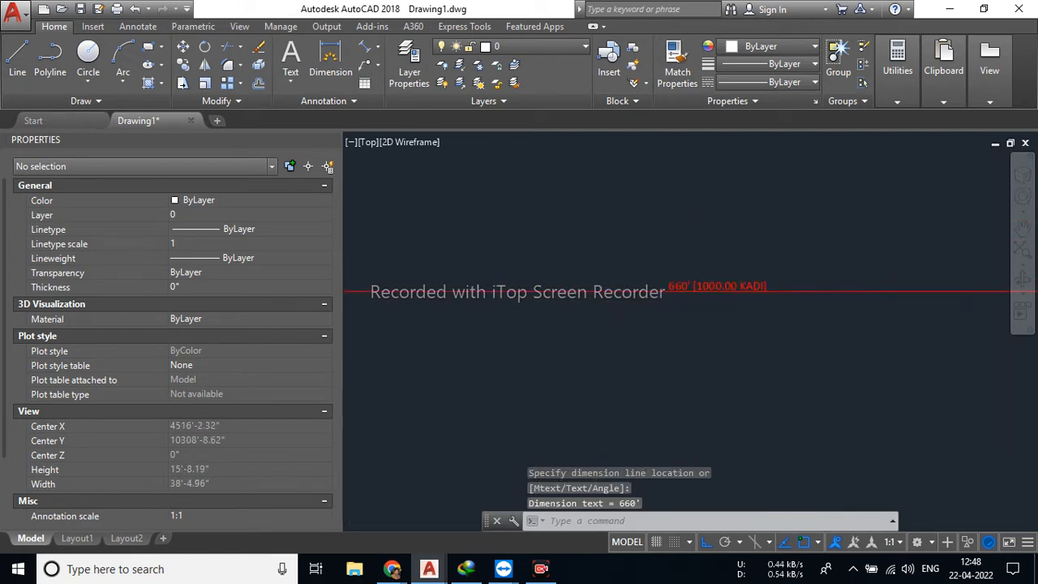
scroll(710, 331, "down", 6)
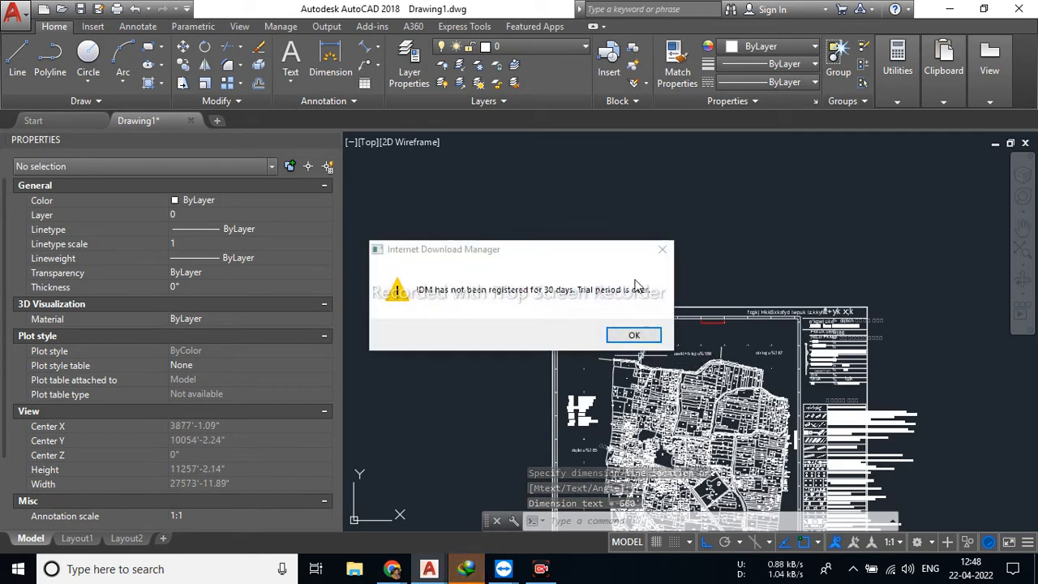
left_click(662, 250)
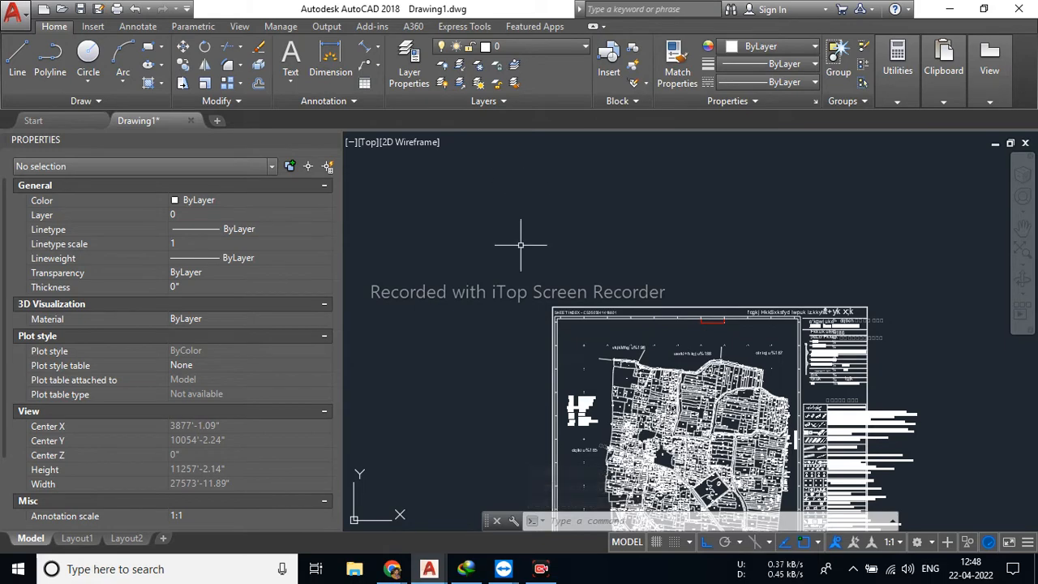
Add an aligned dimension above the 16"= 1 Mile scale bar, spanning its diagonally hatched part up to the 0 mark.
scroll(617, 433, "up", 8)
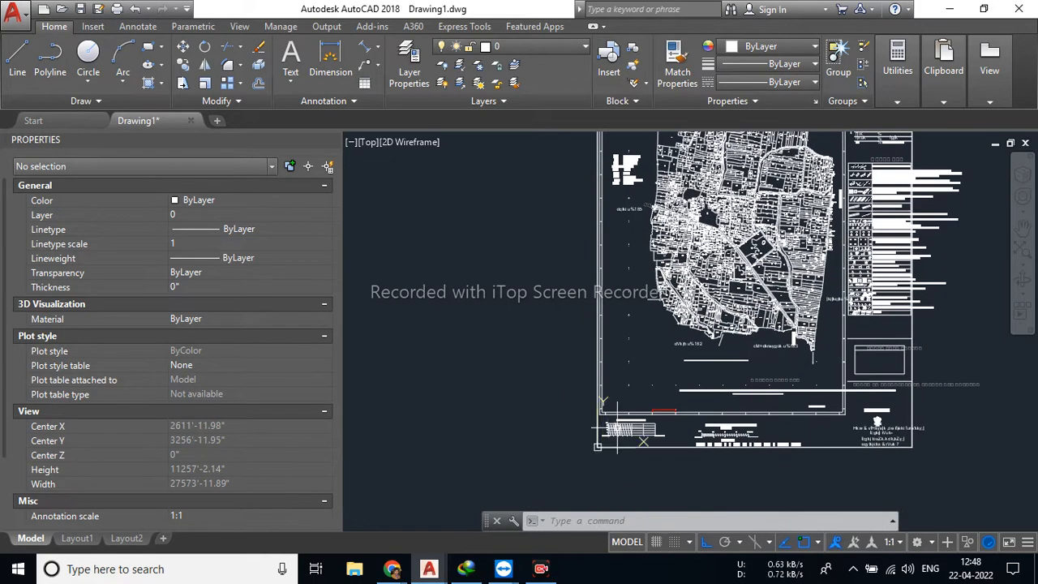
scroll(614, 428, "up", 2)
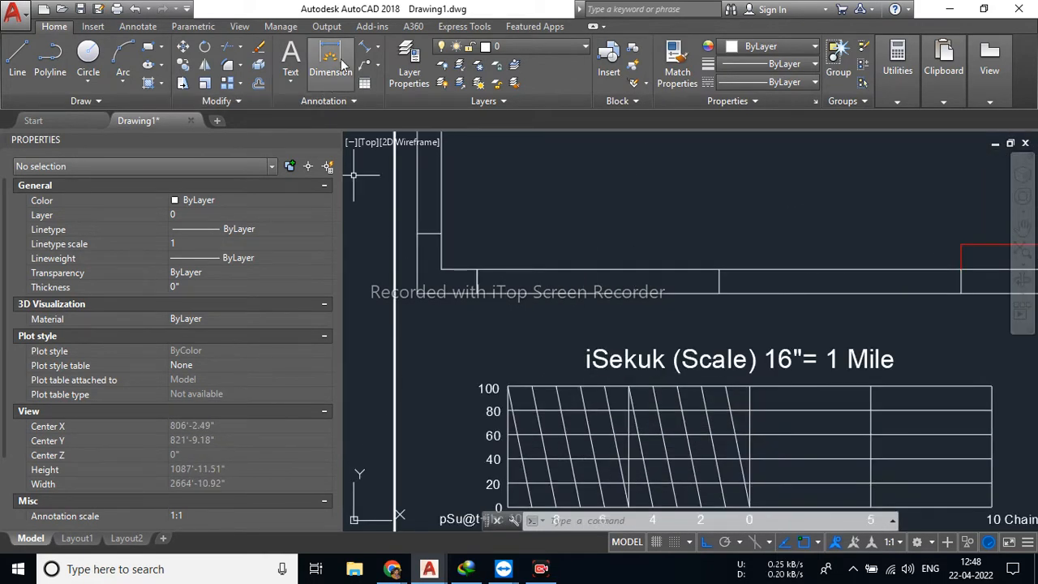
left_click(364, 49)
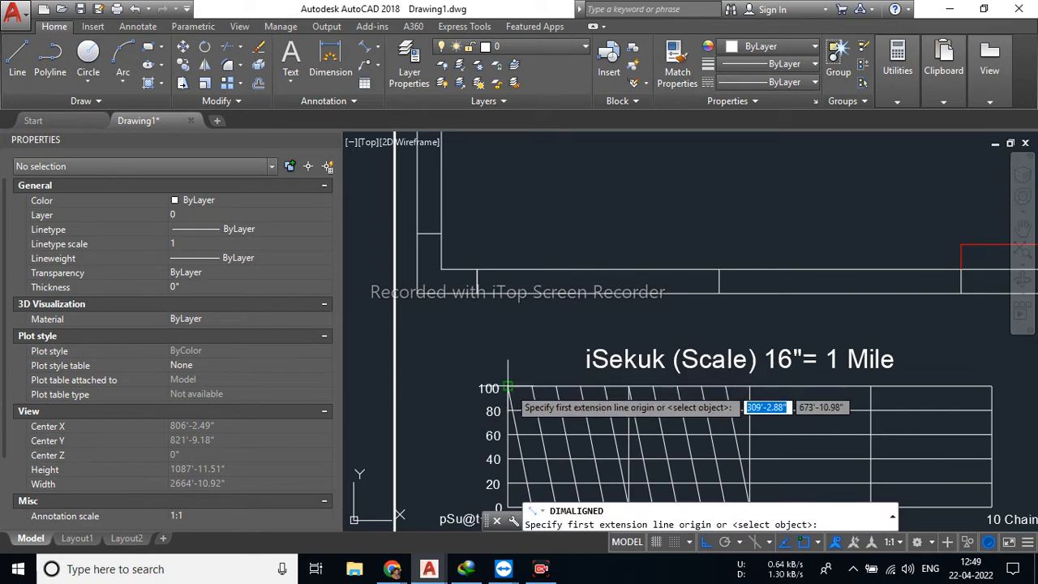
left_click(507, 387)
left_click(749, 388)
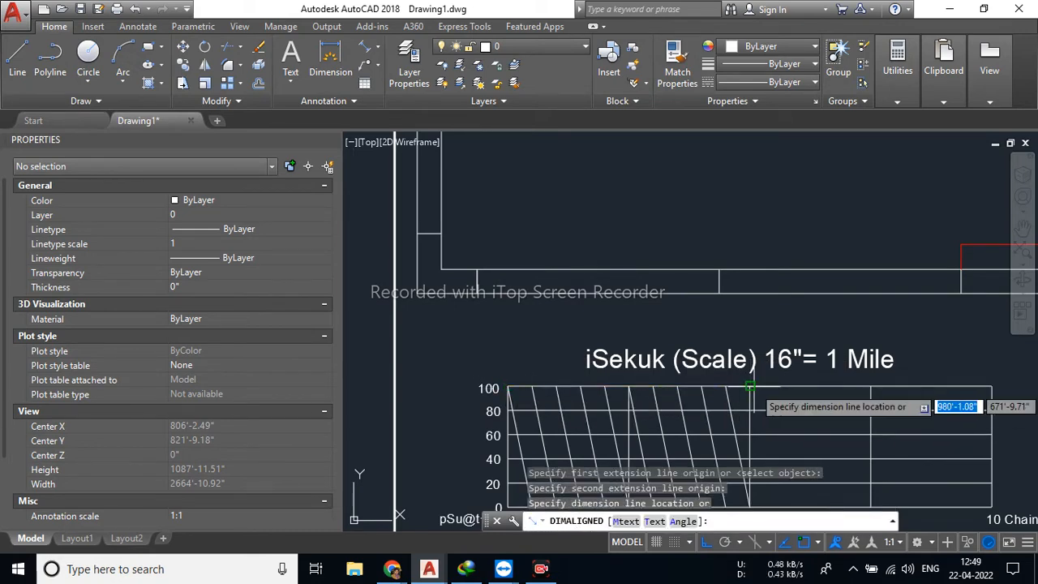
left_click(730, 324)
scroll(649, 300, "up", 15)
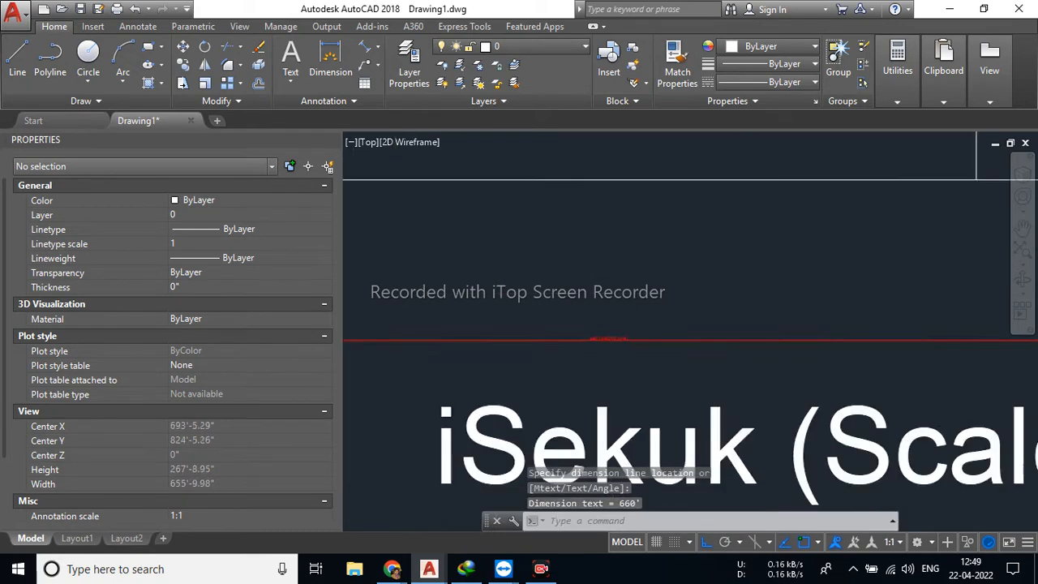
scroll(630, 261, "down", 10)
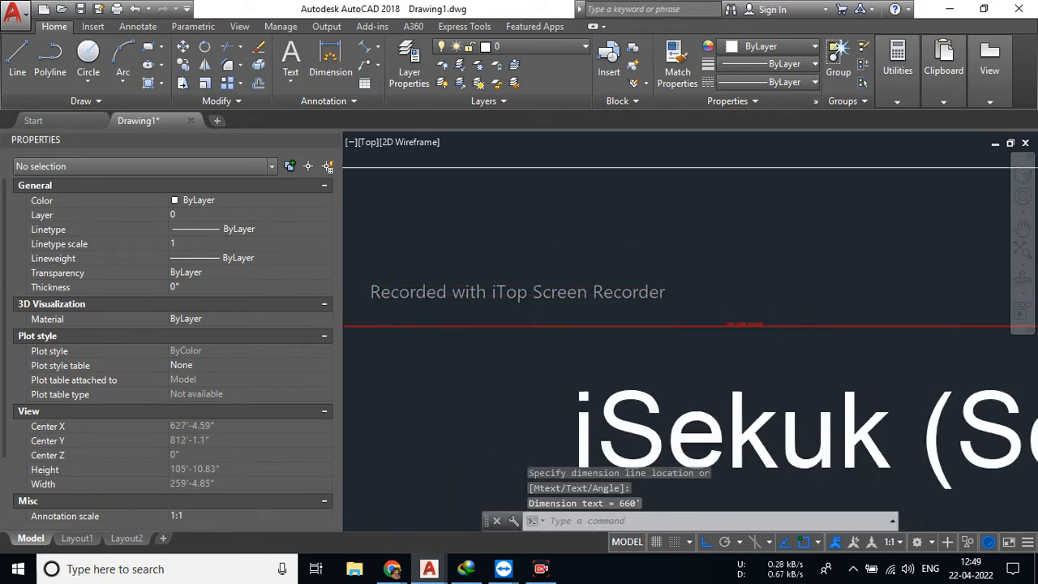
scroll(732, 324, "down", 8)
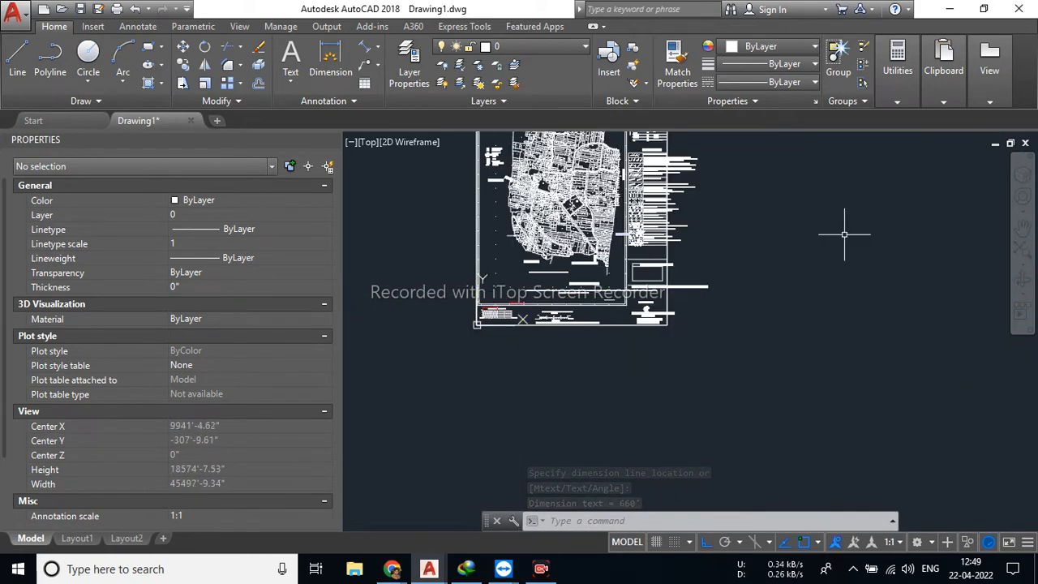
Draw a rectangle 2' wide and 6' high in the empty space to the left of the map.
middle_click_drag(799, 148, 838, 252)
scroll(570, 320, "up", 1)
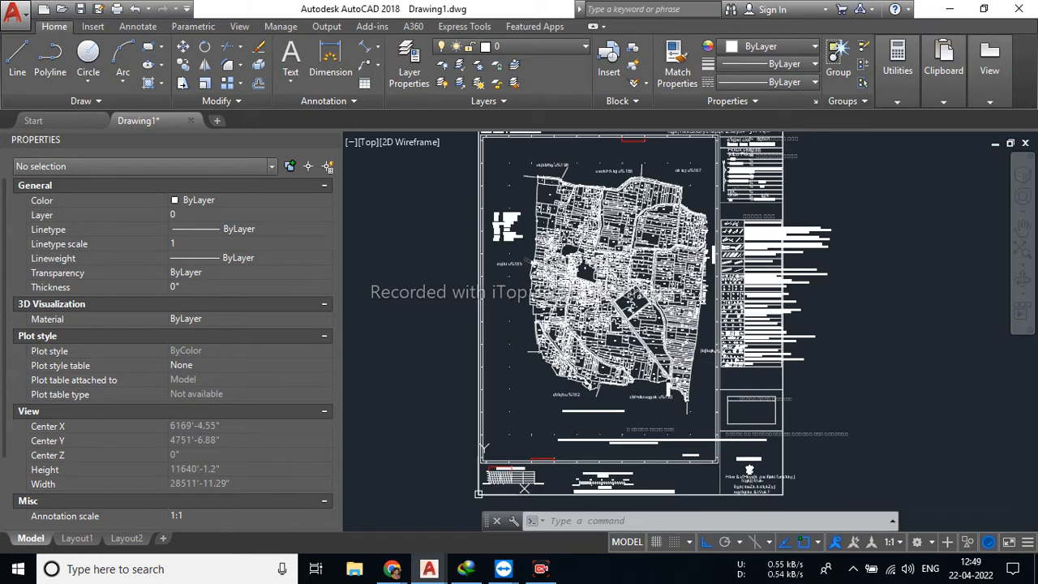
scroll(582, 321, "down", 2)
middle_click_drag(700, 300, 843, 320)
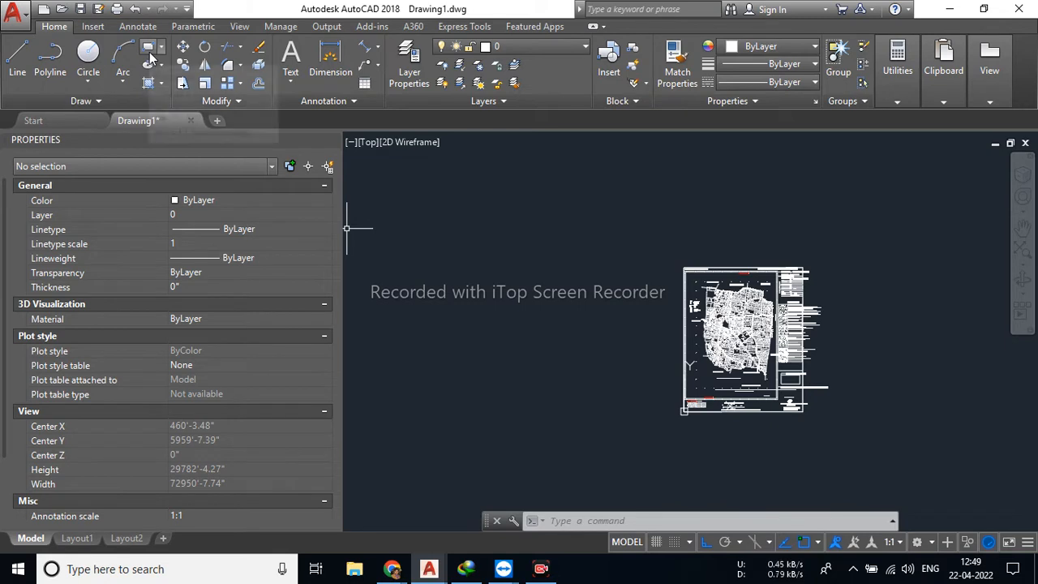
left_click(151, 48)
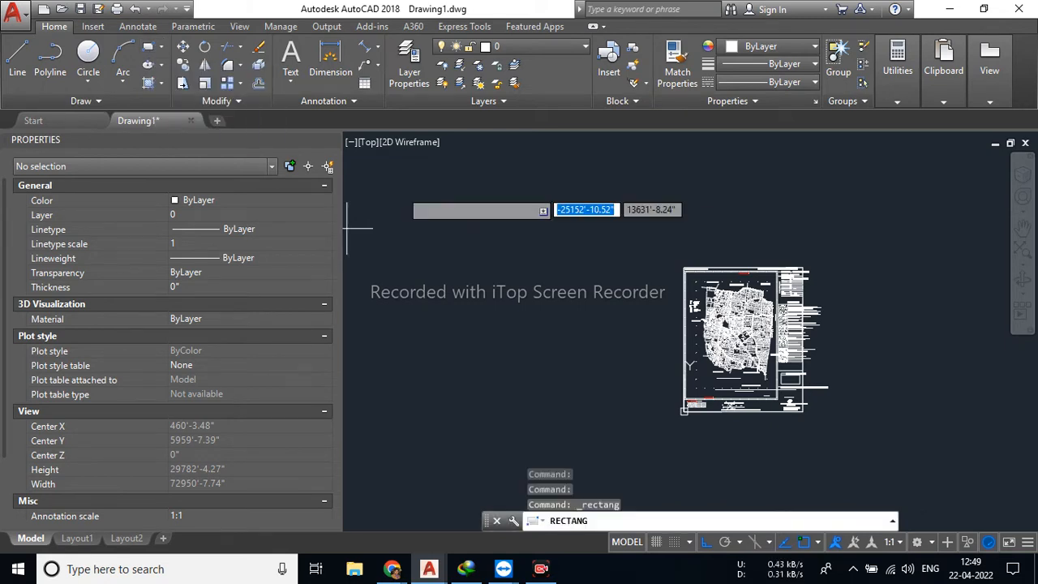
left_click(402, 199)
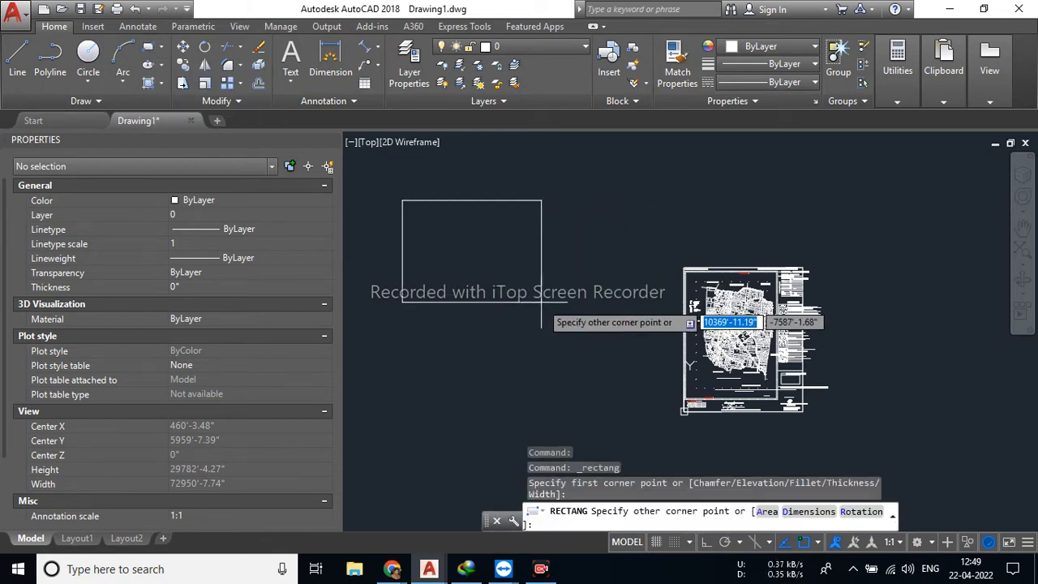
type("2")
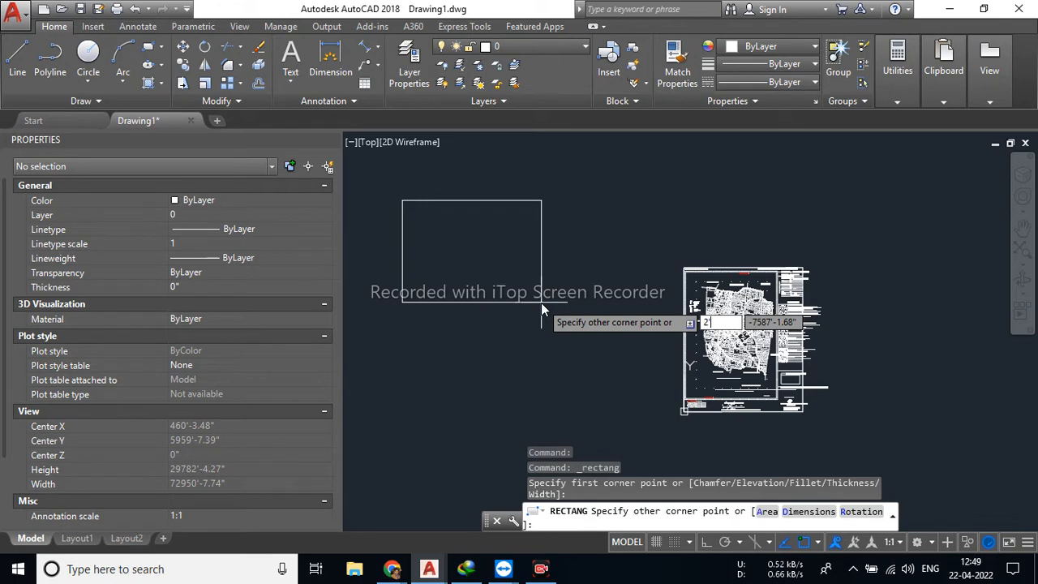
key("Tab")
type("6")
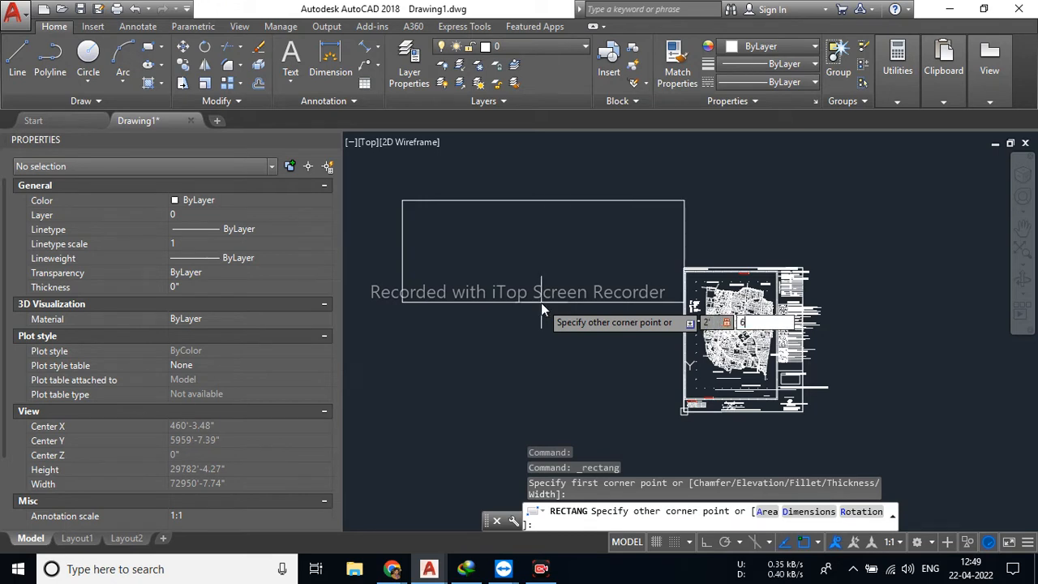
key("Return")
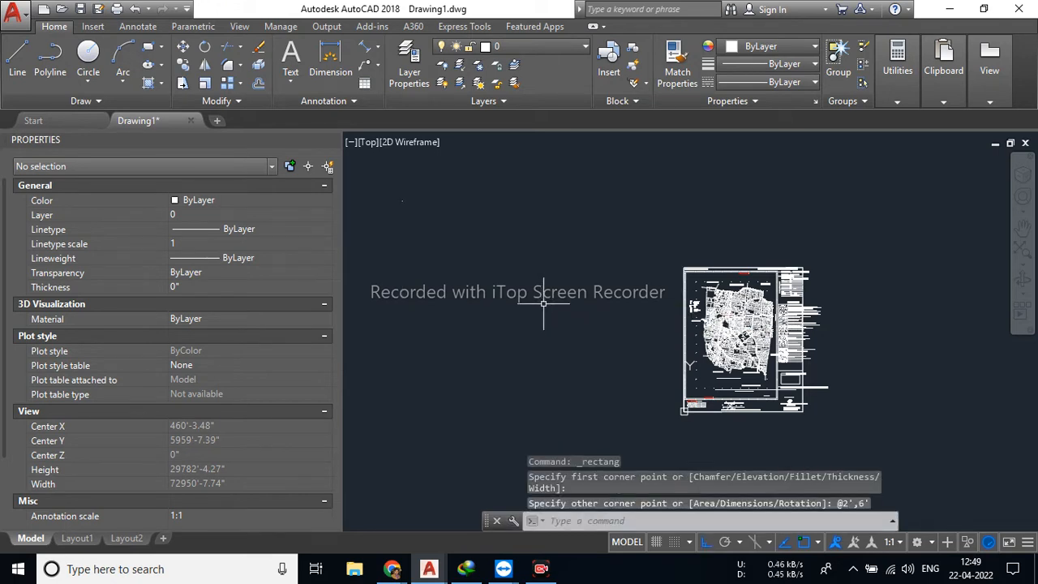
Add an aligned dimension to the small rectangle's width, placed above its top edge.
scroll(411, 181, "up", 10)
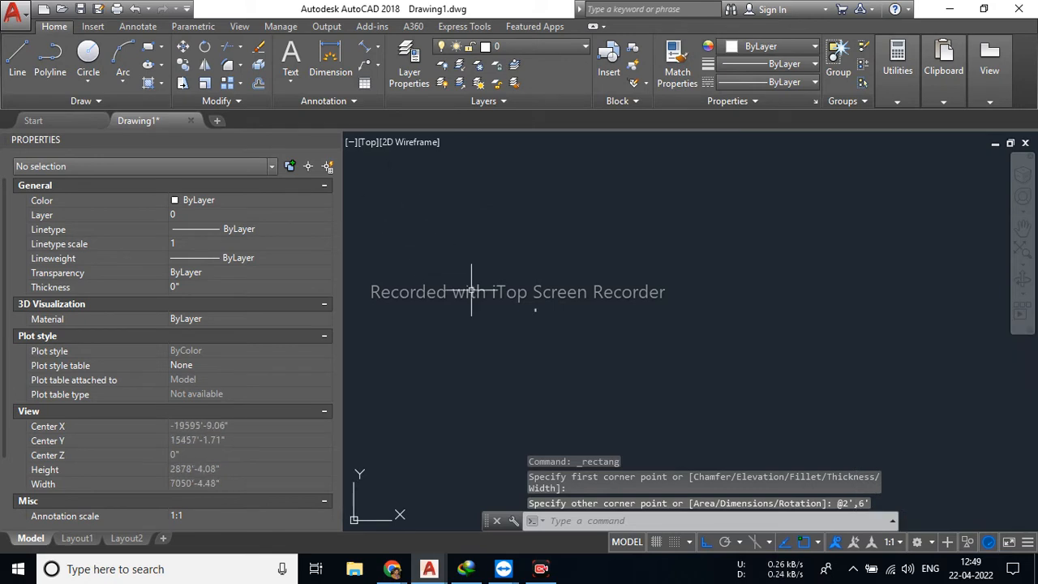
scroll(553, 319, "up", 4)
middle_click_drag(448, 245, 711, 291)
scroll(641, 274, "up", 1)
scroll(640, 274, "up", 4)
scroll(681, 265, "up", 1)
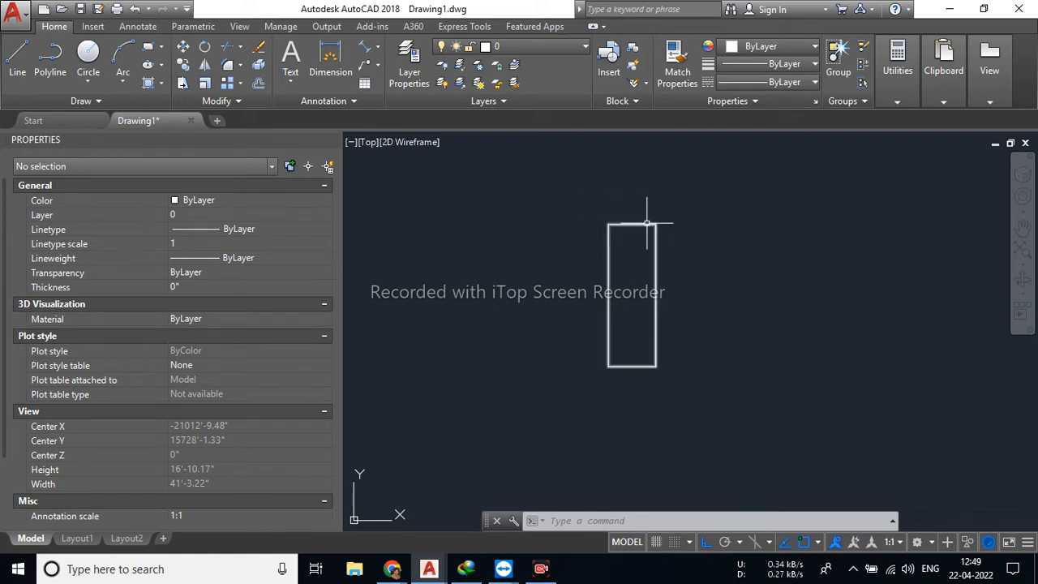
left_click(330, 55)
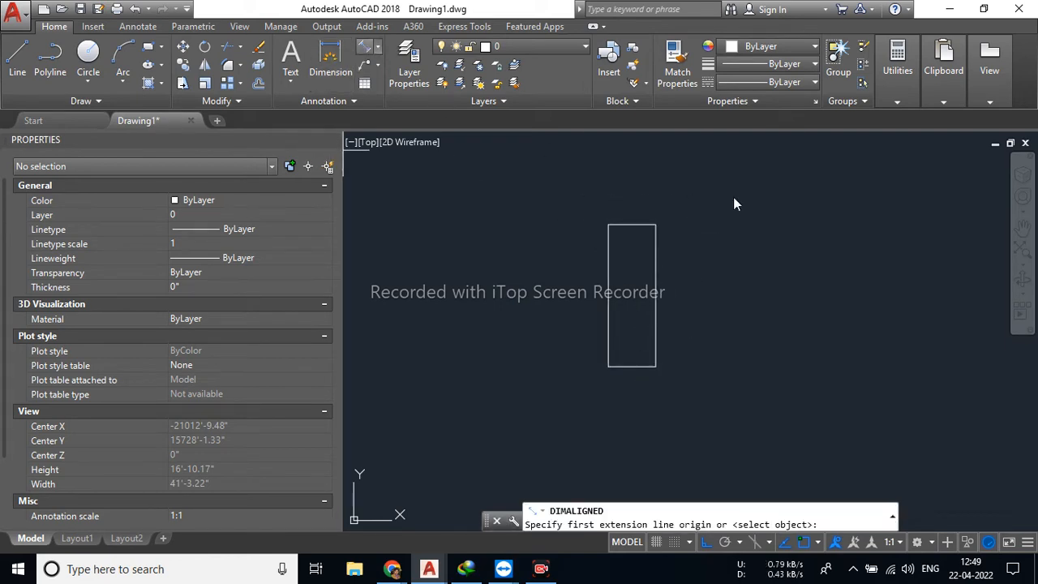
left_click(608, 224)
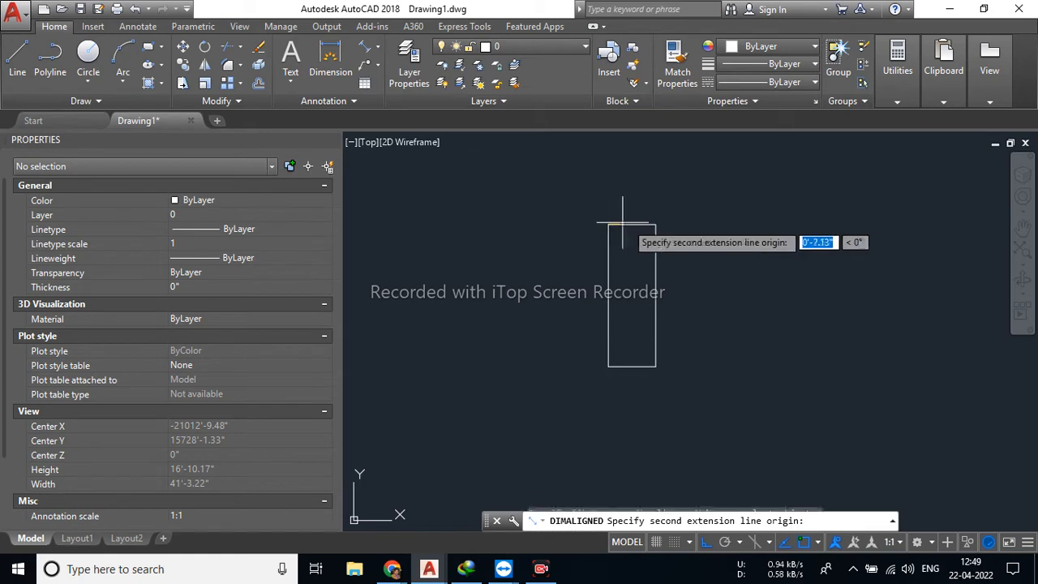
left_click(655, 224)
left_click(657, 203)
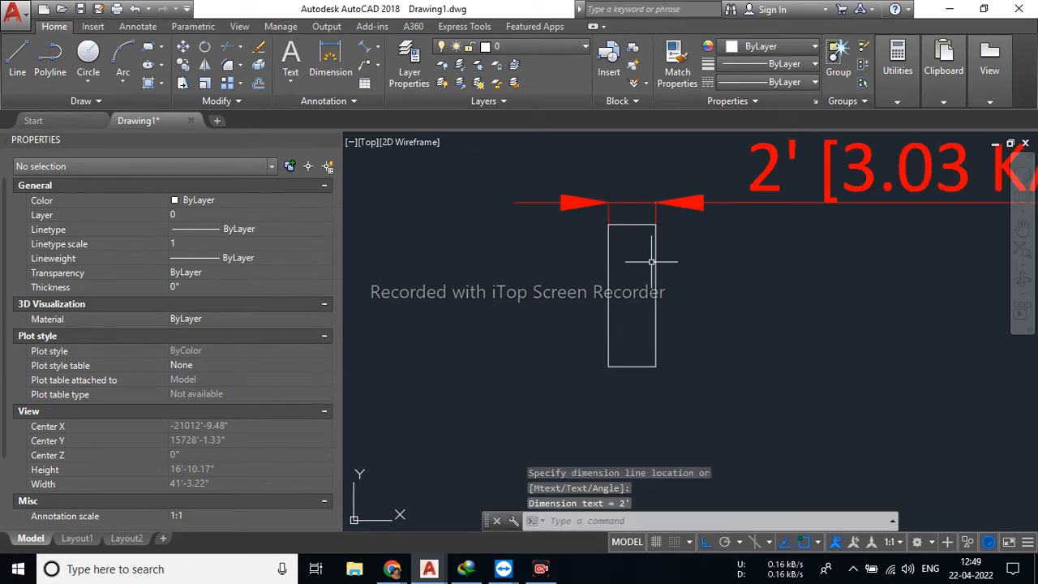
Add an aligned dimension to the small rectangle's height, placed beside its left edge.
left_click(365, 53)
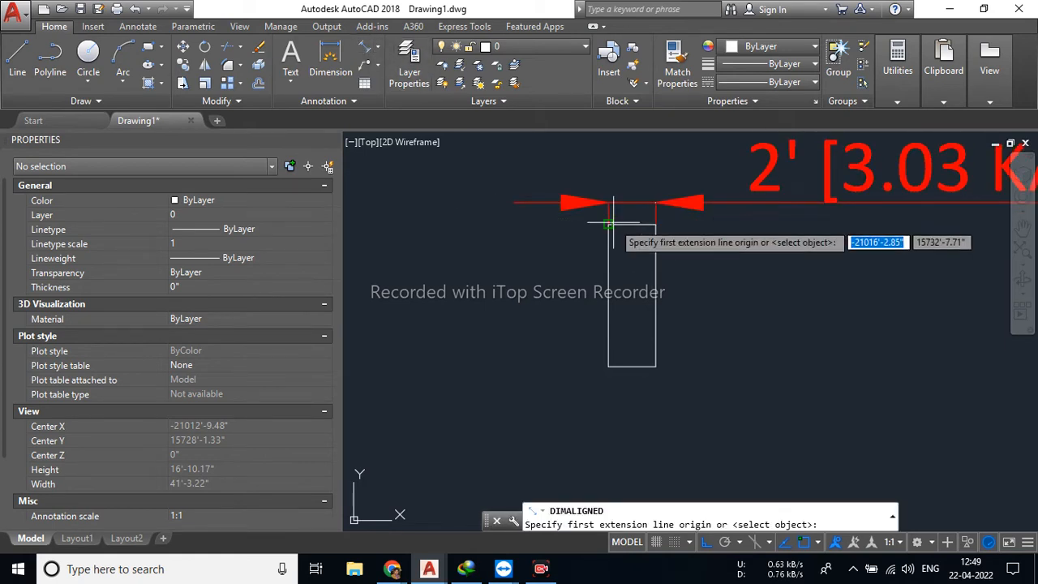
left_click(609, 225)
left_click(608, 365)
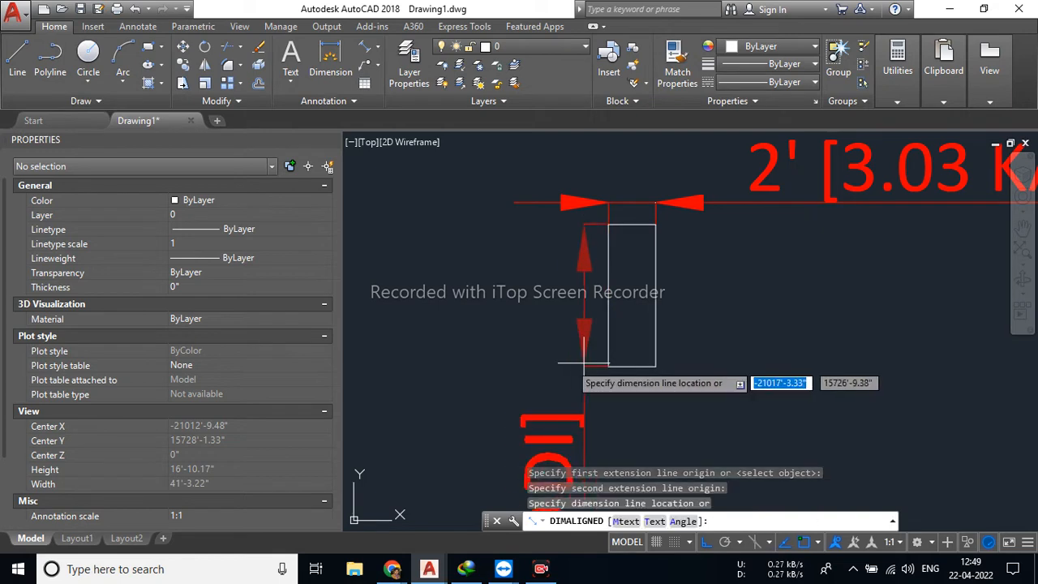
left_click(561, 365)
scroll(594, 364, "down", 3)
scroll(640, 393, "down", 2)
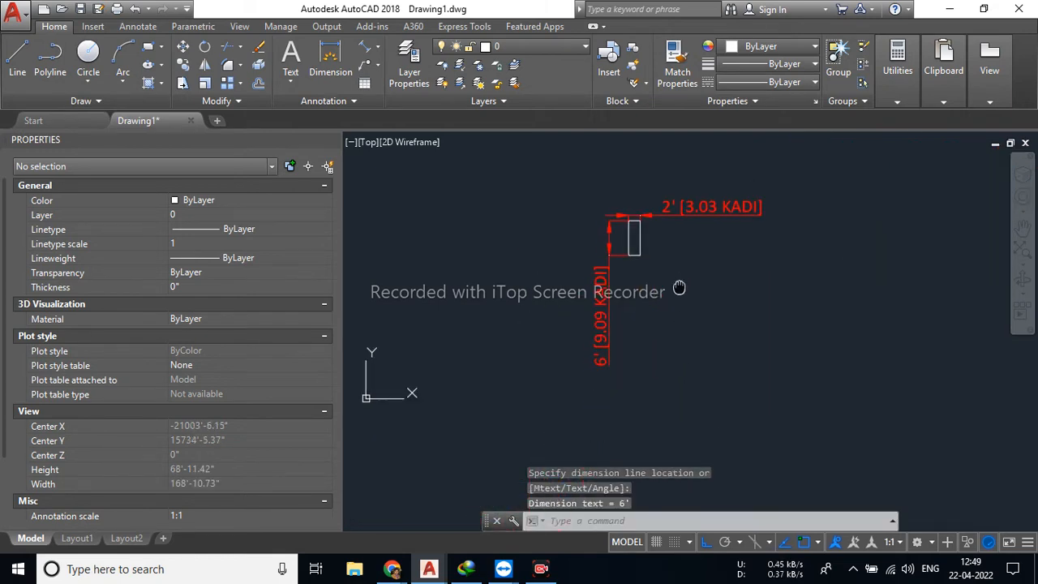
scroll(577, 342, "up", 4)
middle_click_drag(651, 279, 629, 373)
middle_click_drag(645, 214, 622, 407)
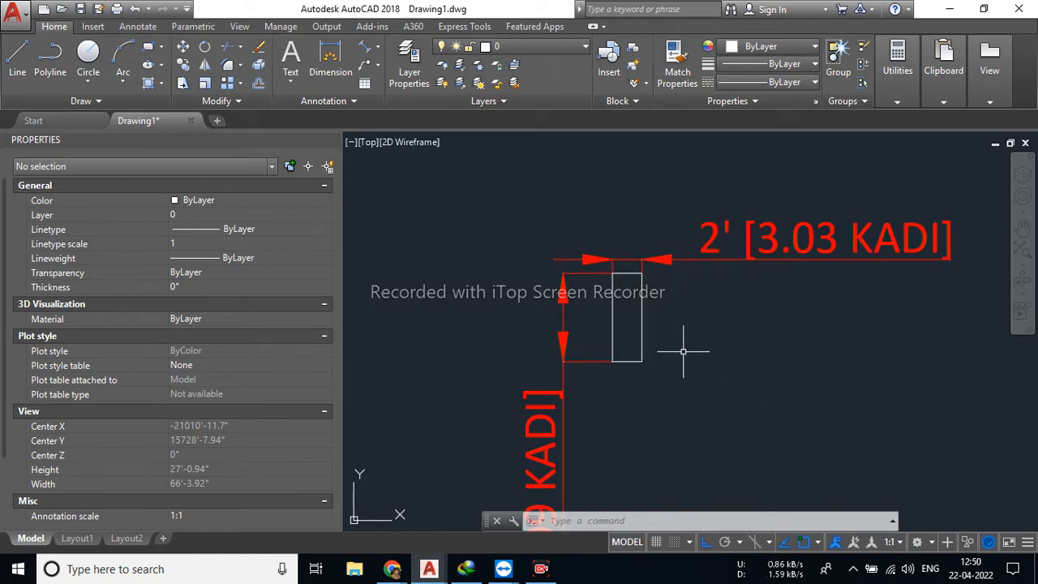
Select the small rectangle and examine its area among the geometry properties.
scroll(725, 335, "down", 2)
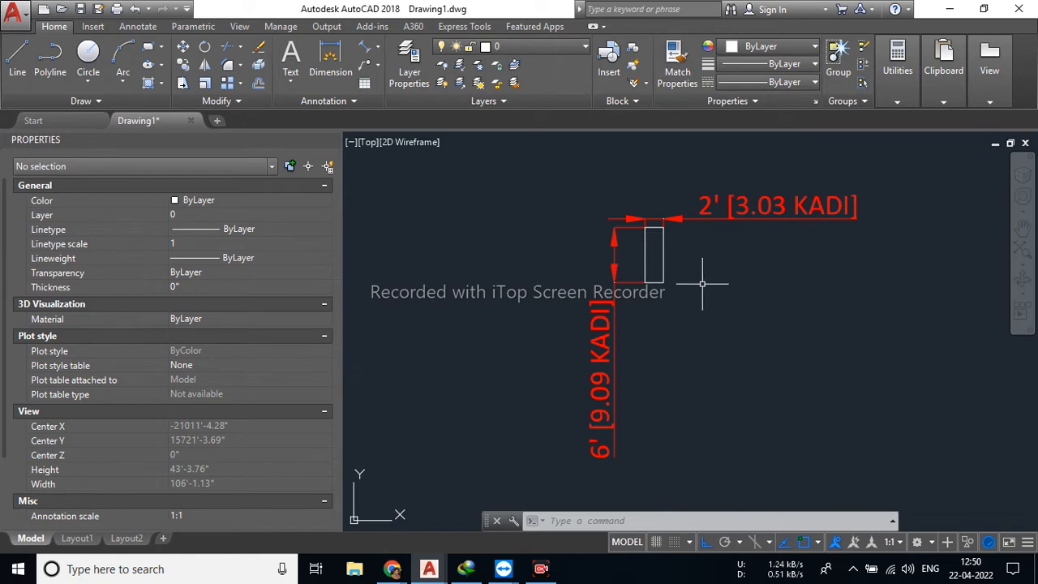
left_click(665, 251)
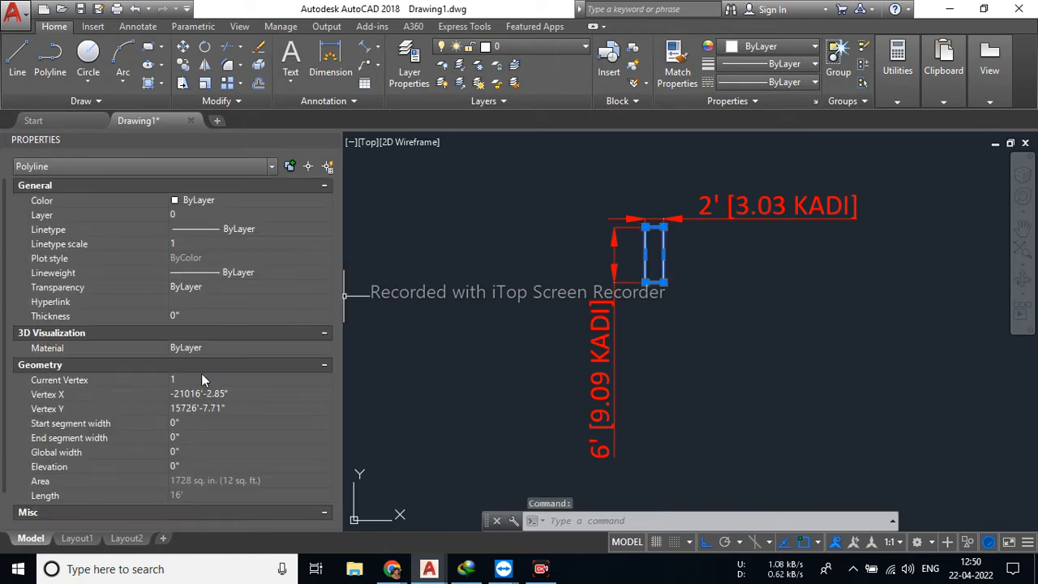
scroll(136, 418, "down", 1)
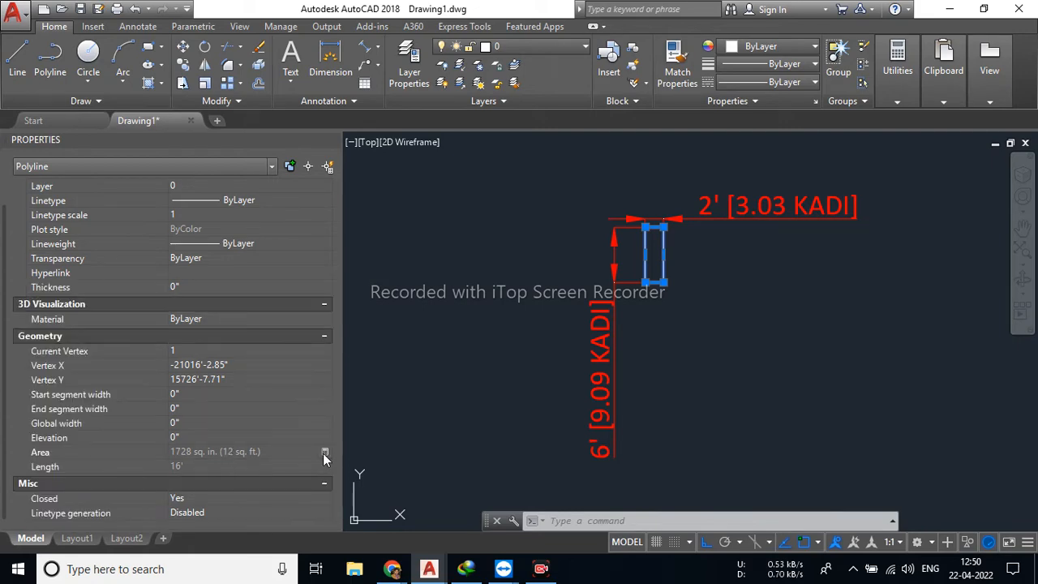
Bring the small rectangle's area up in QuickCalc, close the calculator without applying, and clear the selection.
double_click(218, 455)
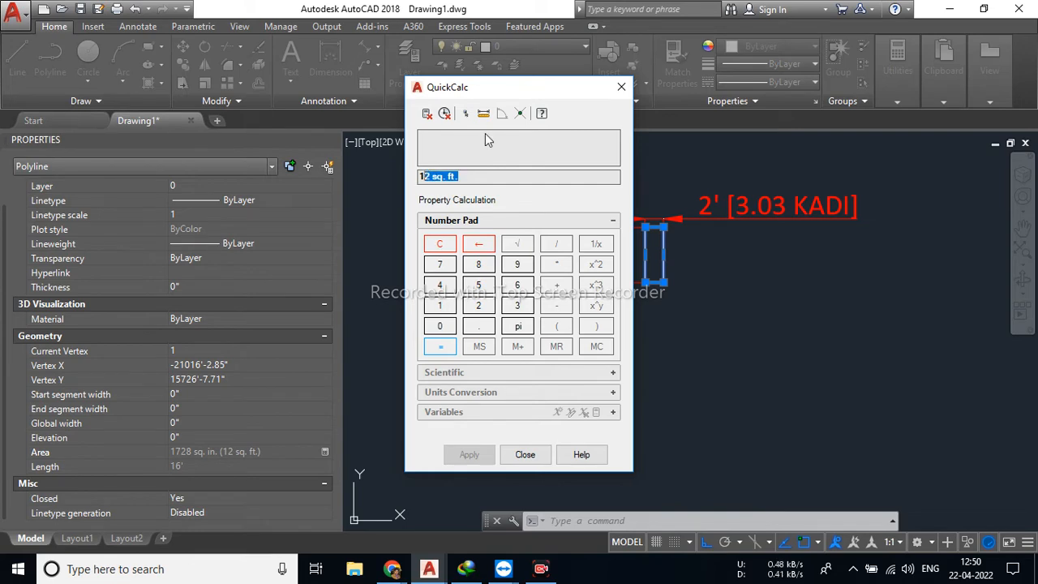
left_click(620, 86)
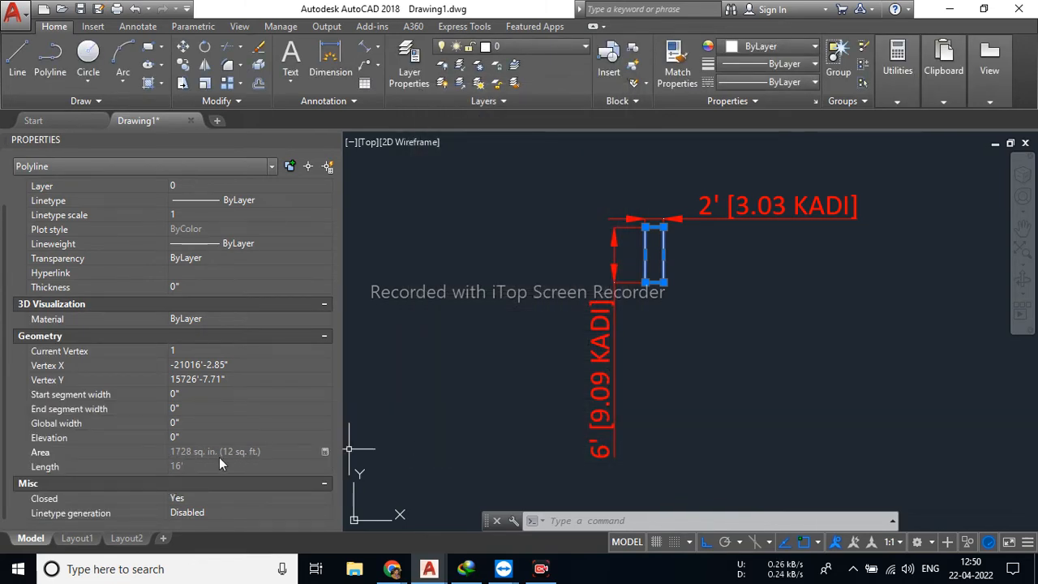
left_click(174, 437)
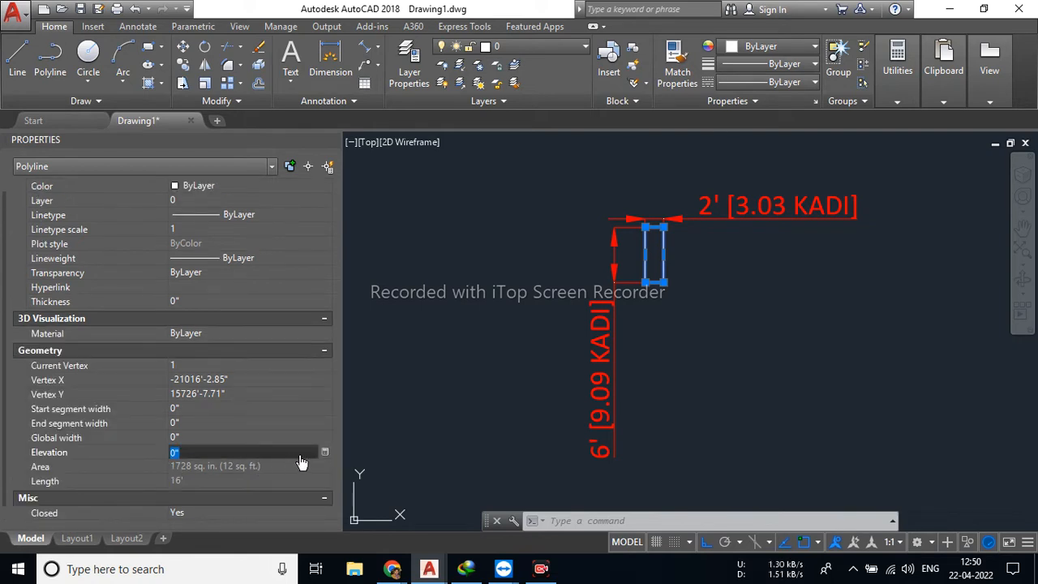
left_click(279, 468)
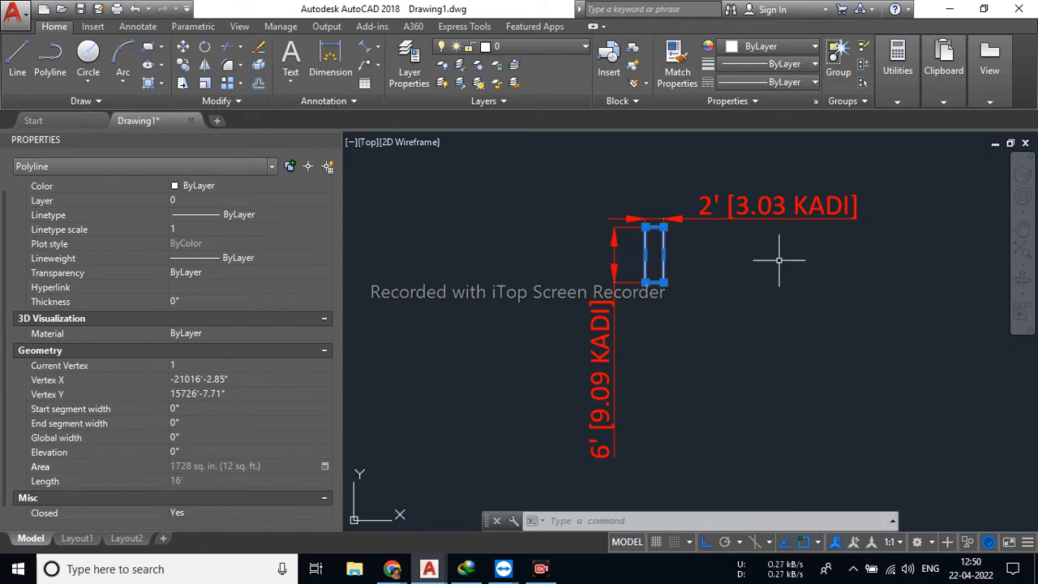
key("Escape")
key("Escape")
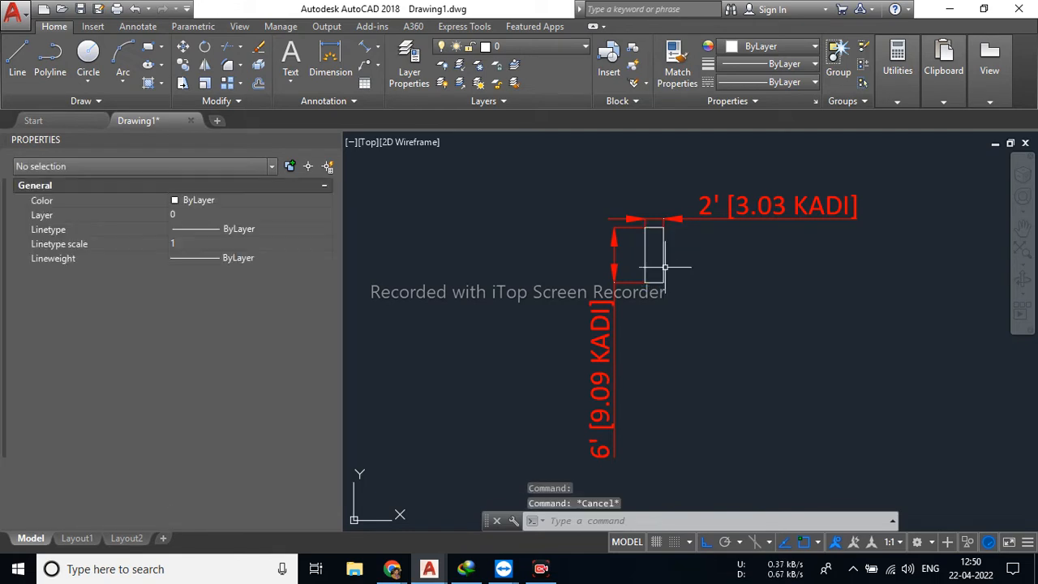
Reselect the small rectangle, examine its area and length among the geometry properties, and deselect it.
left_click(663, 243)
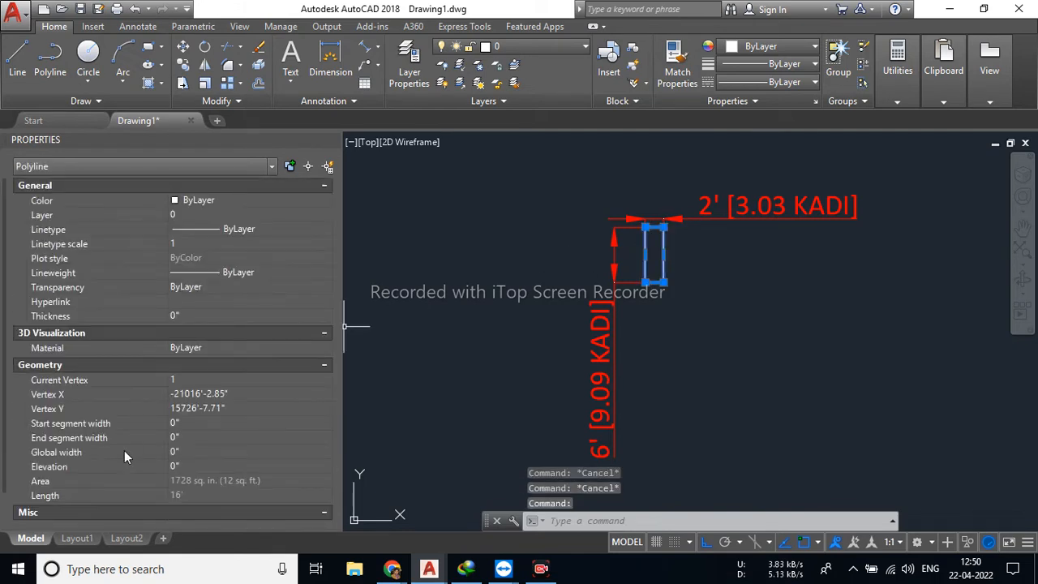
scroll(154, 430, "down", 1)
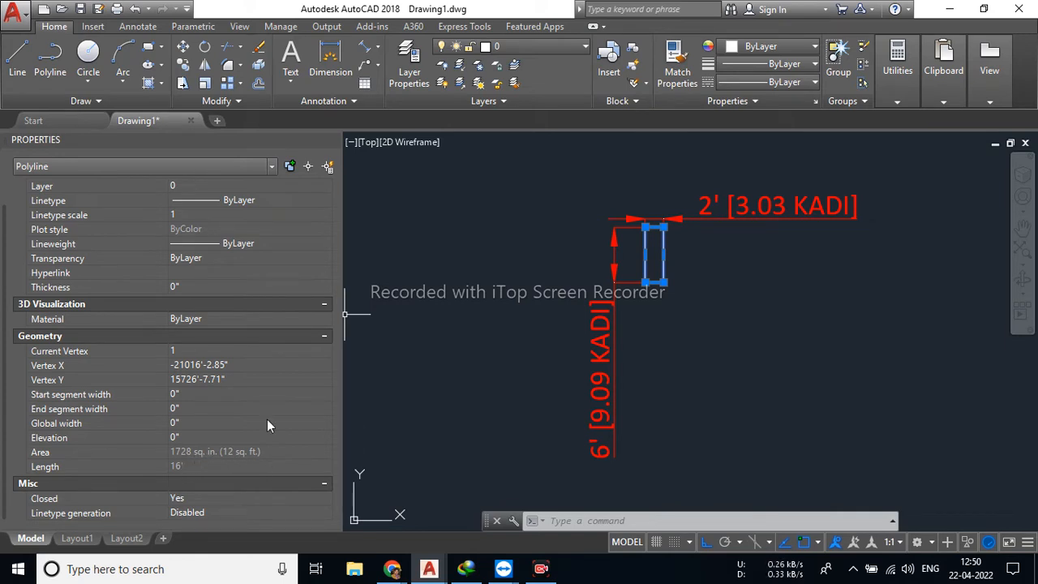
left_click(762, 306)
key("Escape")
key("Escape")
key("Escape")
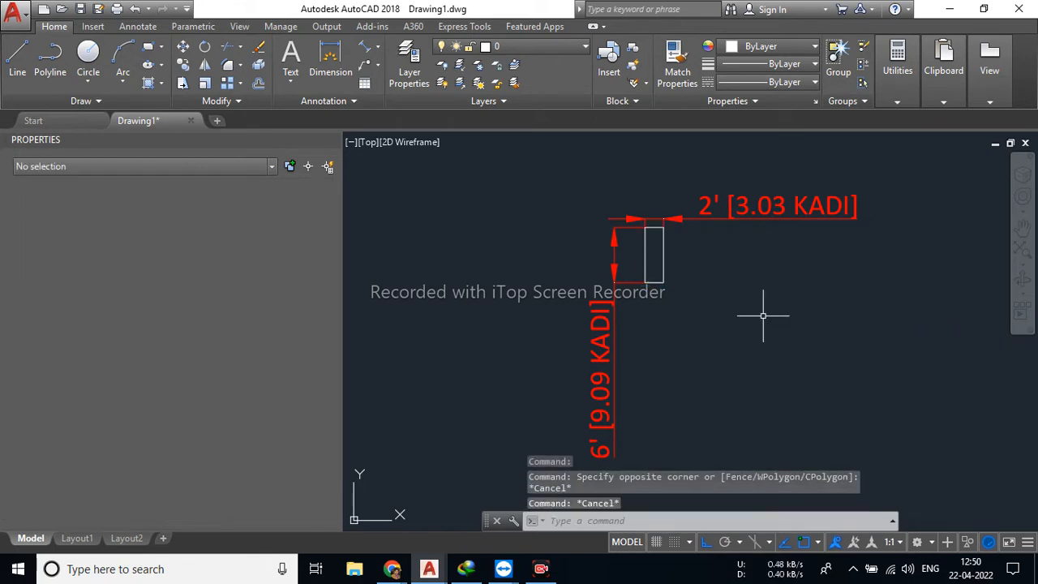
Delete the small test rectangle together with its width and height dimensions.
left_click(541, 188)
left_click(859, 371)
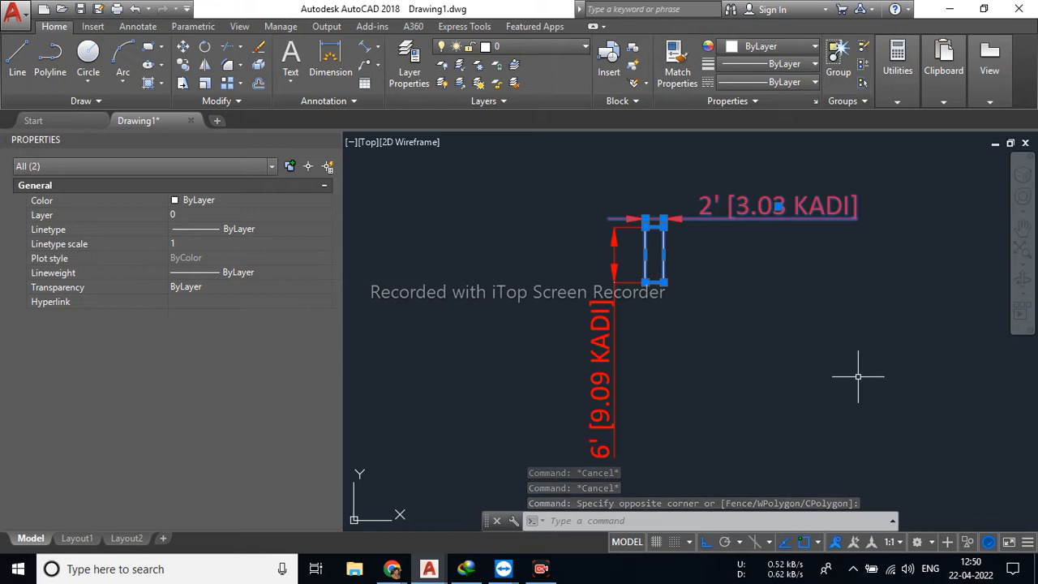
key("Delete")
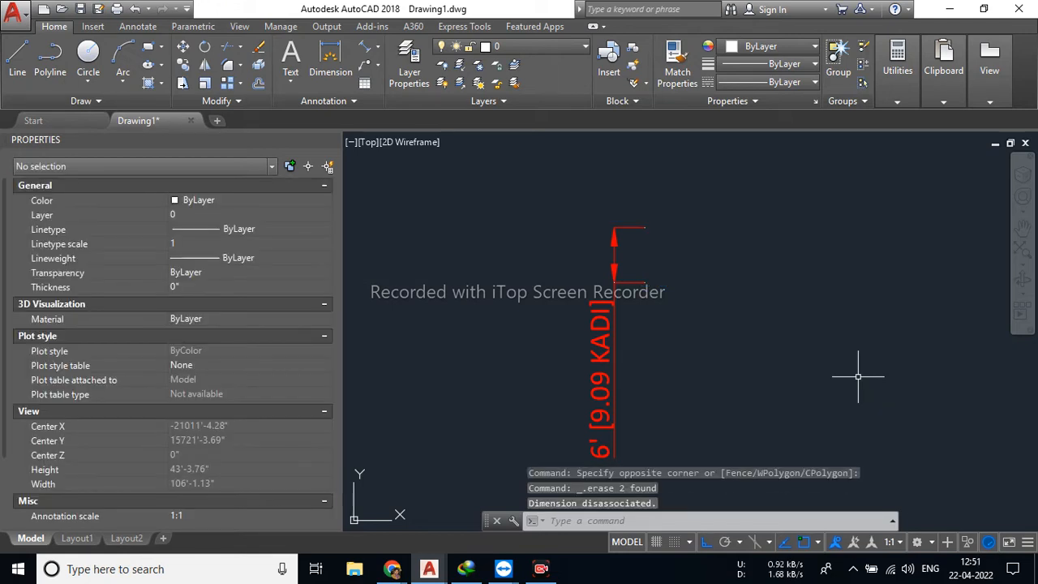
left_click(718, 212)
left_click(548, 368)
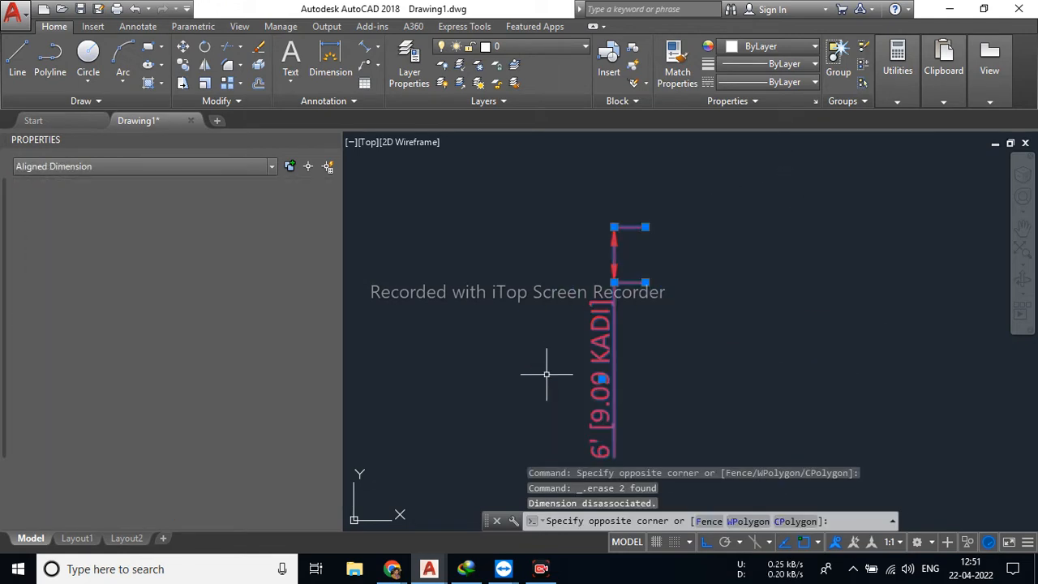
key("Delete")
Locate plot 470 in the village map and check how far its existing parcel polyline runs around the plot.
scroll(577, 343, "down", 5)
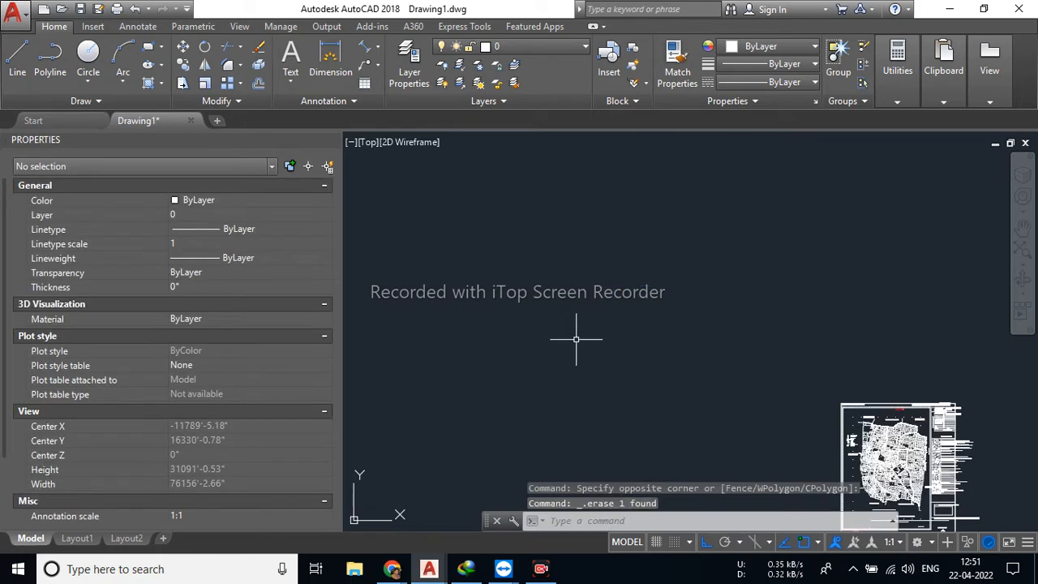
scroll(632, 369, "up", 8)
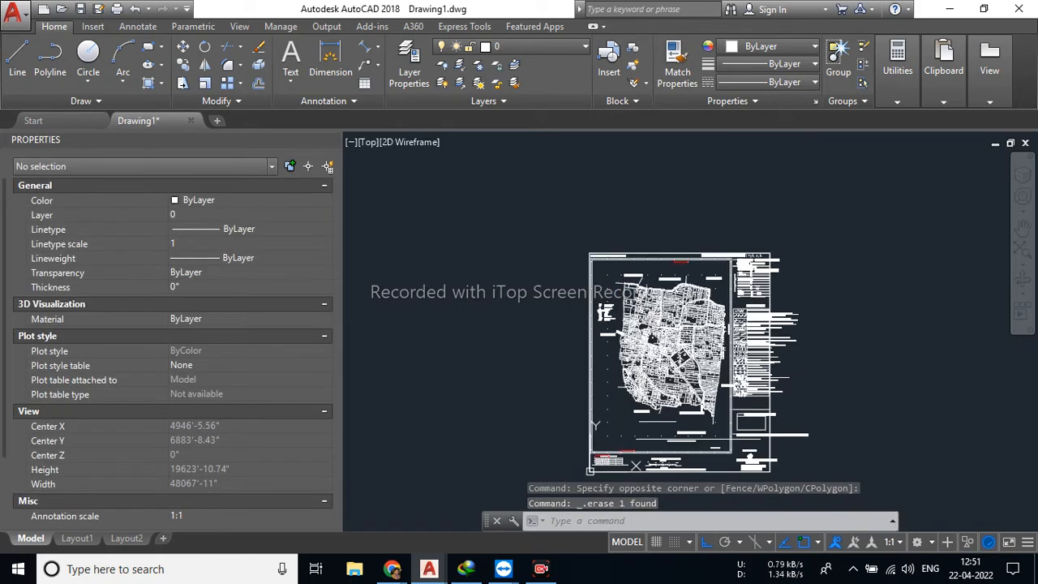
scroll(747, 265, "up", 6)
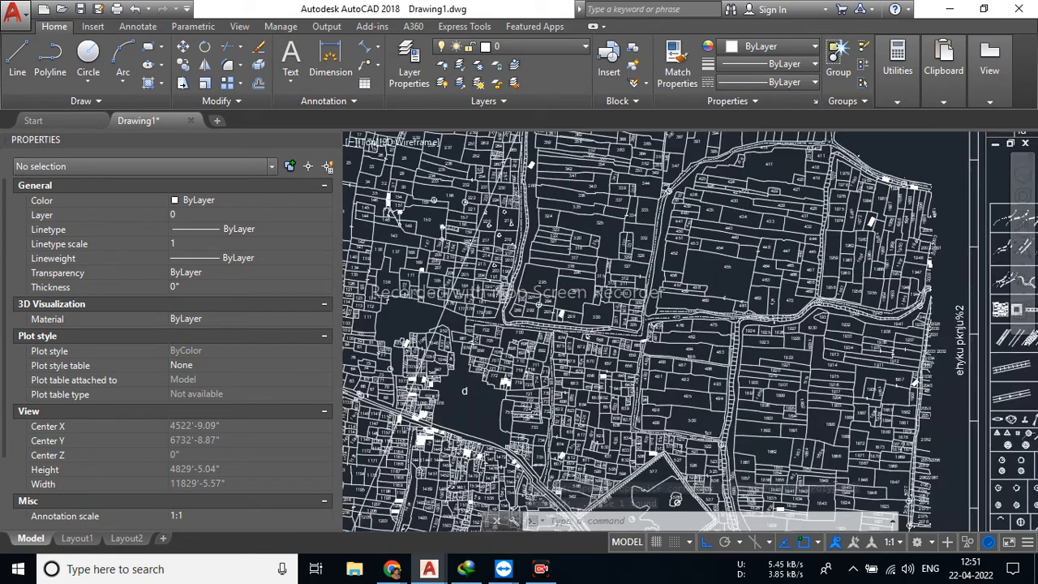
scroll(748, 265, "up", 2)
middle_click_drag(747, 278, 614, 337)
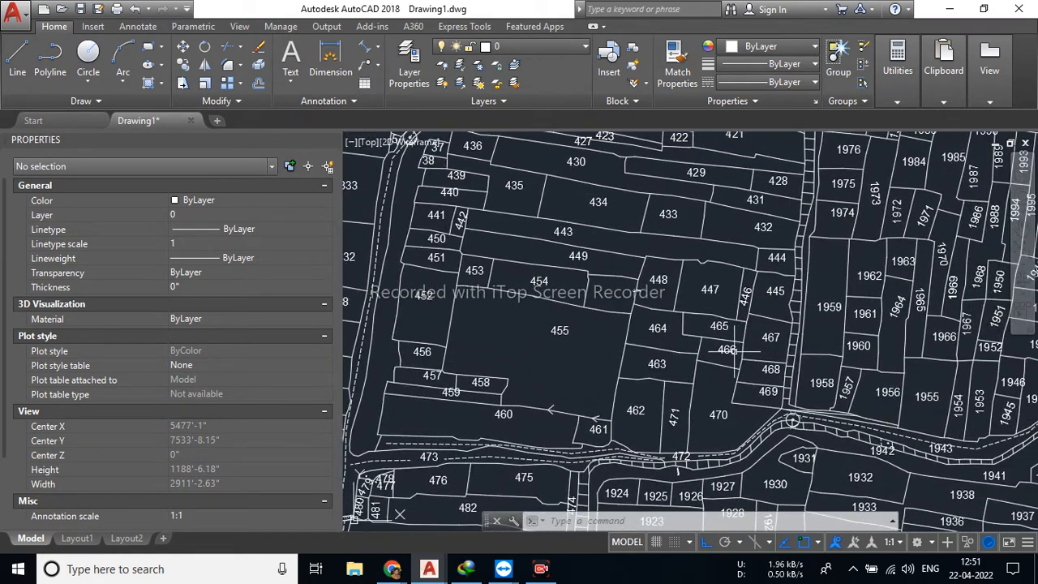
middle_click_drag(719, 414, 712, 363)
scroll(713, 363, "up", 4)
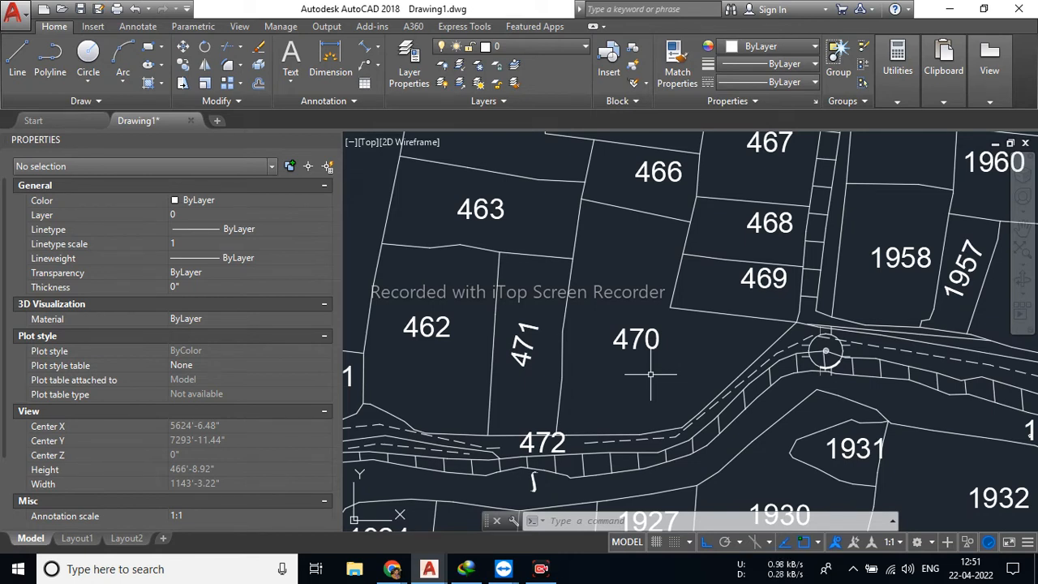
left_click(617, 318)
left_click(660, 369)
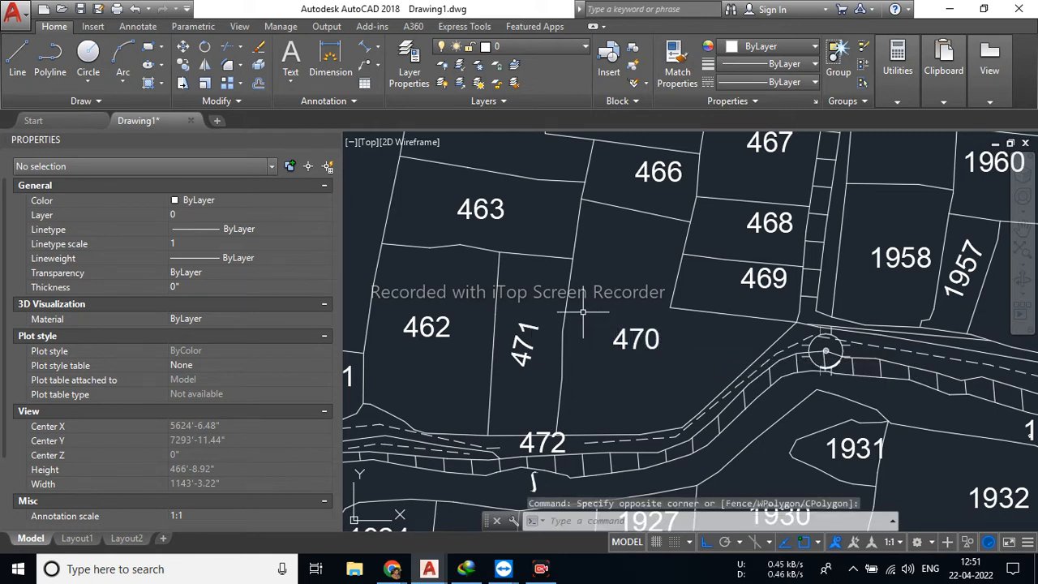
key("Escape")
key("Escape")
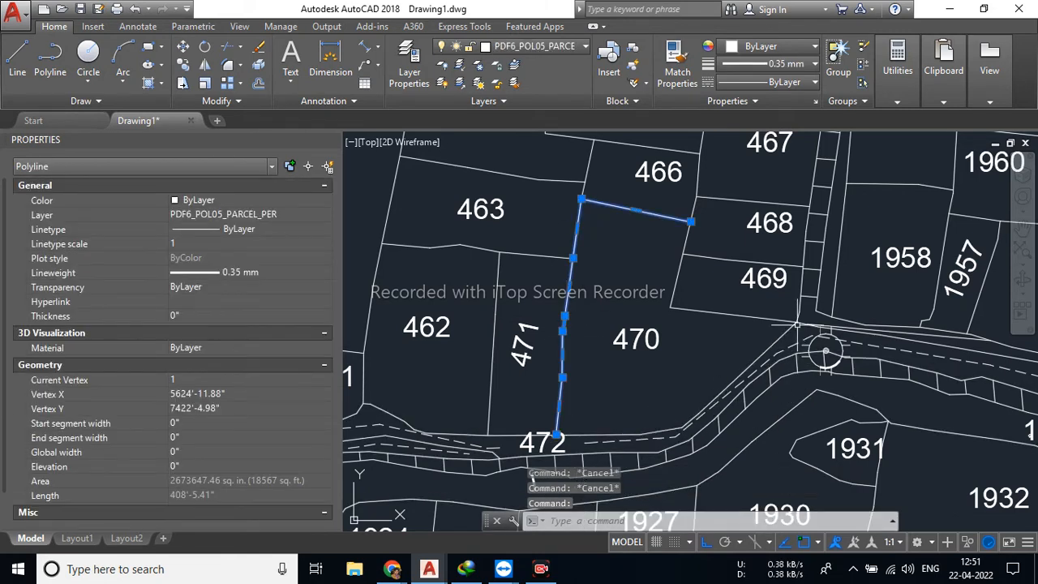
key("Escape")
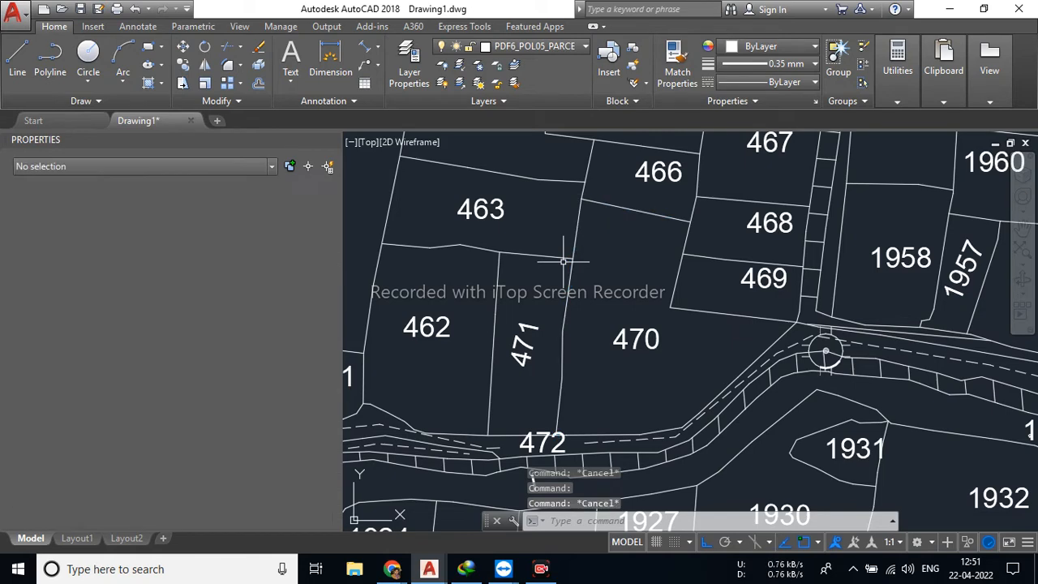
left_click(162, 84)
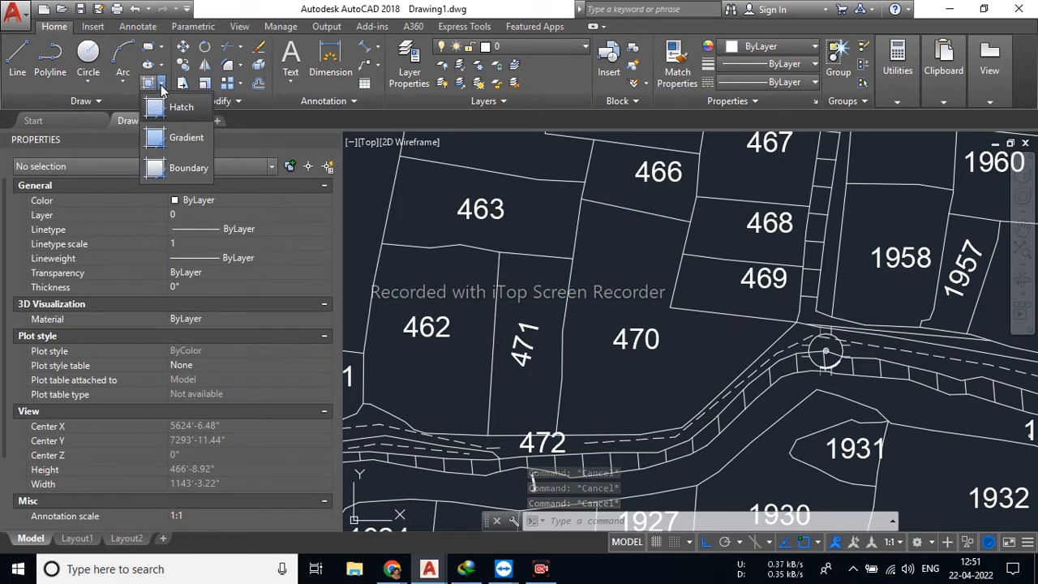
left_click(184, 168)
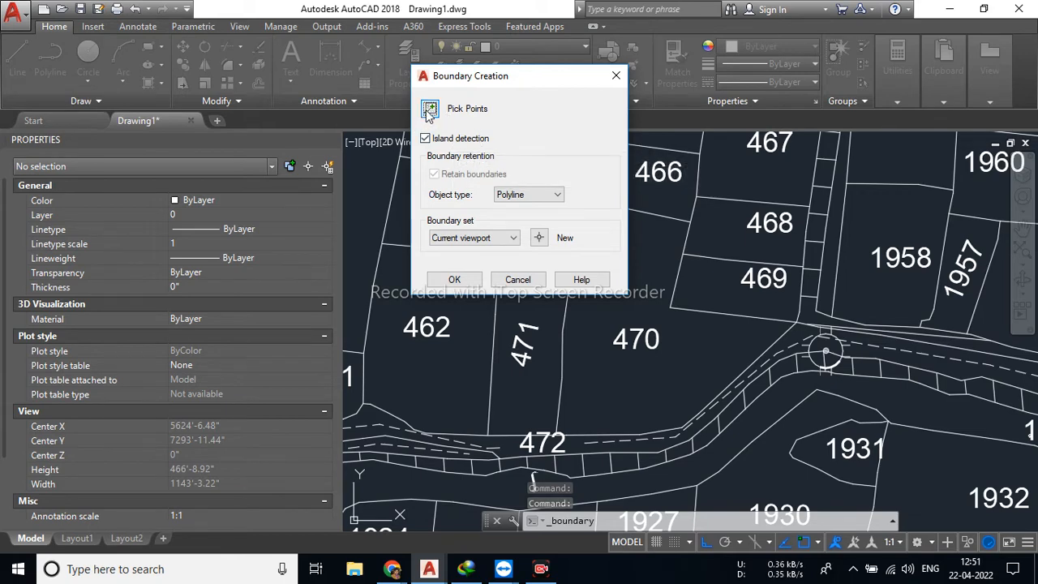
left_click(427, 112)
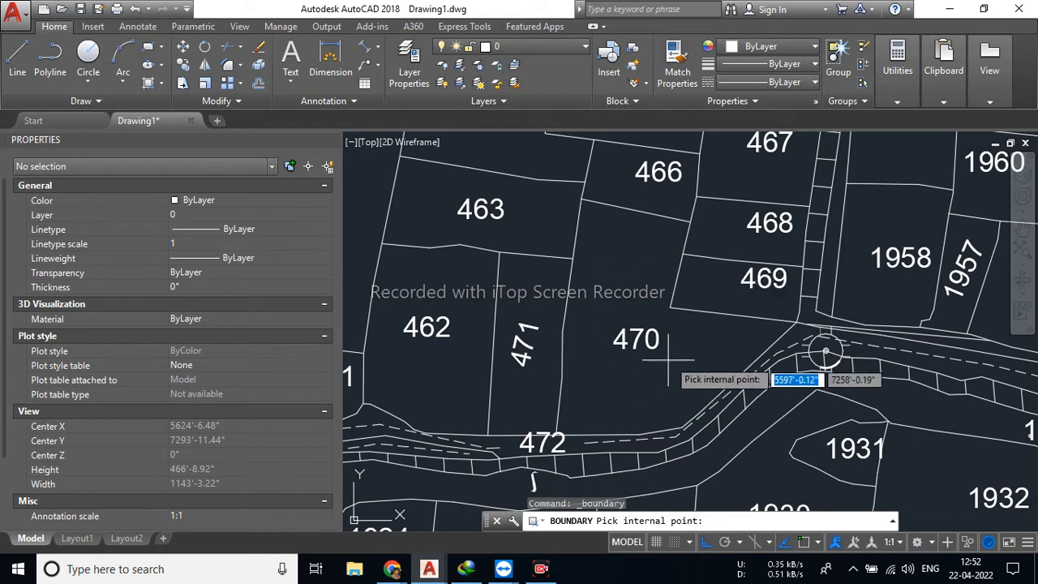
left_click(634, 275)
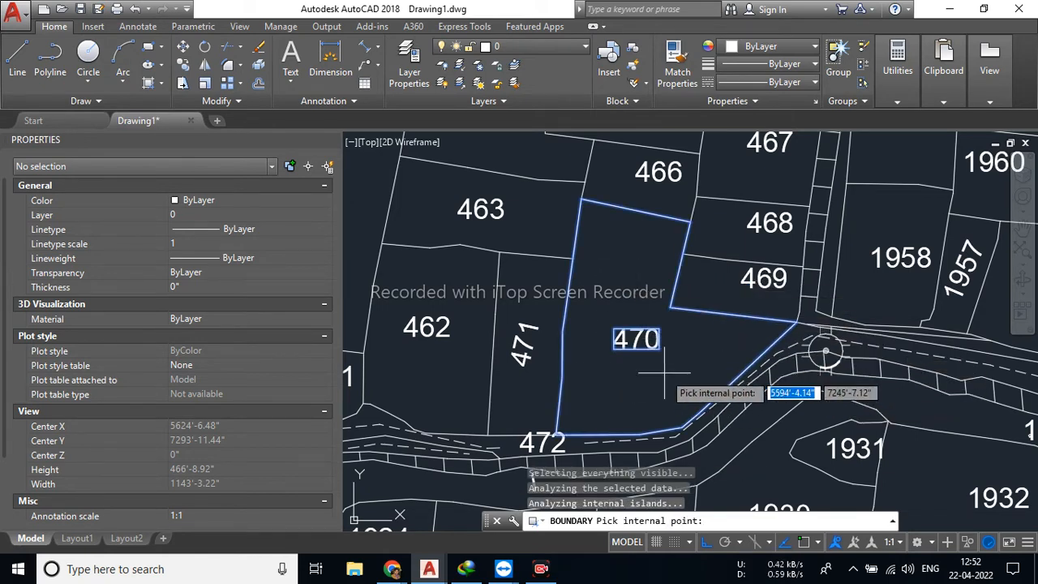
key("Escape")
key("Escape")
key("Escape")
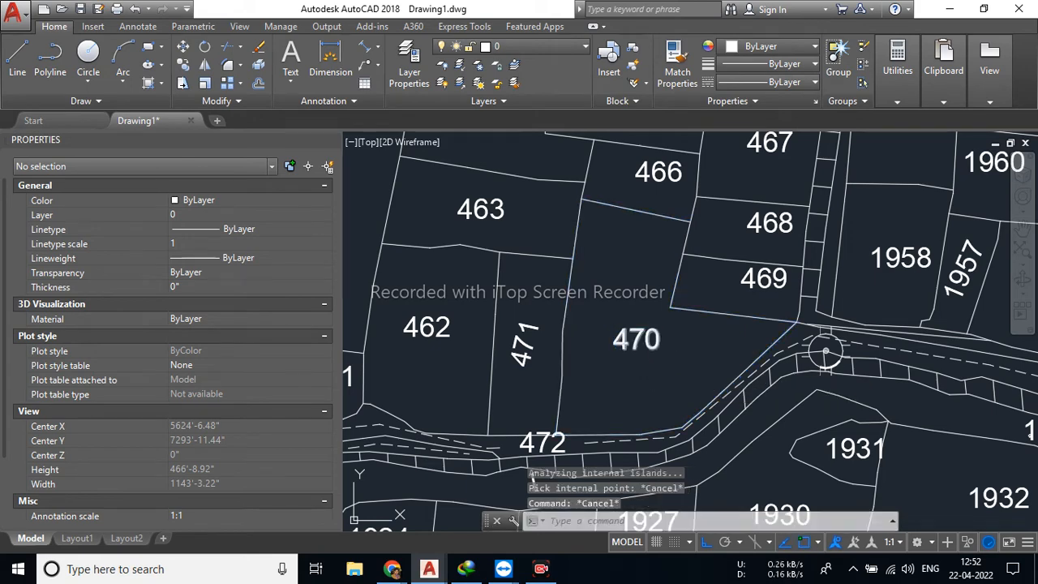
Delete the number label 470 from inside its plot, leaving the surrounding parcel polyline deselected.
left_click(657, 331)
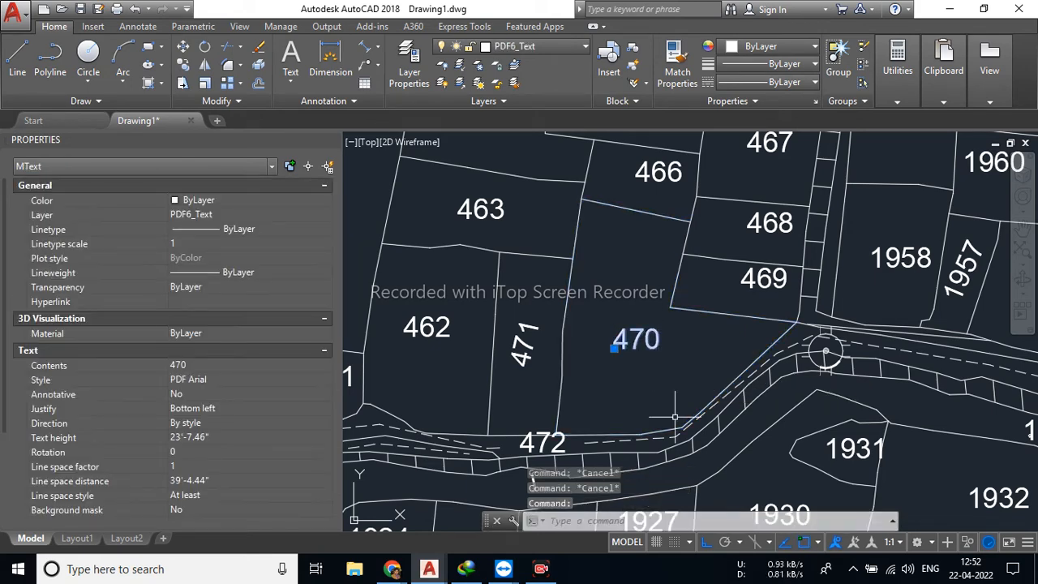
key("Delete")
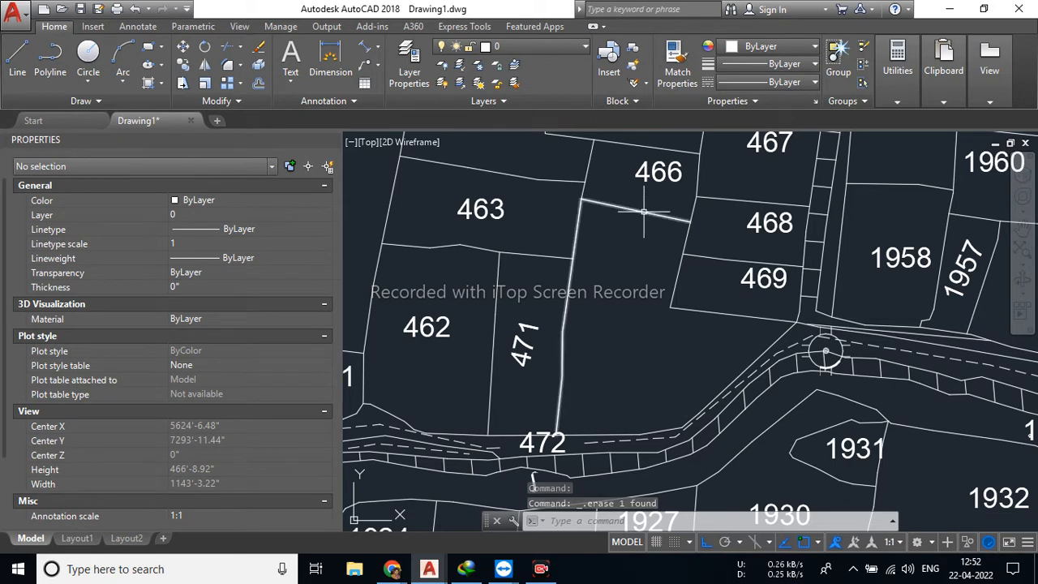
left_click(638, 235)
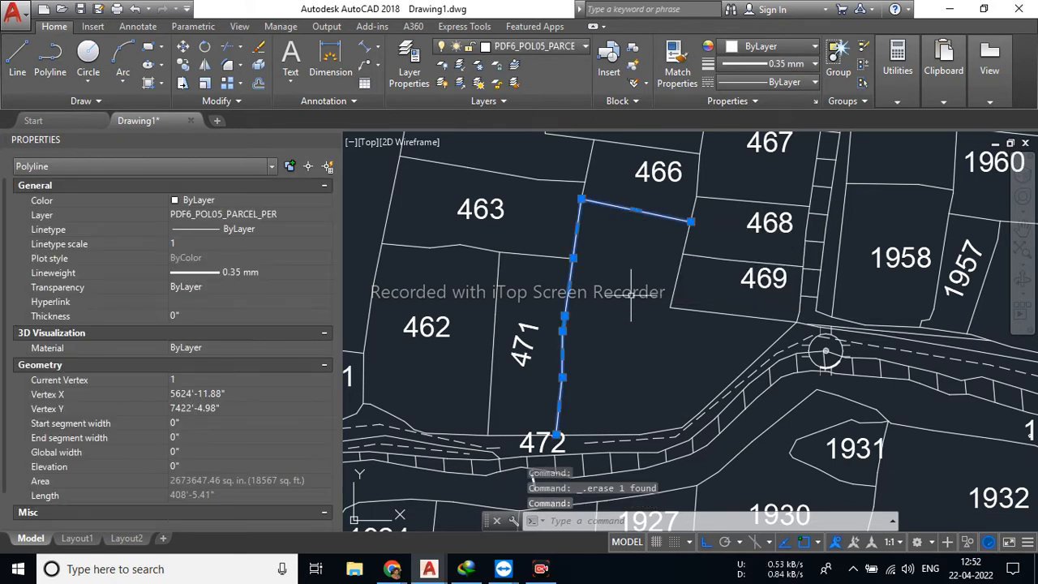
key("Escape")
key("Escape")
key("Escape")
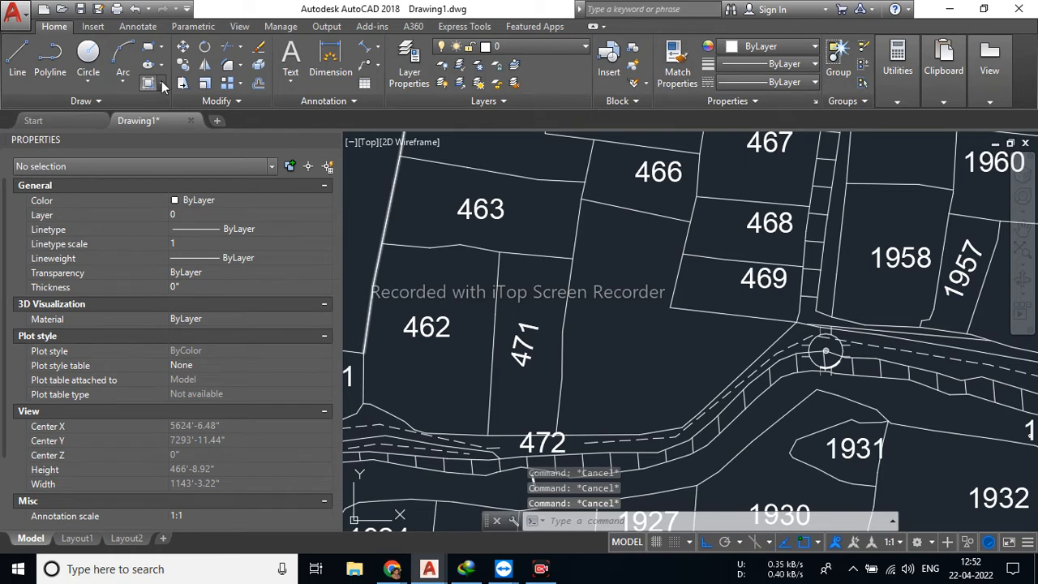
Create a closed polyline boundary, with island detection on, from a point inside the now unlabelled plot between plots 471 and 469.
left_click(160, 83)
left_click(182, 164)
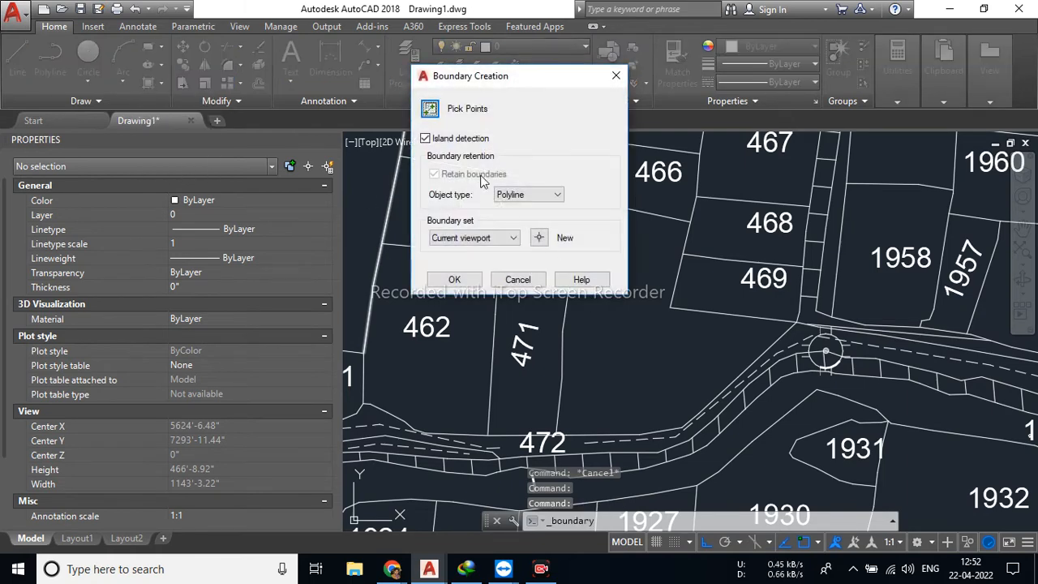
left_click(430, 110)
left_click(641, 351)
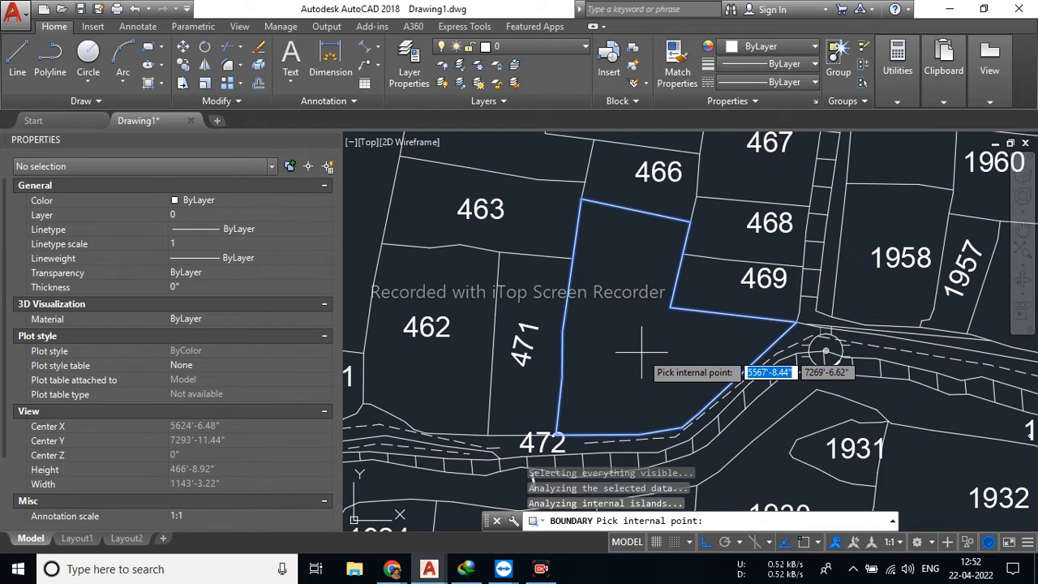
key("Return")
key("Escape")
key("Escape")
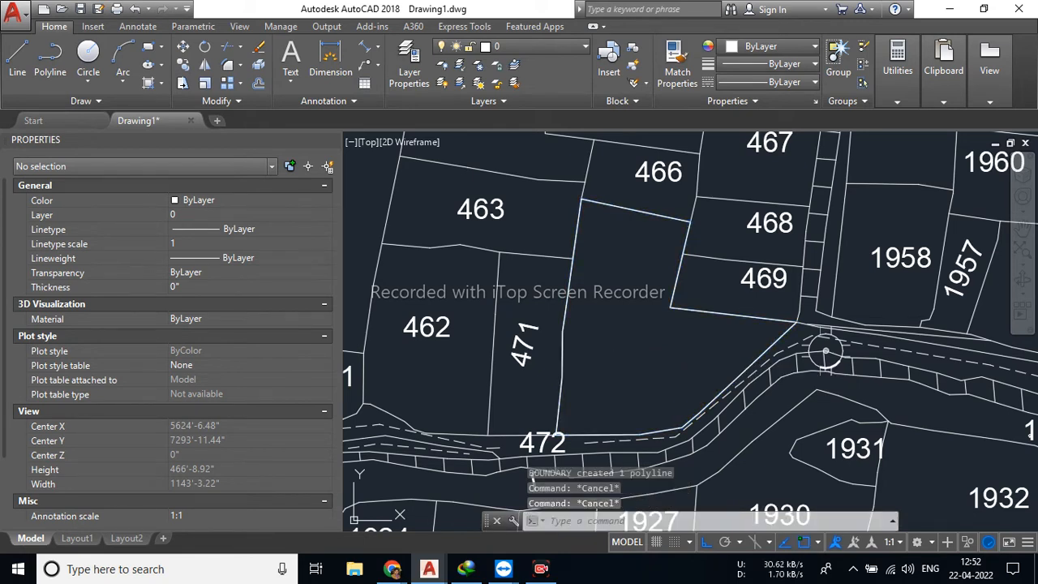
left_click(643, 344)
key("Escape")
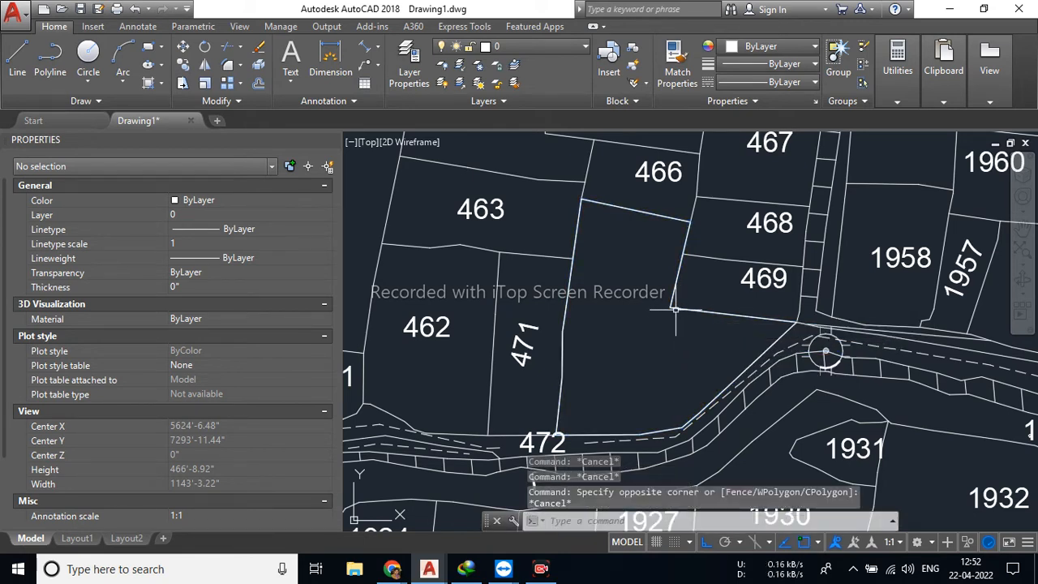
Select the closed boundary polyline of the unlabelled plot, examine its area and length, and deselect it.
left_click(571, 300)
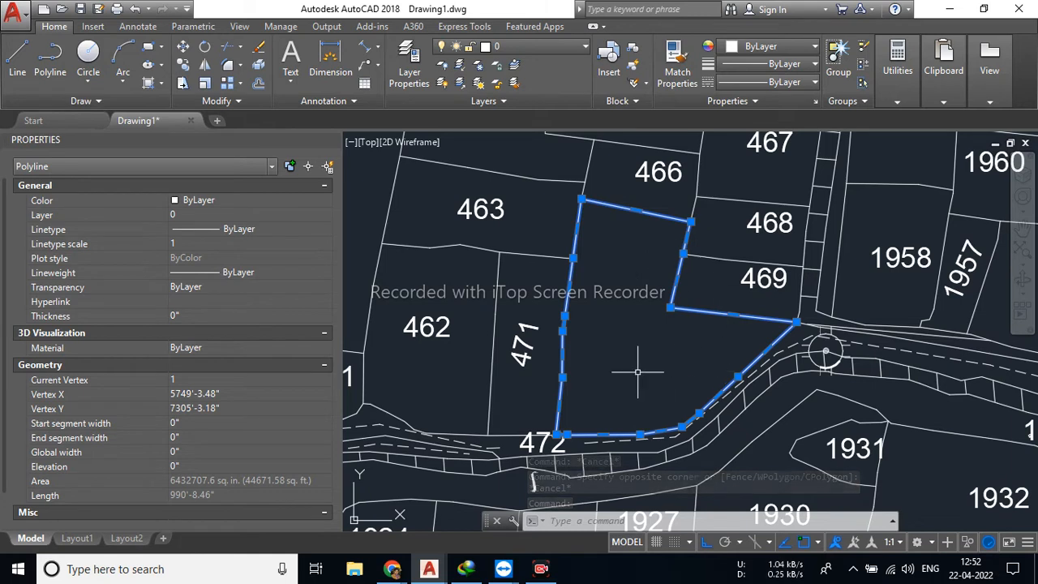
scroll(209, 416, "down", 1)
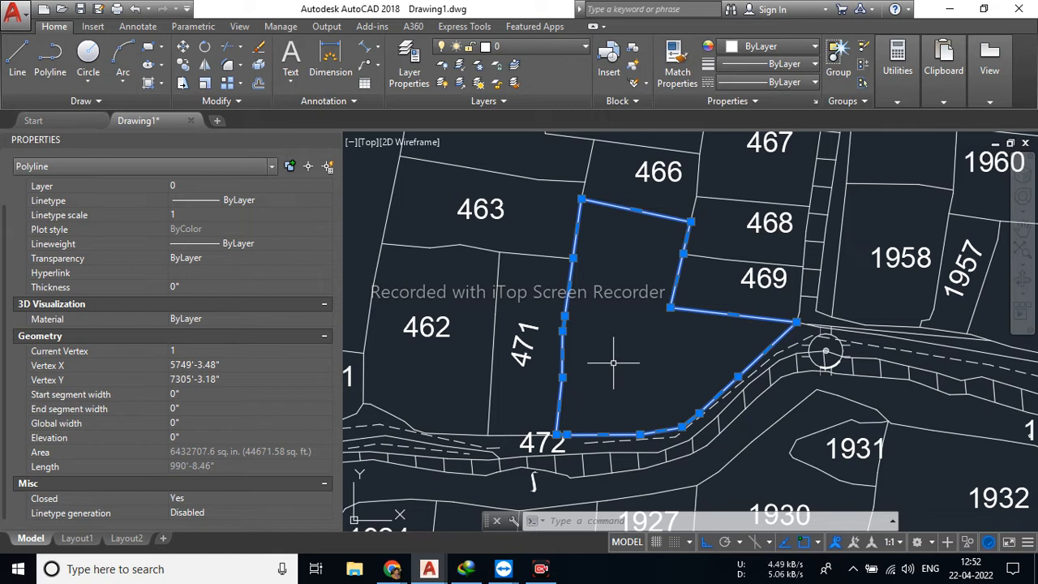
key("Escape")
key("Escape")
key("Escape")
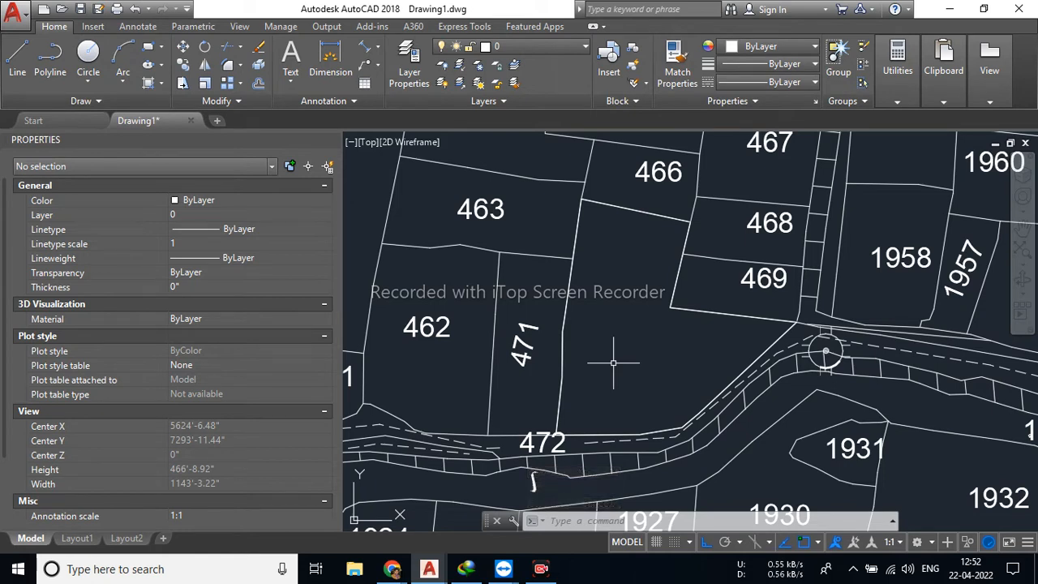
Recheck the geometry values of the closed boundary polyline between plots 471 and 469, then clear the selection.
left_click(561, 394)
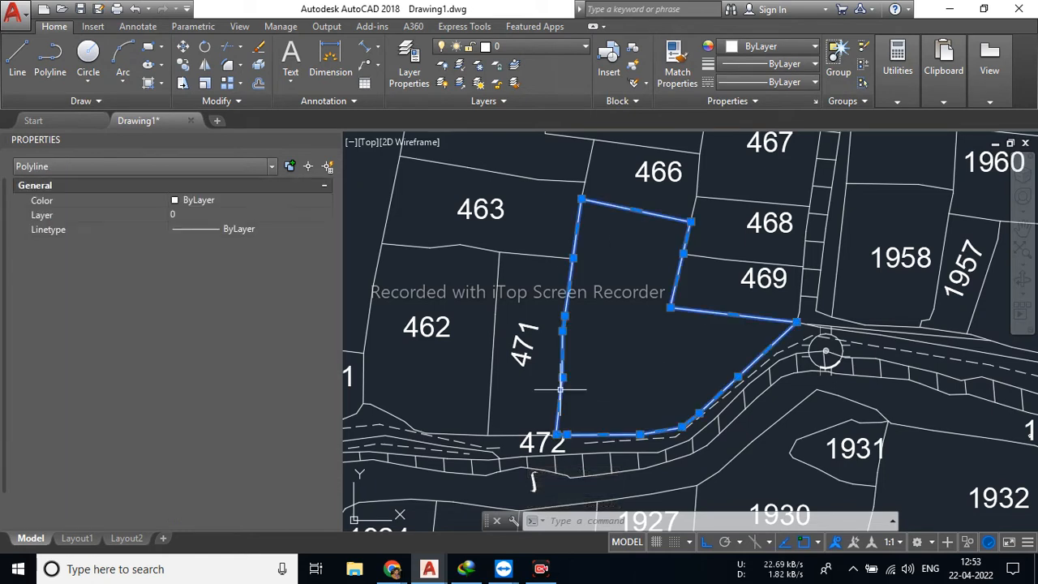
scroll(213, 448, "down", 1)
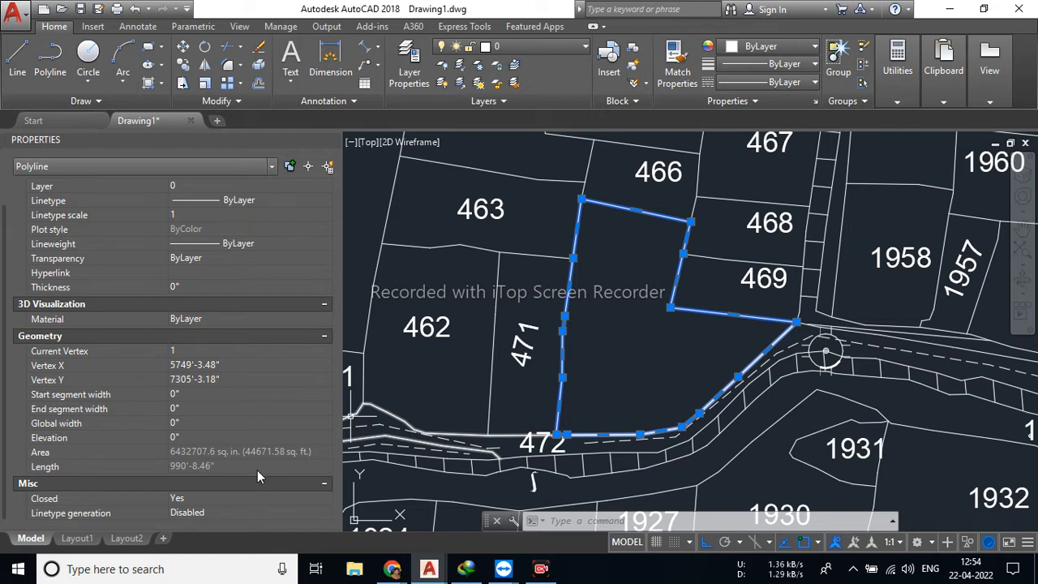
key("Escape")
key("Escape")
key("Escape")
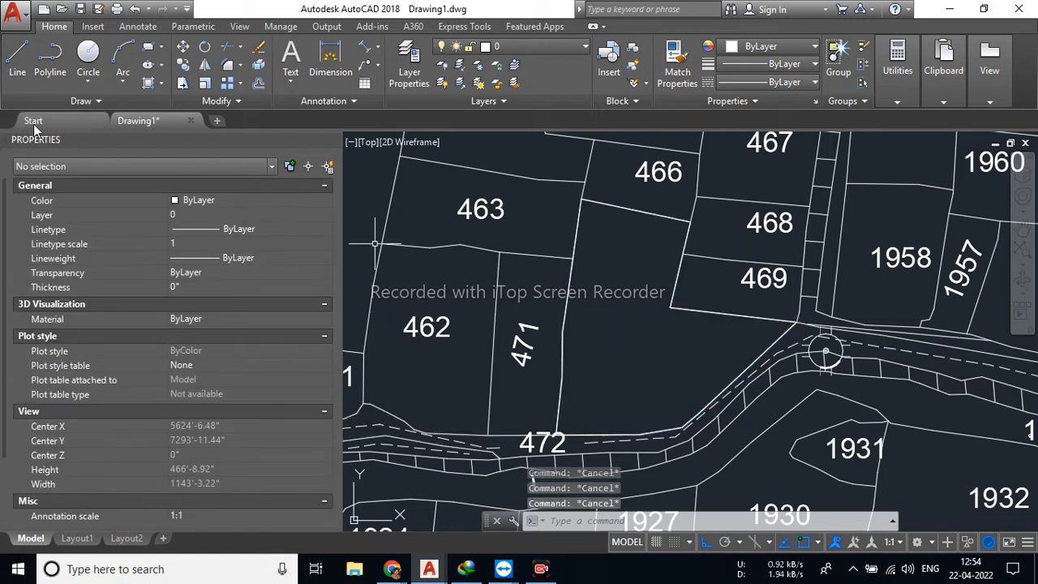
With Ortho off, draw a diagonal line about 258' long from plot 469's lower-left corner across the unlabelled plot to the road near label 472.
left_click(11, 70)
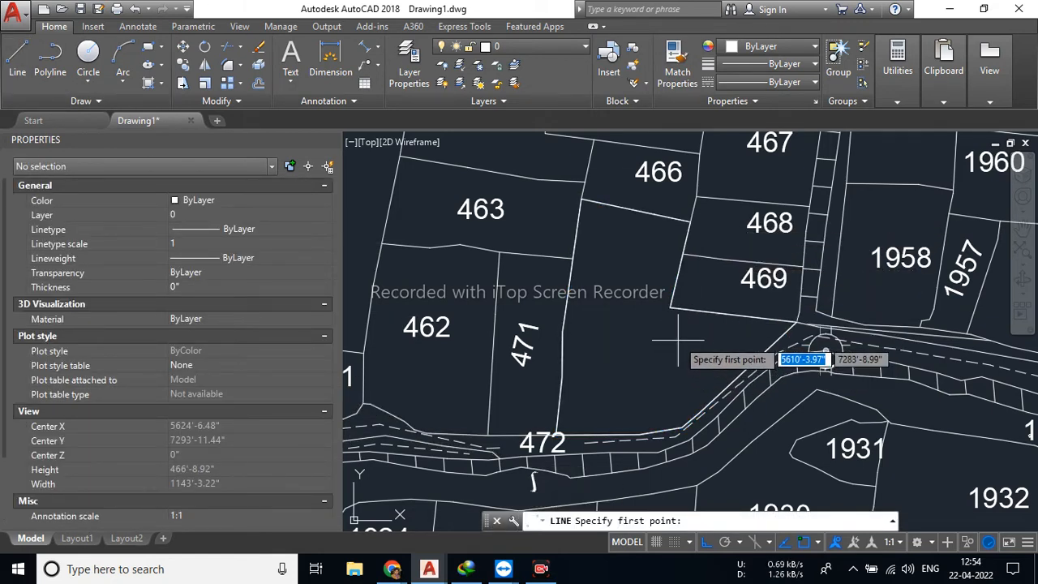
left_click(669, 308)
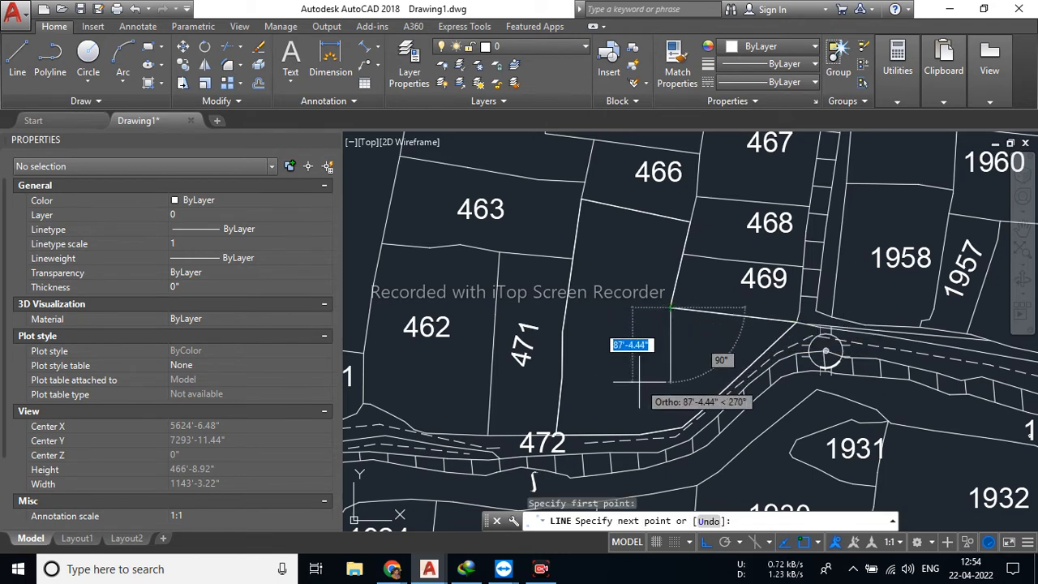
left_click(706, 541)
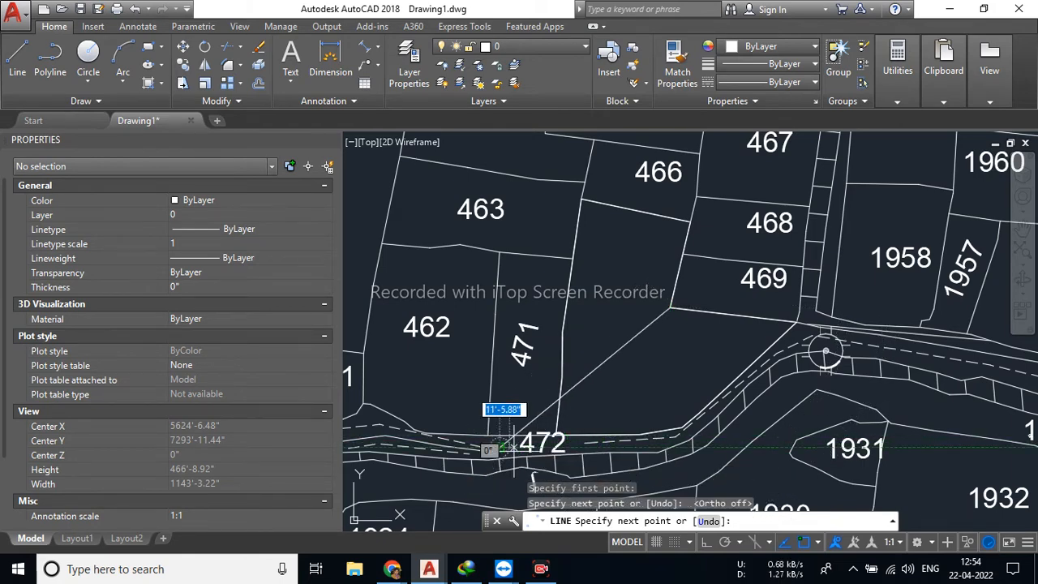
key("Escape")
key("Escape")
key("Escape")
left_click(649, 326)
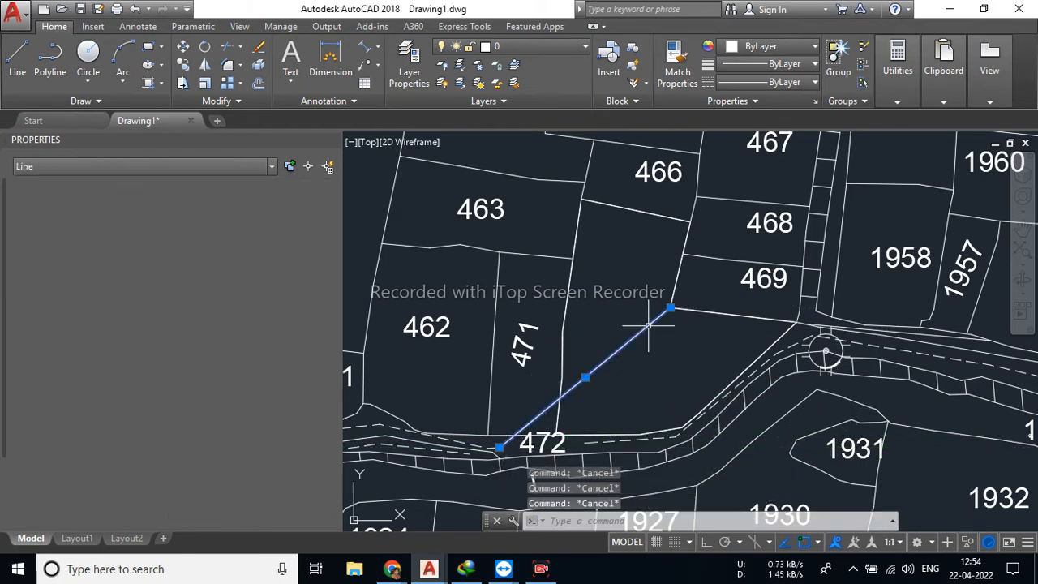
left_click(670, 308)
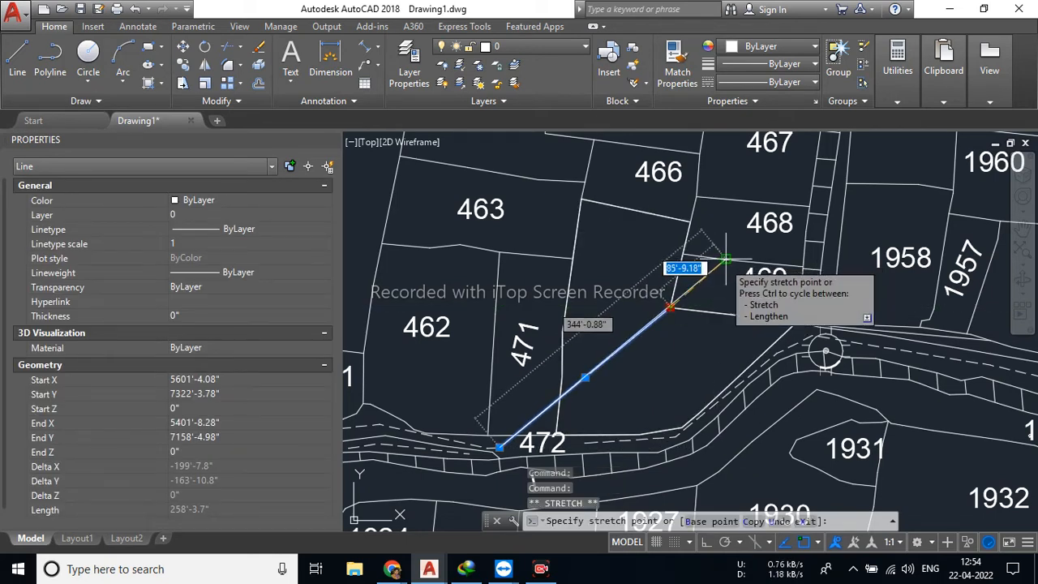
key("Escape")
key("Escape")
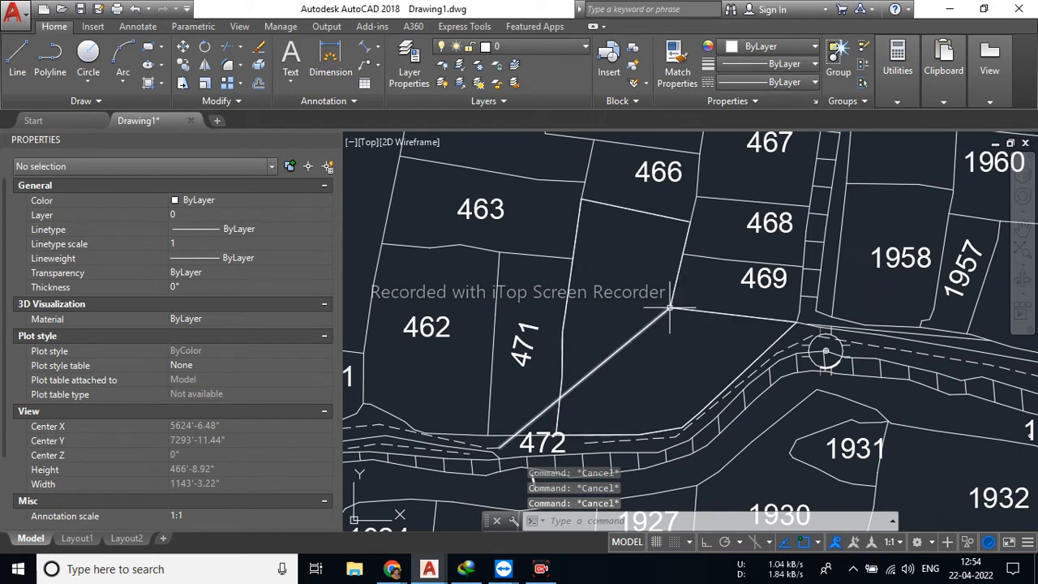
Stretch the diagonal line's lower end to the road just beneath label 472, making the line about 219' long, and deselect it.
left_click(578, 381)
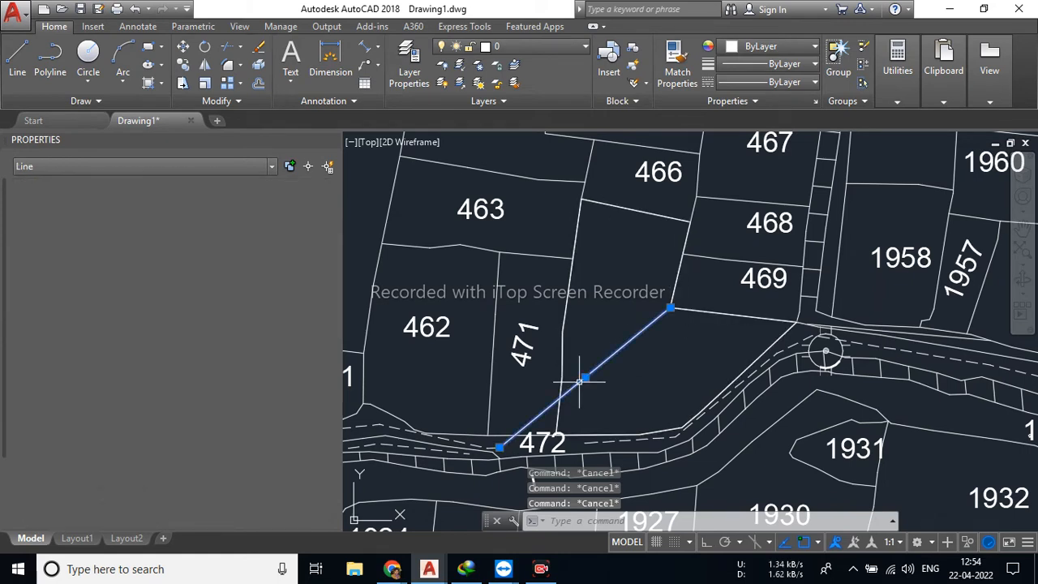
left_click(498, 446)
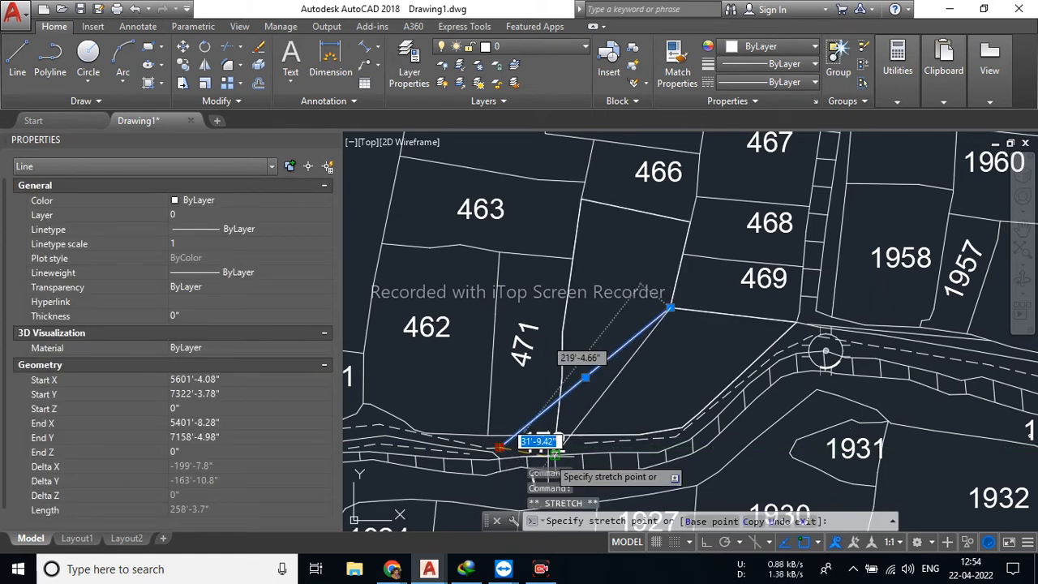
left_click(554, 455)
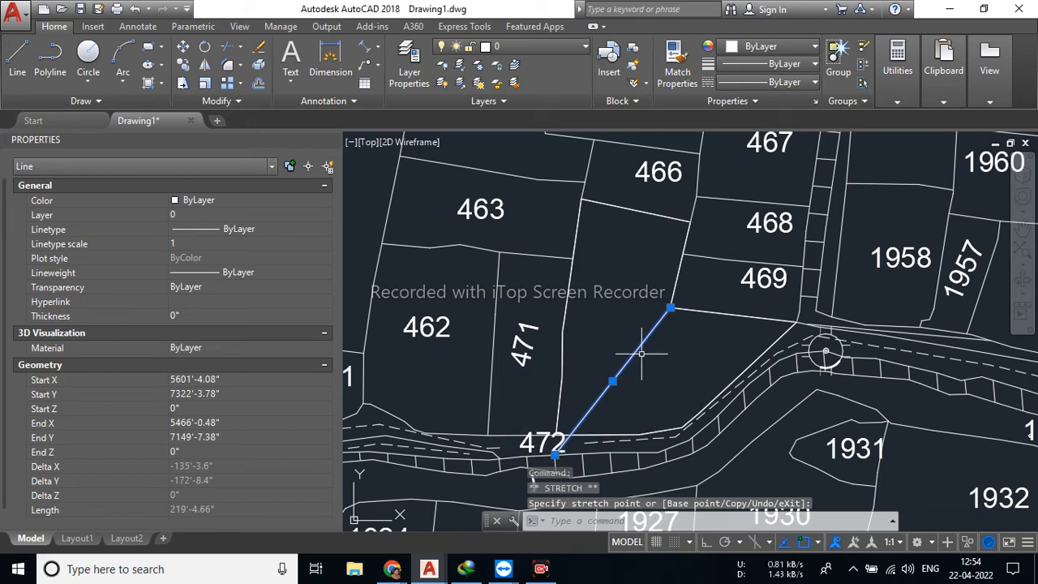
left_click(594, 324)
key("Escape")
left_click(655, 362)
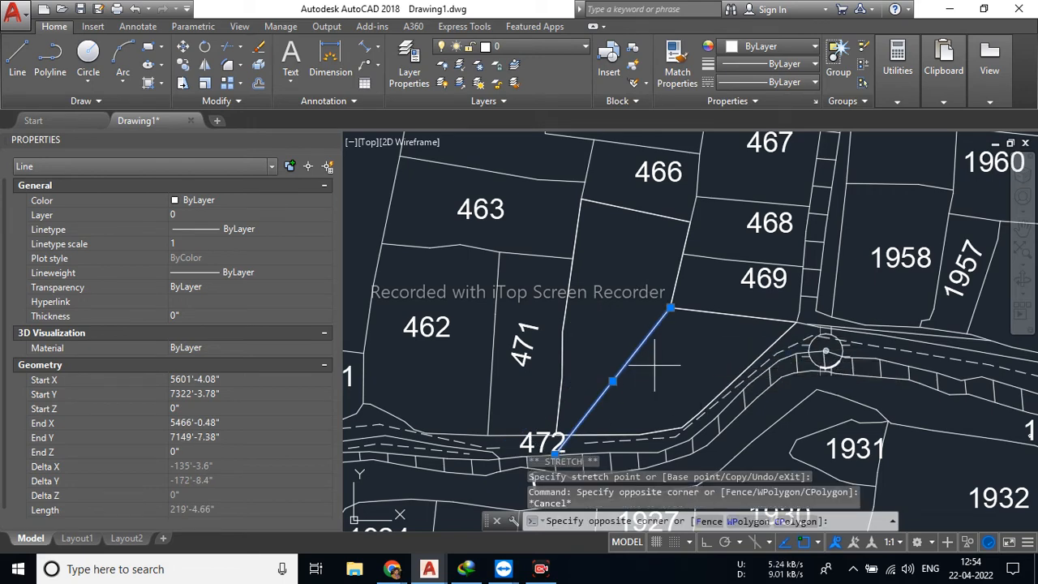
left_click(631, 321)
key("Escape")
key("Escape")
key("Escape")
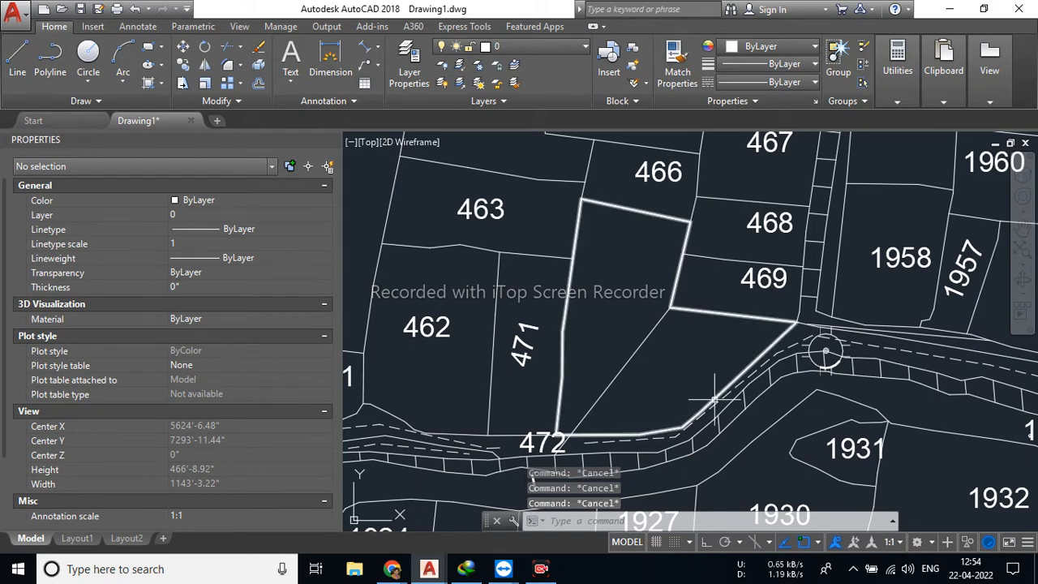
left_click(695, 356)
key("Escape")
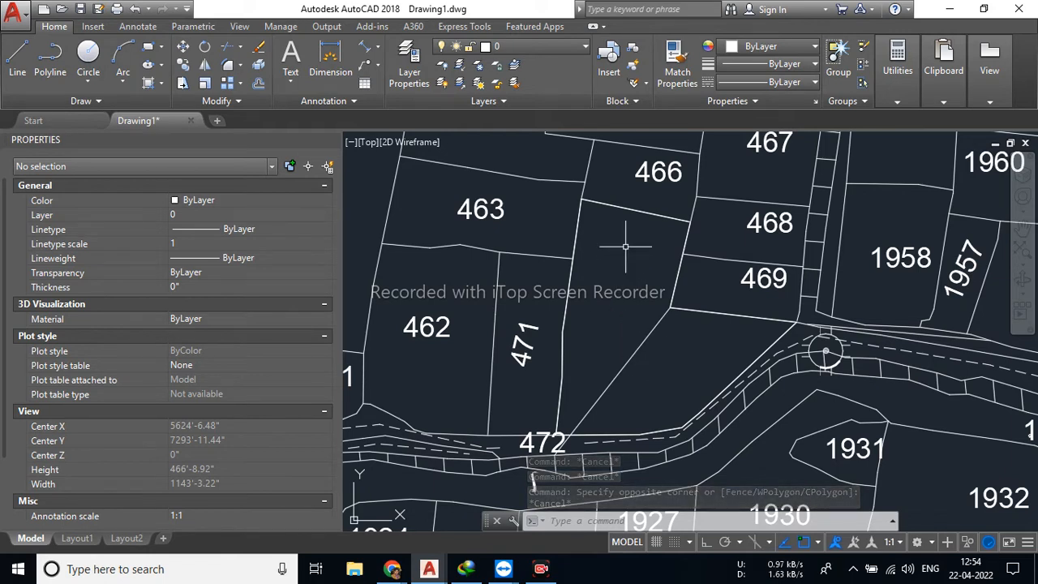
left_click(601, 396)
key("Escape")
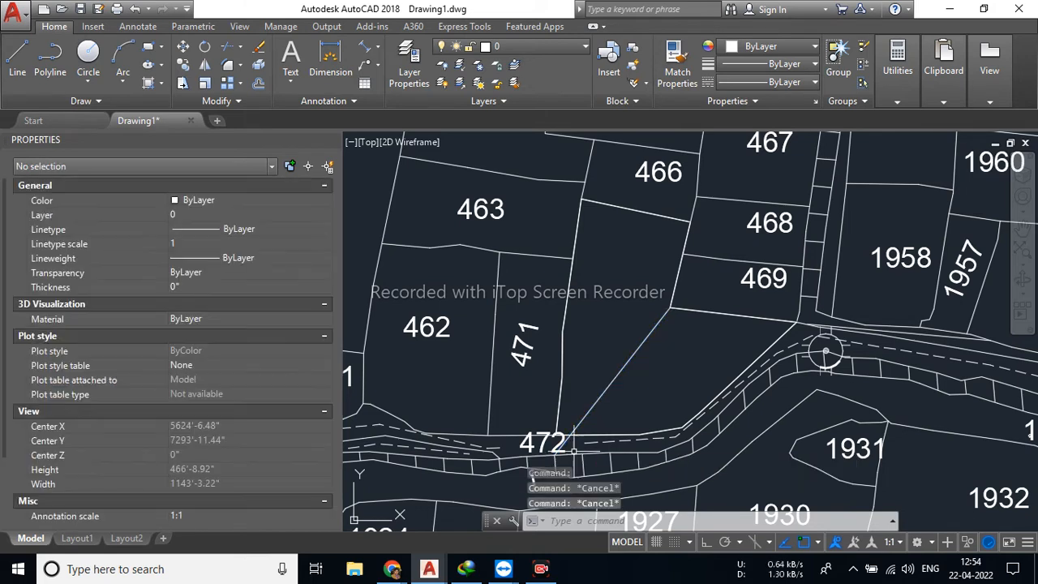
Stretch the diagonal line's lower end down past the road below label 472, making it about 288' long, and deselect it.
left_click(603, 390)
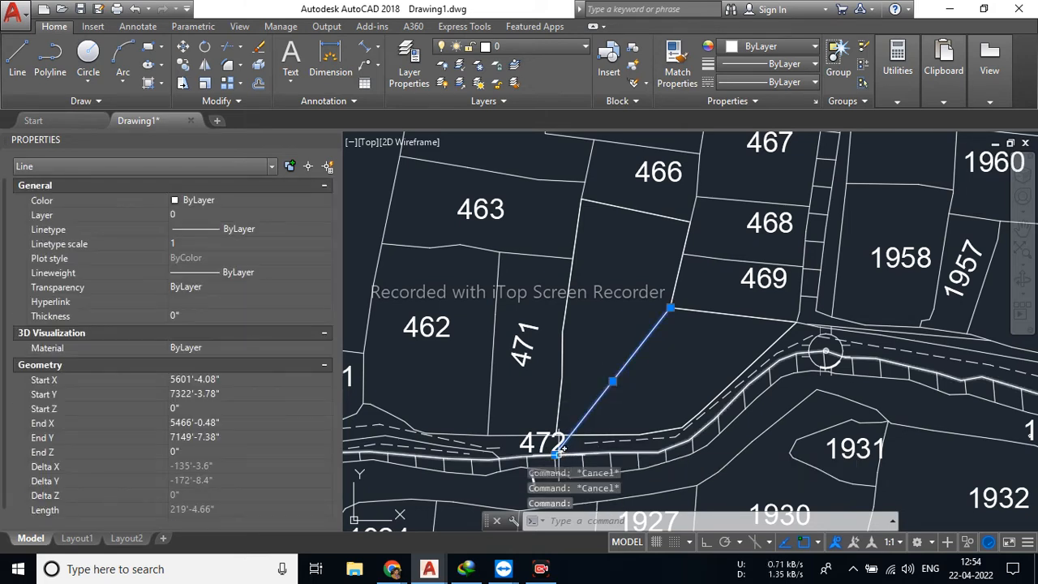
left_click(555, 455)
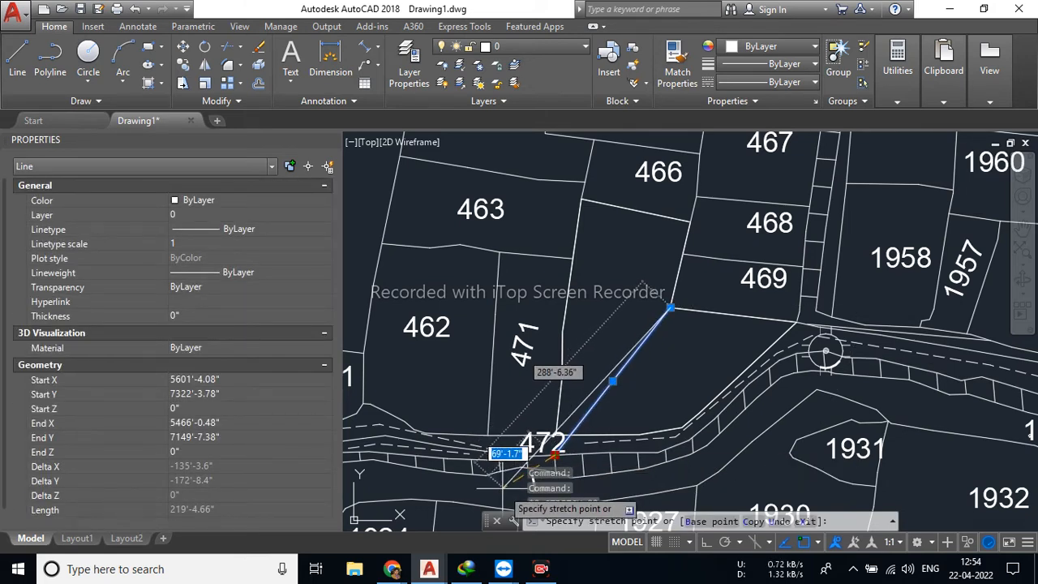
key("Escape")
key("Escape")
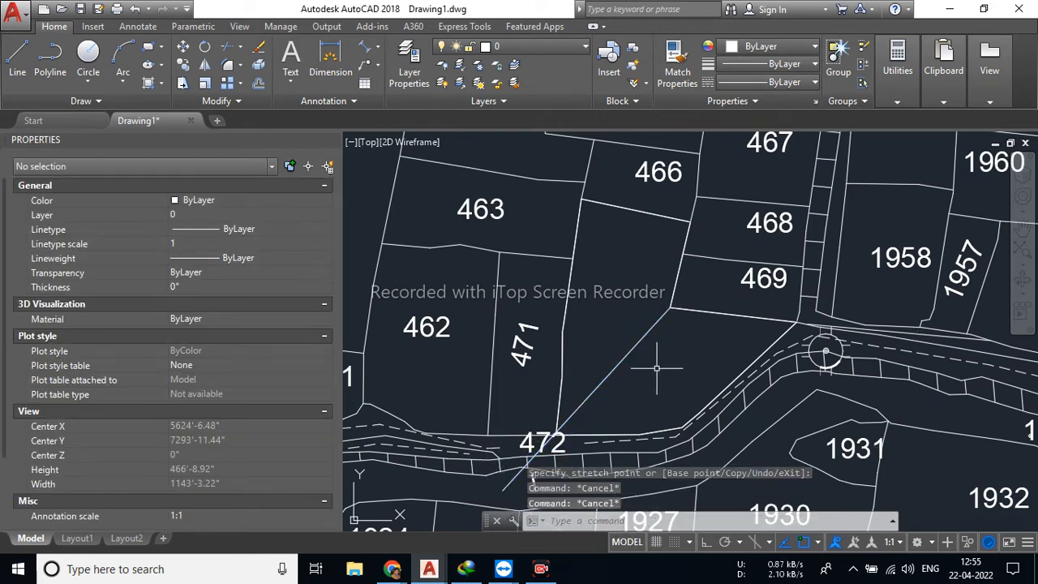
Load the CD.VLX application from the Desktop with APPLOAD, choosing to always load it, and close the dialog.
left_click(570, 523)
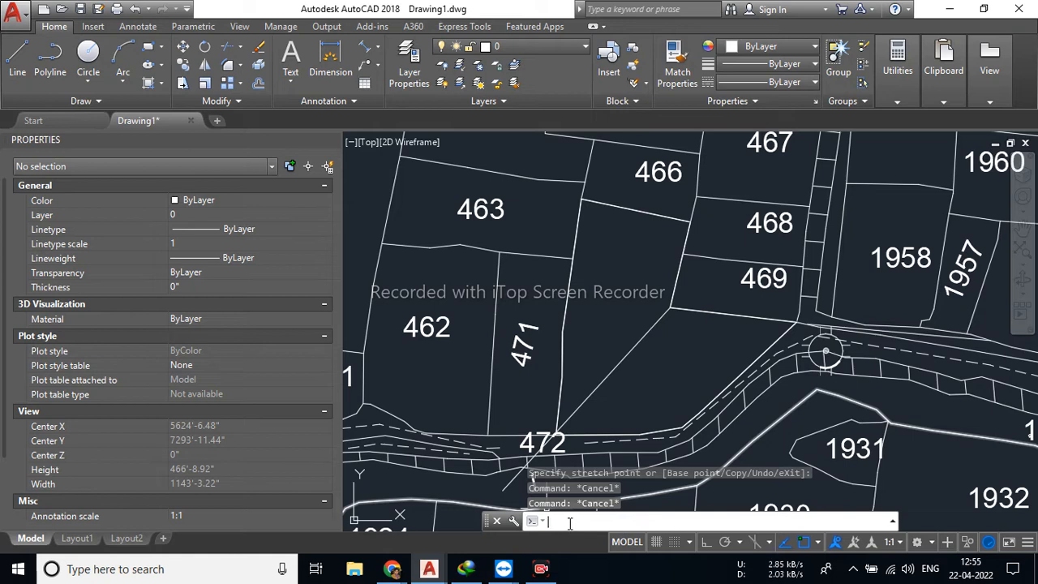
type("APPL")
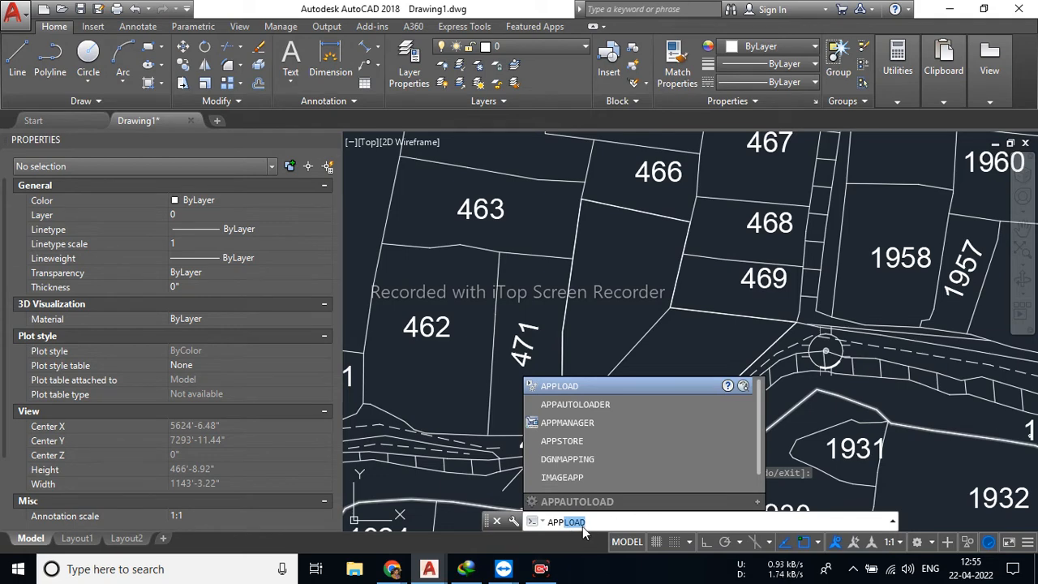
key("Return")
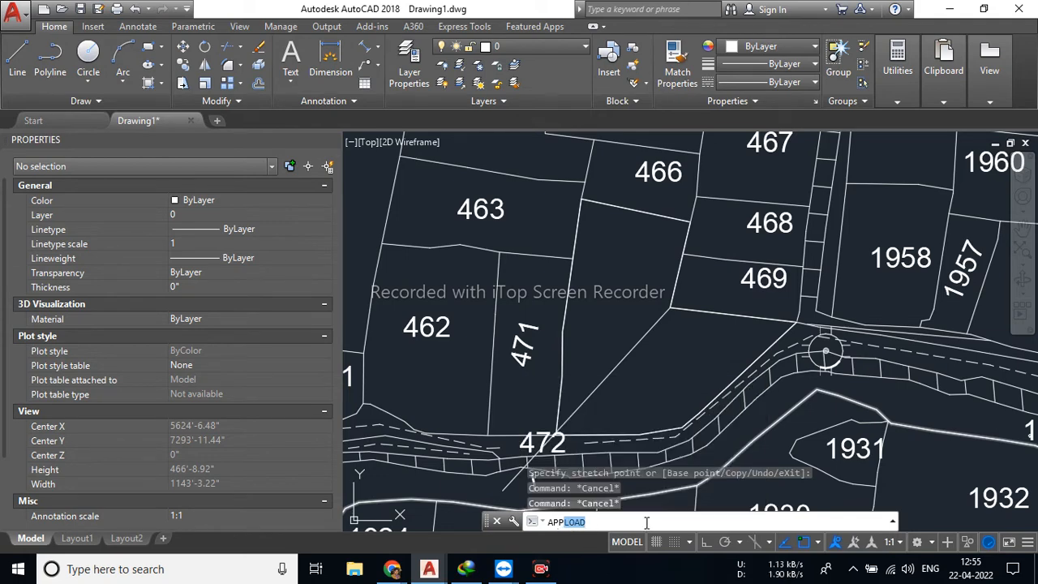
key("Return")
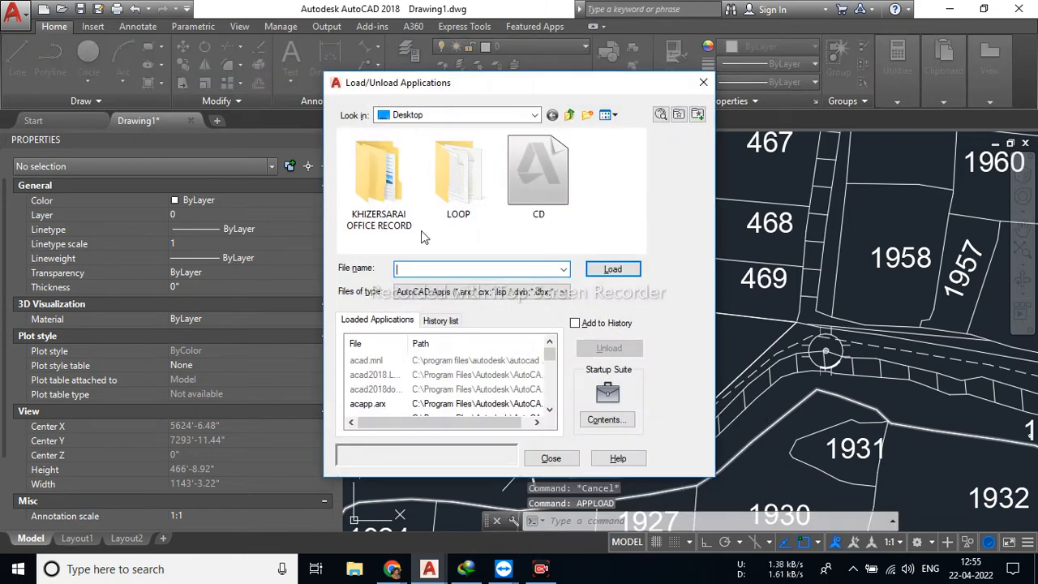
left_click(543, 186)
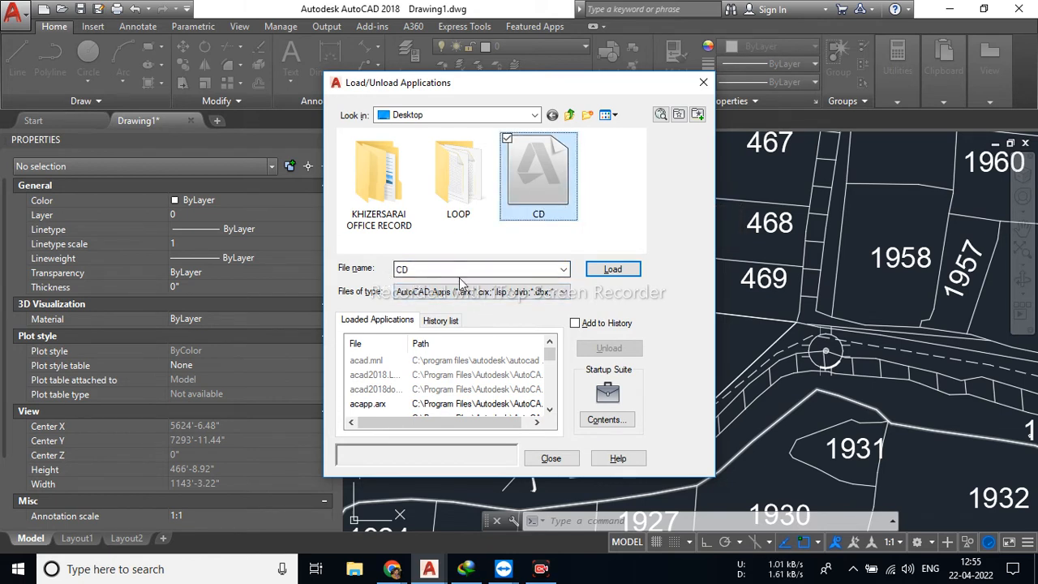
left_click(604, 270)
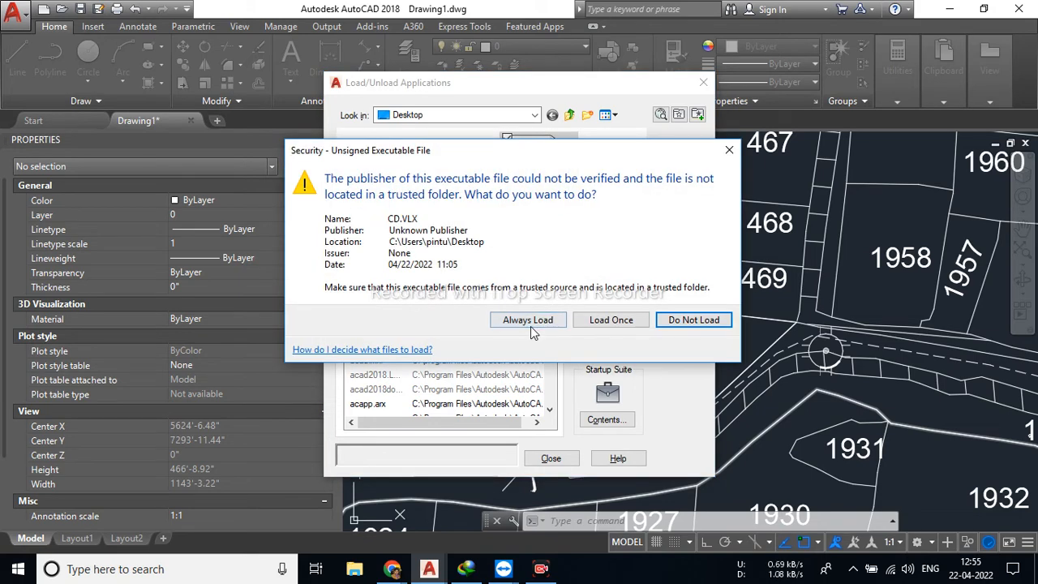
left_click(528, 320)
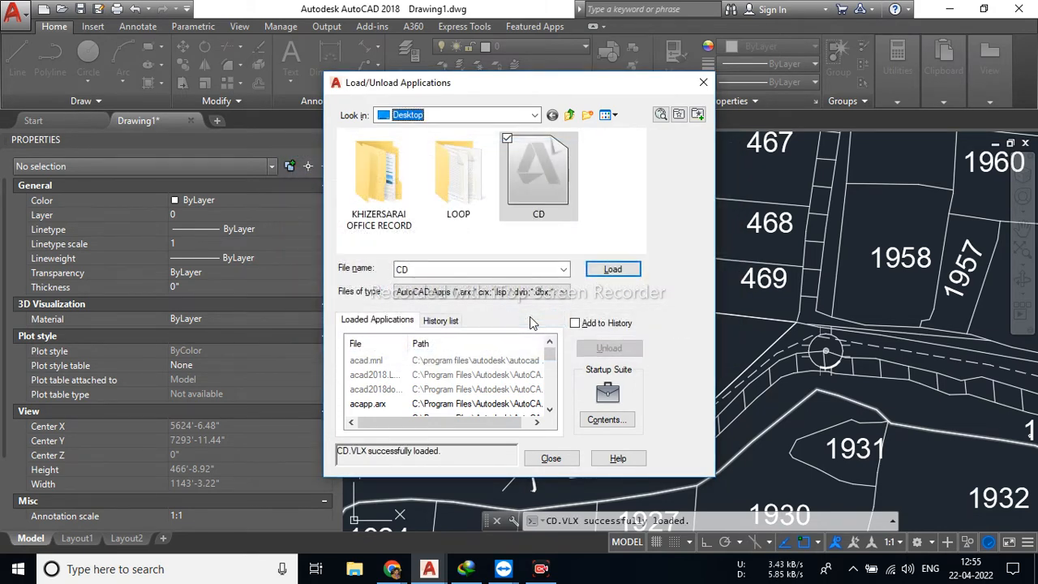
left_click(552, 460)
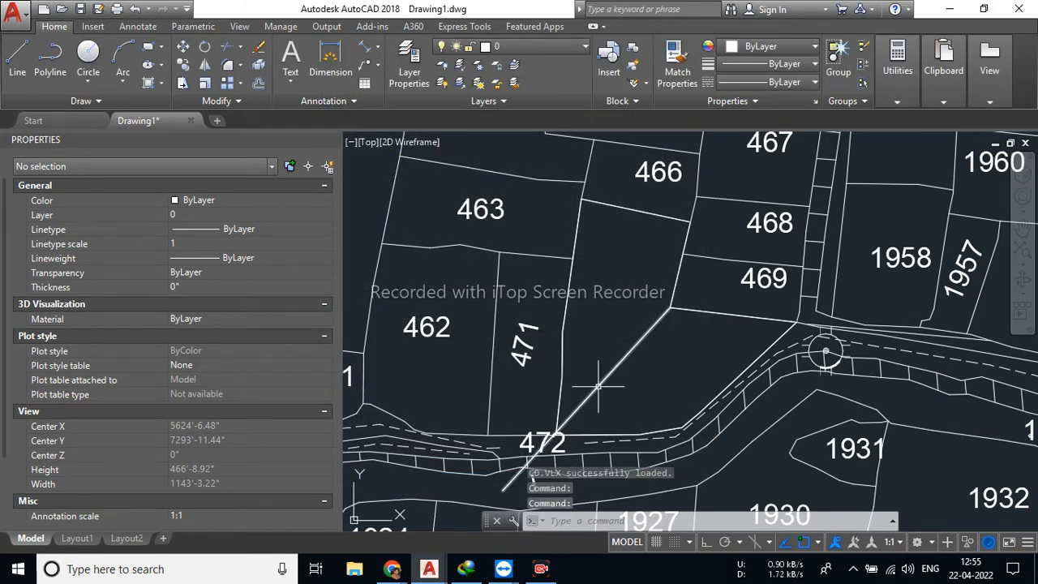
Run the CD routine on the unlabelled plot's closed boundary polyline, using the diagonal as dividing line and the part below plot 469 as the side to divide.
mouse_move(525, 572)
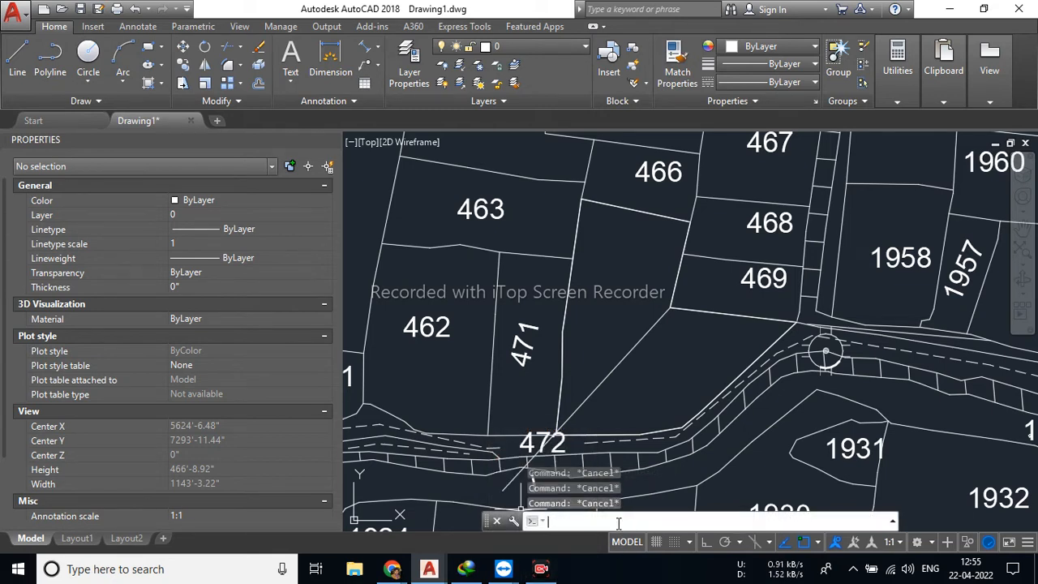
type("d")
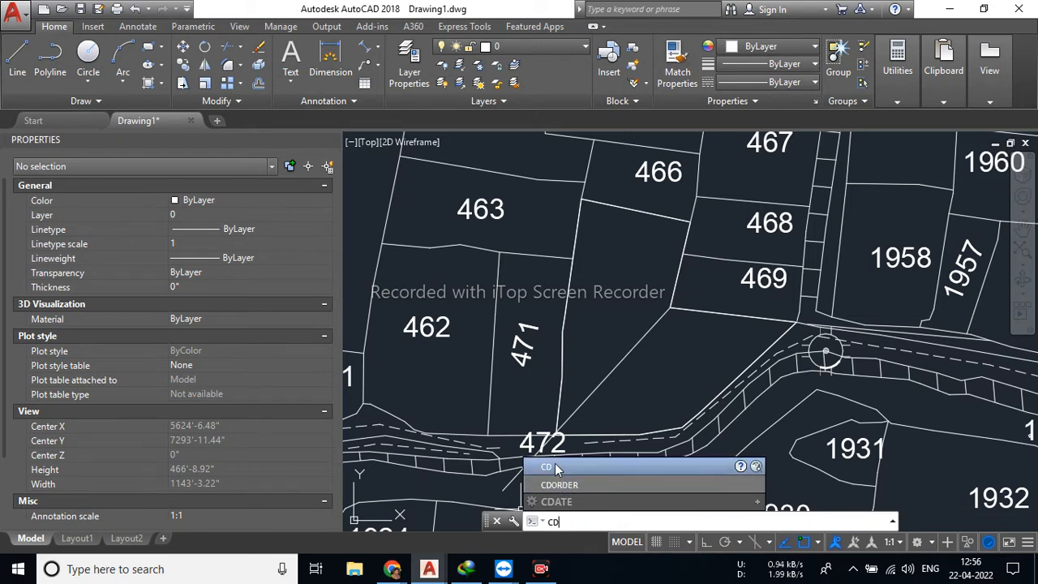
key("Down")
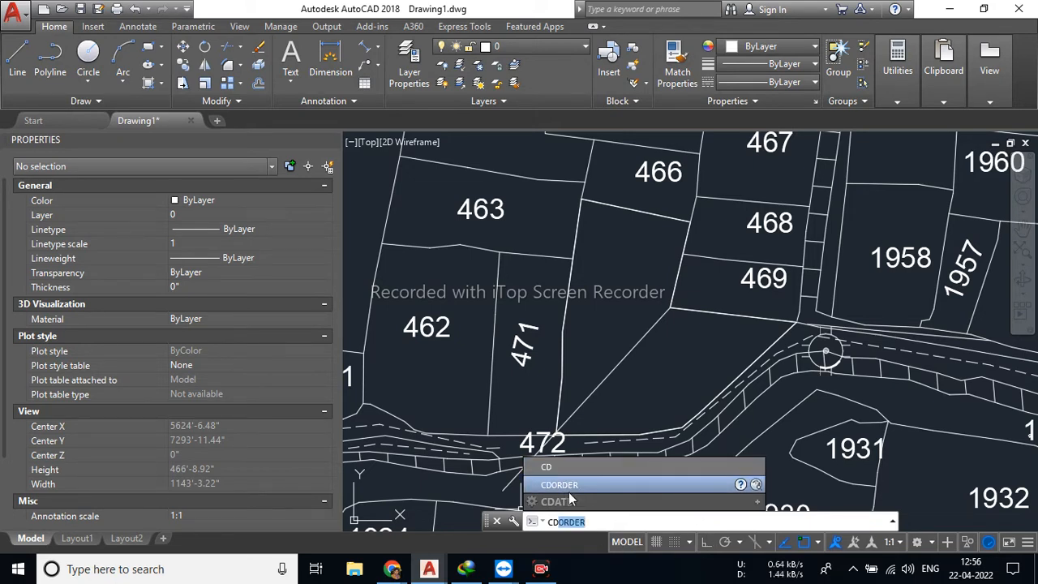
left_click(561, 466)
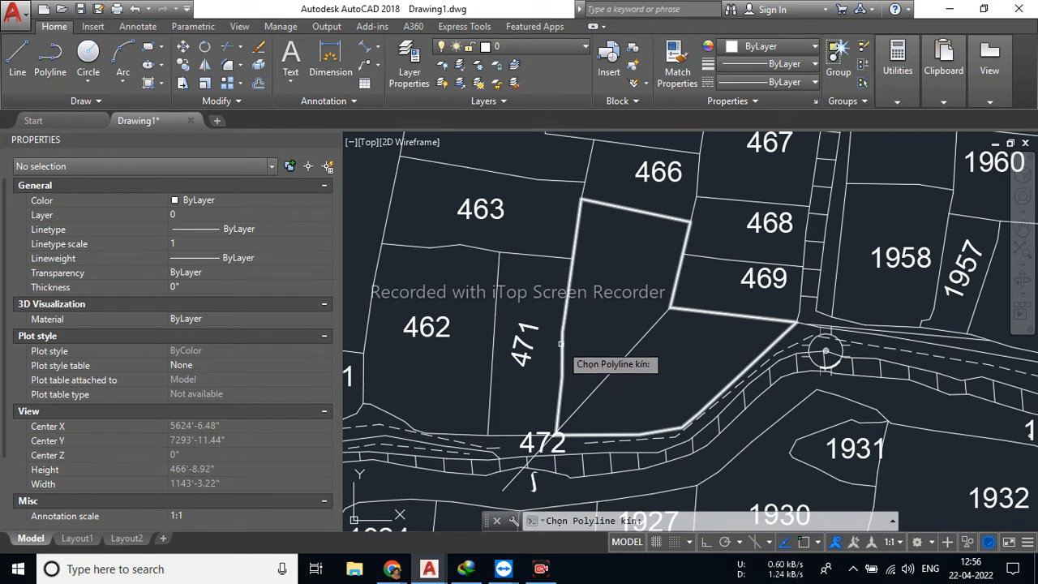
left_click(681, 265)
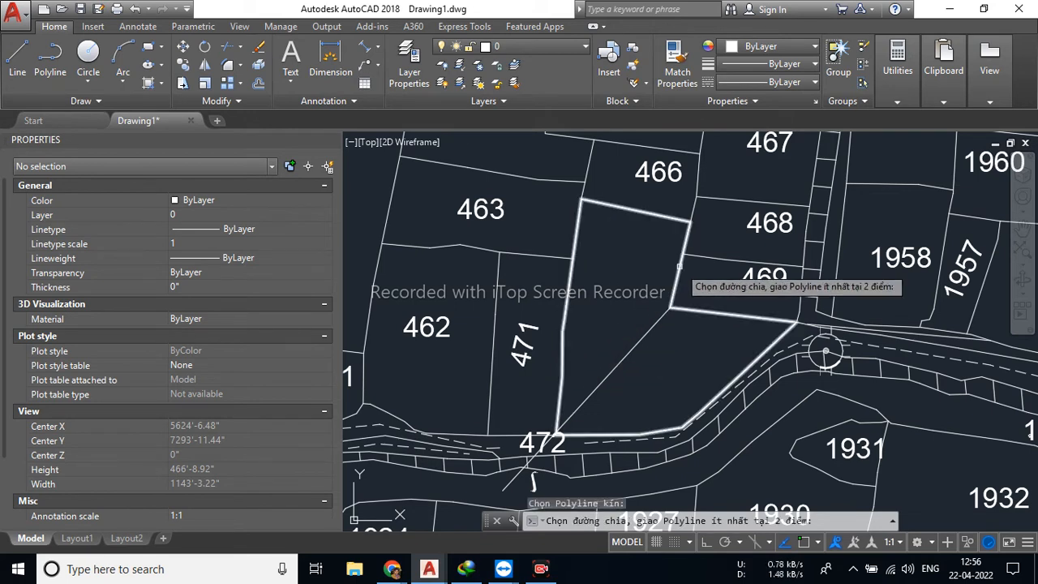
left_click(626, 355)
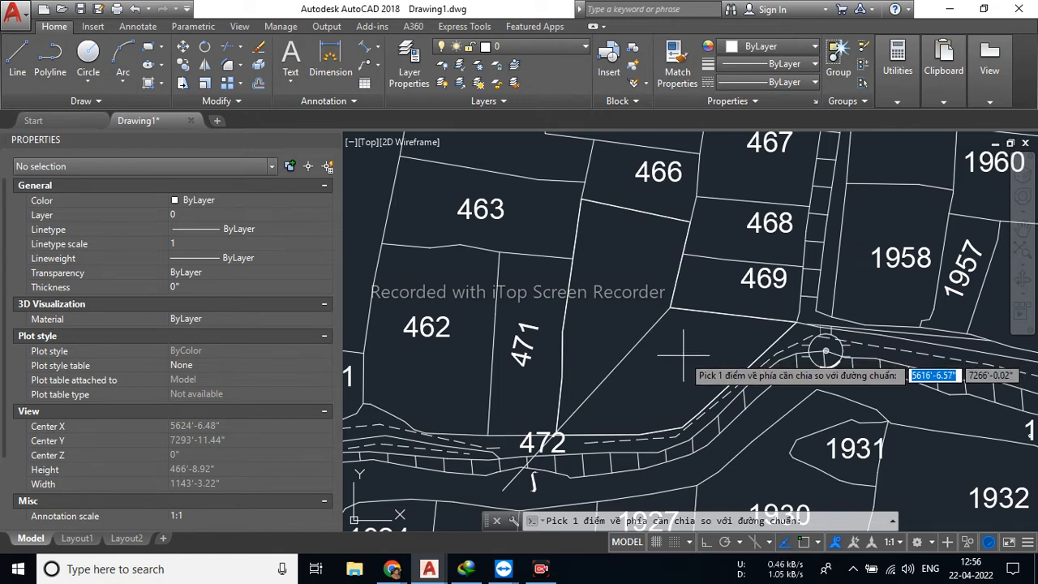
left_click(683, 355)
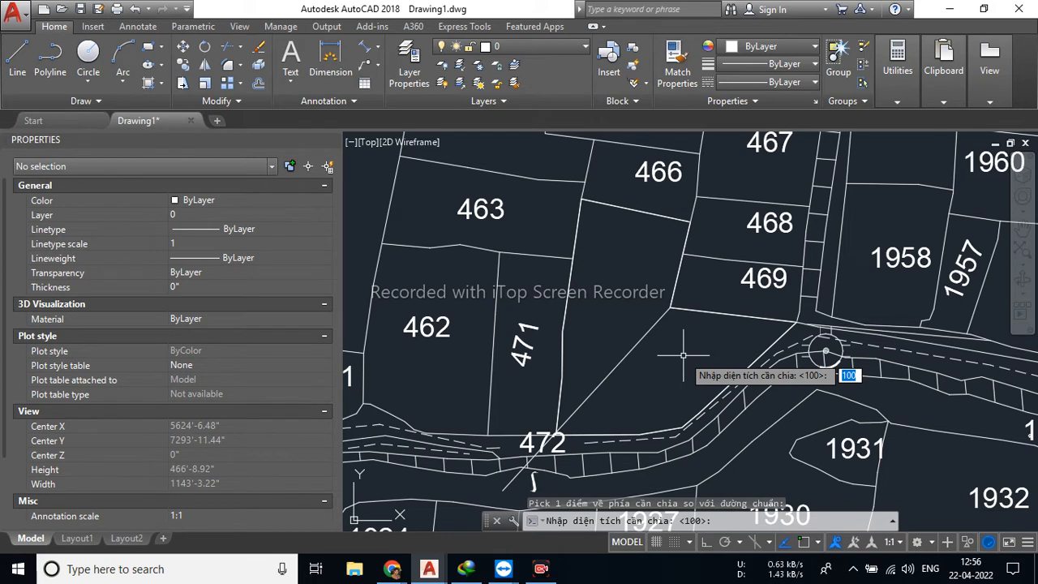
Set the area to divide off to 3216353.8, rotate the dividing line (option X) about plot 469's lower-left corner, and finish the routine.
type("3216")
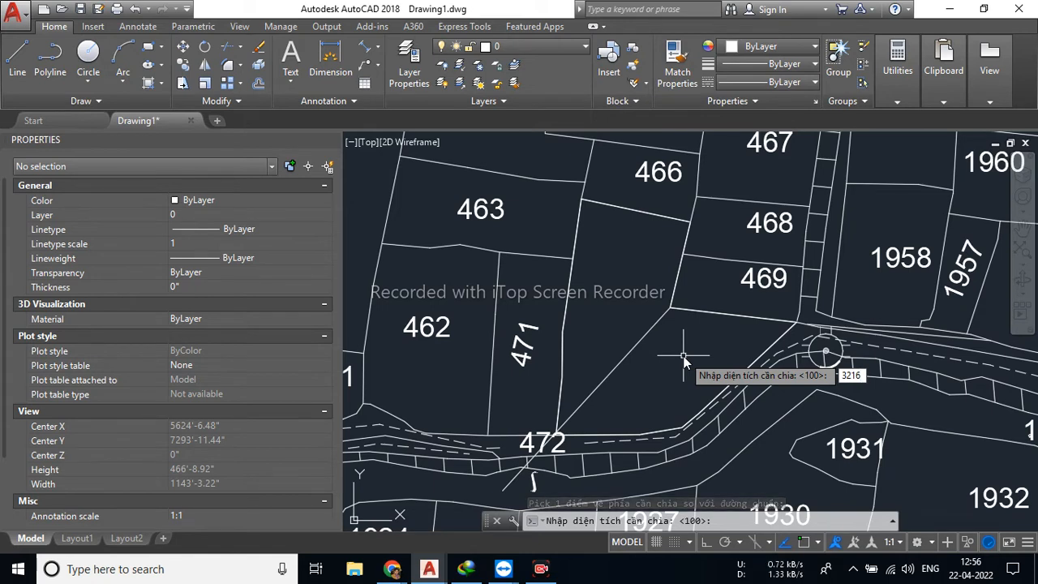
type("5")
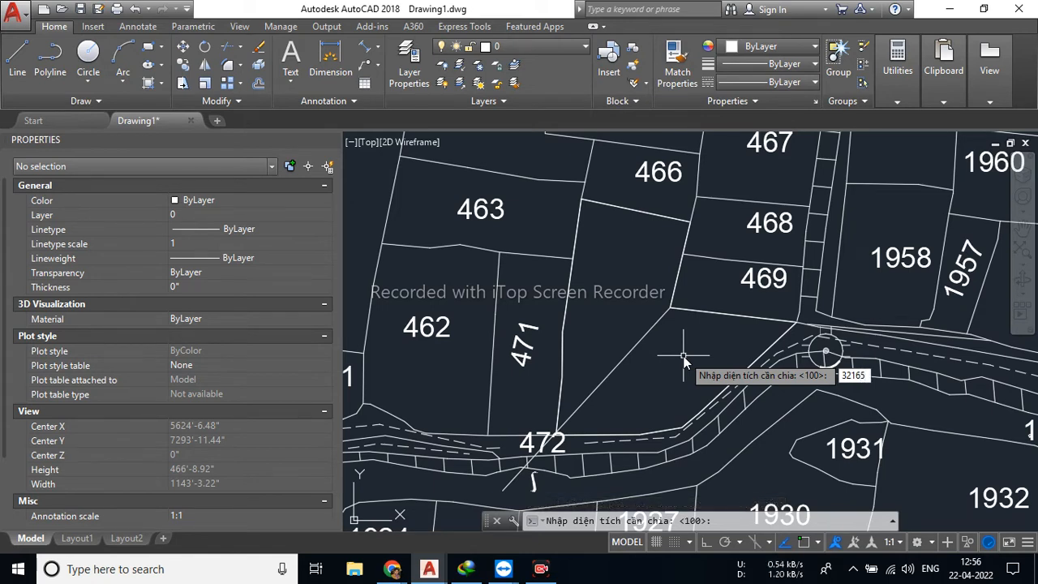
type("353")
key("Return")
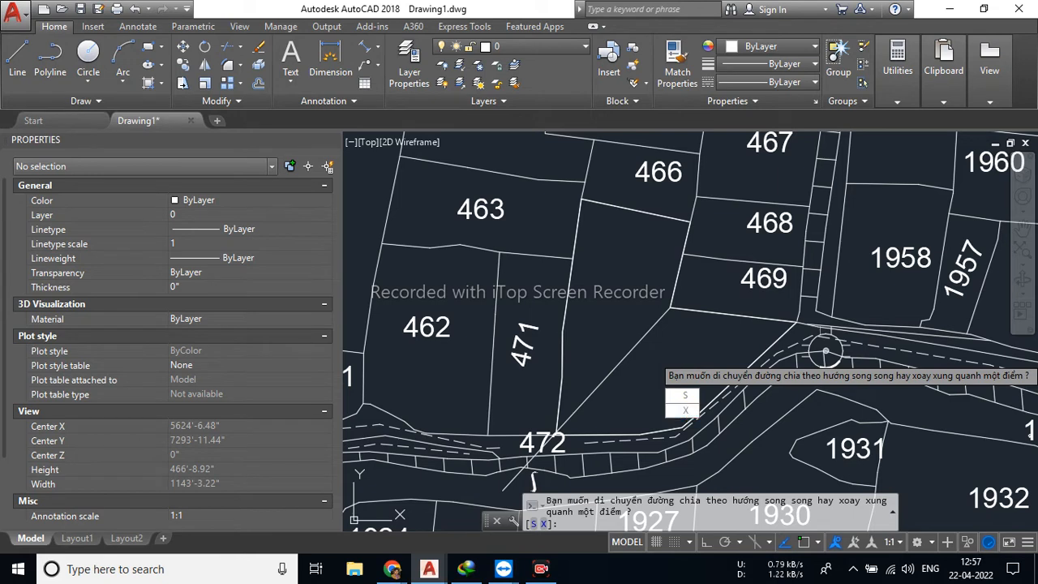
left_click(685, 410)
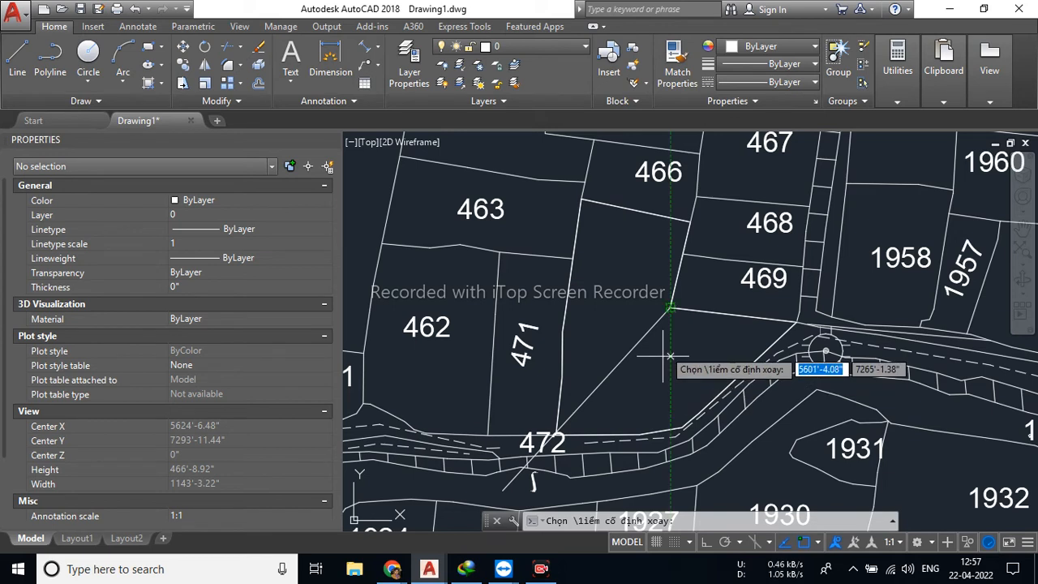
left_click(670, 308)
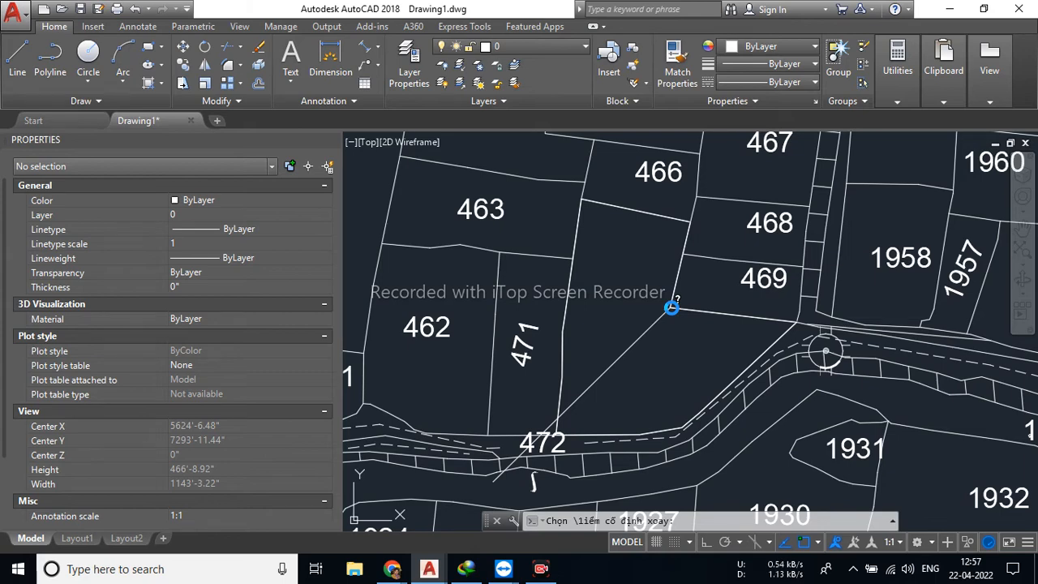
left_click(625, 359)
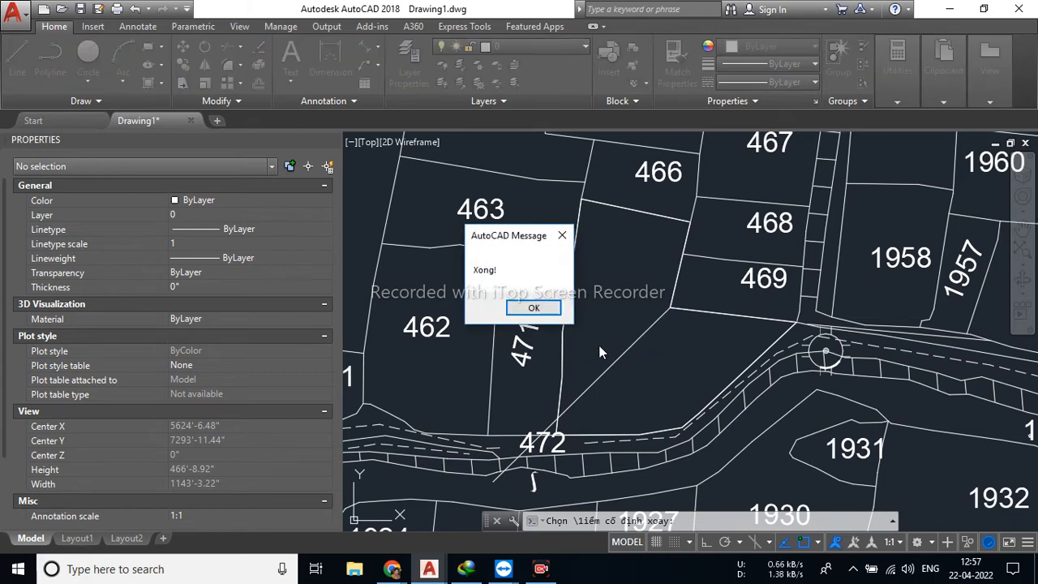
left_click(534, 308)
key("Escape")
key("Escape")
key("Escape")
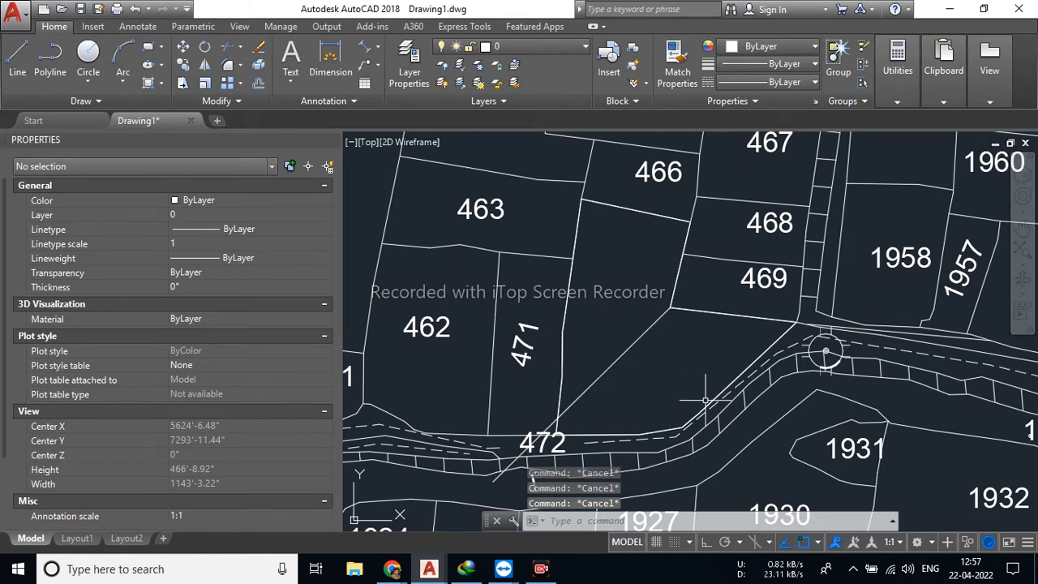
Check the area of the whole plot's closed boundary polyline in its properties and deselect it.
left_click(569, 299)
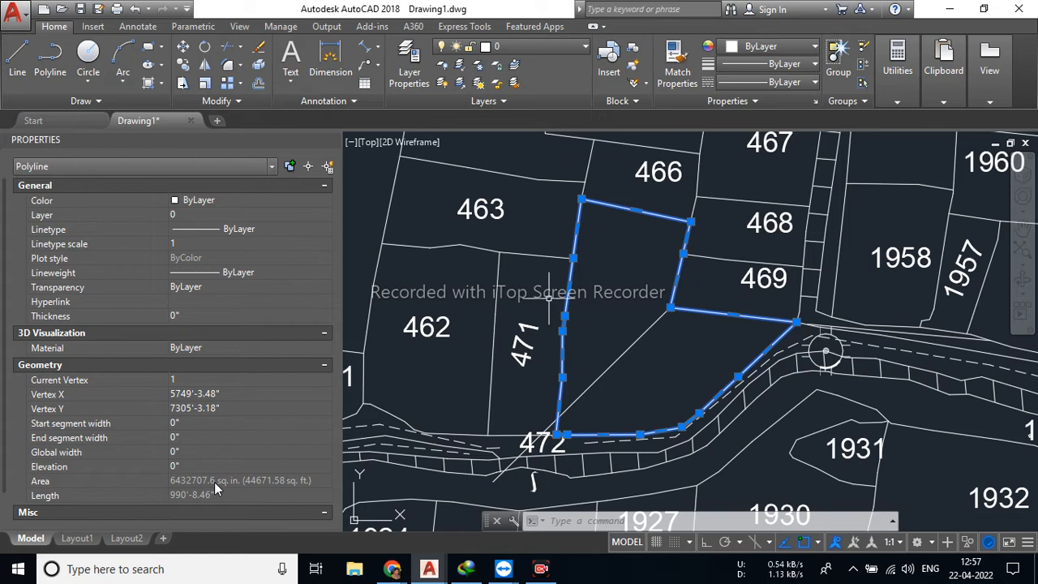
key("Escape")
key("Escape")
key("Escape")
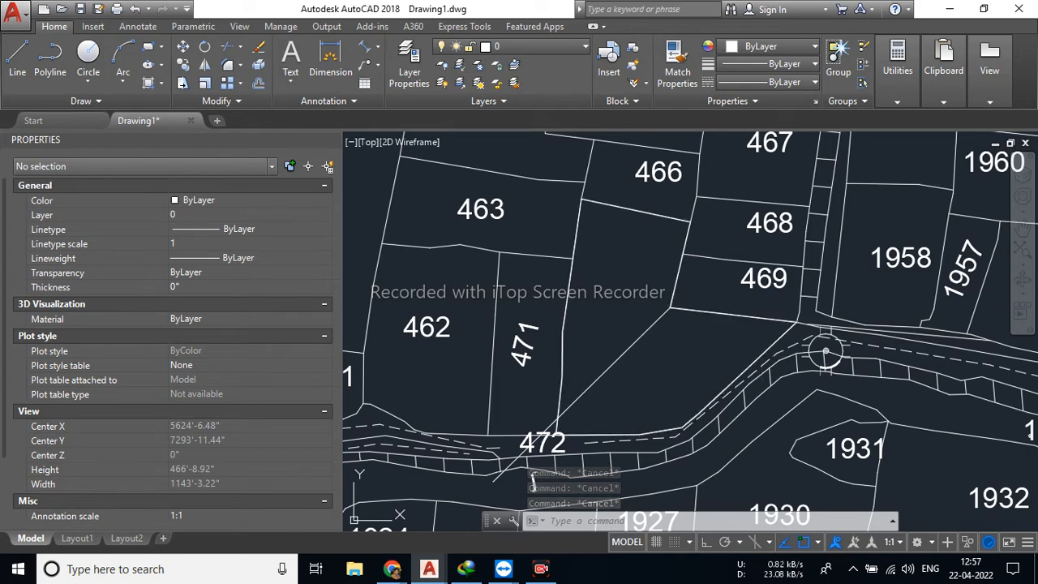
left_click(782, 327)
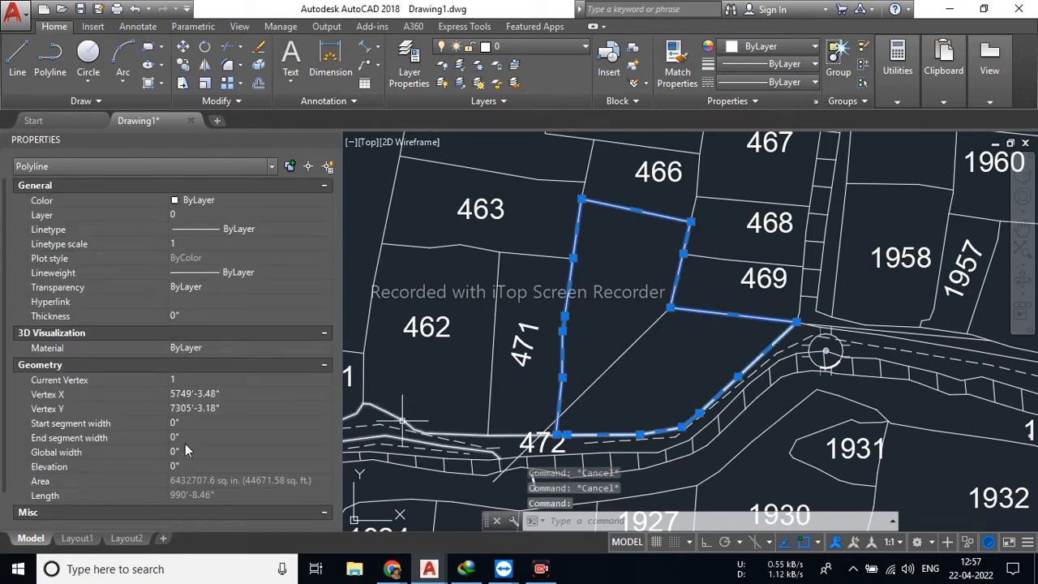
key("Escape")
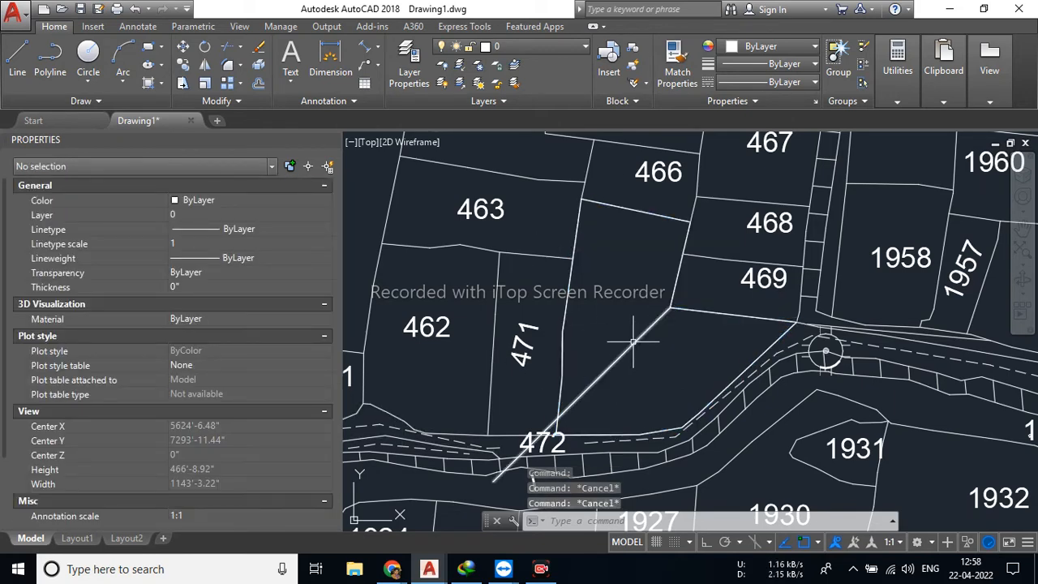
Create a boundary polyline around the divided part below plot 469, between the diagonal and the road.
left_click(163, 86)
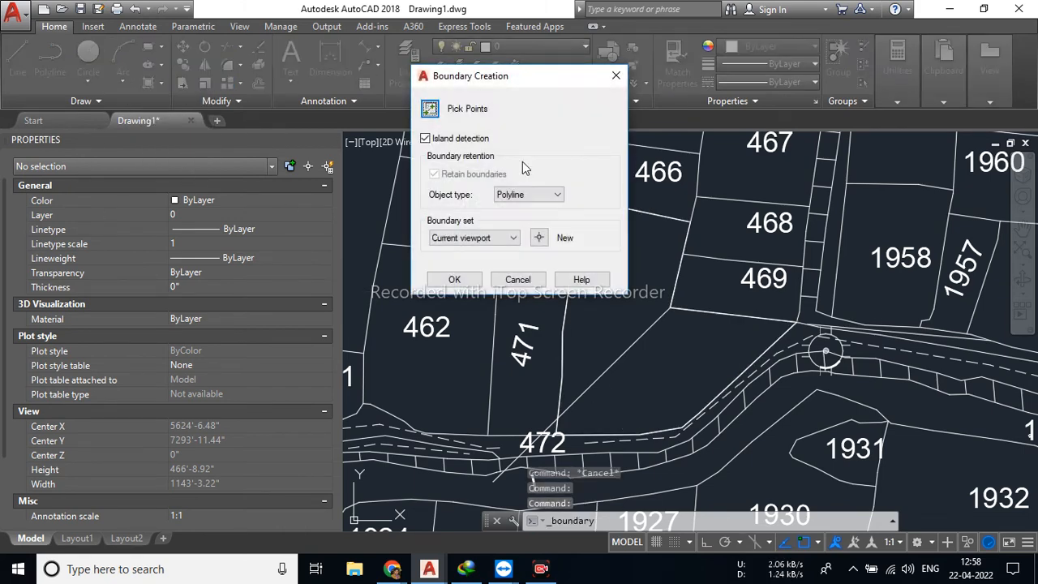
left_click(430, 109)
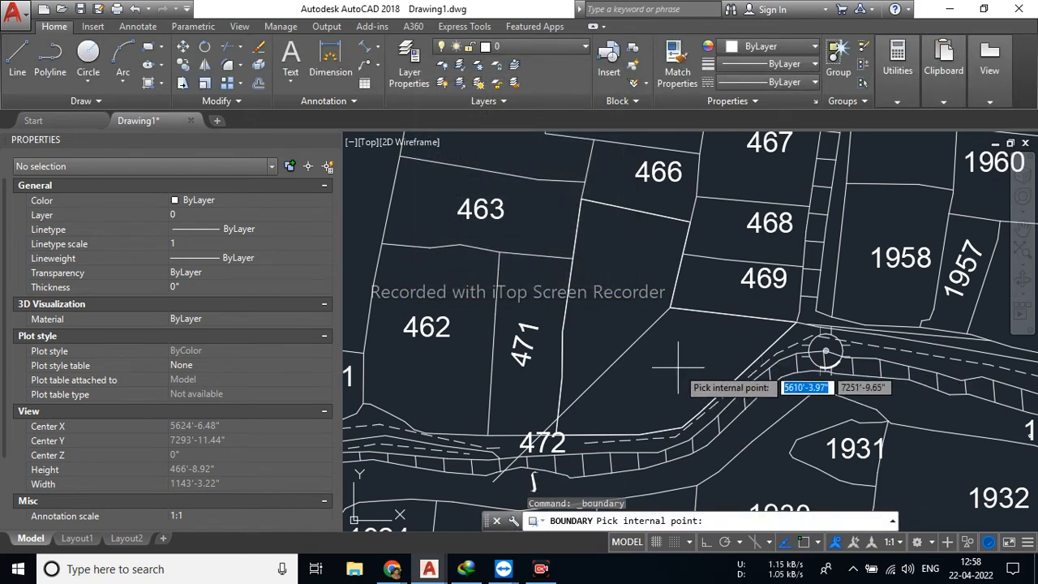
left_click(677, 369)
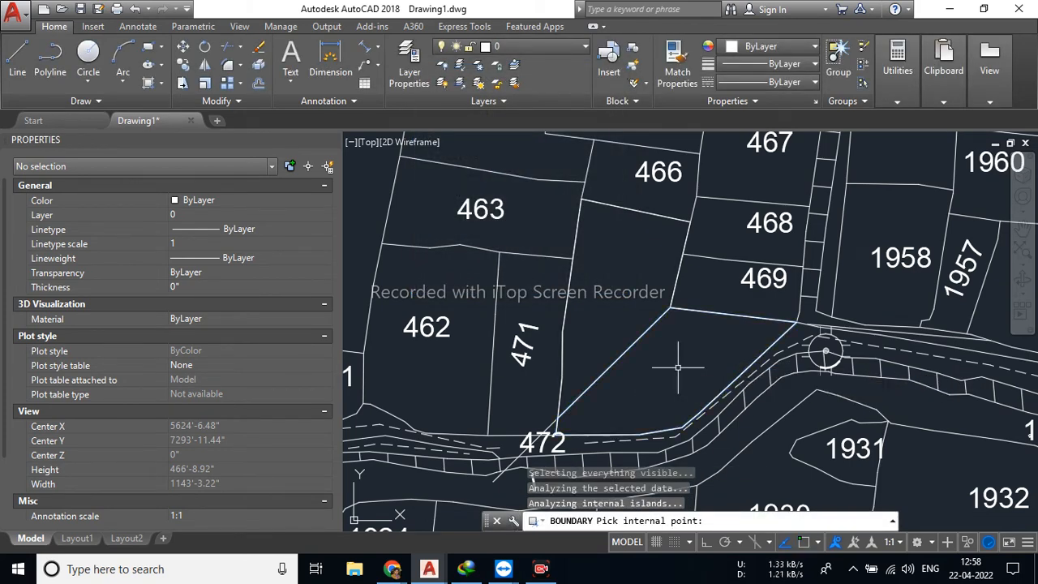
key("Return")
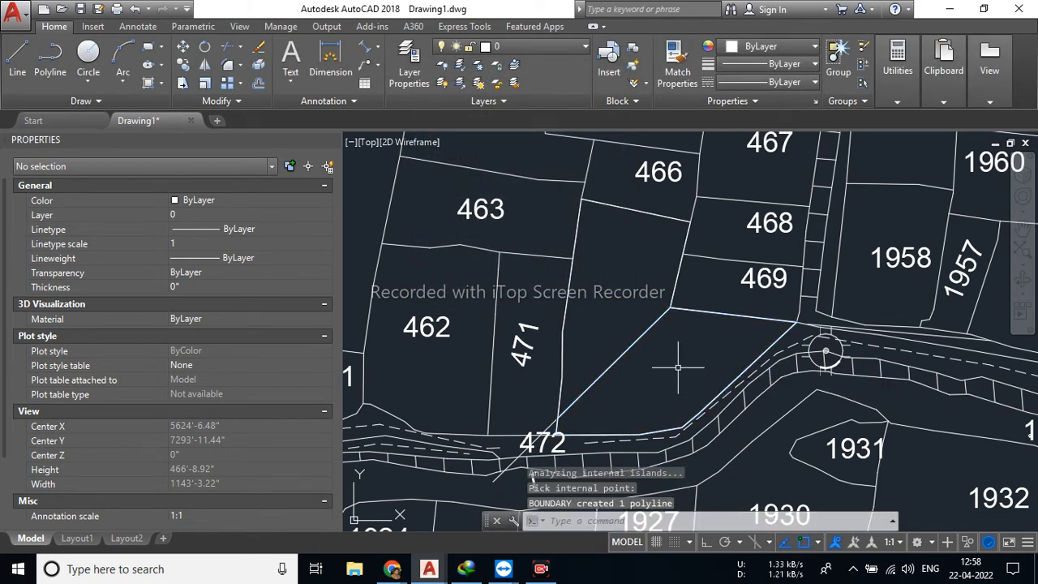
Examine the area of the new boundary polyline below plot 469 in its properties and deselect it.
left_click(656, 321)
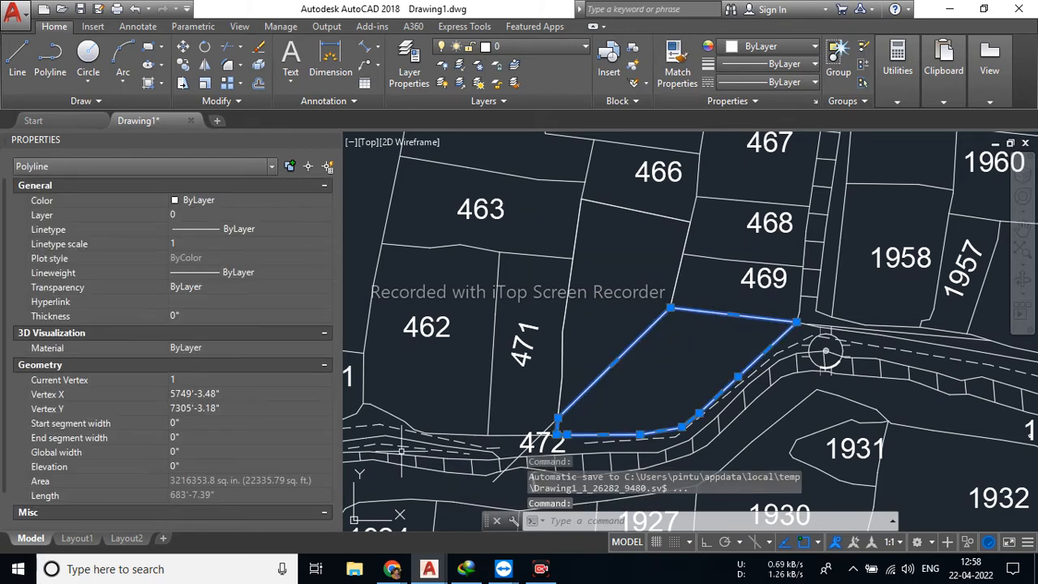
scroll(158, 482, "down", 2)
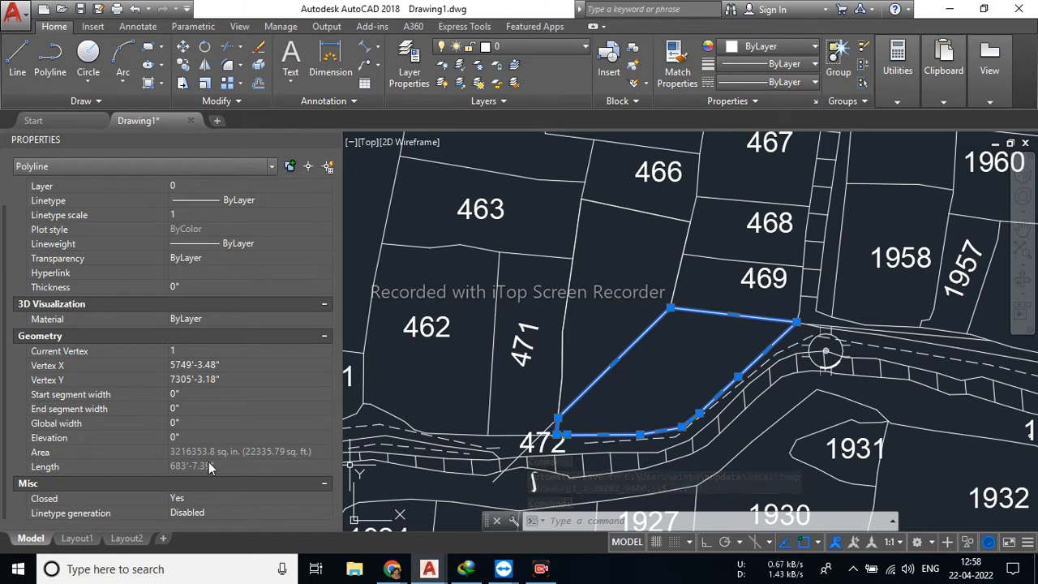
key("Escape")
key("Escape")
key("Escape")
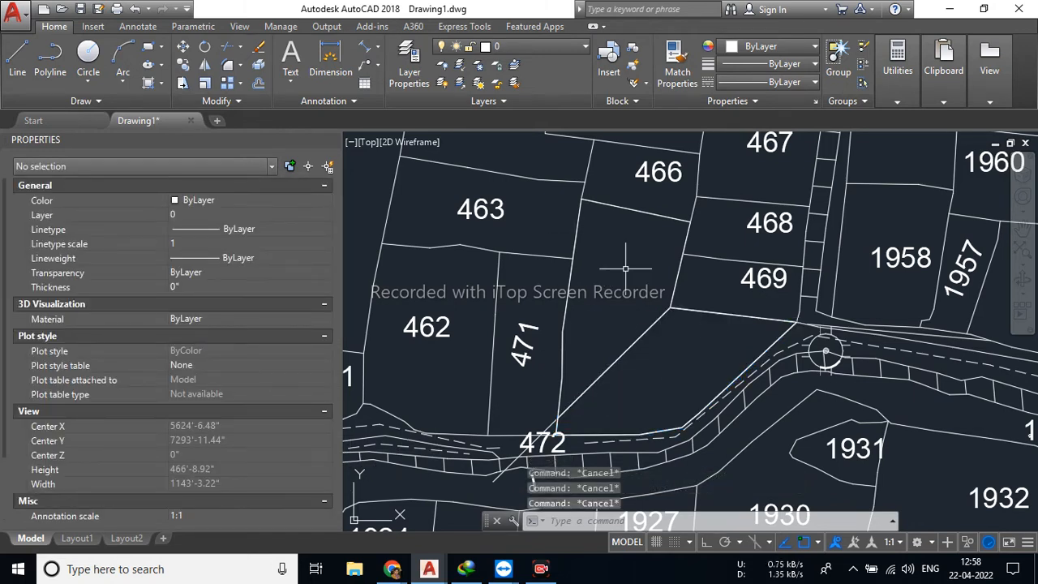
left_click(162, 83)
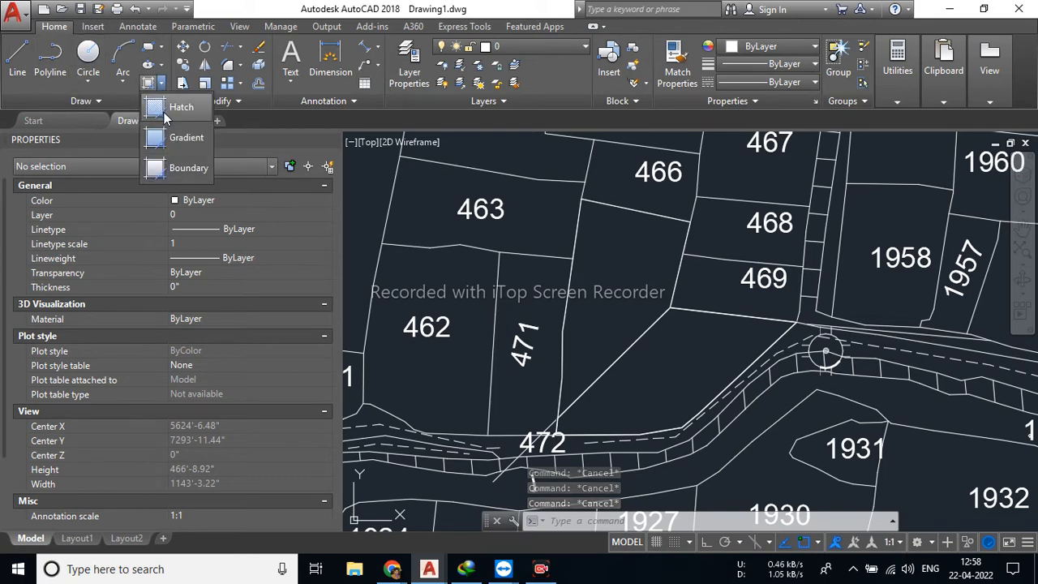
left_click(179, 167)
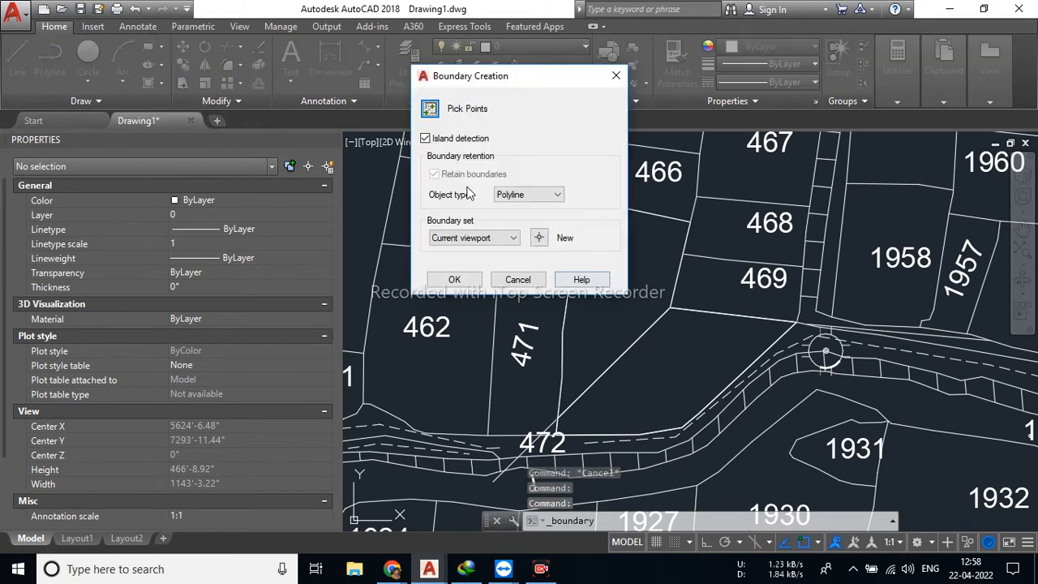
left_click(430, 109)
left_click(631, 282)
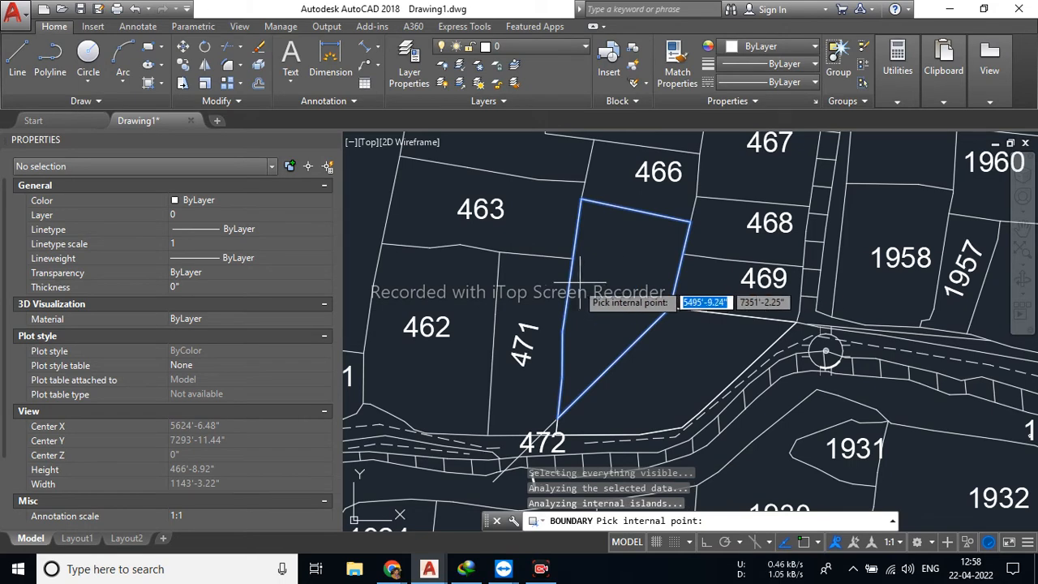
key("Escape")
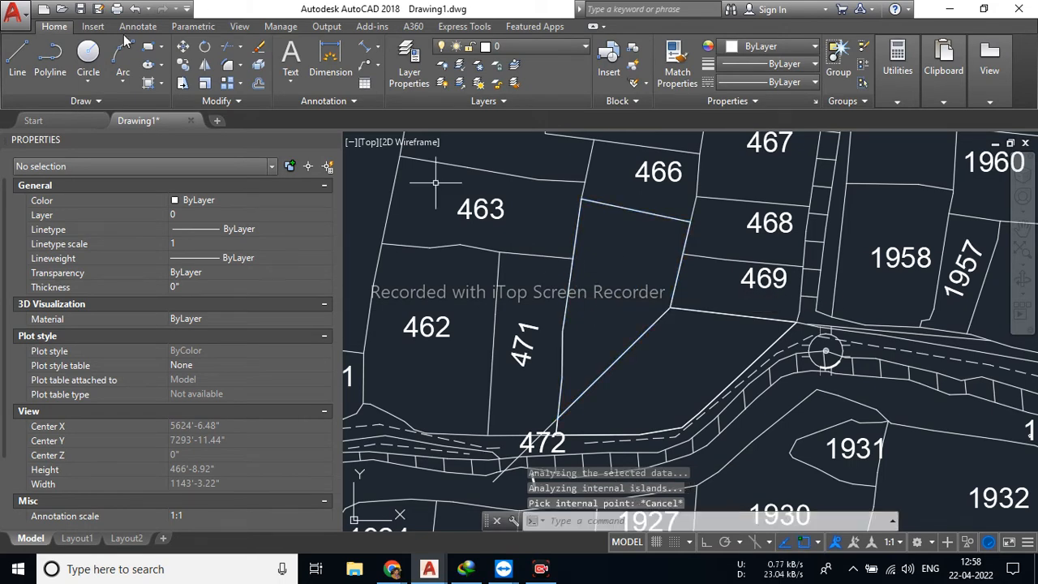
Create a boundary polyline around the divided part between plots 471 and 468, and select it to check its area.
key("Return")
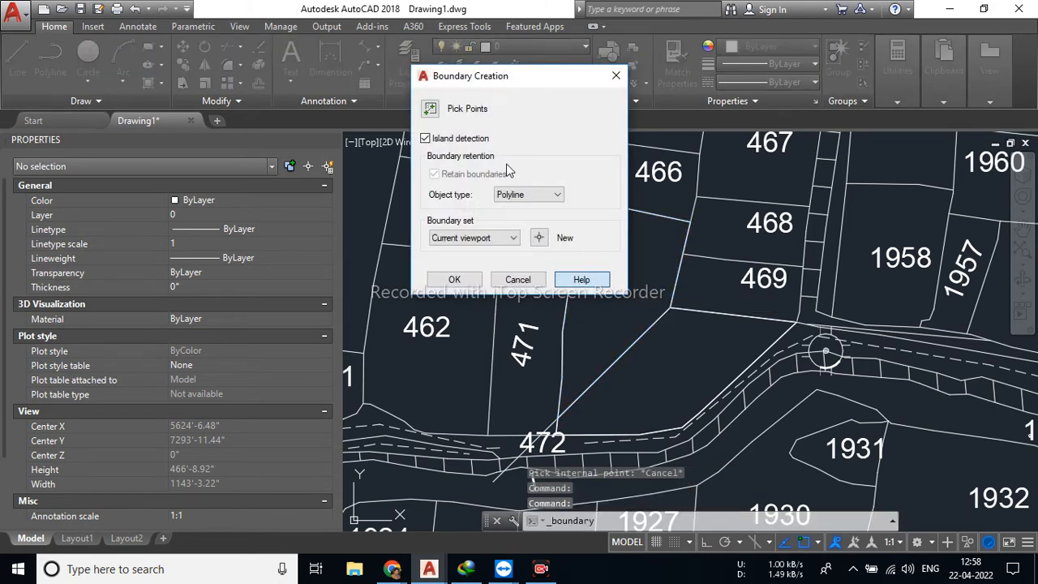
key("F1")
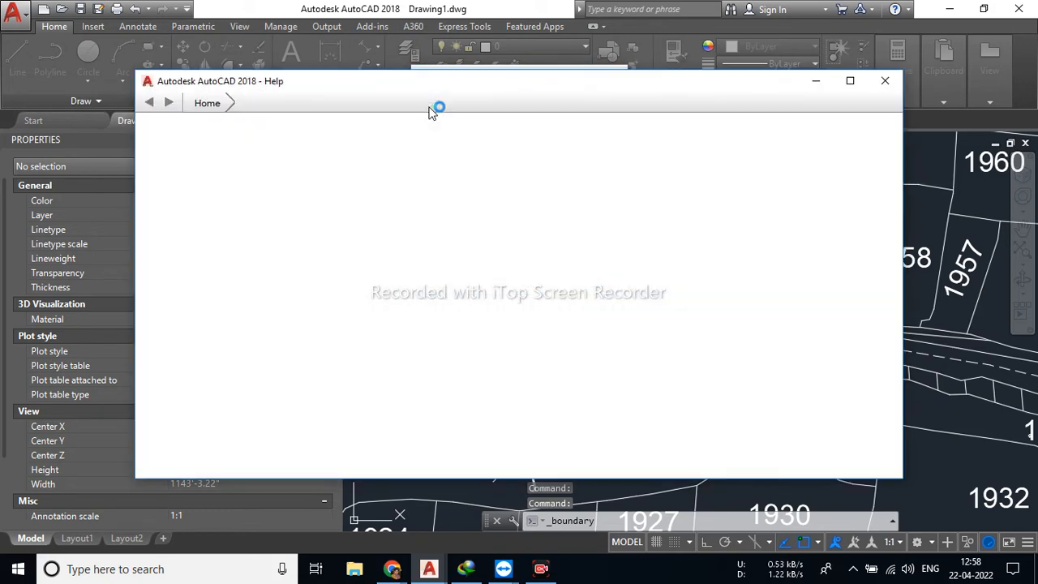
left_click(885, 81)
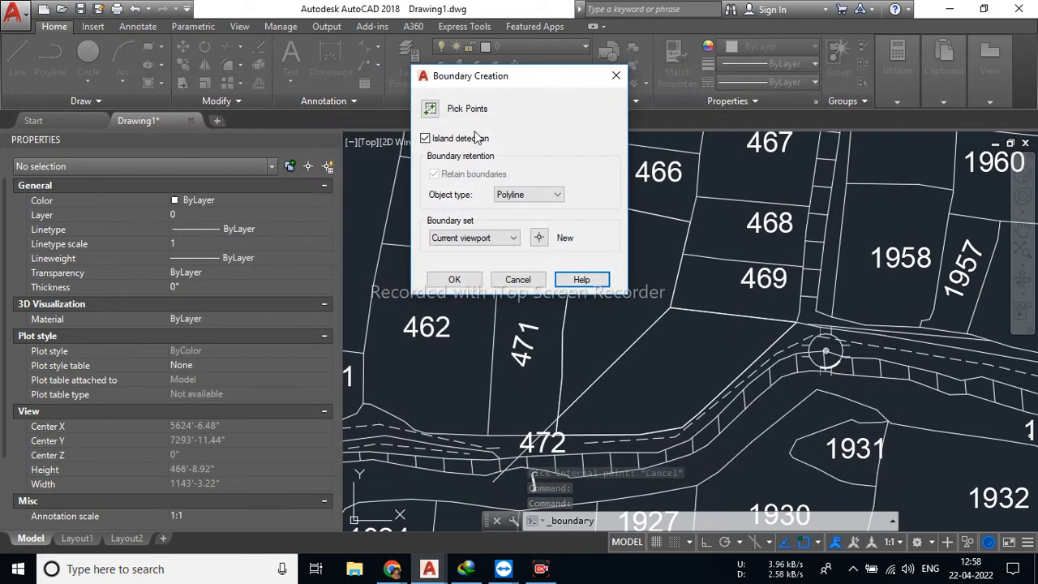
left_click(430, 109)
left_click(625, 268)
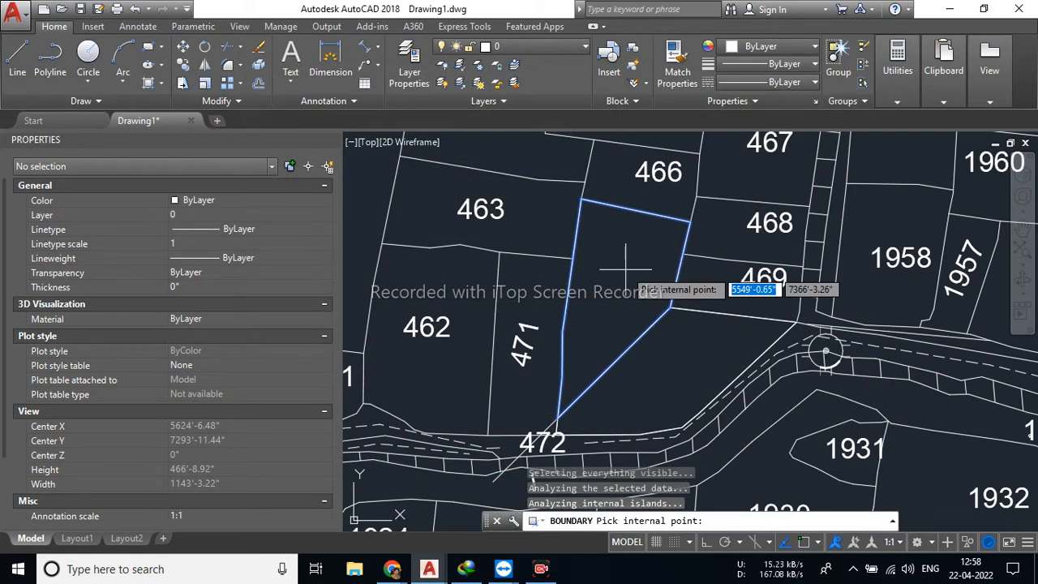
key("Return")
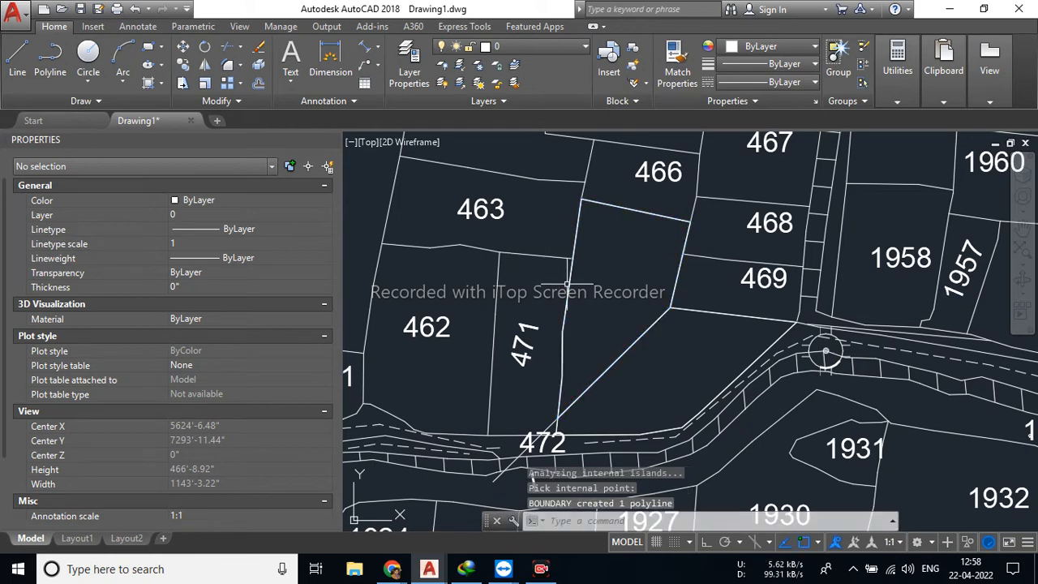
left_click(569, 285)
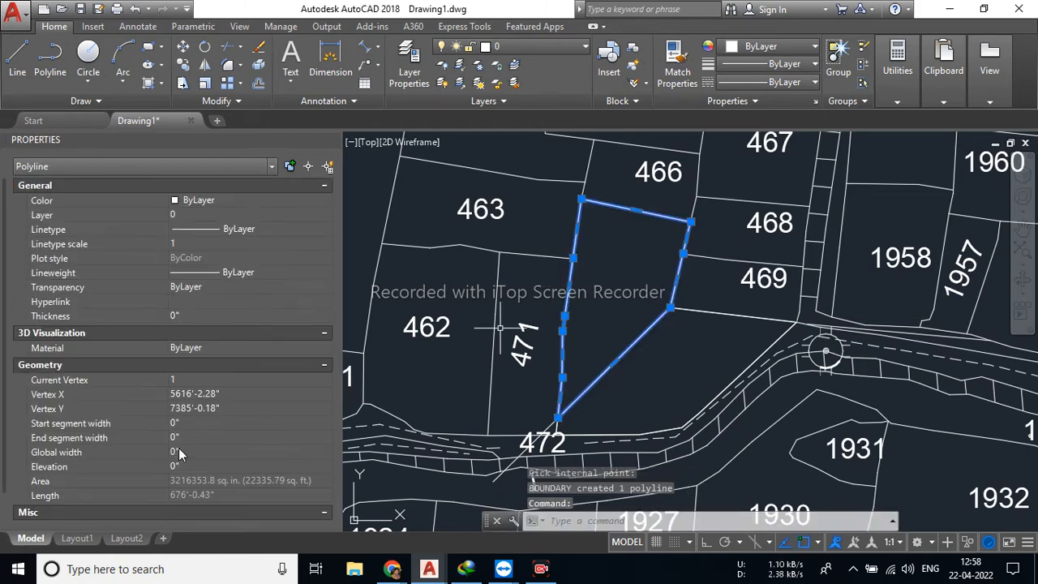
Compare the areas of the two divided parts' boundary polylines in their properties, leaving both deselected.
scroll(183, 456, "down", 1)
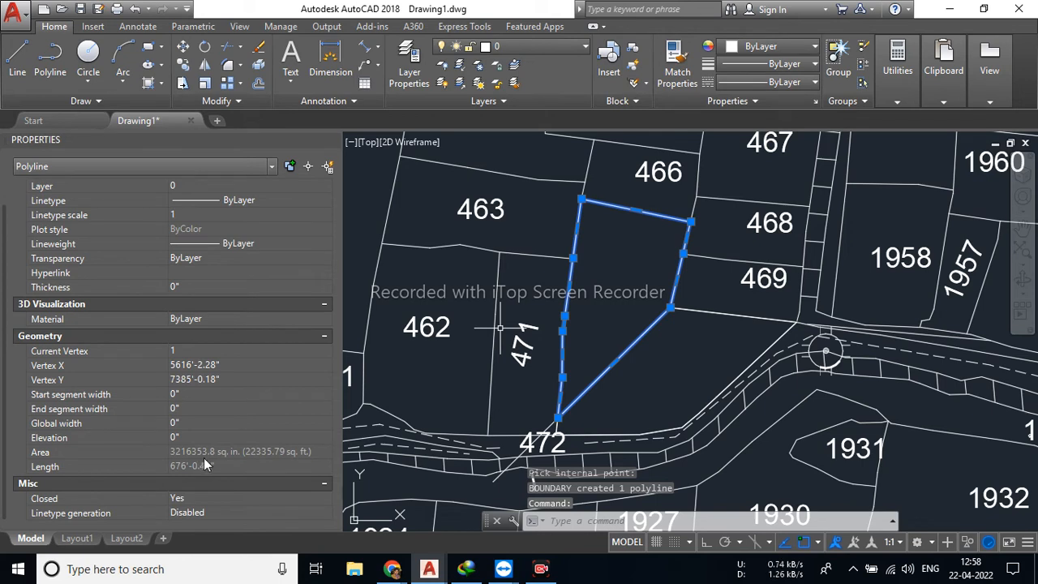
key("Escape")
key("Escape")
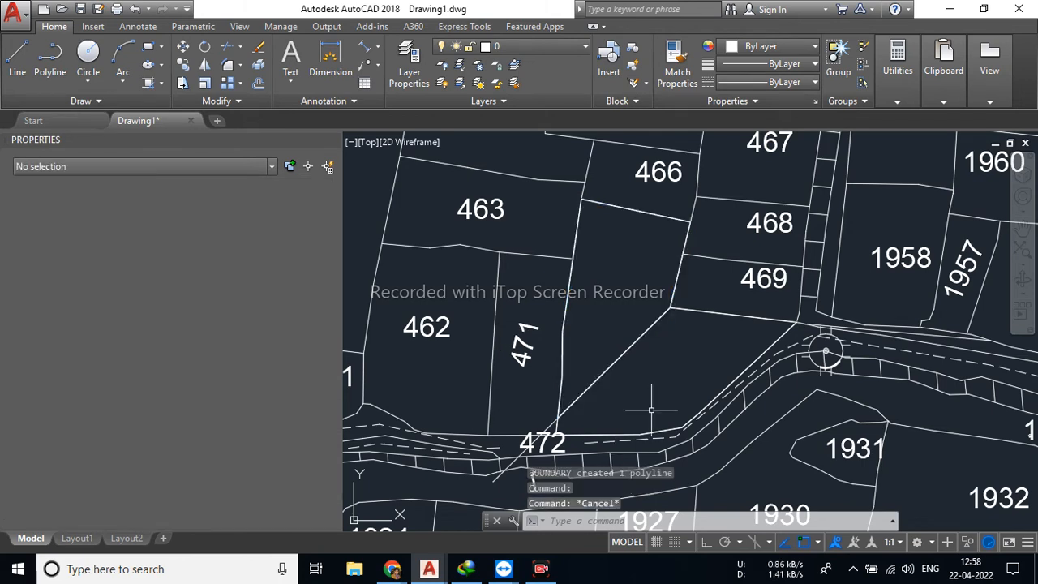
left_click(724, 315)
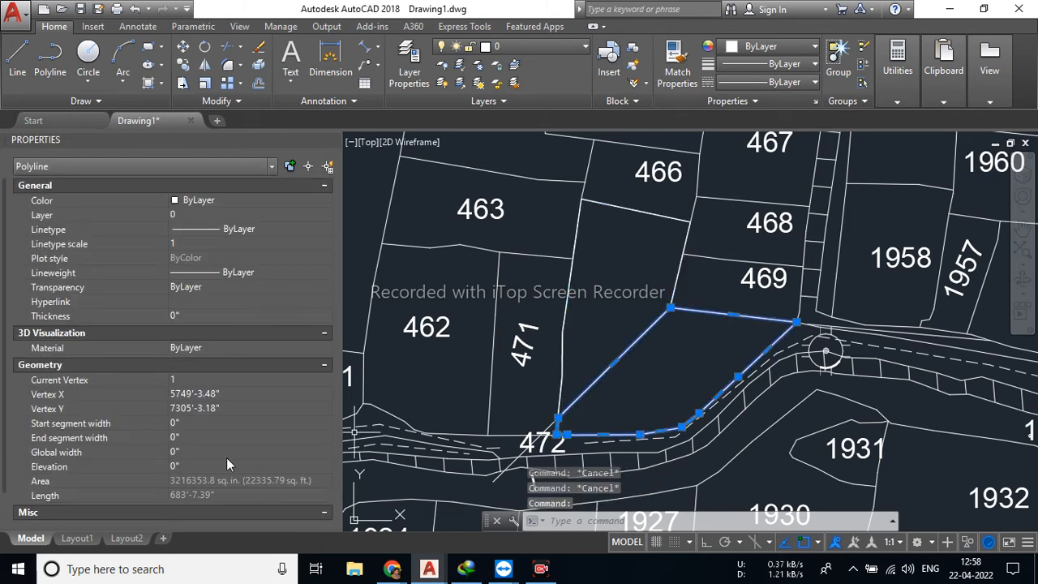
key("Escape")
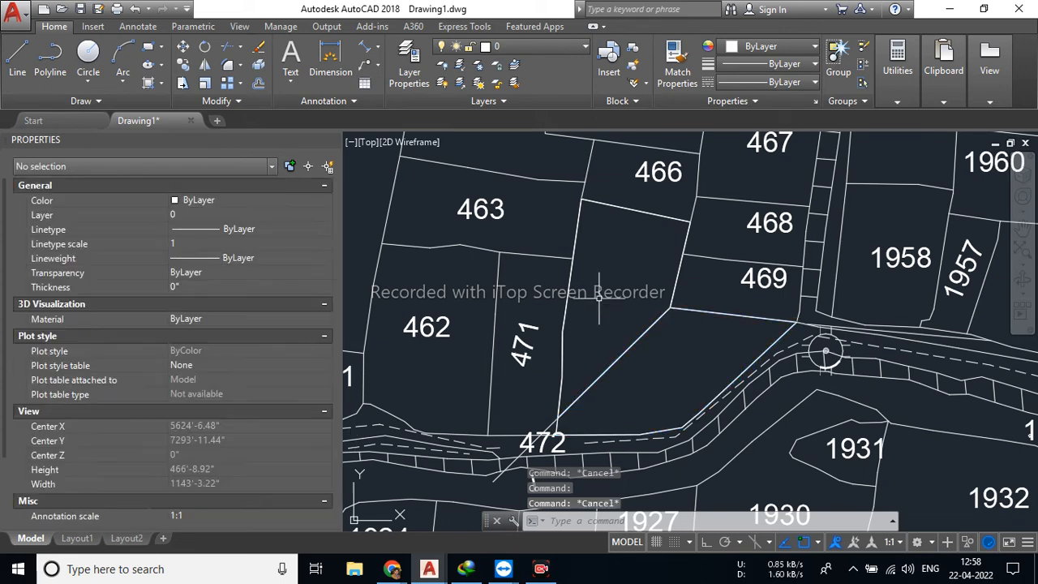
left_click(570, 277)
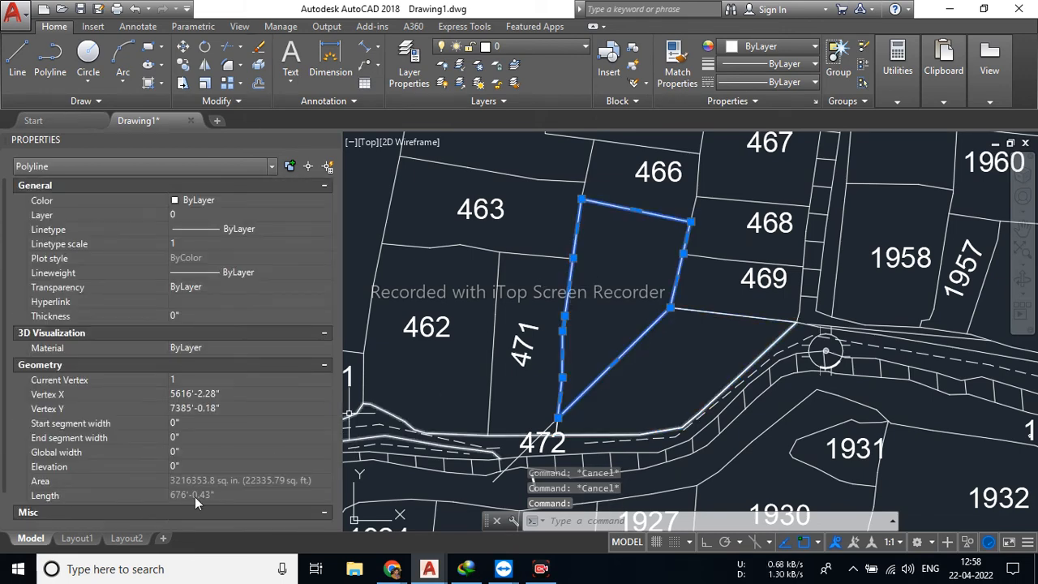
key("Escape")
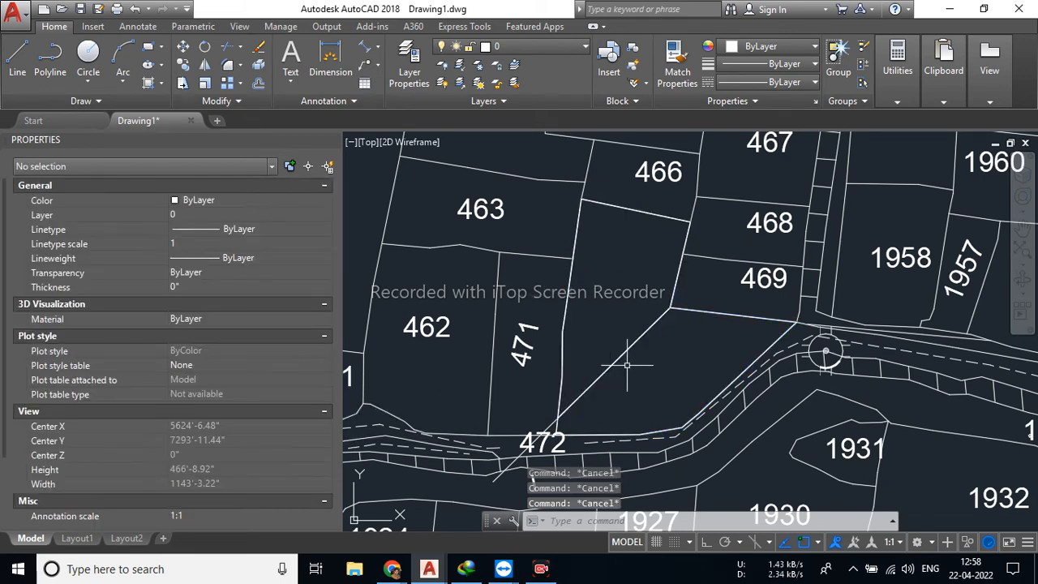
Erase the overlapping diagonal objects that divide the plot between plots 471 and 469.
left_click(623, 354)
key("Delete")
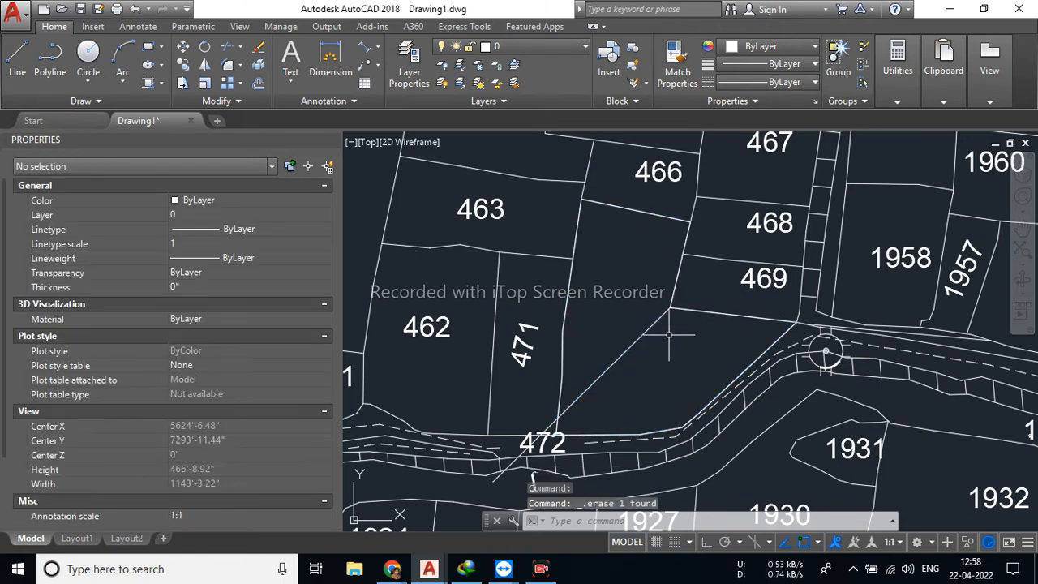
left_click(624, 352)
key("Delete")
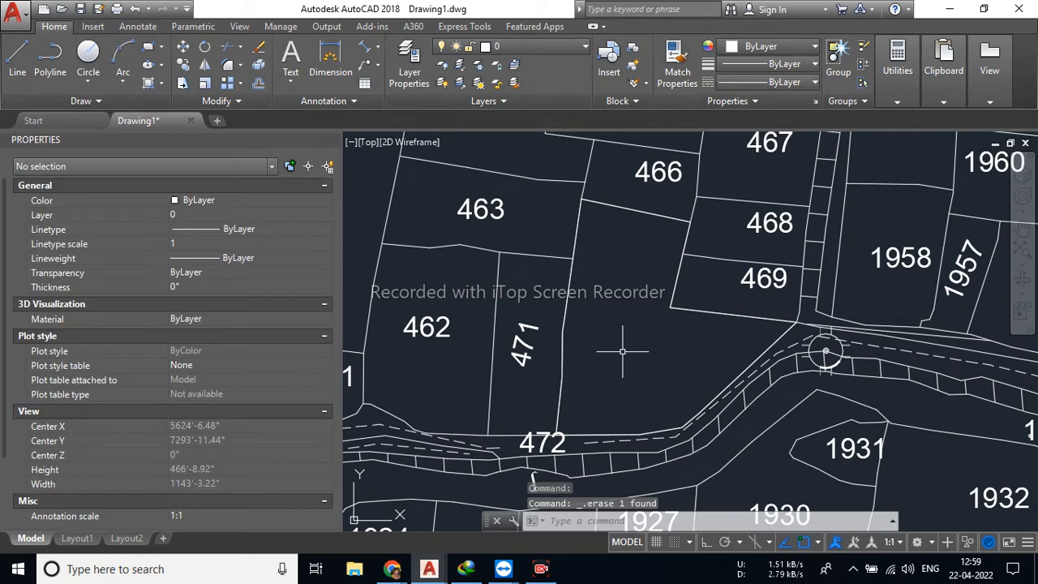
Place an aligned dimension along the upper edge of plot 434, from its corner at plot 435 to its corner at plot 433.
scroll(616, 347, "down", 3)
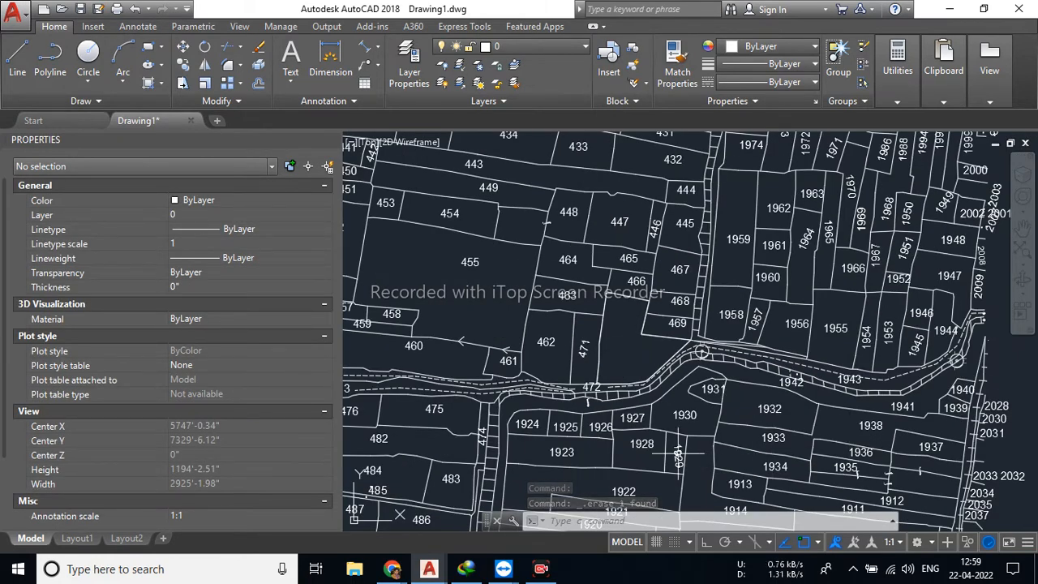
mouse_move(534, 199)
middle_mouse_down()
mouse_move(665, 198)
mouse_move(677, 211)
middle_mouse_up()
middle_click_drag(592, 312, 576, 381)
scroll(591, 199, "up", 6)
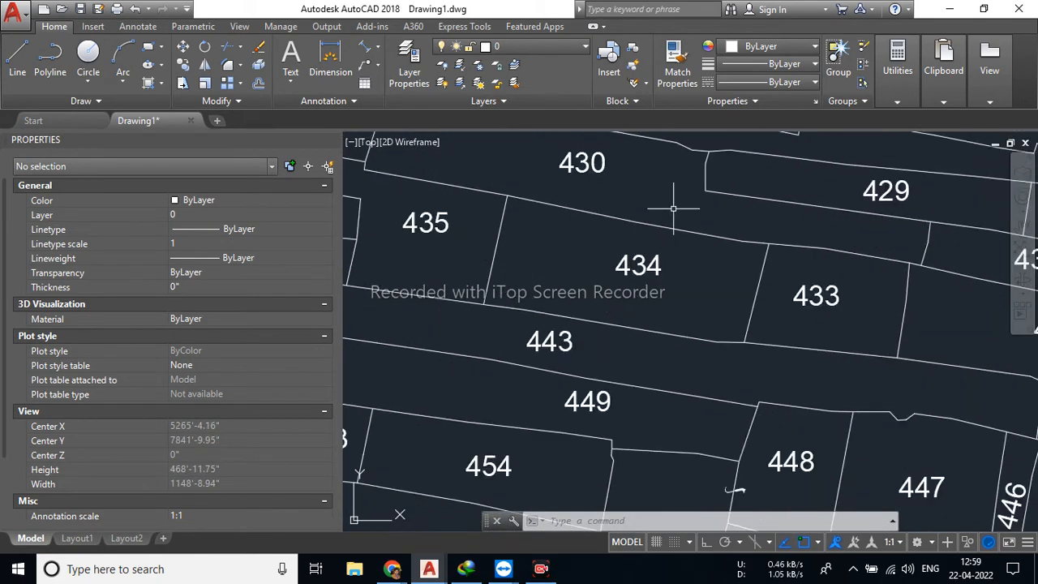
left_click(364, 47)
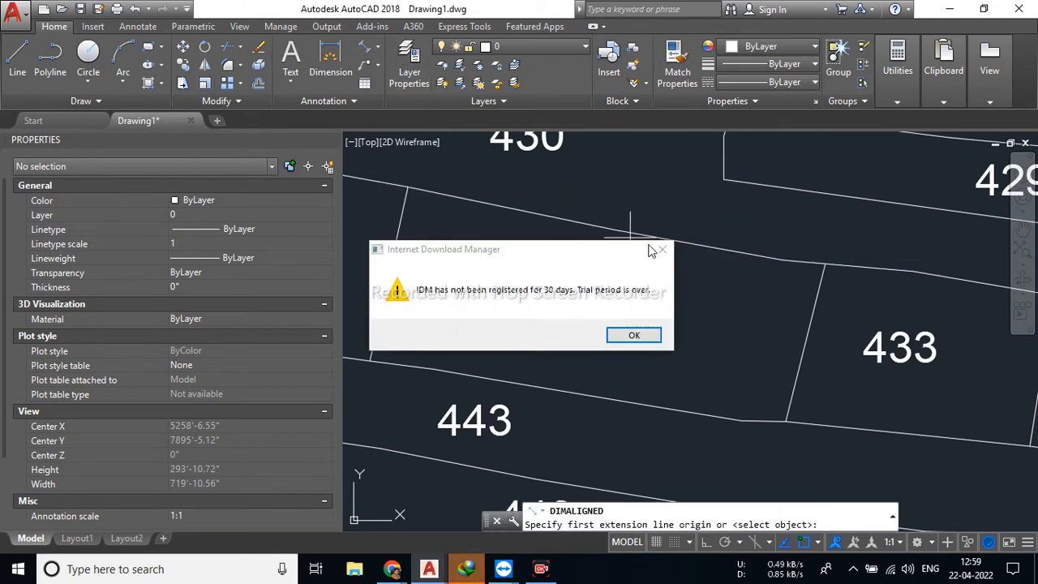
left_click(655, 249)
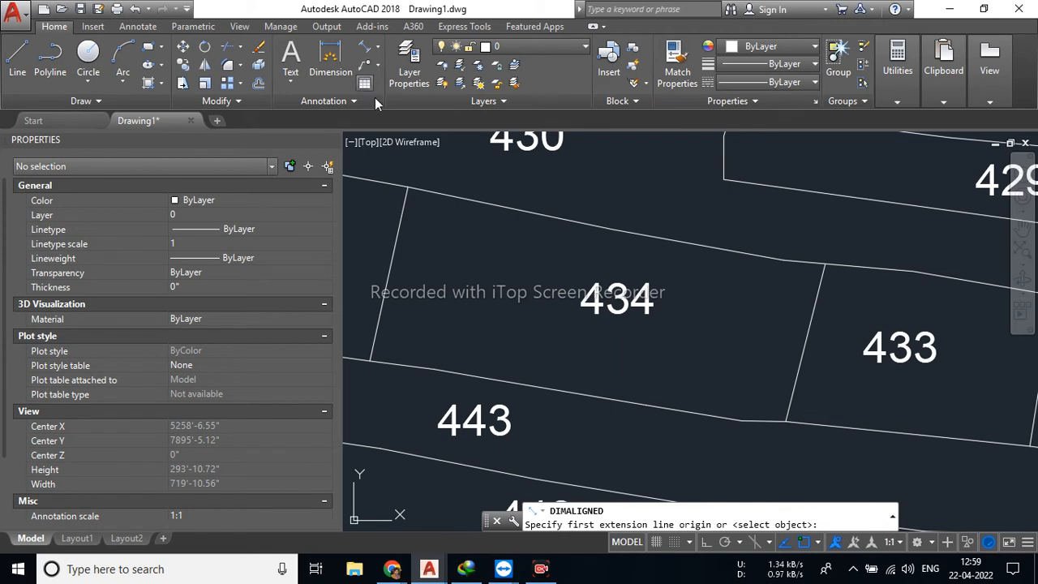
left_click(377, 47)
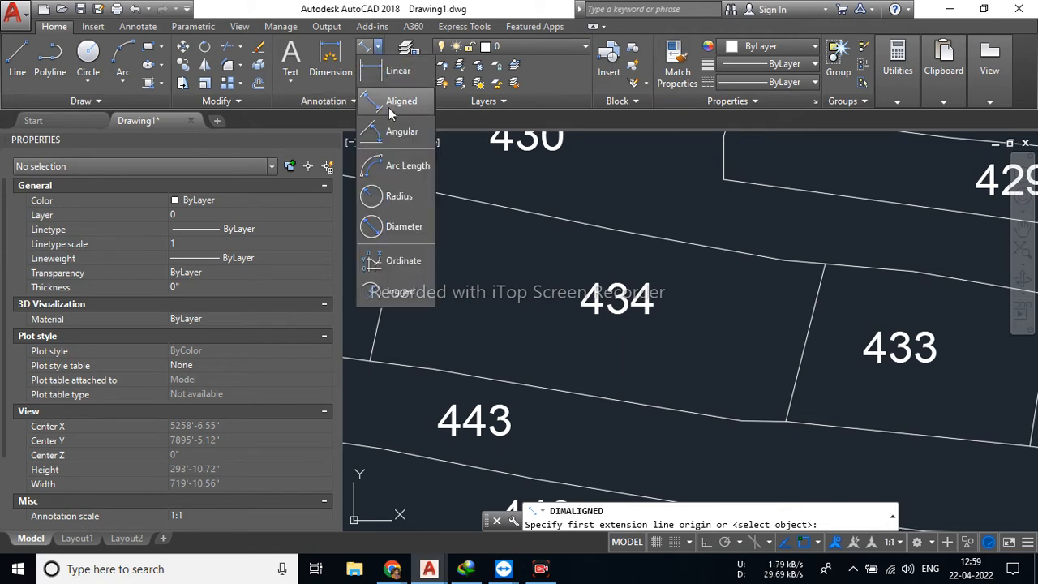
left_click(421, 102)
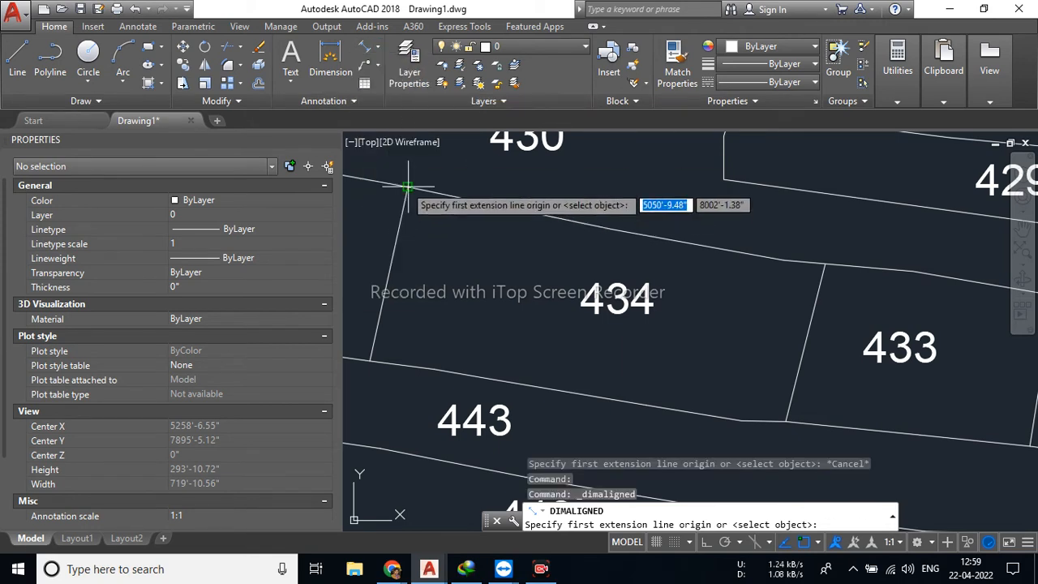
left_click(408, 187)
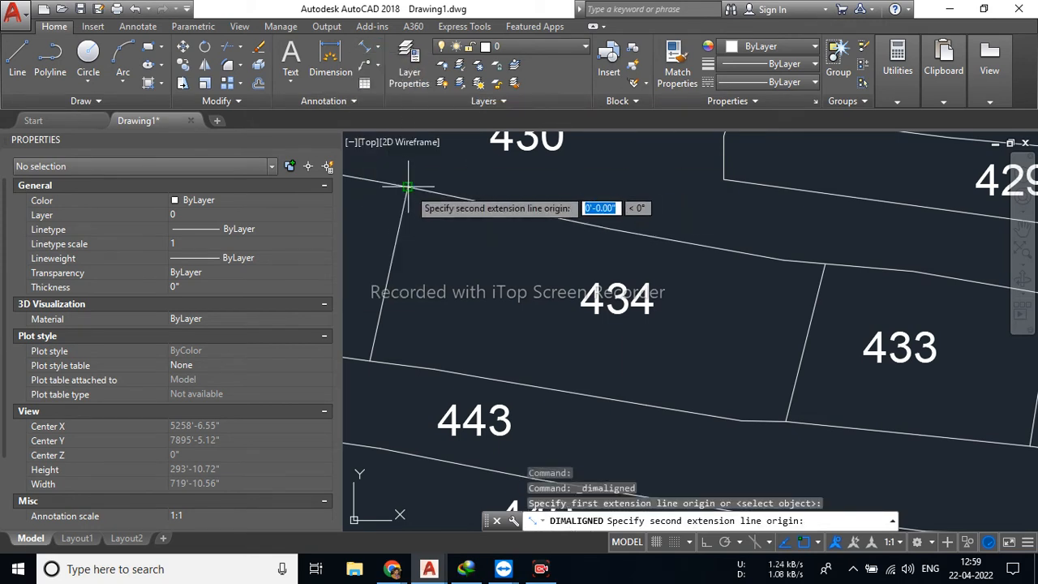
left_click(825, 263)
left_click(815, 247)
Inspect the dimension text along plot 434's upper edge and erase the dimension.
scroll(616, 199, "up", 2)
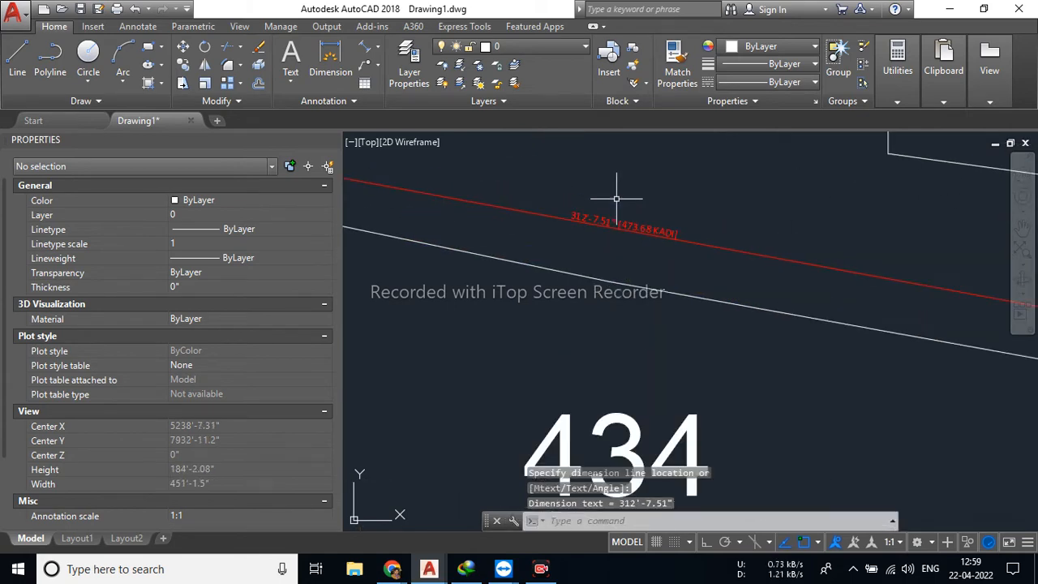
scroll(616, 198, "up", 8)
scroll(559, 293, "down", 3)
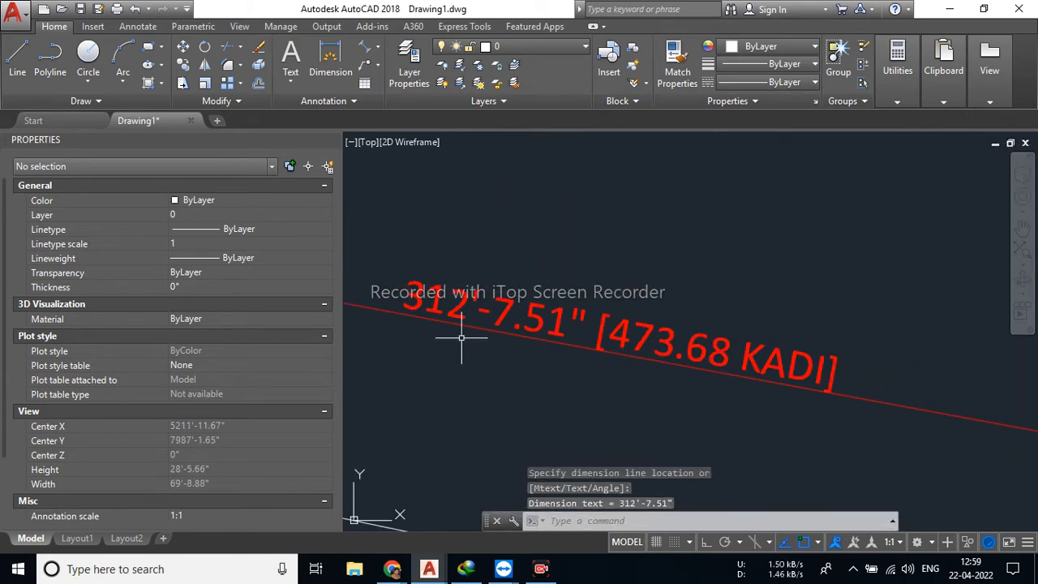
scroll(540, 341, "down", 2)
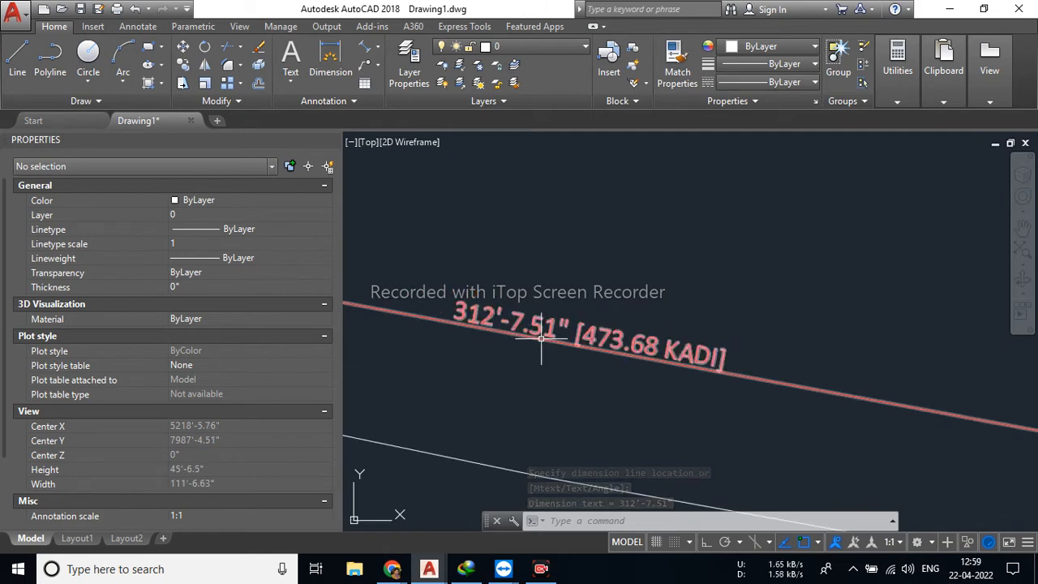
scroll(567, 342, "up", 2)
scroll(714, 364, "down", 6)
scroll(728, 312, "down", 2)
middle_click_drag(720, 305, 834, 256)
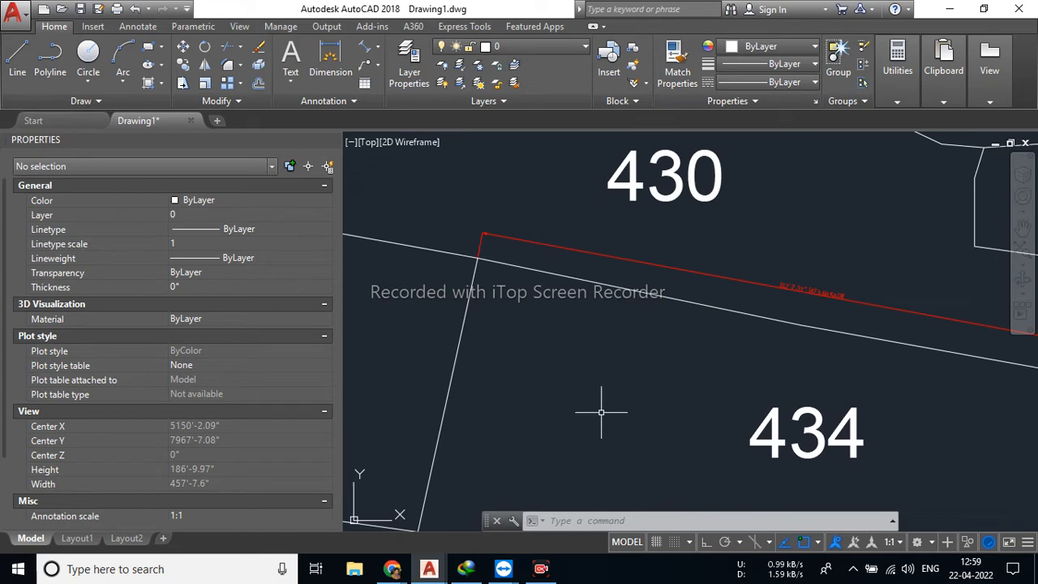
scroll(601, 412, "down", 2)
middle_click_drag(616, 393, 584, 348)
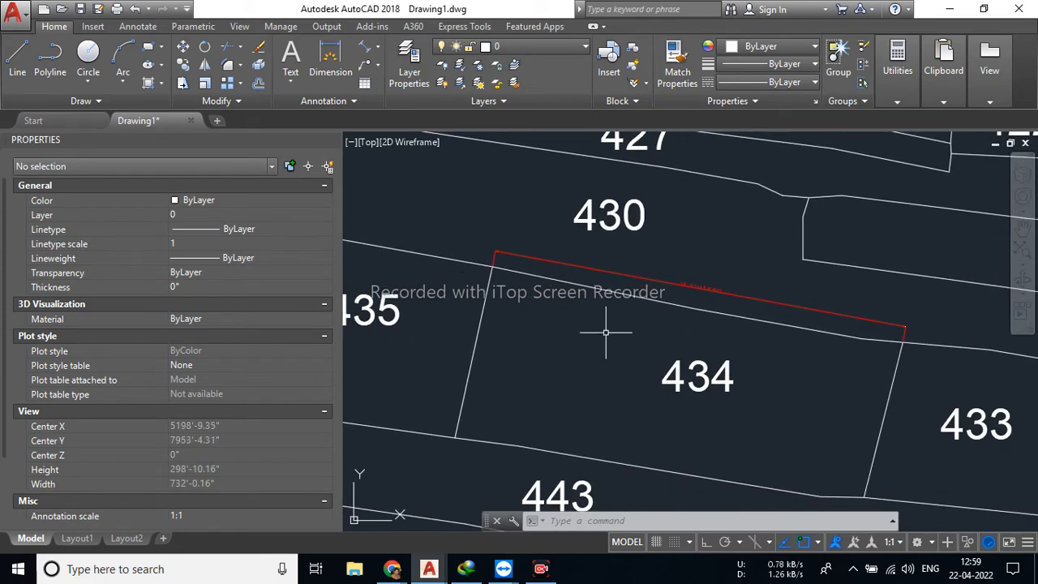
left_click(681, 285)
key("Delete")
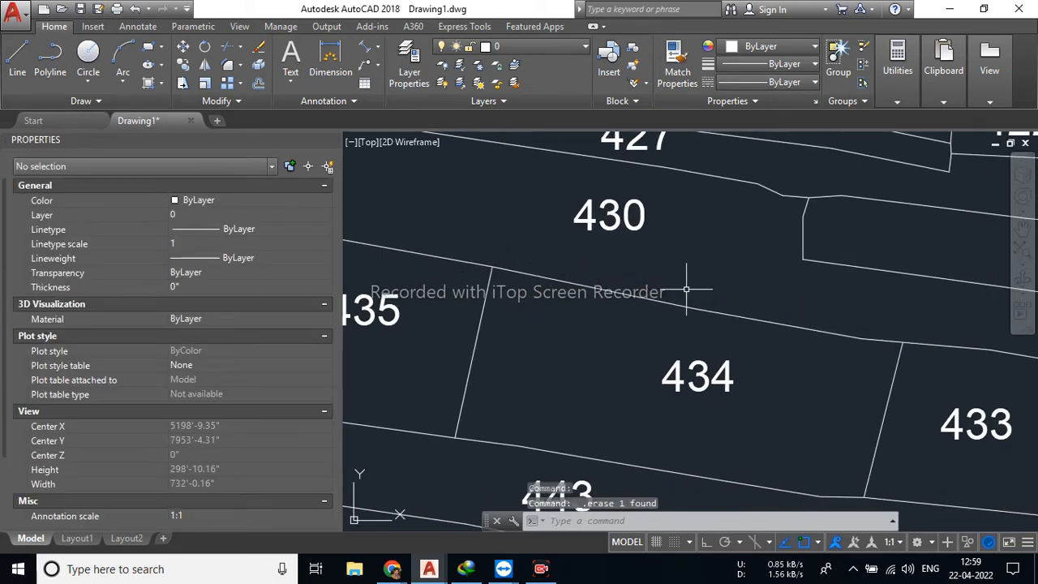
Create a boundary polyline around plot 434 from an internal point, with island detection on.
left_click(161, 86)
left_click(185, 167)
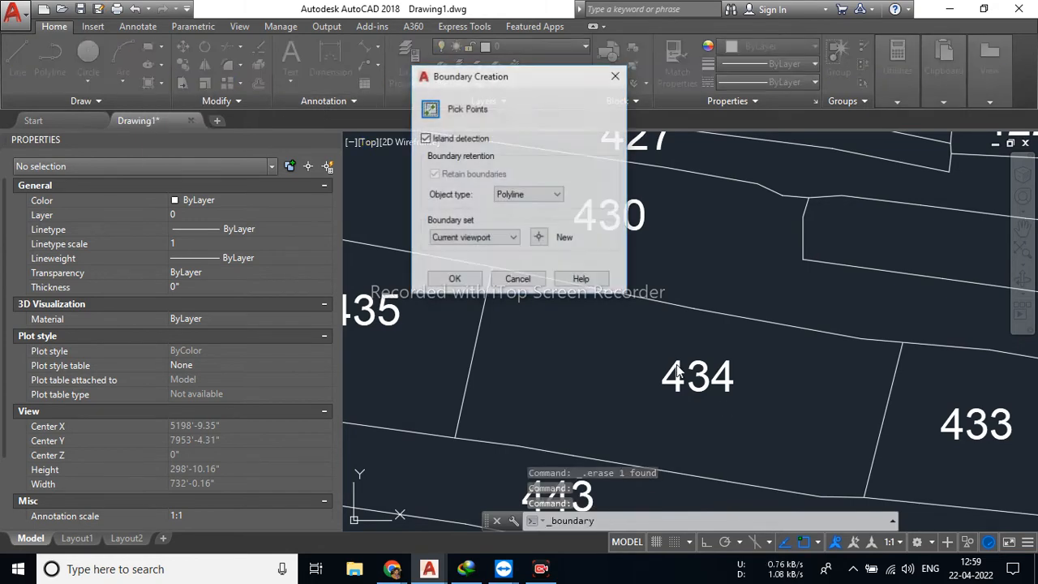
left_click(431, 111)
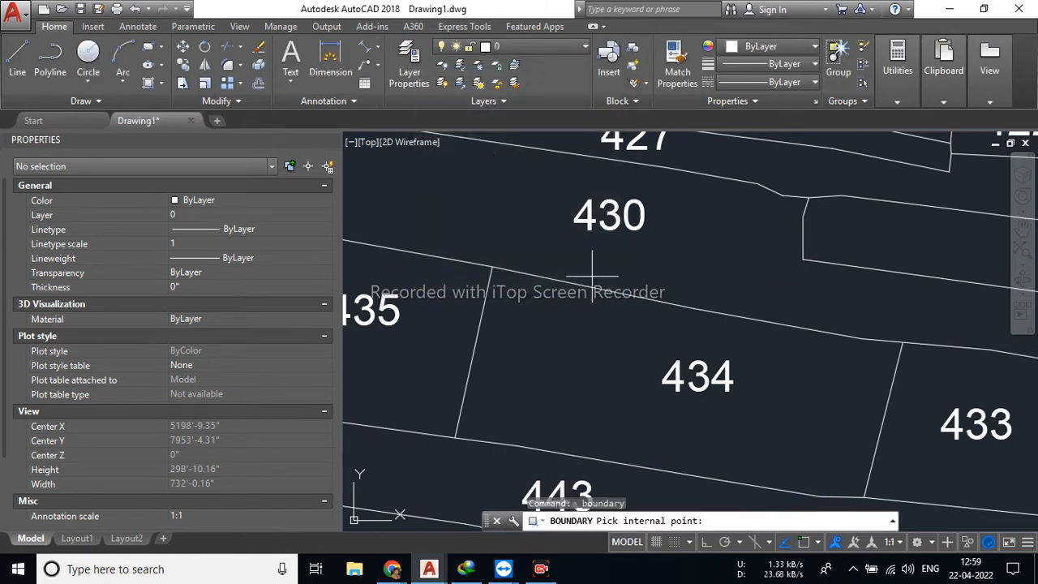
left_click(580, 358)
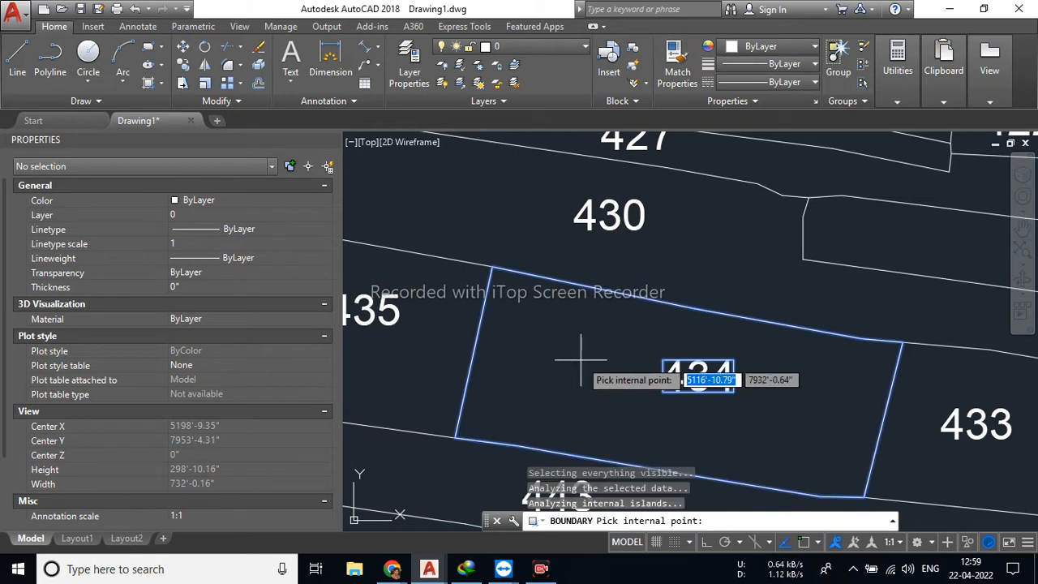
key("Return")
Check the area of plot 434's boundary polyline in its properties and deselect it.
left_click(629, 296)
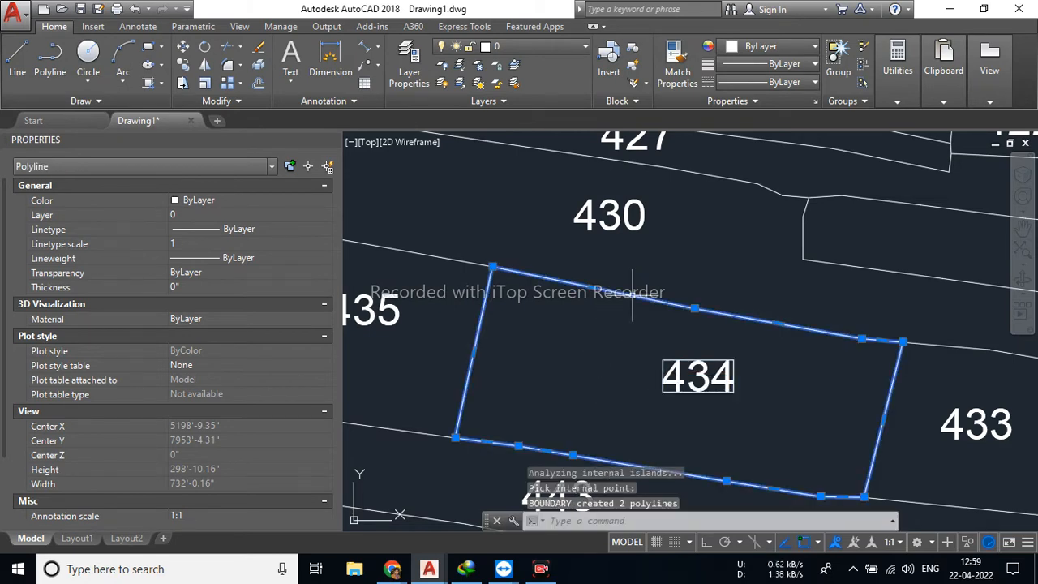
scroll(191, 458, "down", 1)
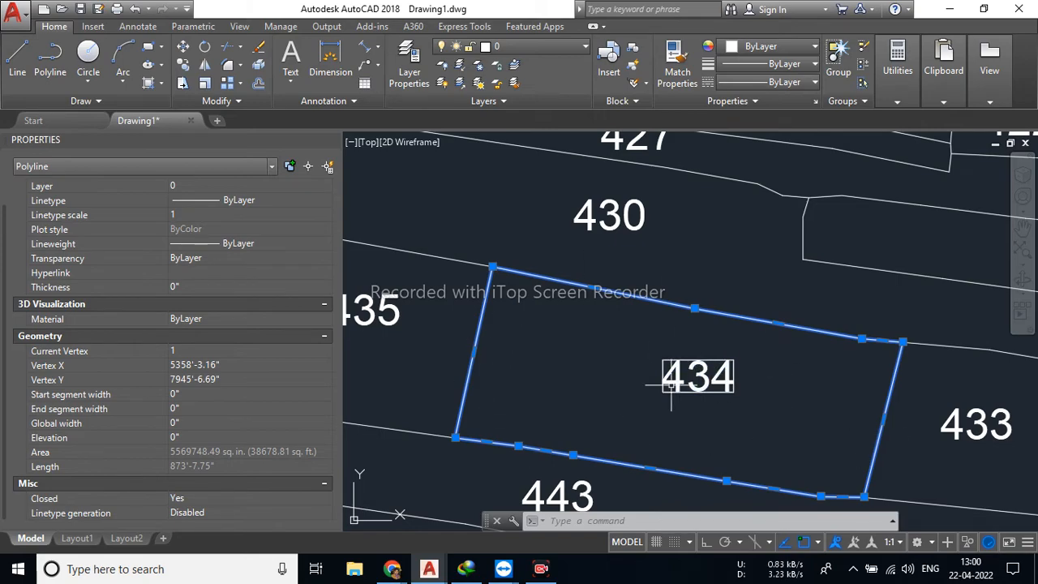
key("Escape")
key("Escape")
key("Escape")
Look over the complete map sheet, including its plots, legend, scale bars and surrounding frame.
scroll(670, 386, "down", 6)
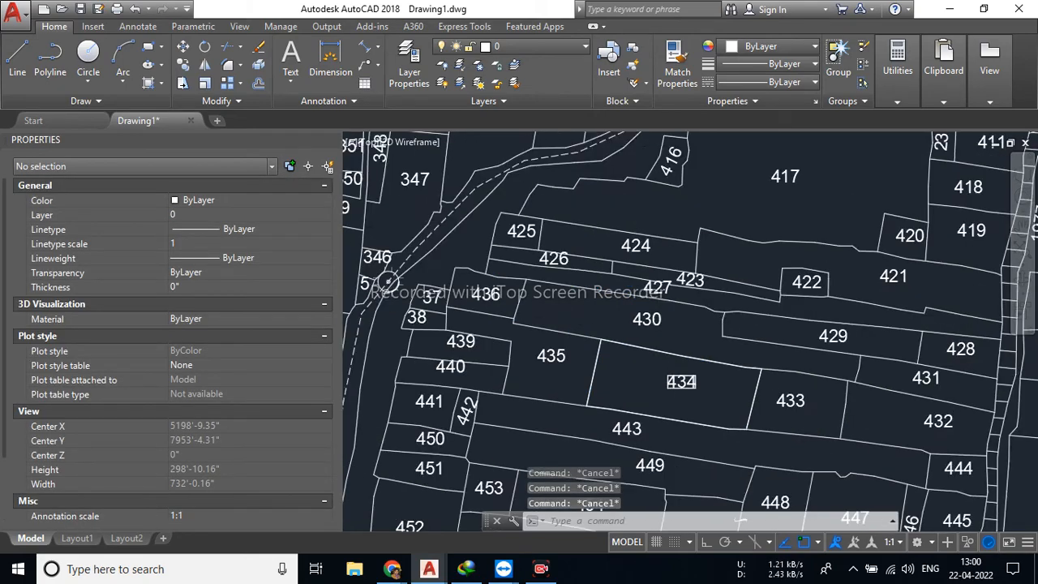
scroll(672, 385, "down", 6)
middle_click_drag(903, 405, 892, 282)
middle_click_drag(873, 392, 876, 343)
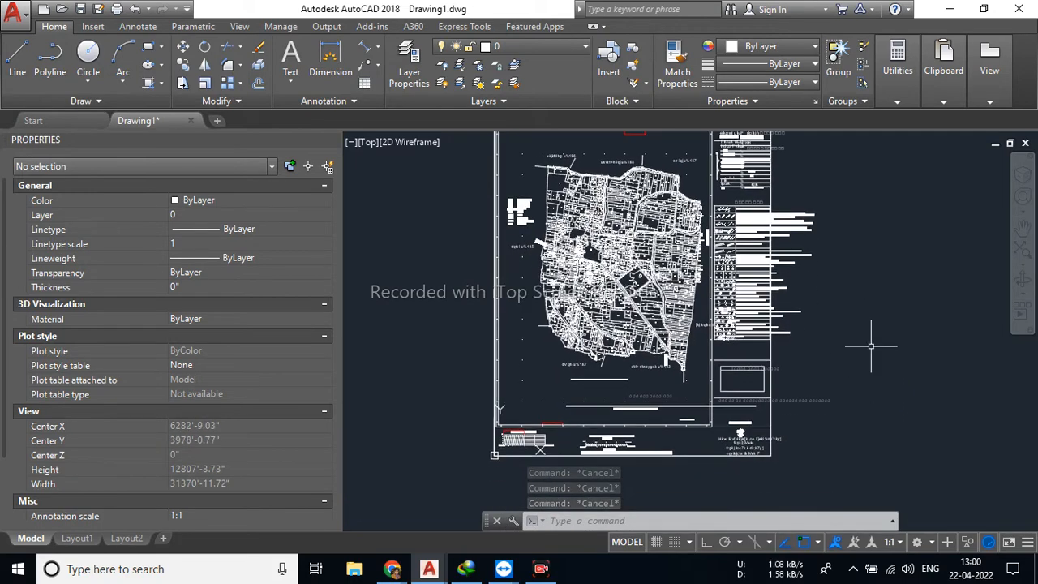
mouse_move(905, 259)
middle_mouse_down()
mouse_move(906, 248)
mouse_move(871, 318)
mouse_move(867, 303)
middle_mouse_up()
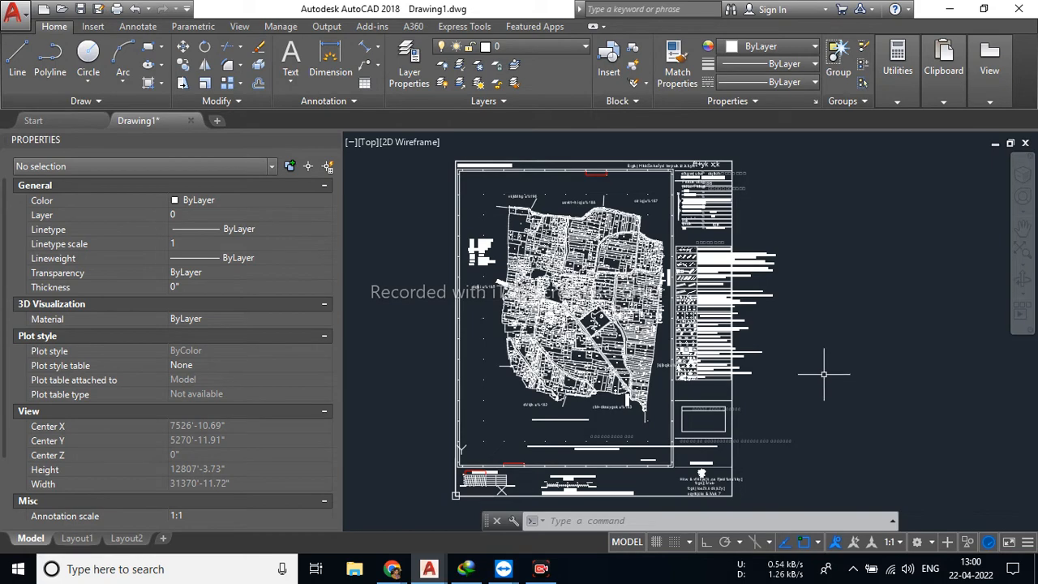
scroll(828, 380, "down", 2)
middle_click_drag(845, 419, 819, 400)
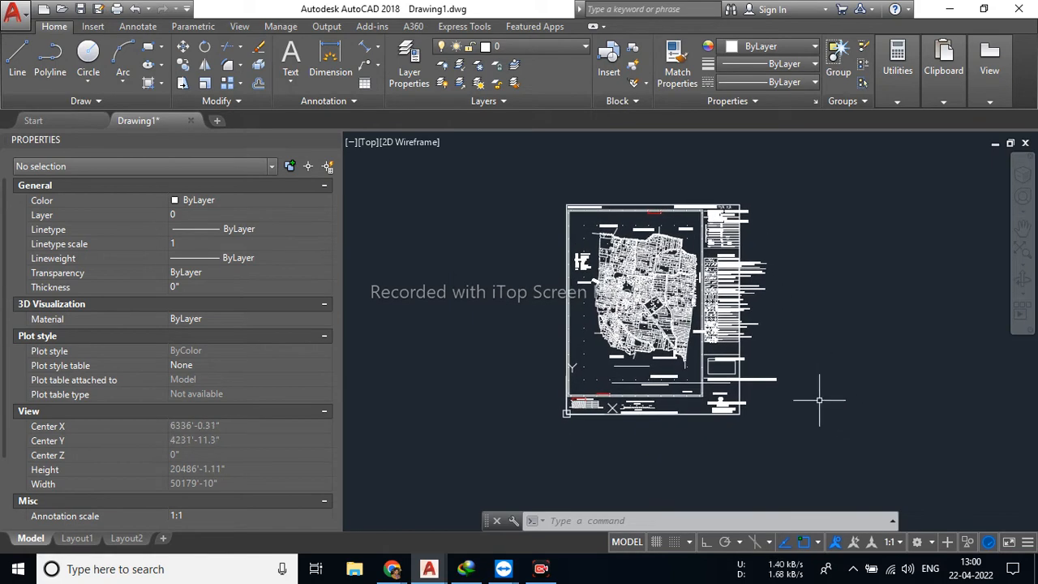
scroll(663, 320, "up", 4)
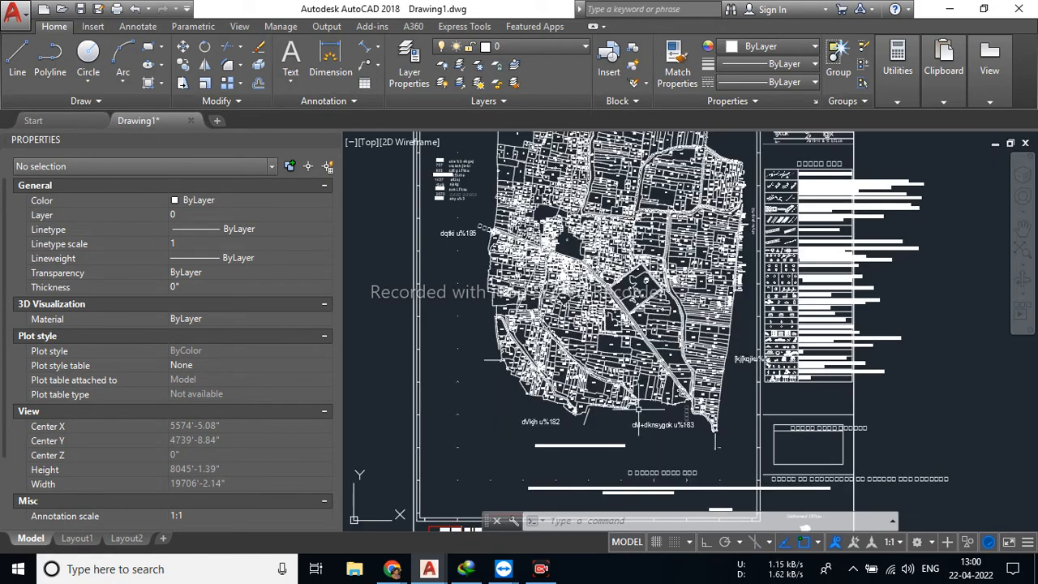
scroll(635, 422, "down", 2)
scroll(679, 329, "up", 4)
scroll(542, 368, "down", 6)
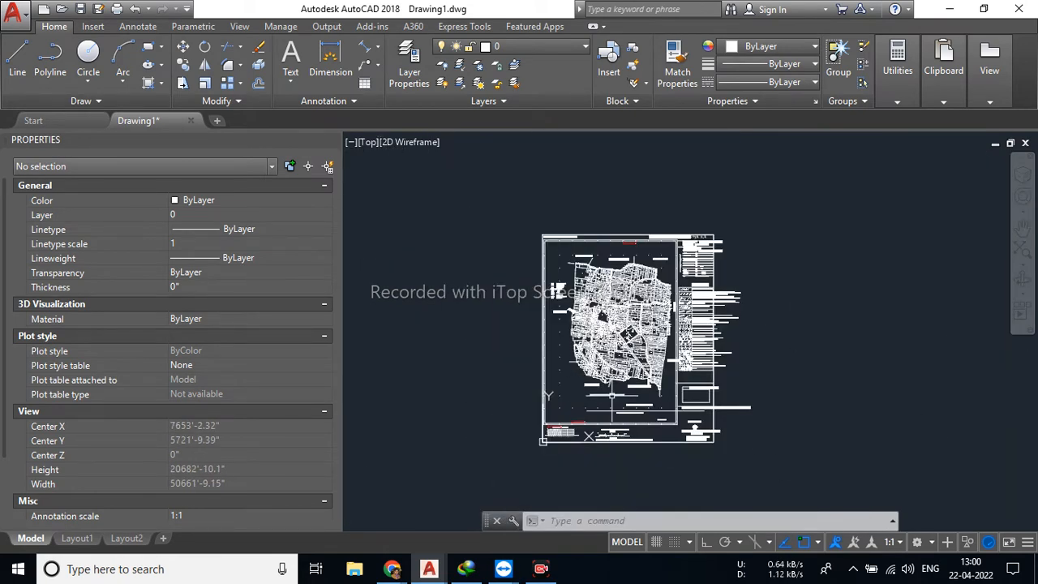
scroll(547, 421, "up", 4)
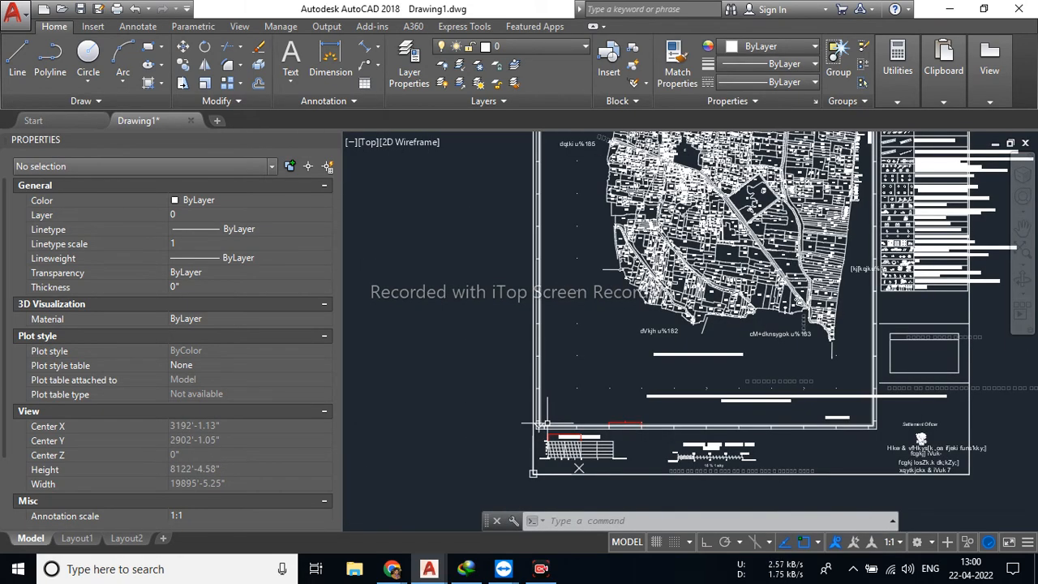
scroll(547, 423, "down", 2)
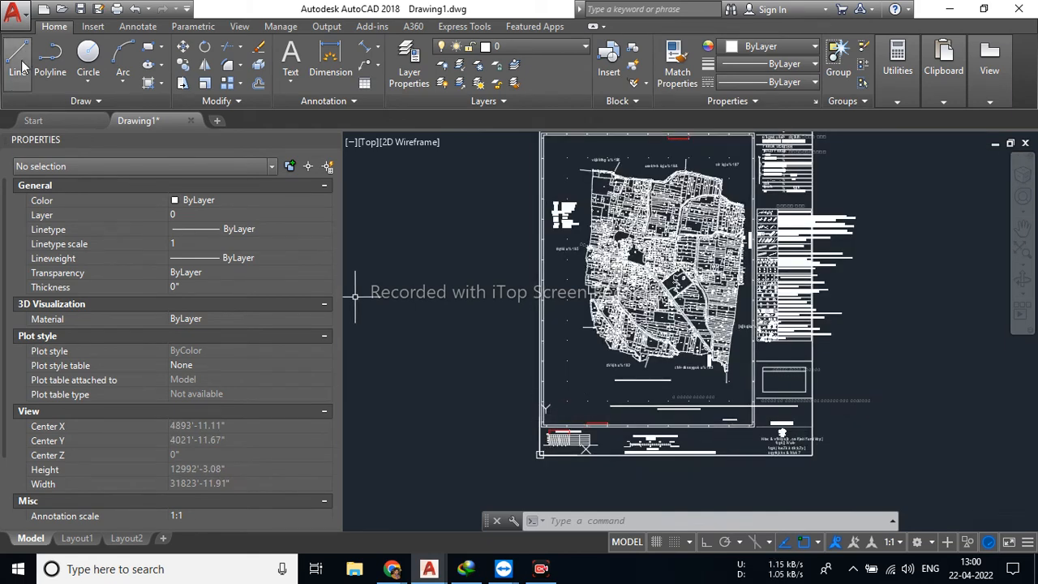
Save the map as an AutoCAD 2018 drawing named KUJAPI-1 on the Desktop.
left_click(13, 12)
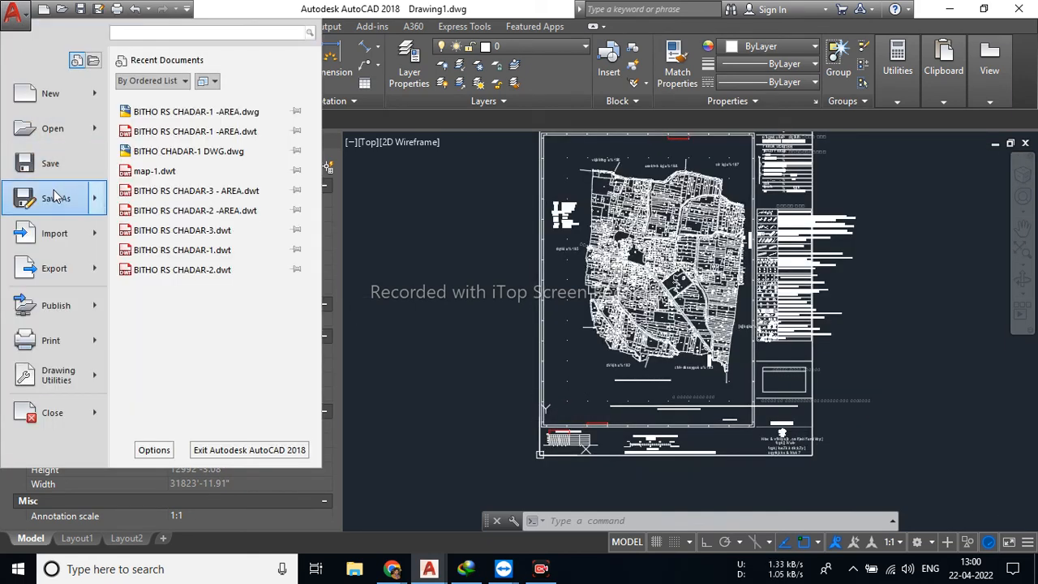
mouse_move(55, 203)
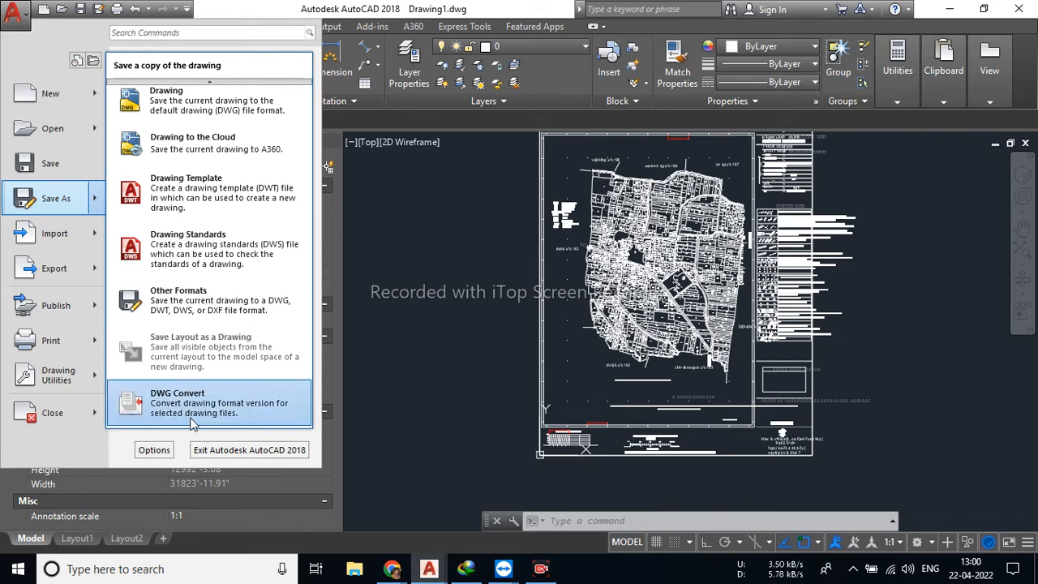
left_click(135, 115)
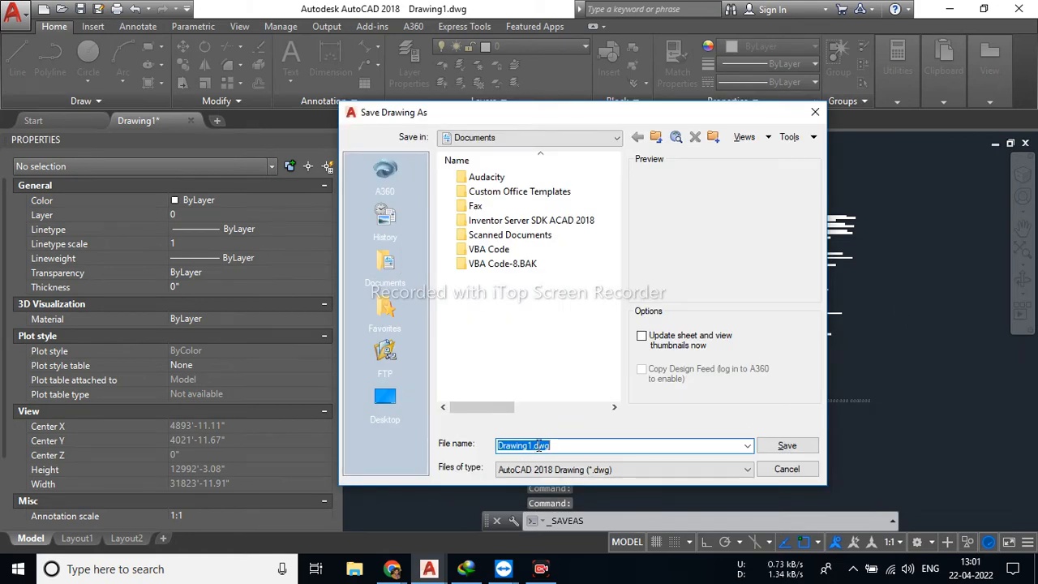
mouse_move(568, 111)
left_mouse_down()
mouse_move(519, 192)
mouse_move(460, 128)
left_mouse_up()
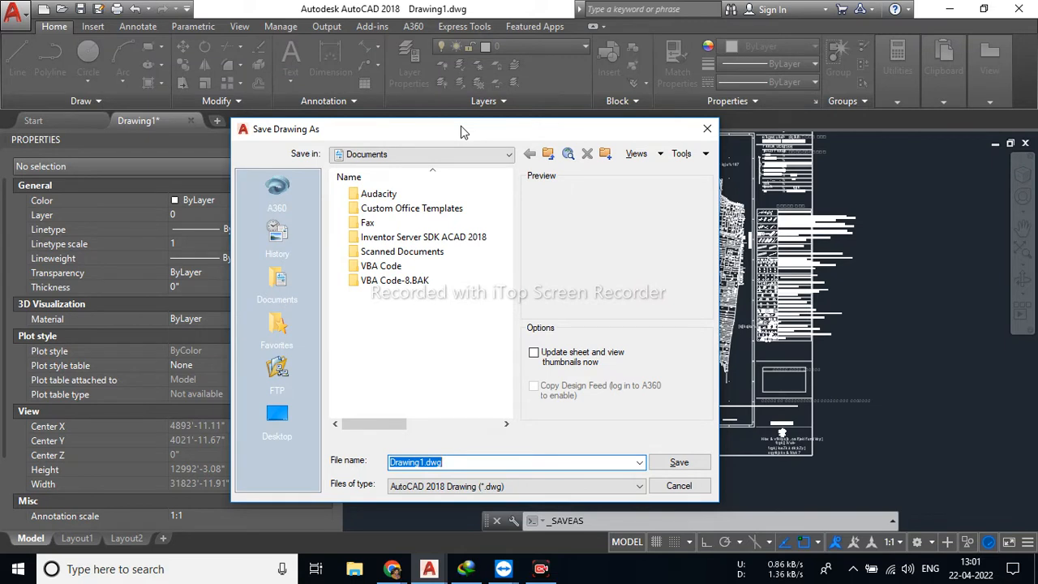
type("KUJAPI-1")
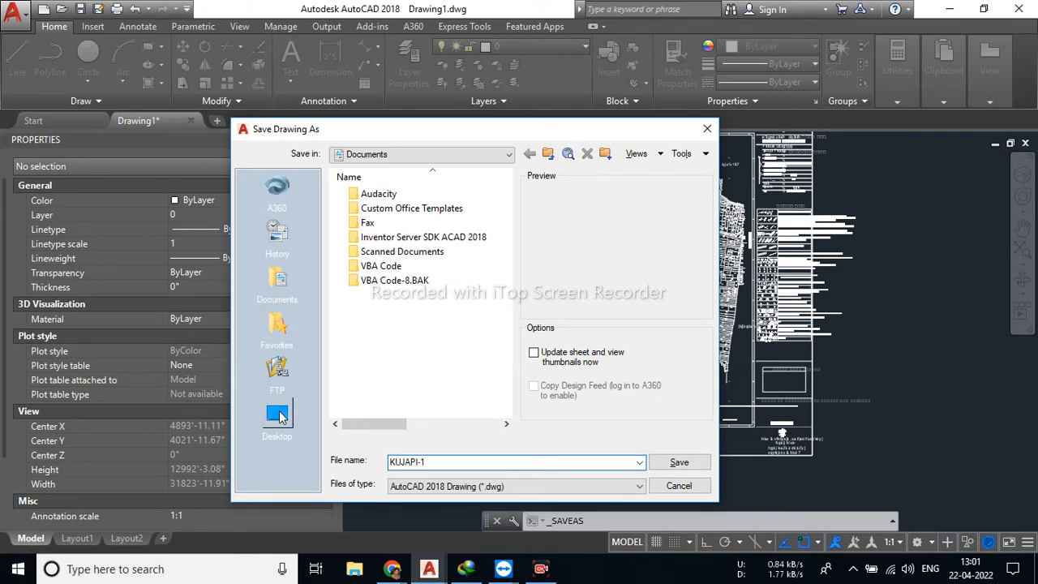
left_click(277, 415)
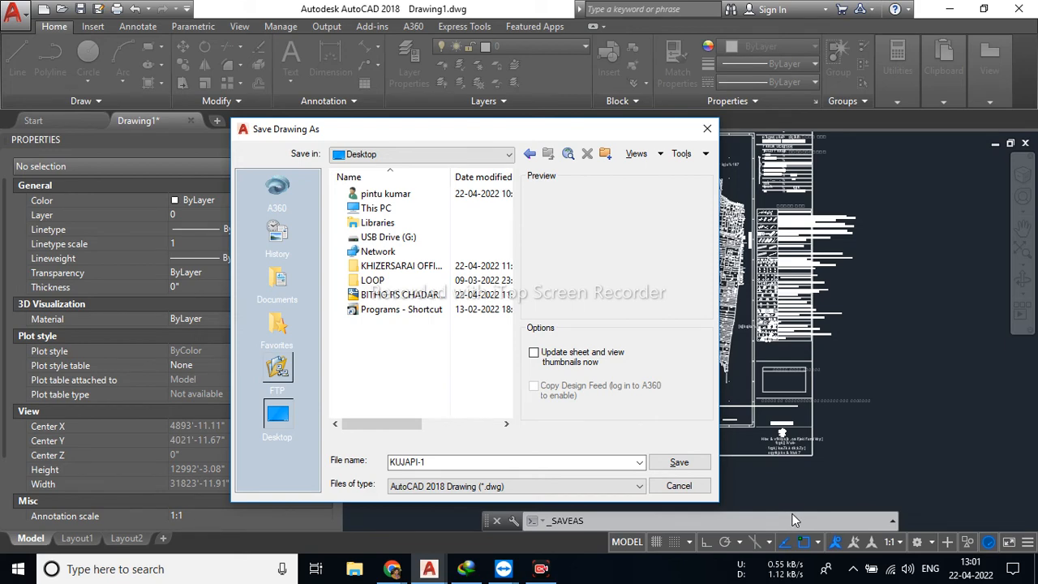
left_click(677, 464)
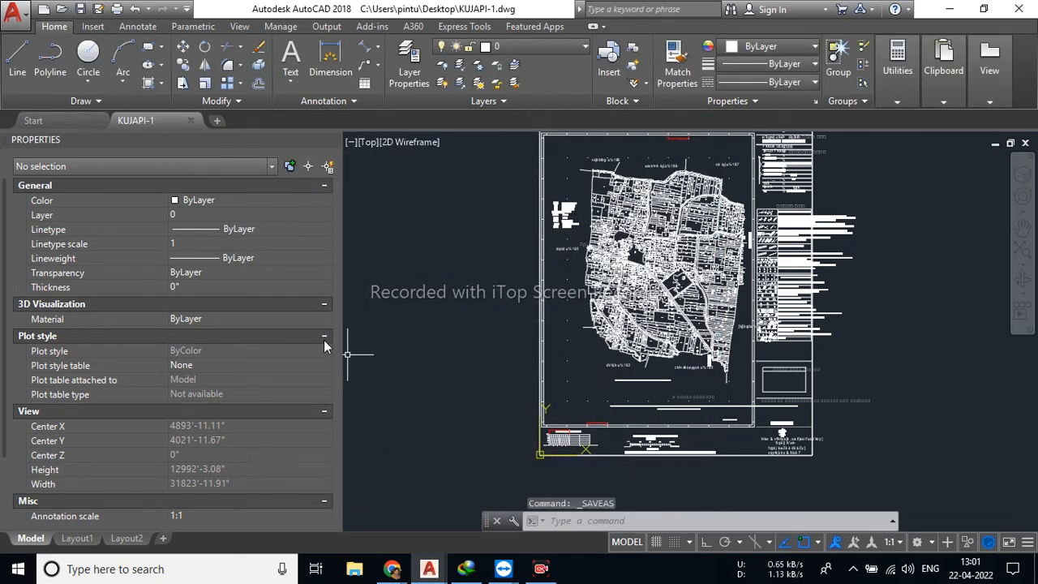
Show the desktop and move the KUJAPI-1 drawing file to the empty area below the AutoCAD 2018 shortcut.
left_click(948, 8)
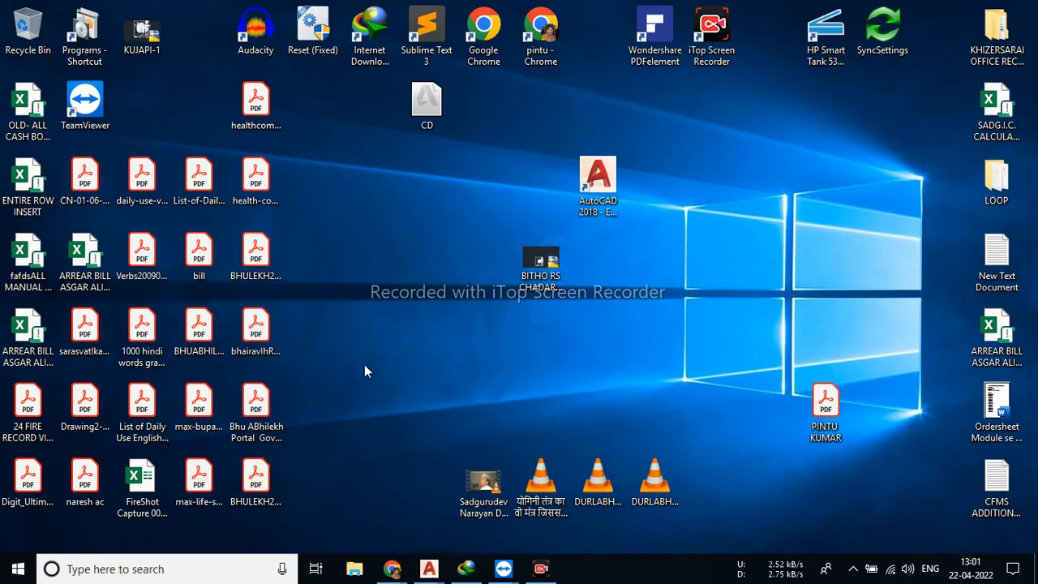
left_click_drag(142, 30, 727, 325)
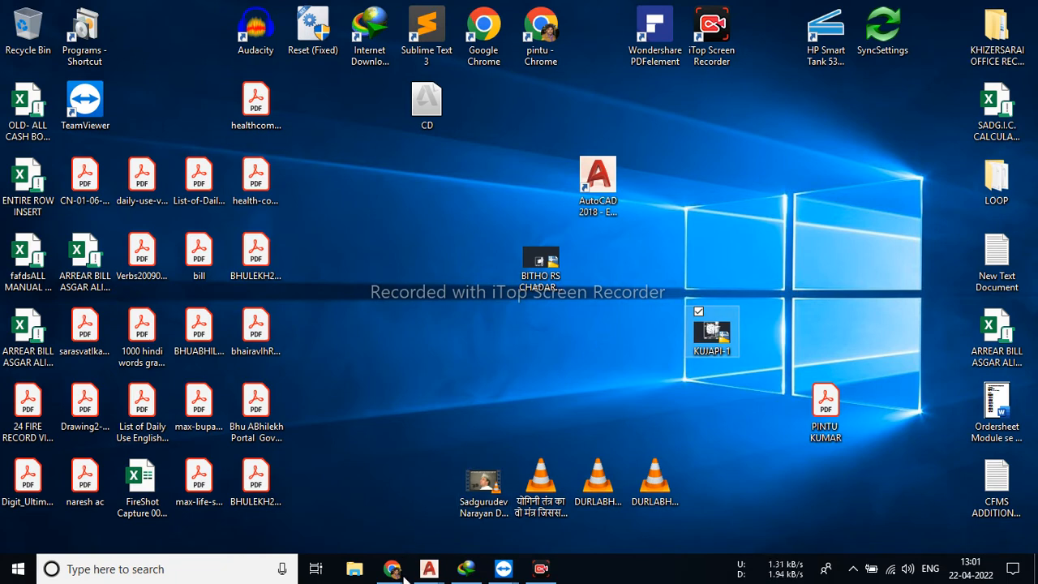
Switch to Chrome and open the YouTube page of the video "HOW TO SCALING PDF FILE IN AUTOCAD 2018" from the channel content.
mouse_move(392, 568)
left_click(338, 522)
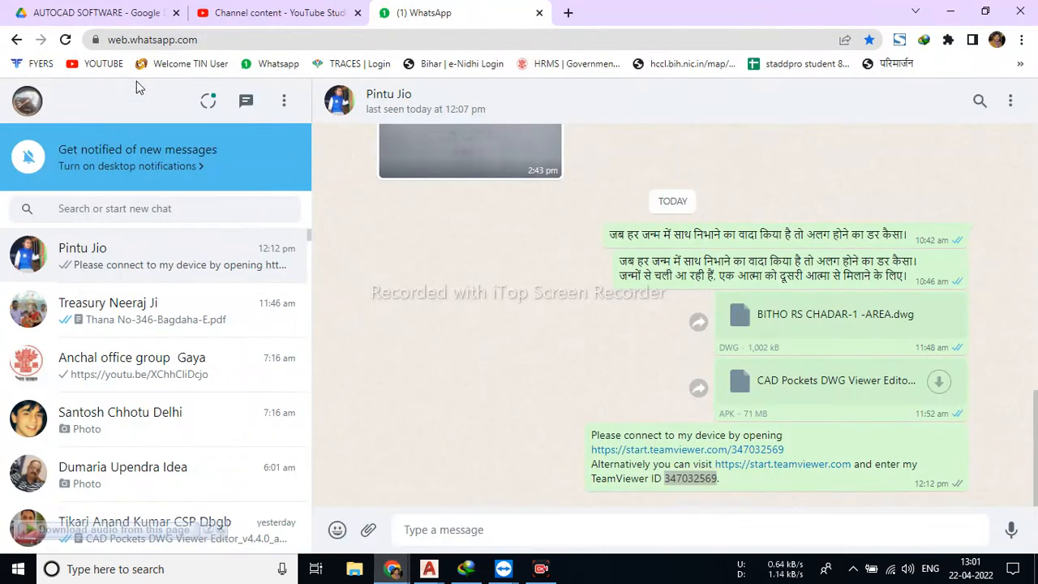
left_click(233, 14)
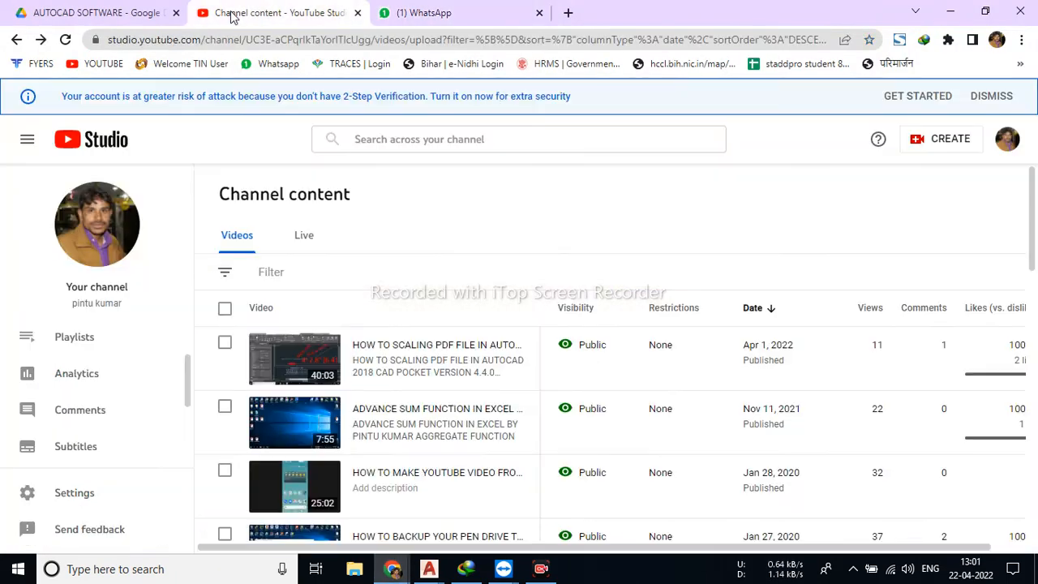
left_click(294, 367)
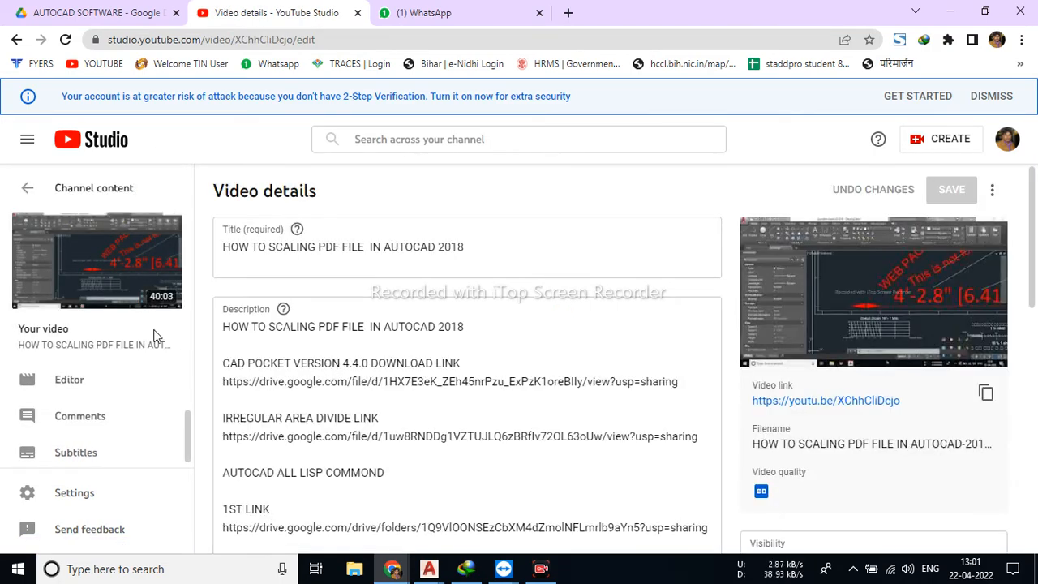
mouse_move(97, 259)
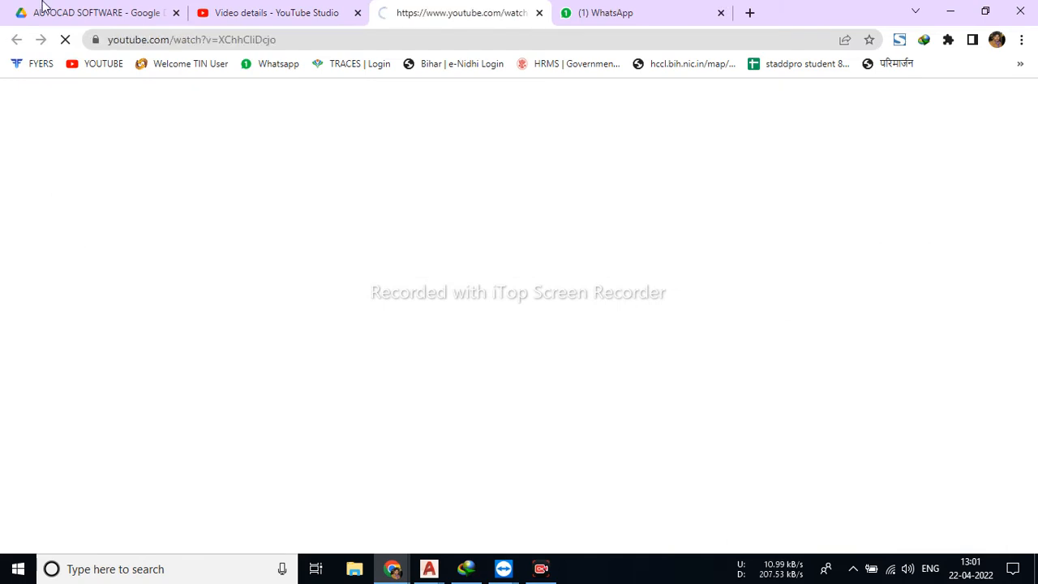
left_click(308, 9)
left_click(417, 9)
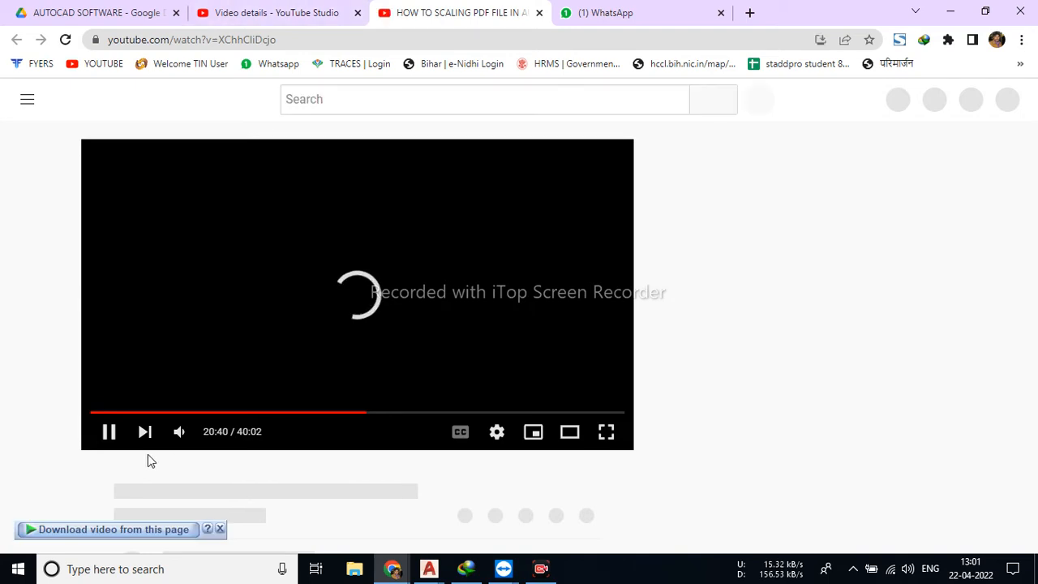
Expand the video's description and highlight the CAD Pocket version 4.4.0 download link.
scroll(114, 431, "down", 2)
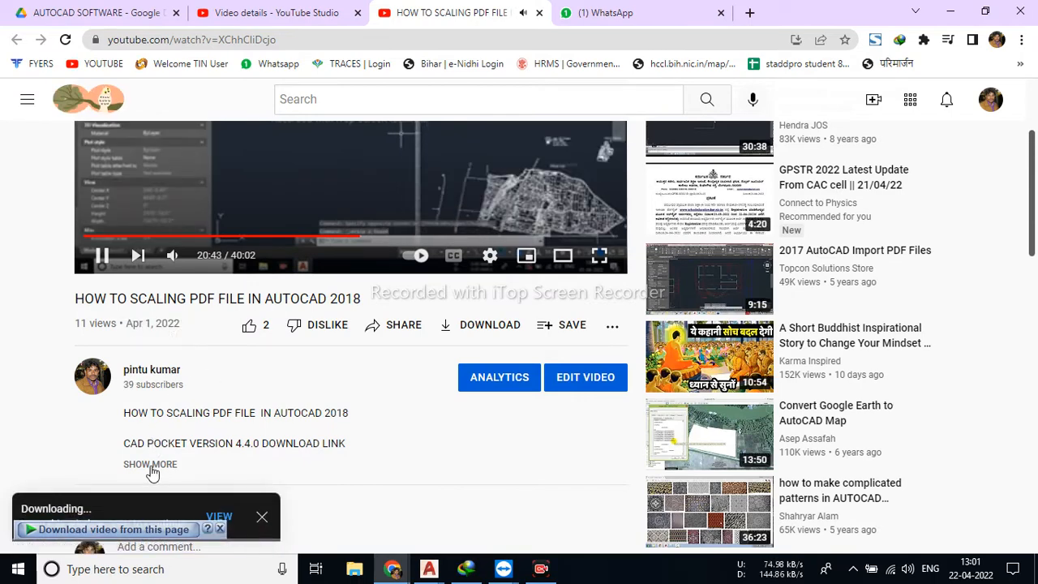
left_click(151, 465)
scroll(154, 471, "down", 2)
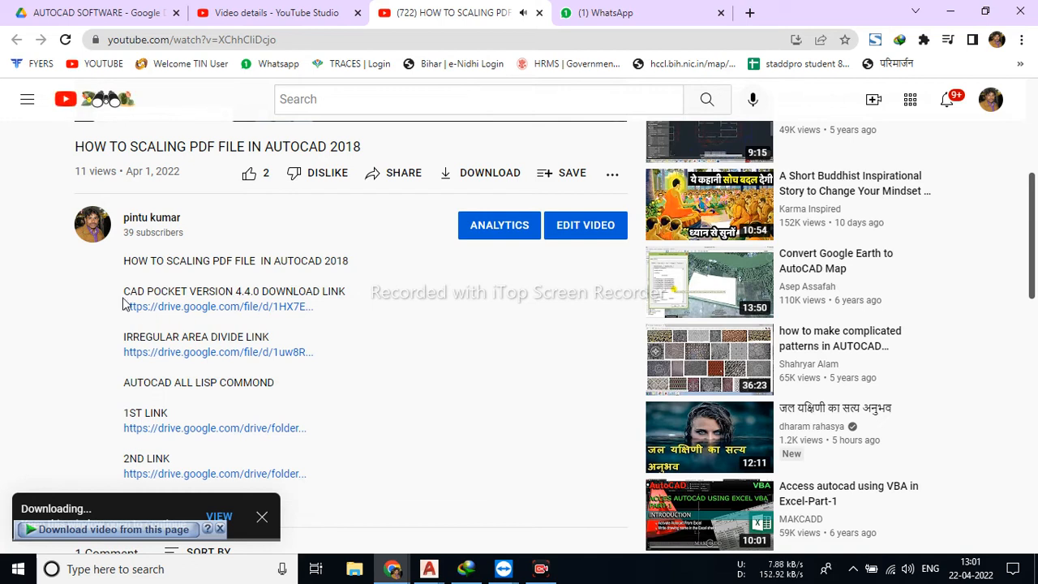
left_click_drag(124, 291, 321, 312)
left_click(367, 321)
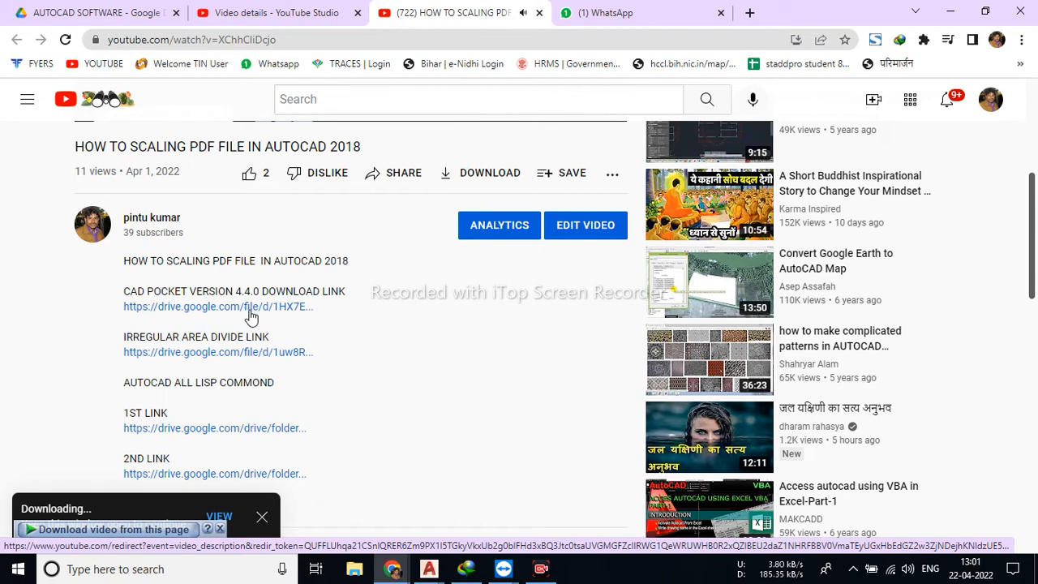
Highlight the irregular area divide link and the two AutoCAD LISP links in the video description.
scroll(250, 313, "down", 1)
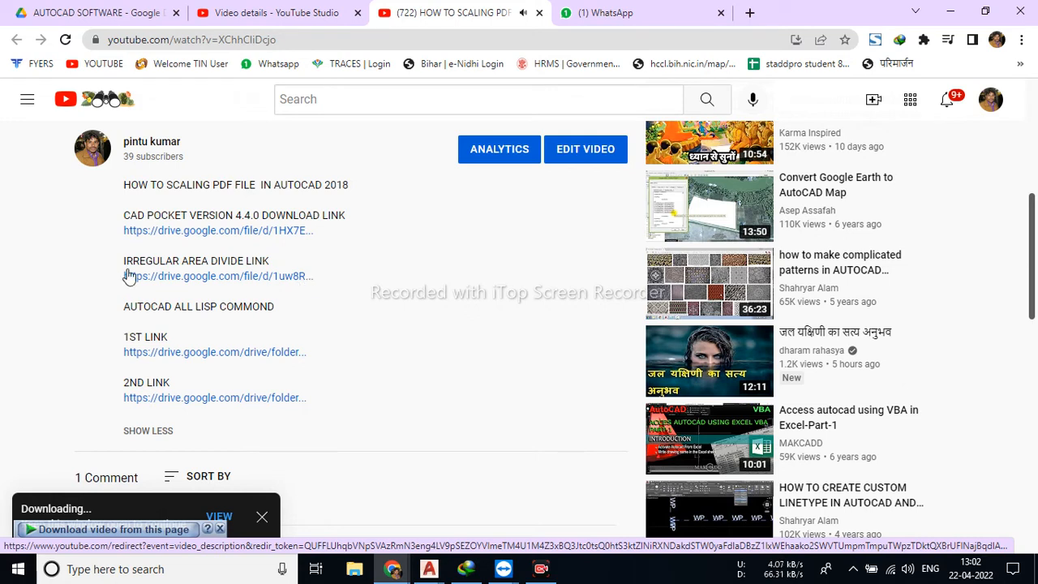
left_click_drag(119, 261, 323, 280)
left_click(89, 260)
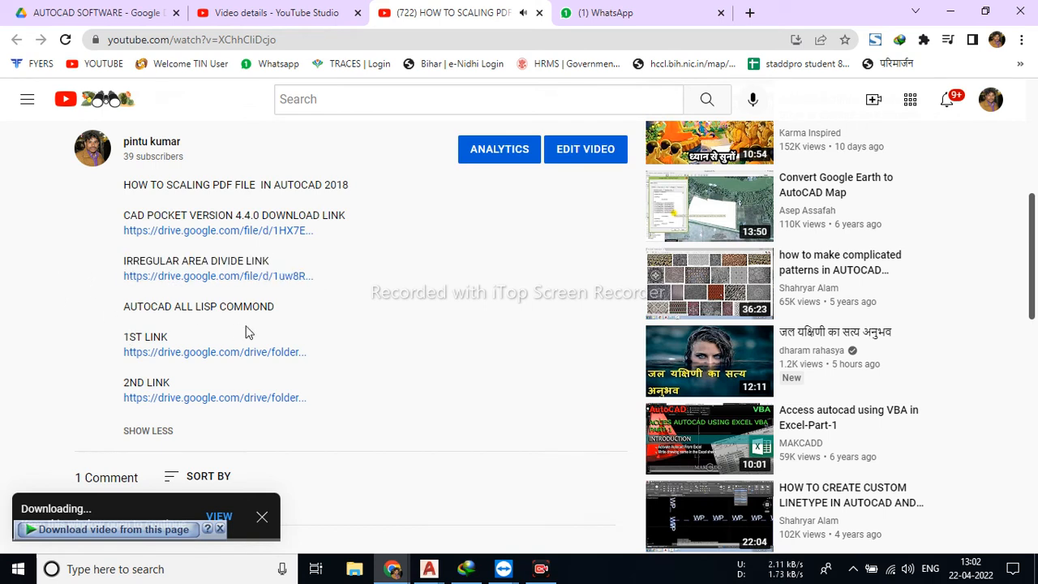
left_click_drag(127, 350, 347, 422)
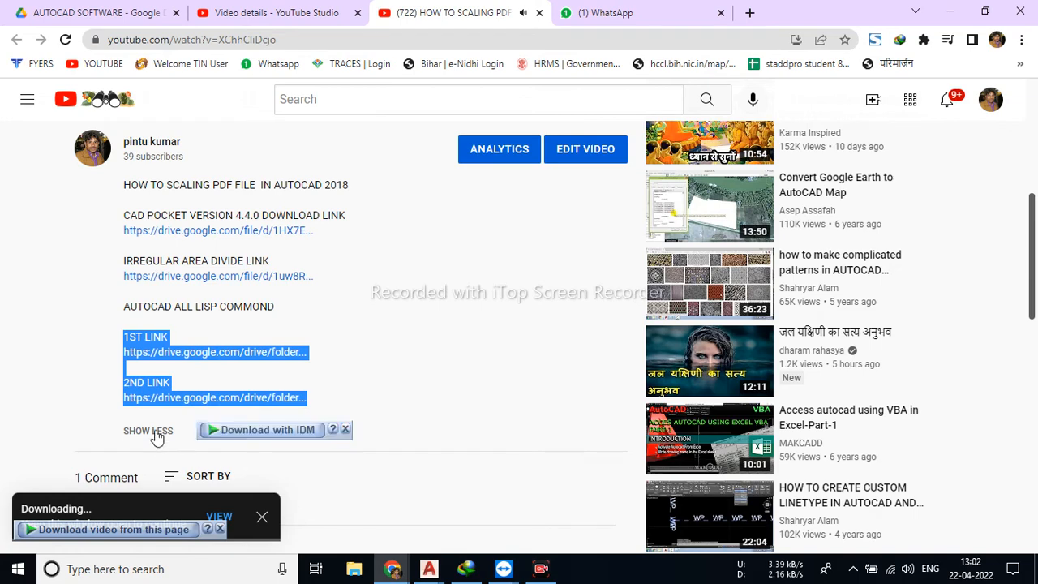
left_click(157, 431)
scroll(143, 312, "up", 1)
left_click(149, 312)
scroll(29, 381, "down", 1)
left_click(29, 381)
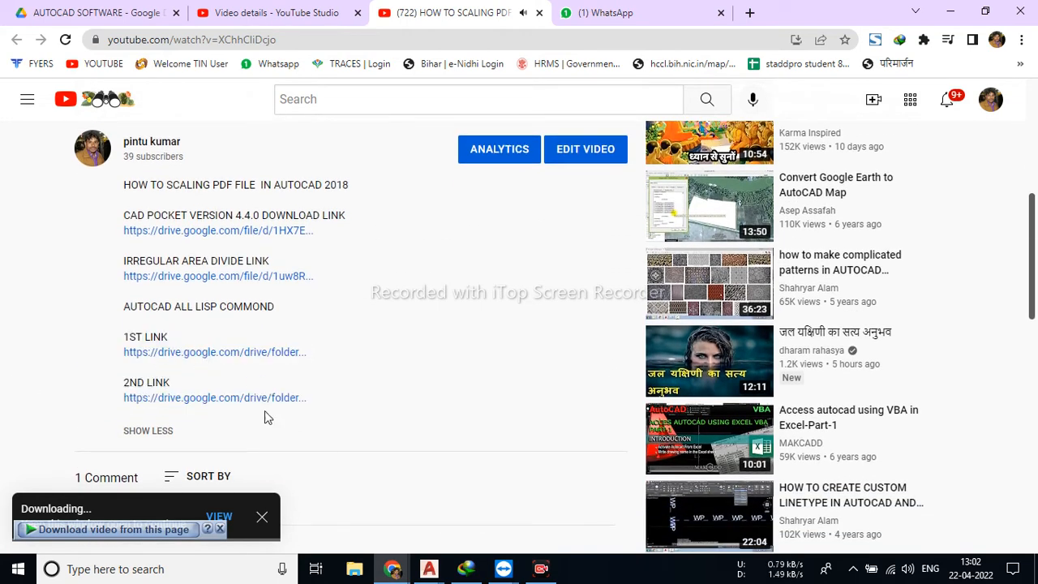
scroll(186, 385, "up", 1)
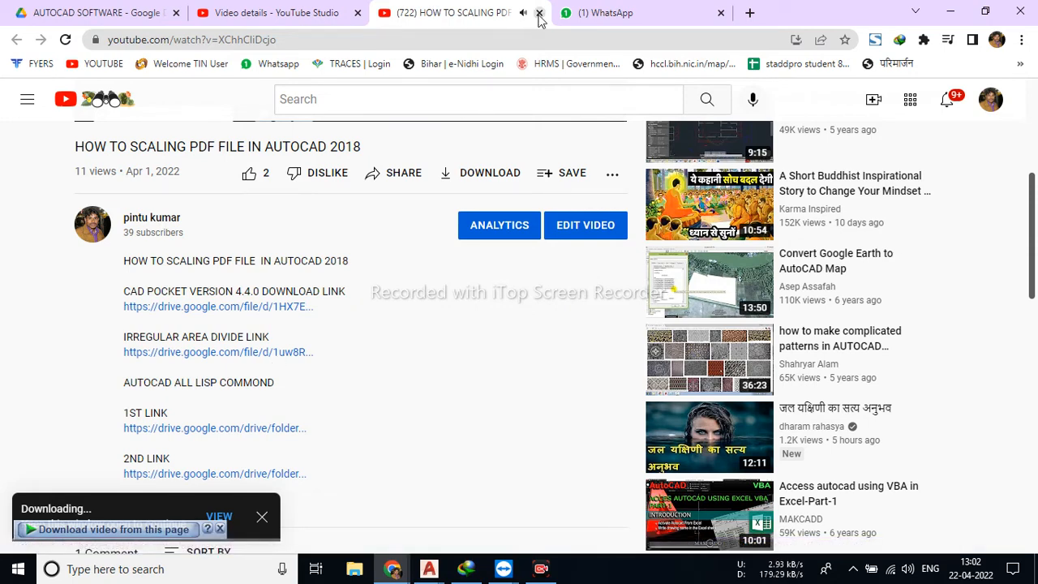
scroll(345, 244, "up", 4)
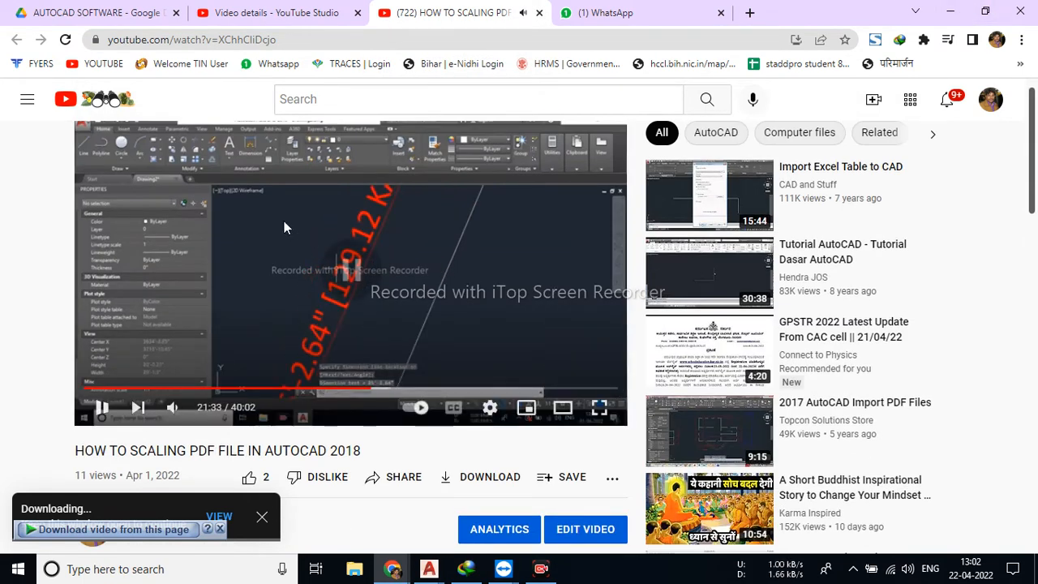
Return to the desktop and move the CD file to the free spot between BITHO RS CHADAR and KUJAPI-1.
left_click(945, 10)
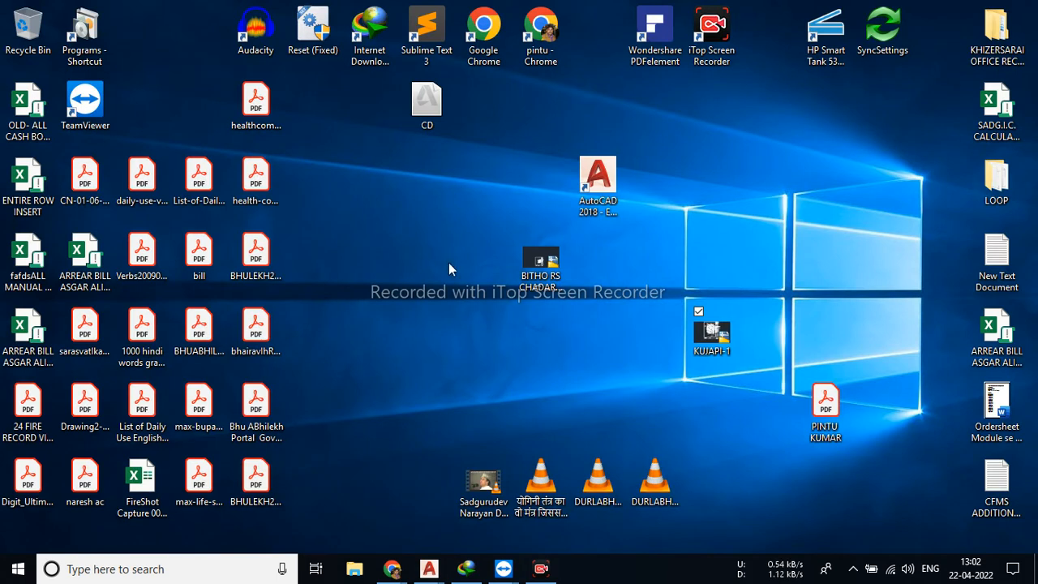
left_click_drag(427, 110, 715, 215)
left_click_drag(683, 245, 681, 248)
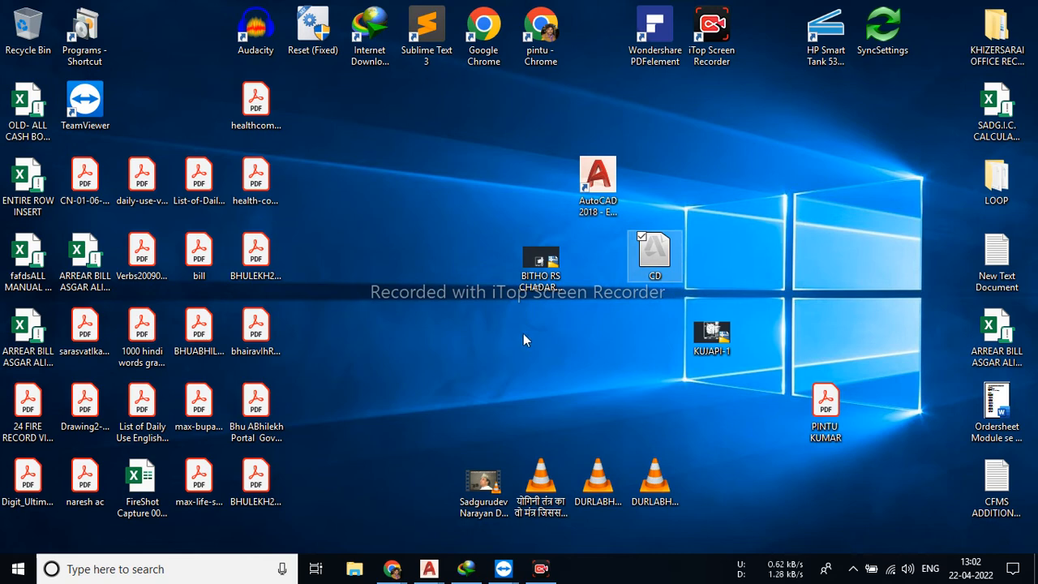
Switch to the AutoCAD window containing the KUJAPI-1 drawing.
mouse_move(429, 568)
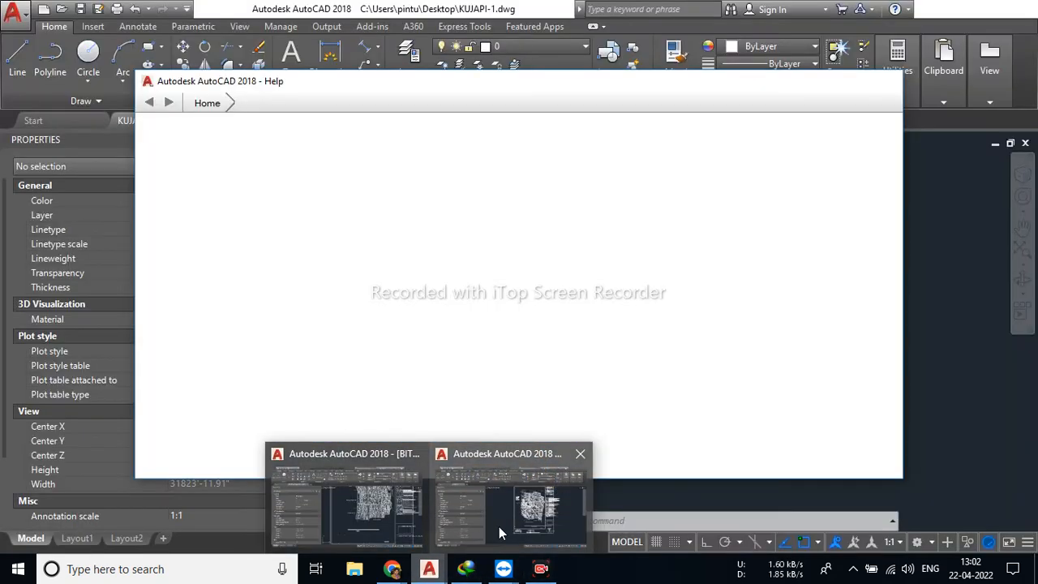
left_click(498, 526)
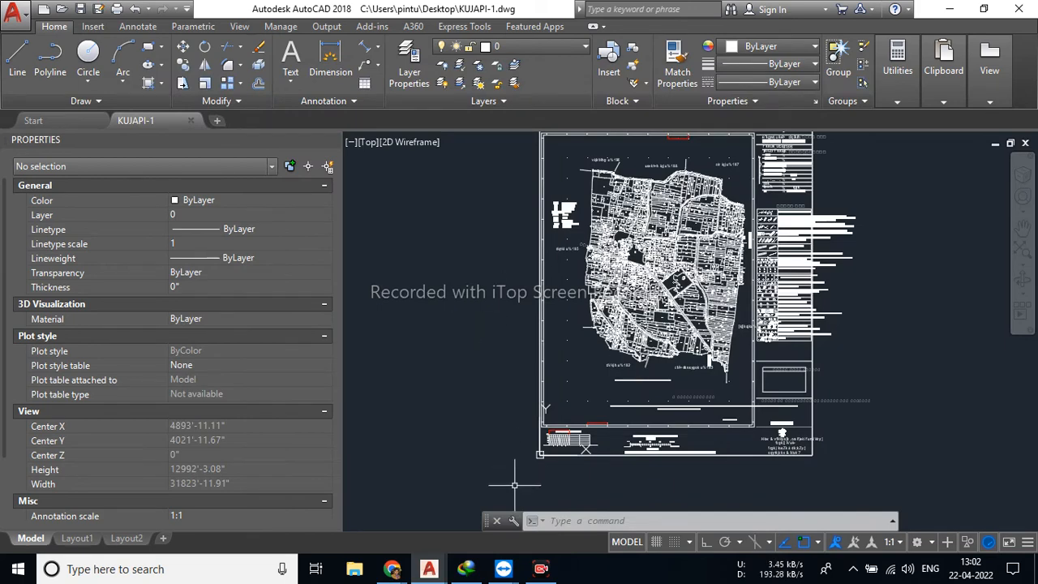
mouse_move(429, 568)
mouse_move(347, 507)
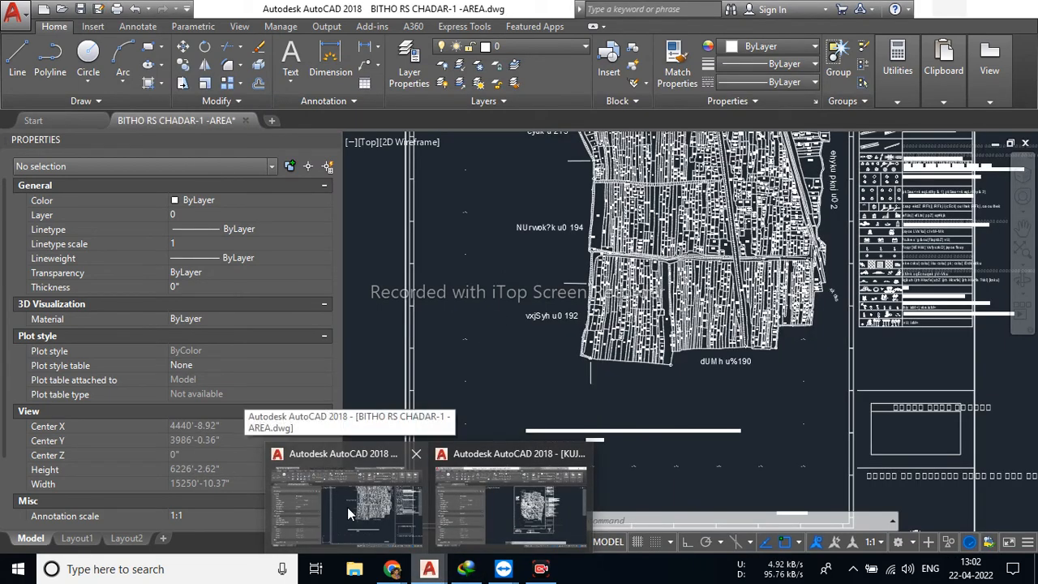
left_click(499, 504)
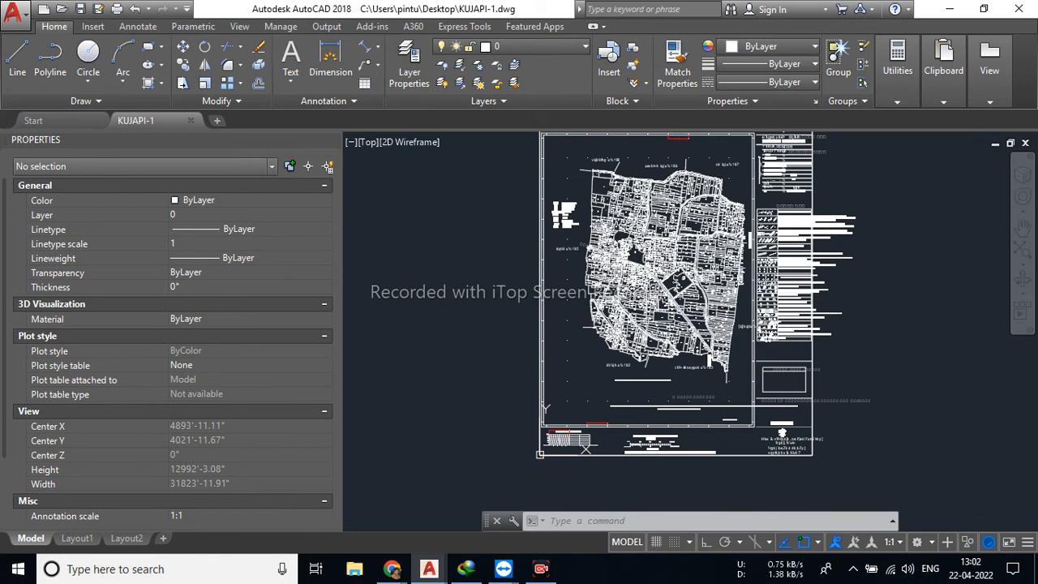
Create a polyline boundary with island detection from an internal point of plot 1600.
scroll(659, 349, "up", 5)
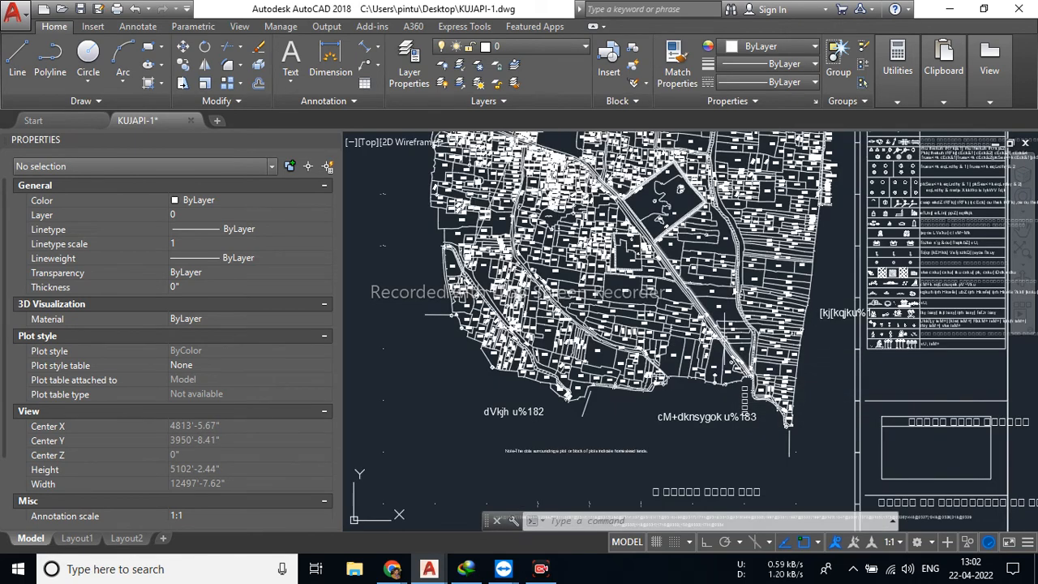
scroll(724, 348, "up", 6)
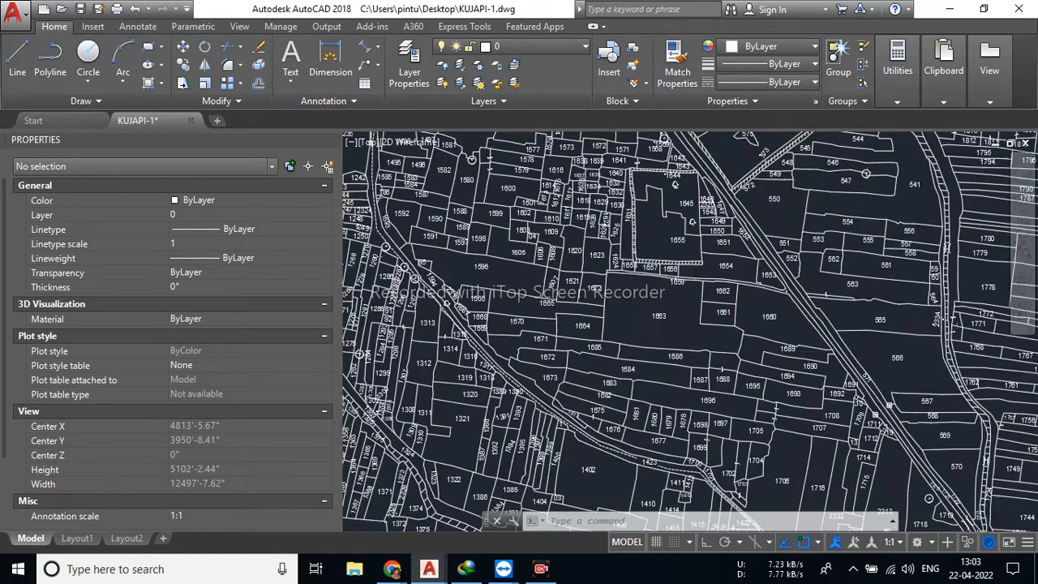
scroll(571, 385, "down", 4)
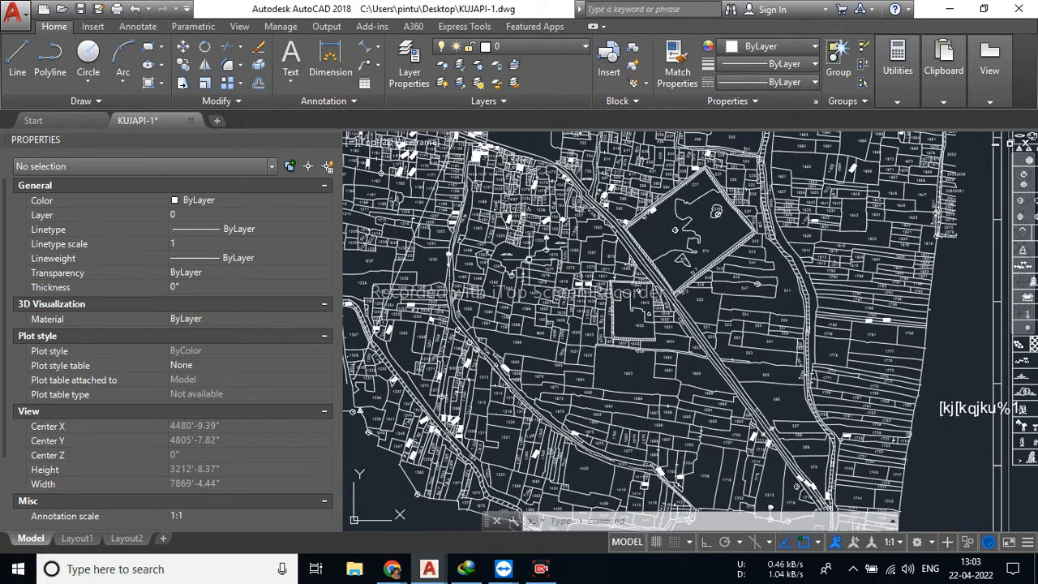
scroll(501, 250, "up", 6)
middle_click_drag(504, 246, 568, 245)
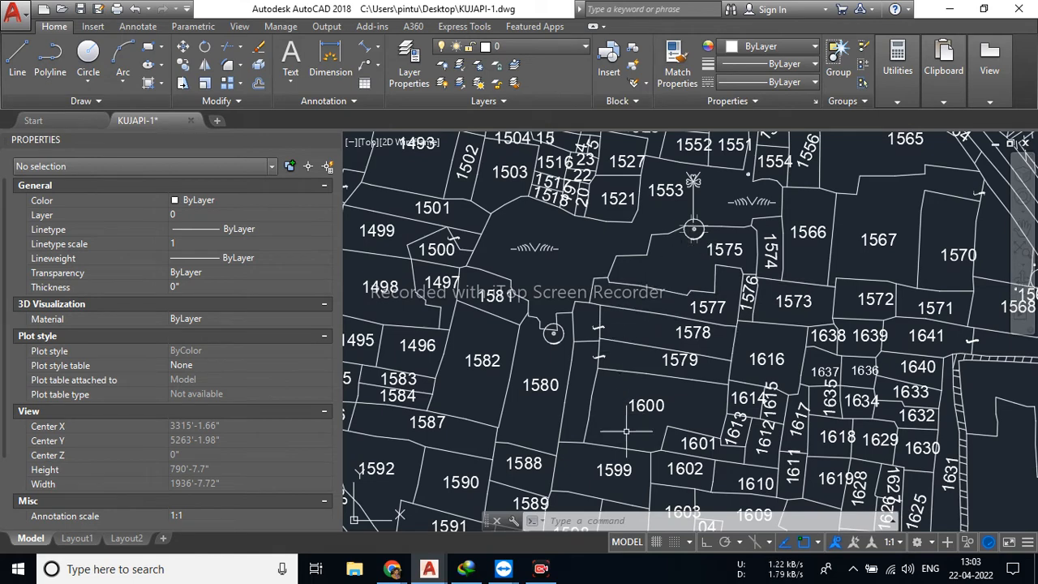
middle_click_drag(636, 420, 597, 364)
scroll(632, 351, "up", 2)
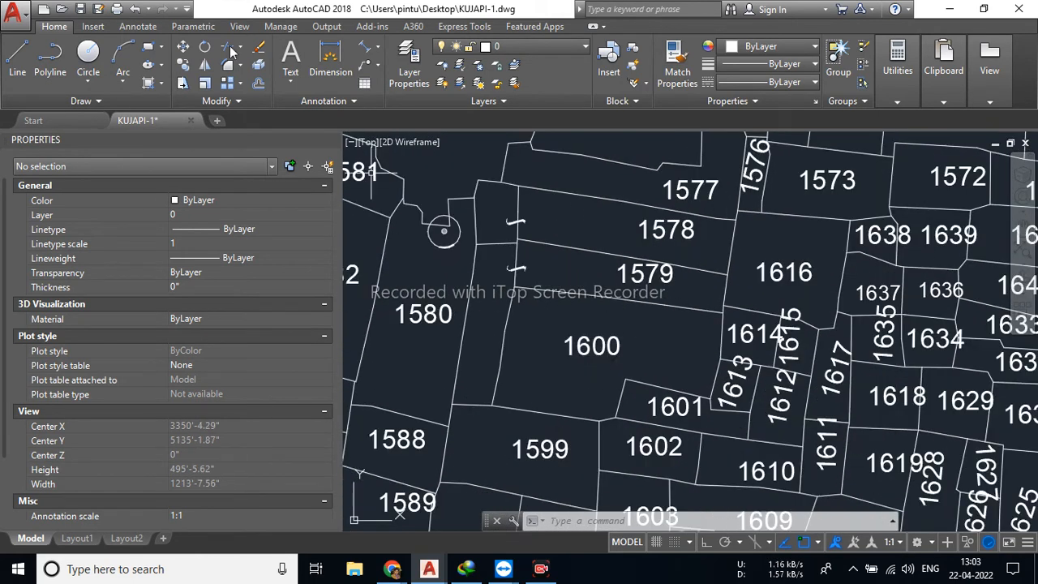
left_click(146, 84)
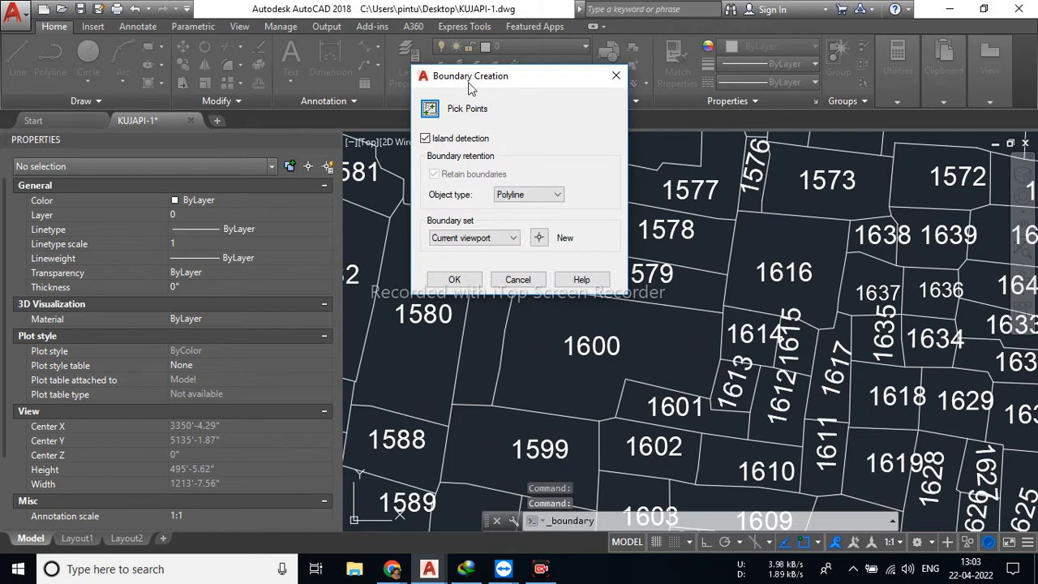
left_click(432, 111)
left_click(561, 379)
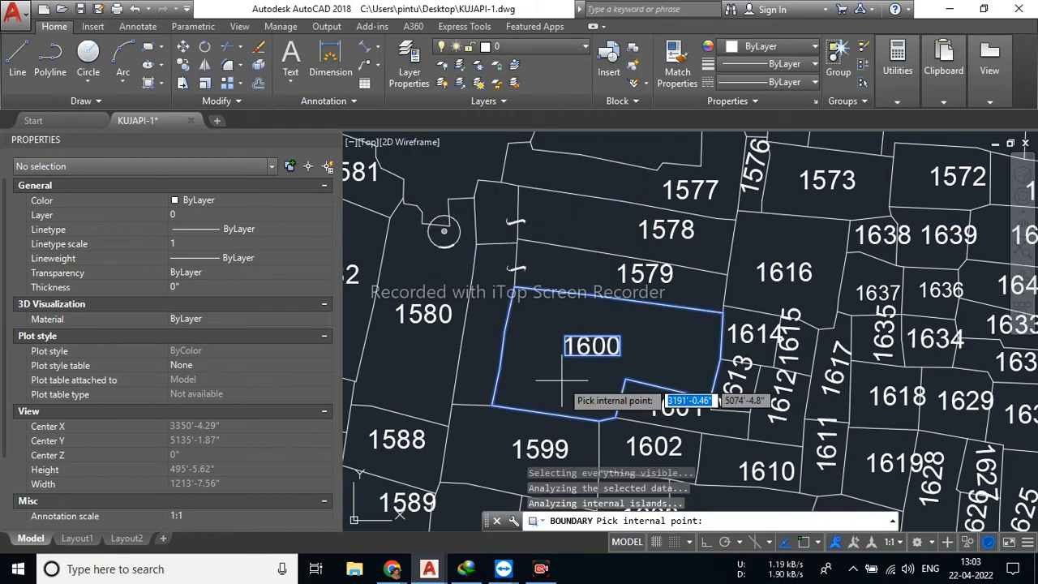
key("Return")
Delete the plot number text 1600 from inside the plot.
left_click(572, 349)
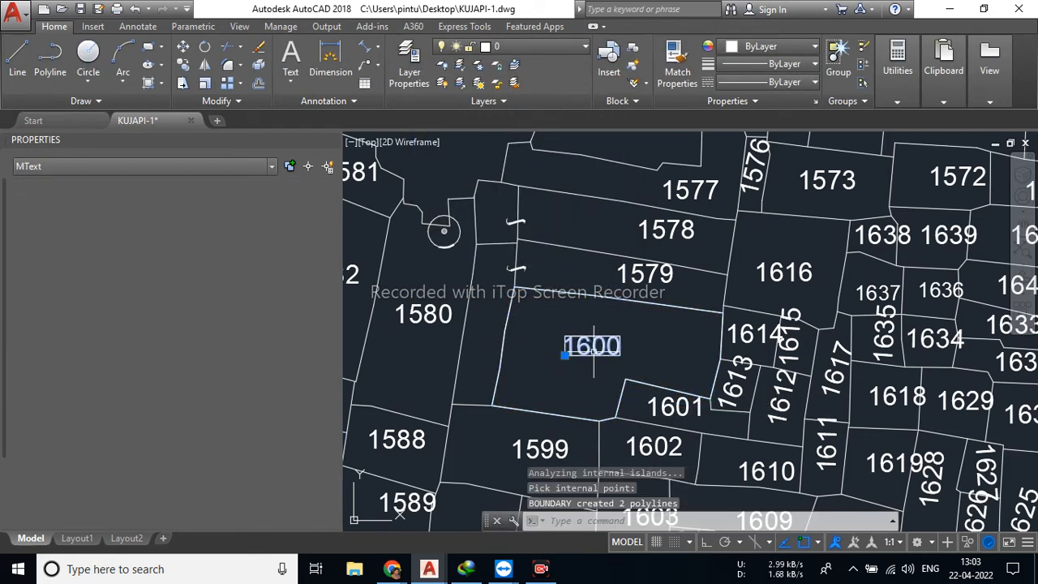
key("Return")
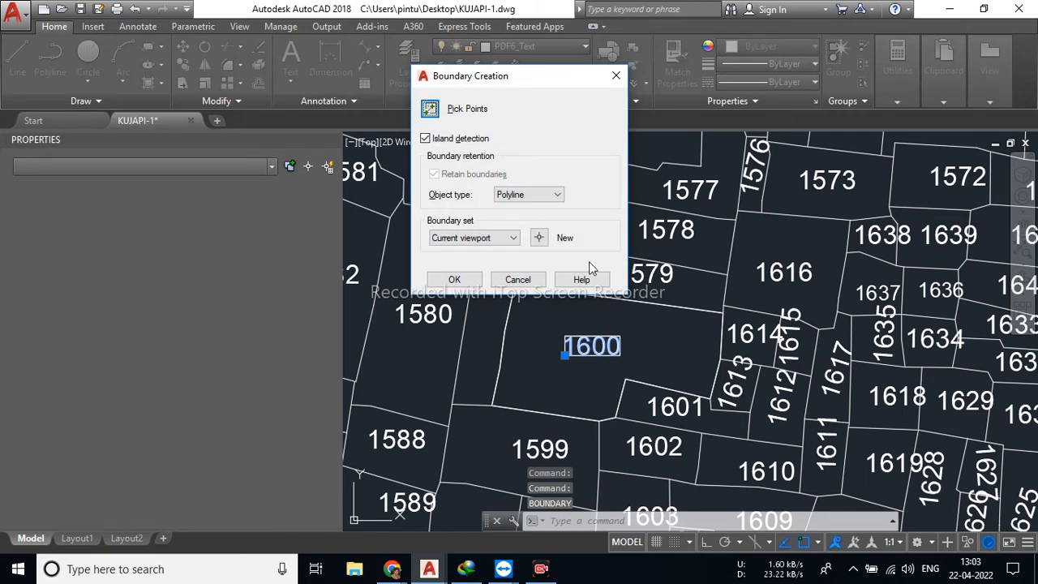
left_click(618, 74)
left_click(608, 347)
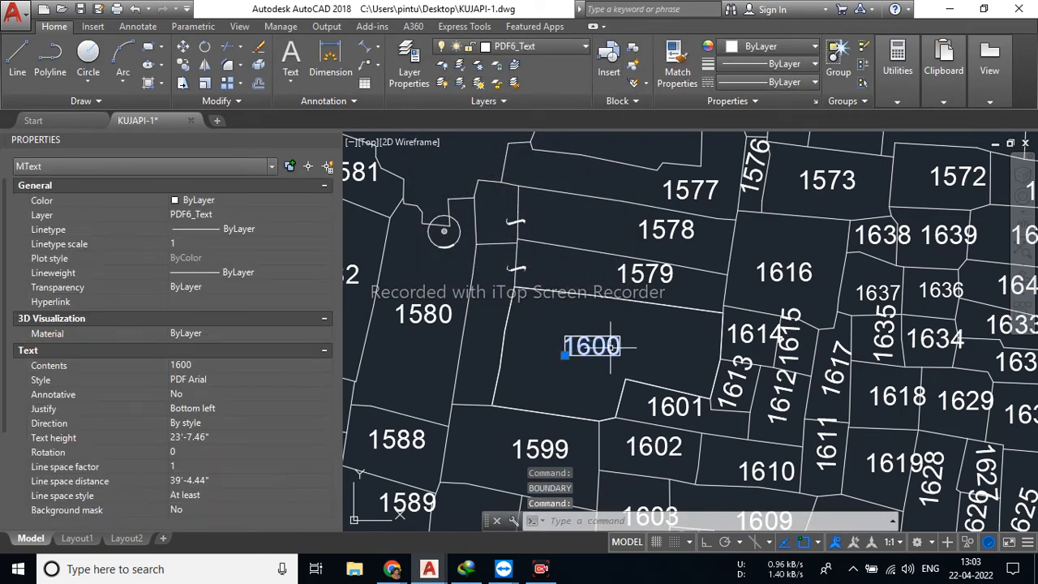
key("Delete")
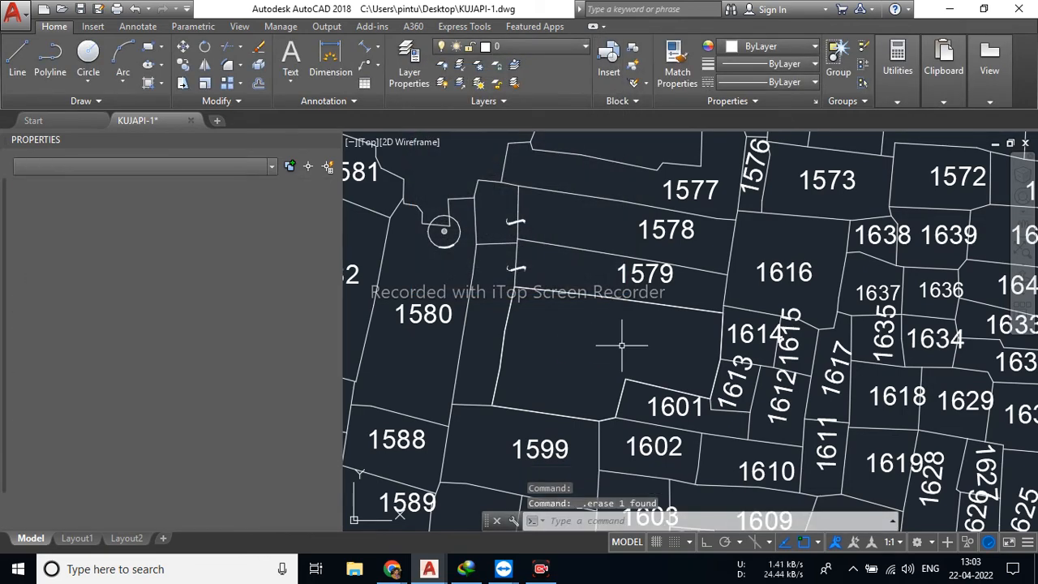
Examine the area and length properties of the new plot boundary polyline.
left_click(596, 297)
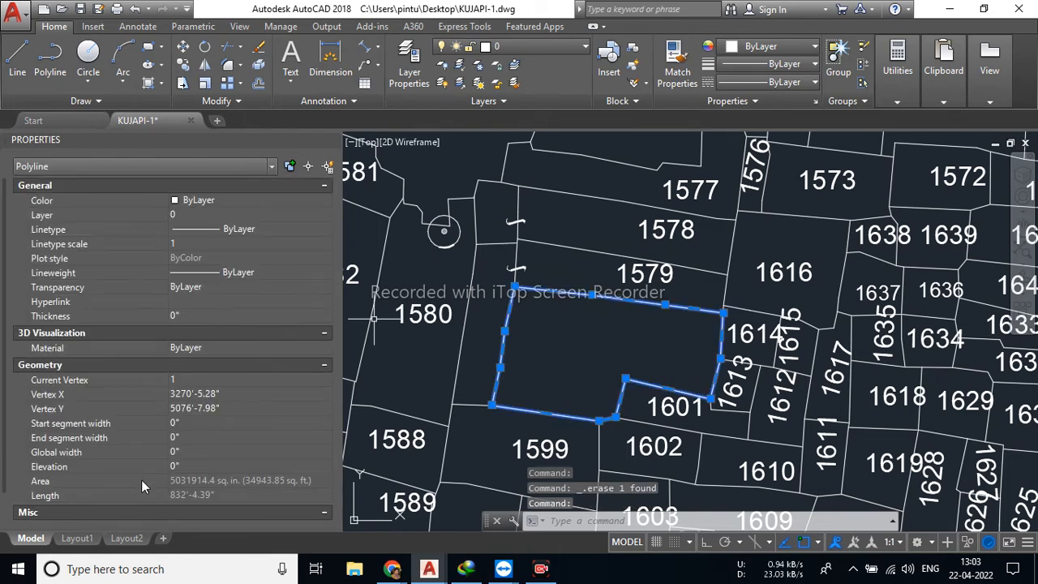
scroll(141, 479, "down", 2)
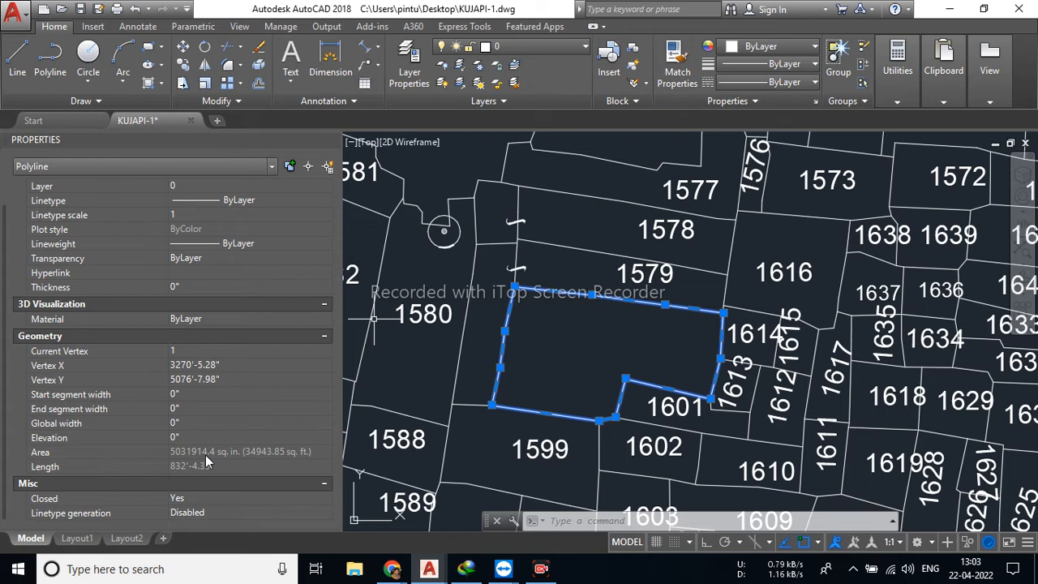
key("Escape")
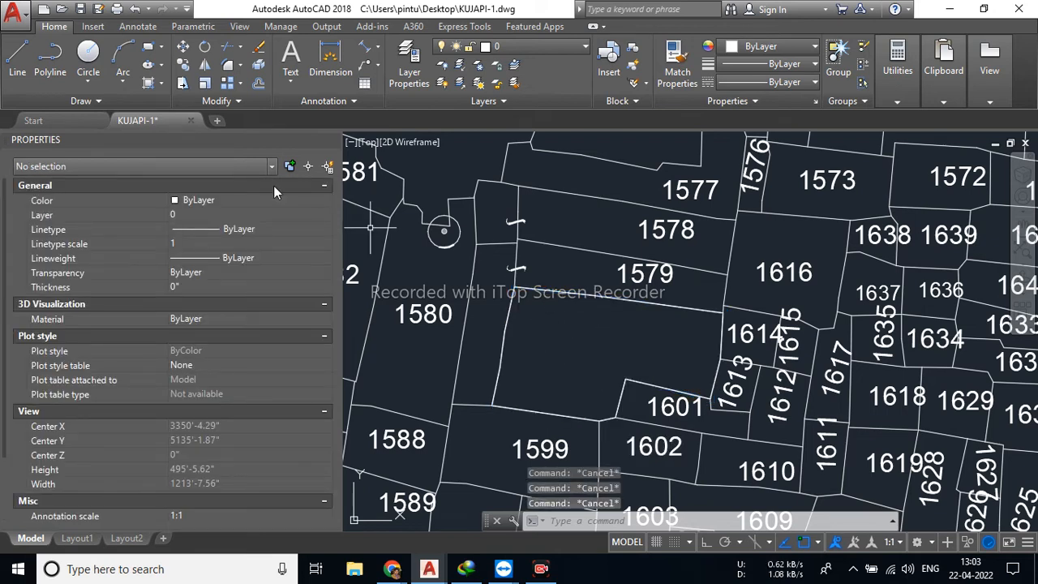
Draw a slanted dividing line across the unlabelled plot, running from inside plot 1579 down into plot 1599.
left_click(18, 56)
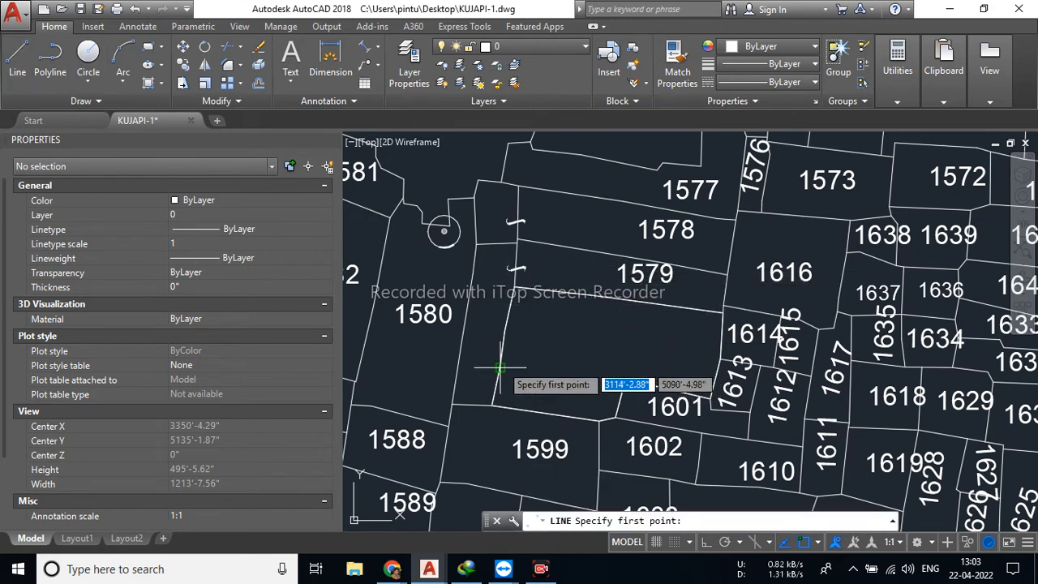
key("Escape")
key("Escape")
key("Escape")
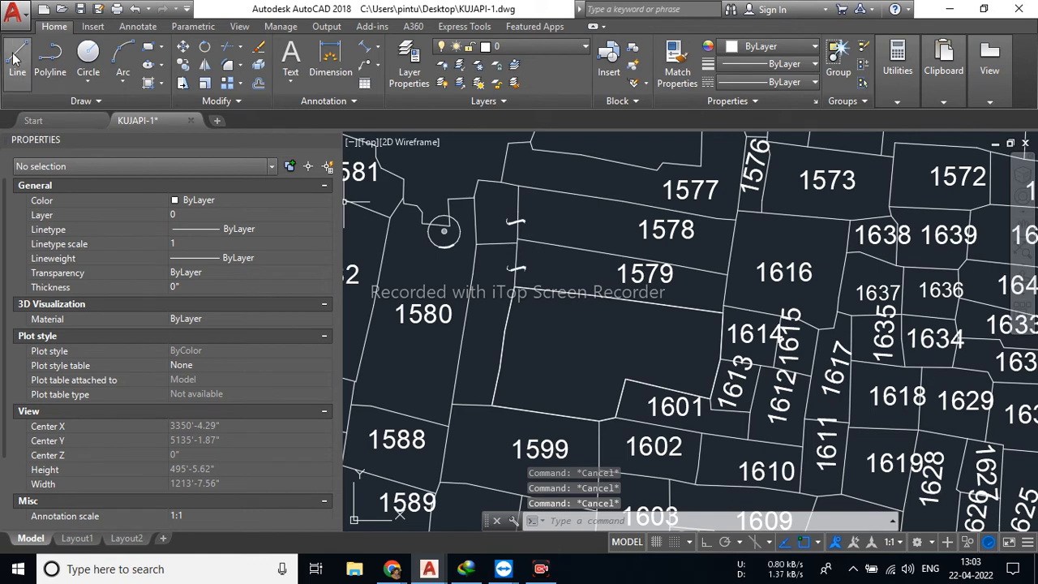
left_click(18, 57)
left_click(535, 252)
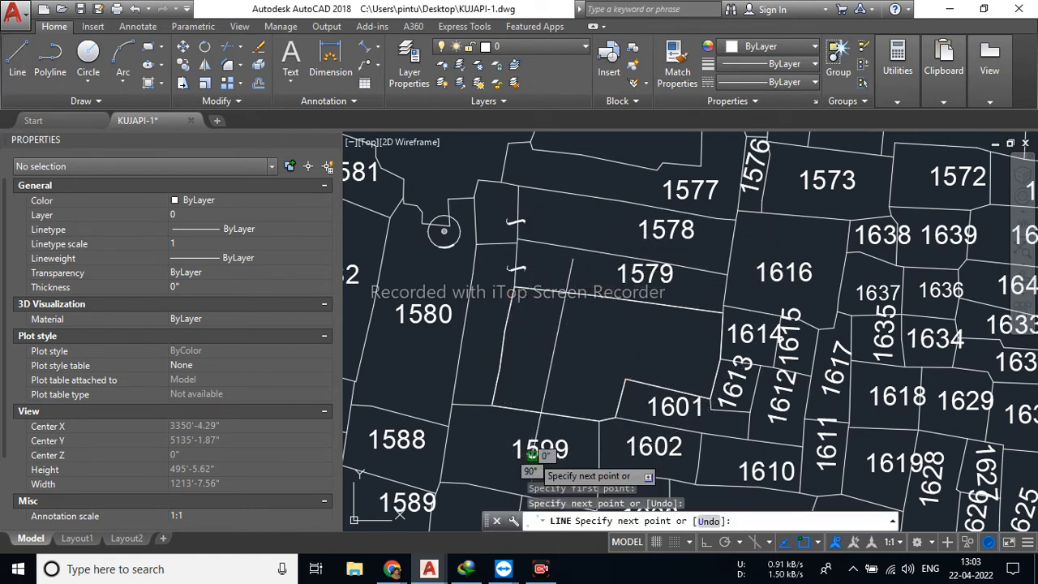
key("Escape")
key("Escape")
key("Escape")
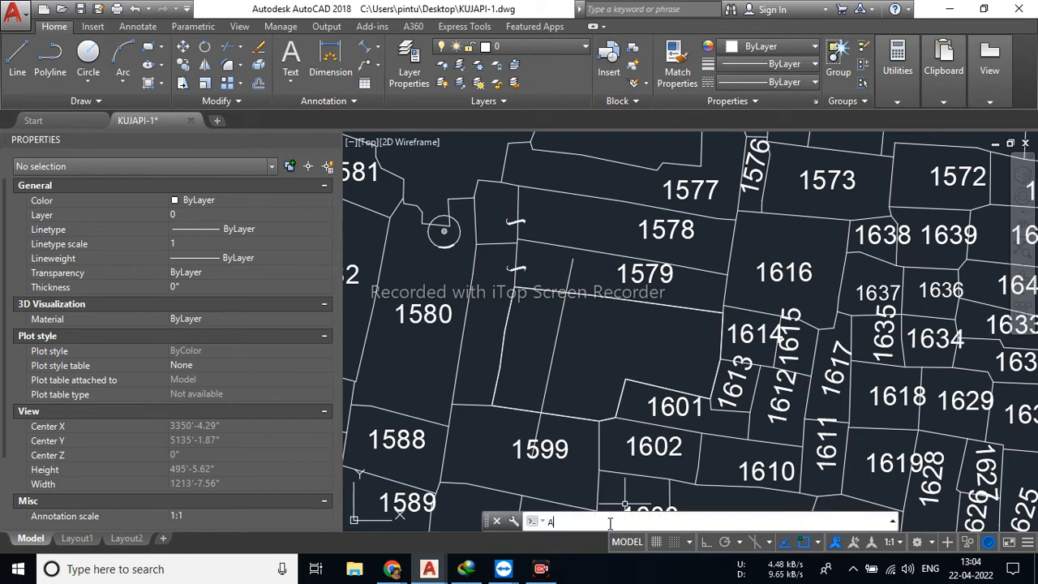
Load the CD application file from the Desktop with APPLOAD.
type("PP")
key("Return")
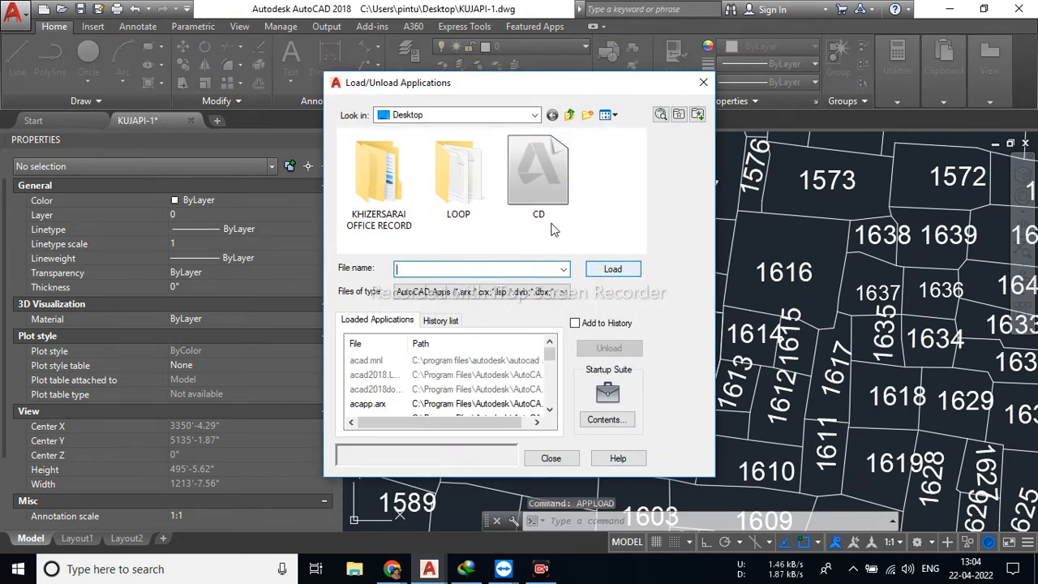
left_click(537, 179)
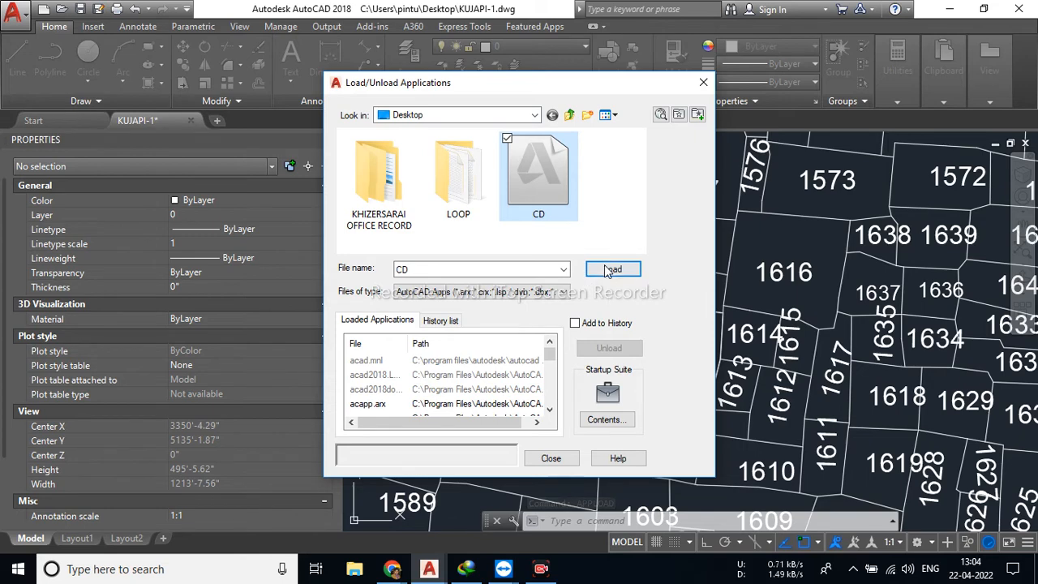
left_click(551, 459)
key("Escape")
key("Escape")
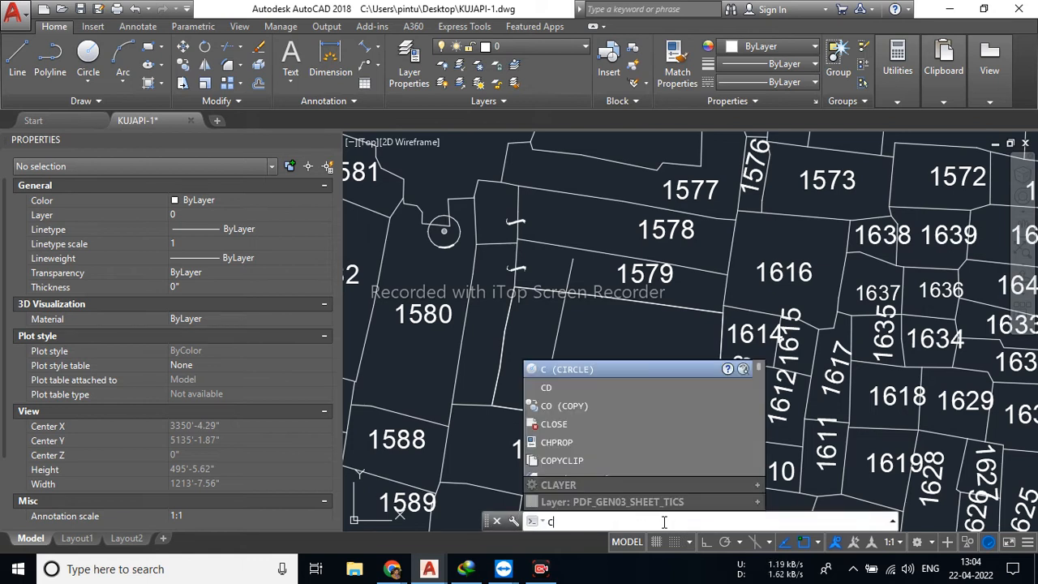
Run the CD command on the plot's boundary polyline and slanted dividing line, choosing the western side as the part to divide off.
type("d")
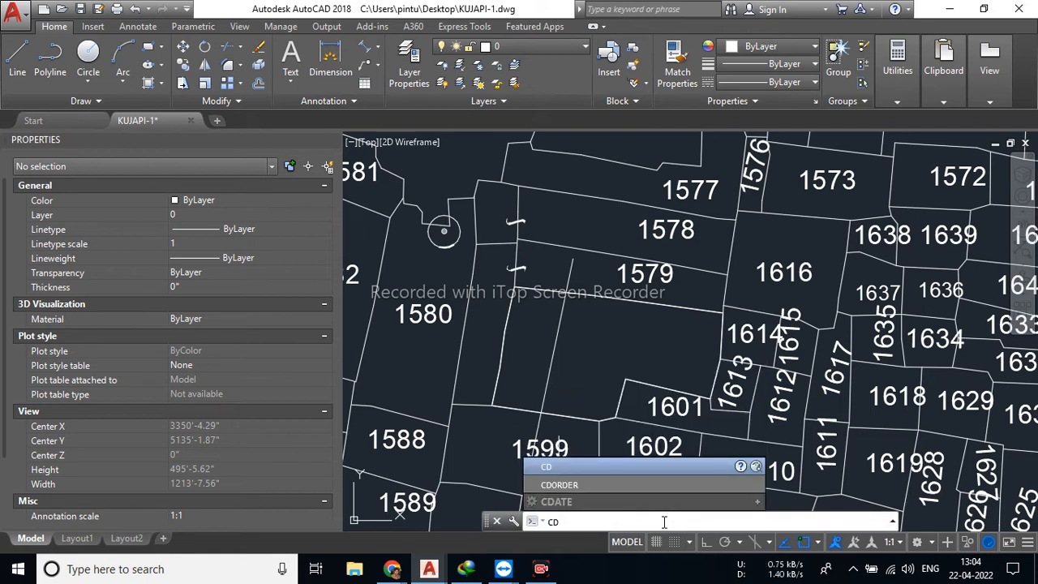
key("Return")
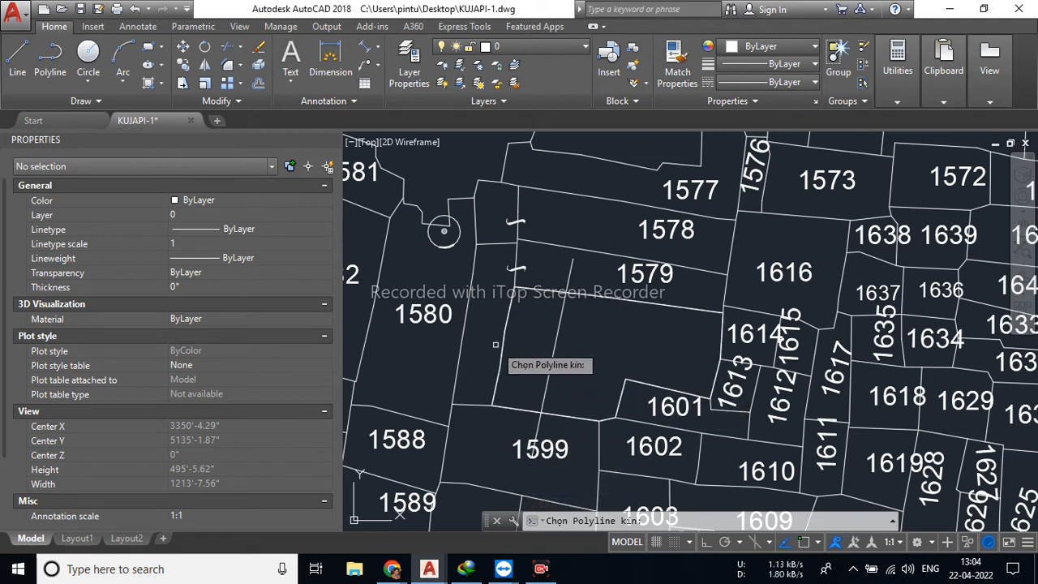
left_click(663, 305)
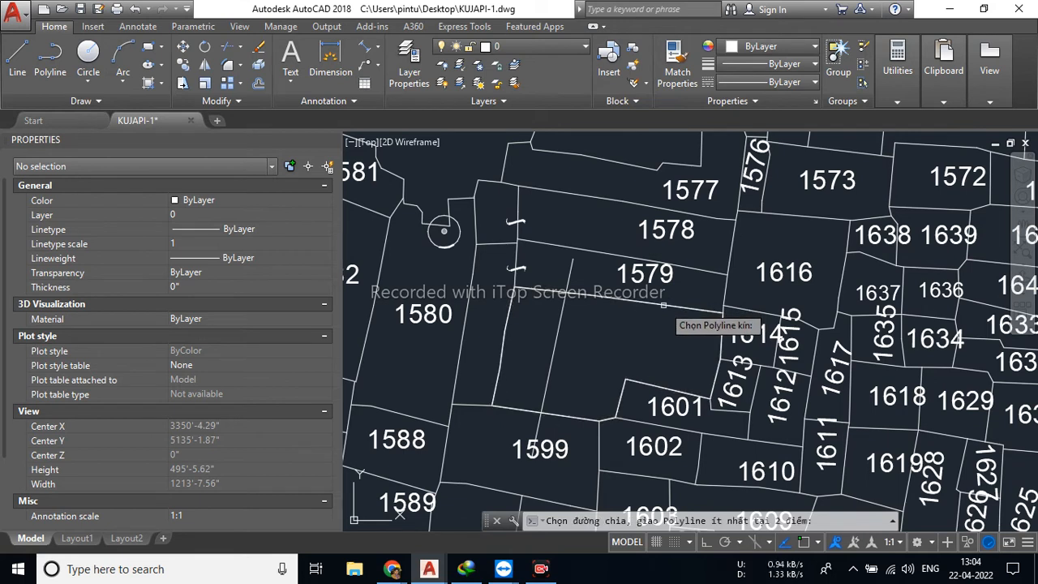
left_click(558, 322)
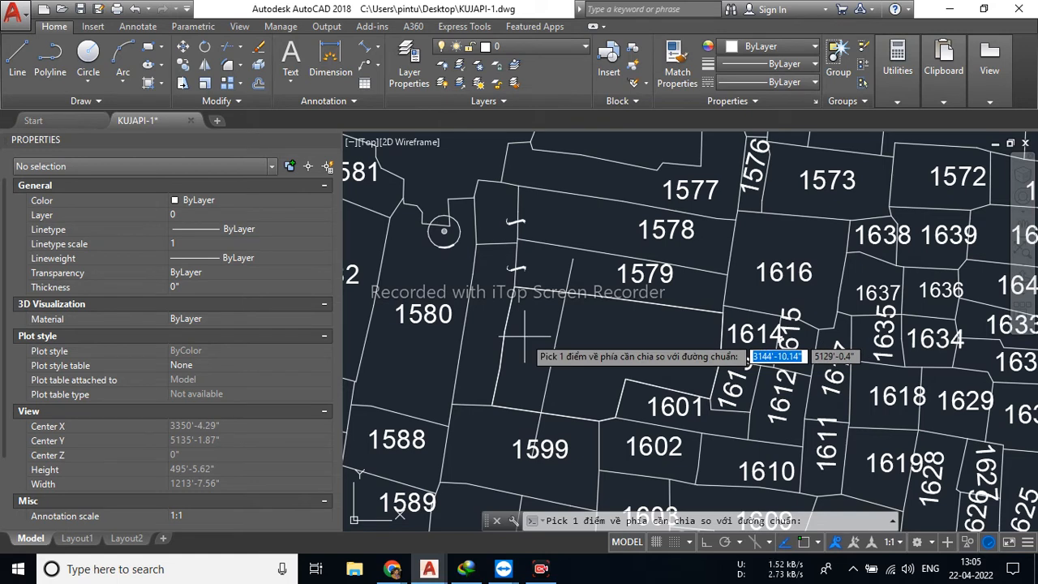
left_click(522, 335)
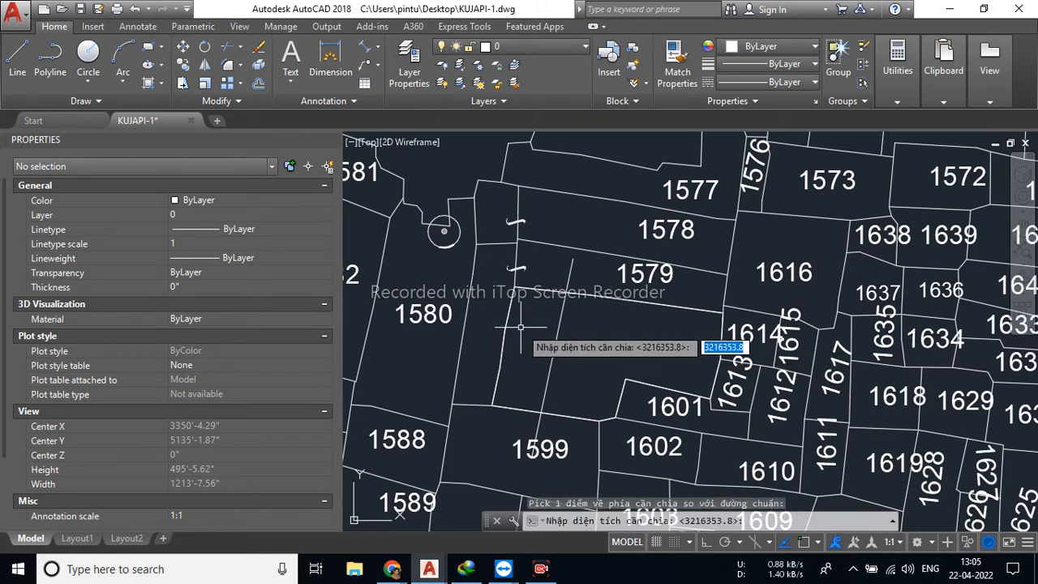
Set the area to divide off to 2515957.2 and shift the dividing line in parallel with option S.
type("2515")
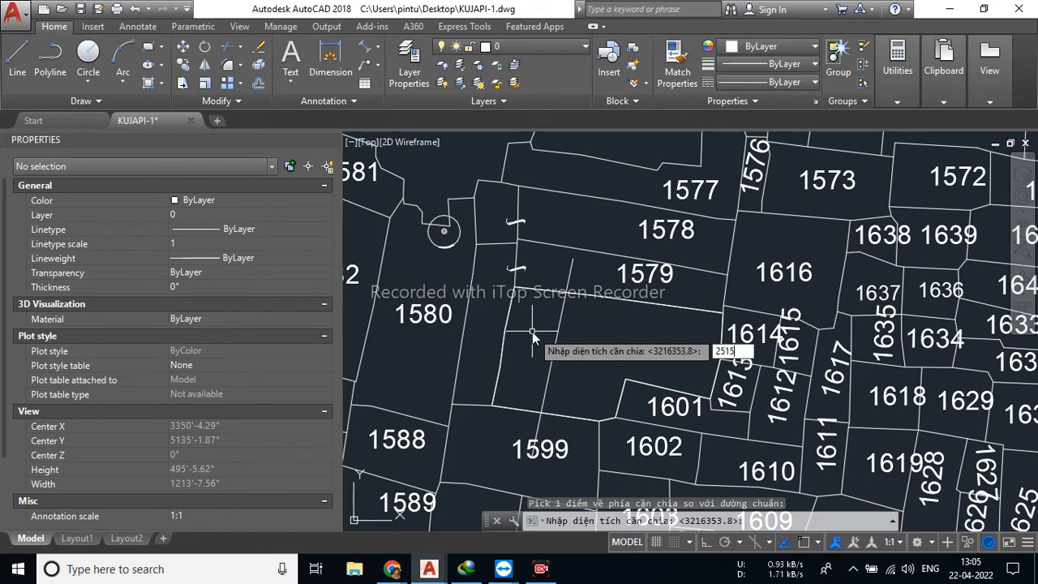
type("957")
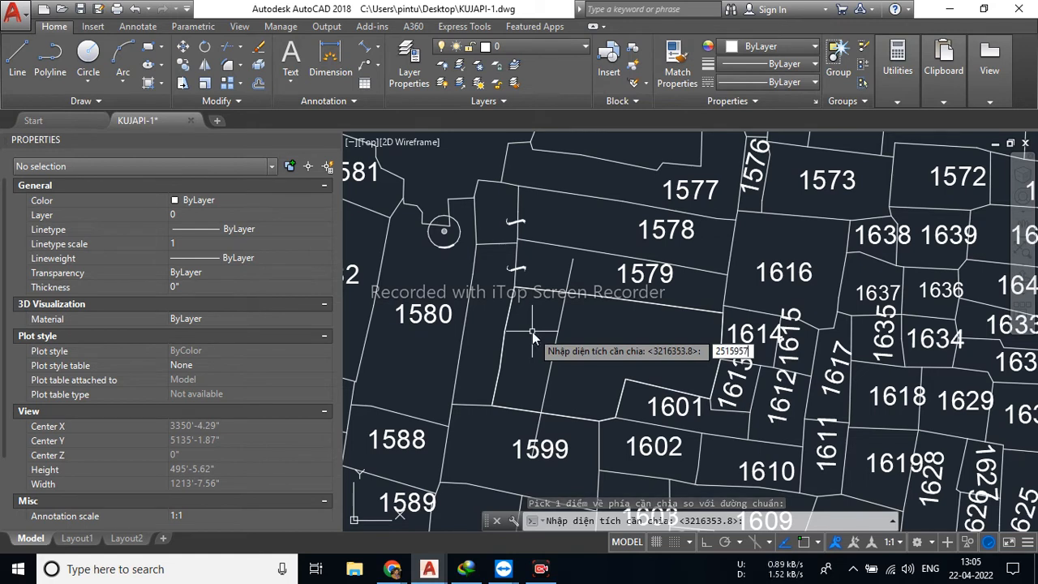
type(".2")
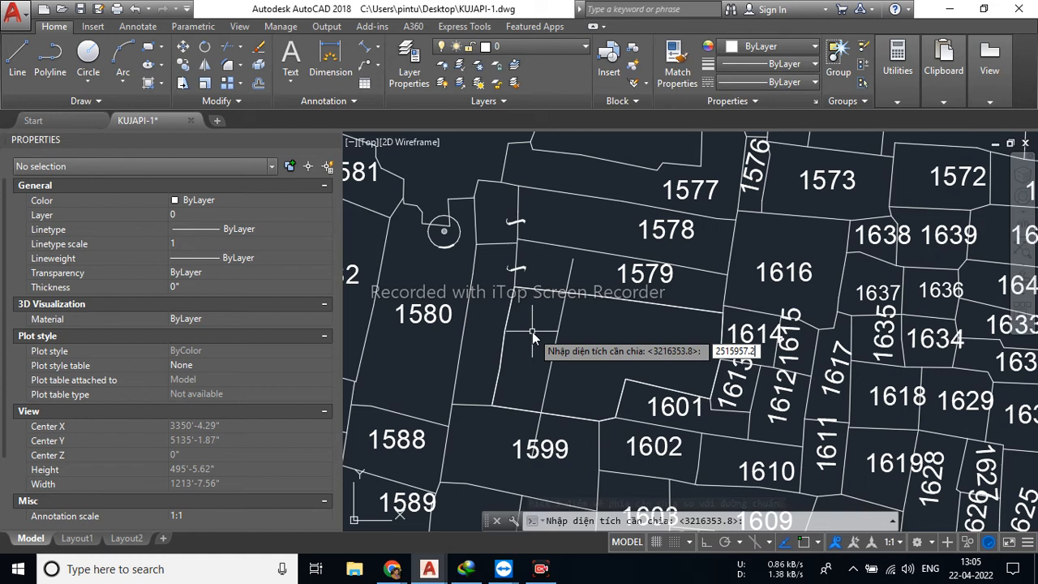
key("Return")
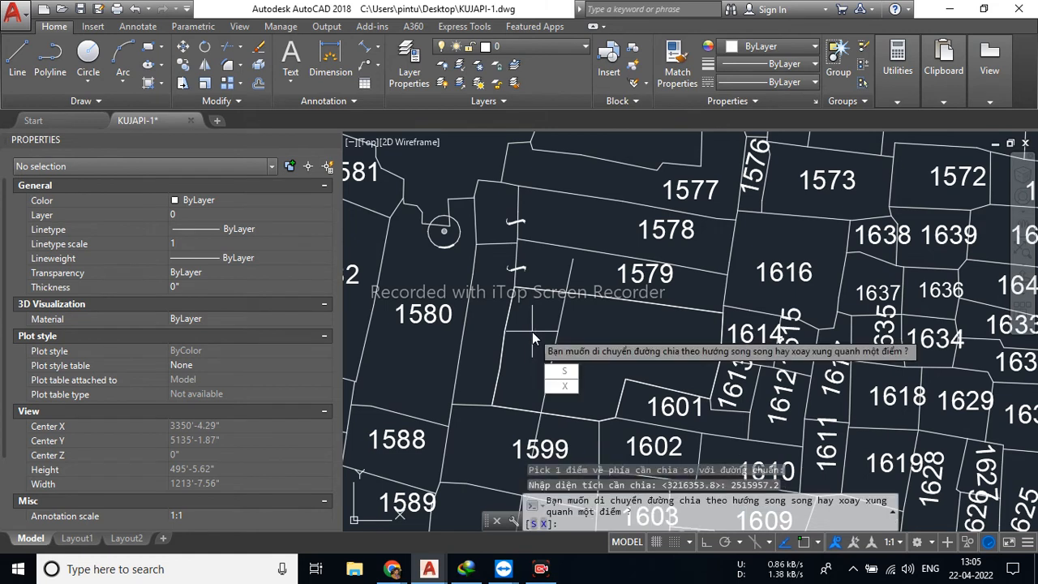
left_click(564, 371)
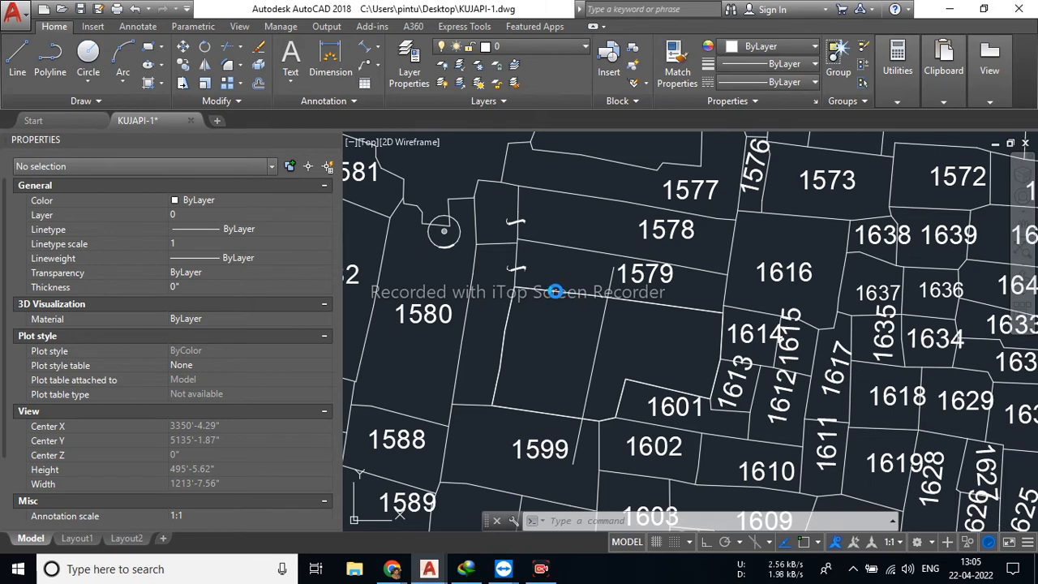
left_click(542, 307)
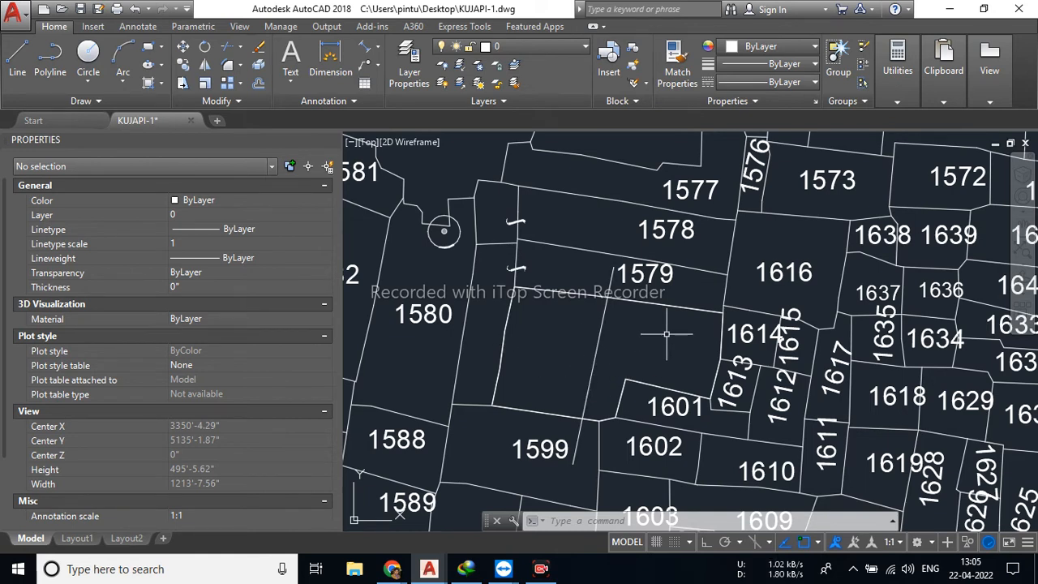
key("Escape")
key("Escape")
key("Escape")
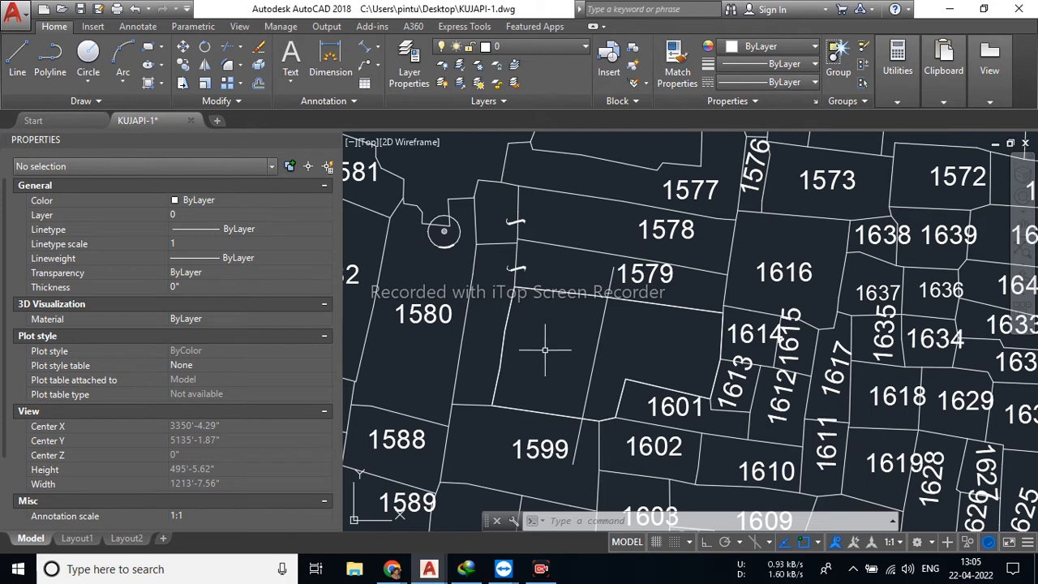
Create a boundary polyline inside the western part of the divided plot and check its area.
left_click(146, 84)
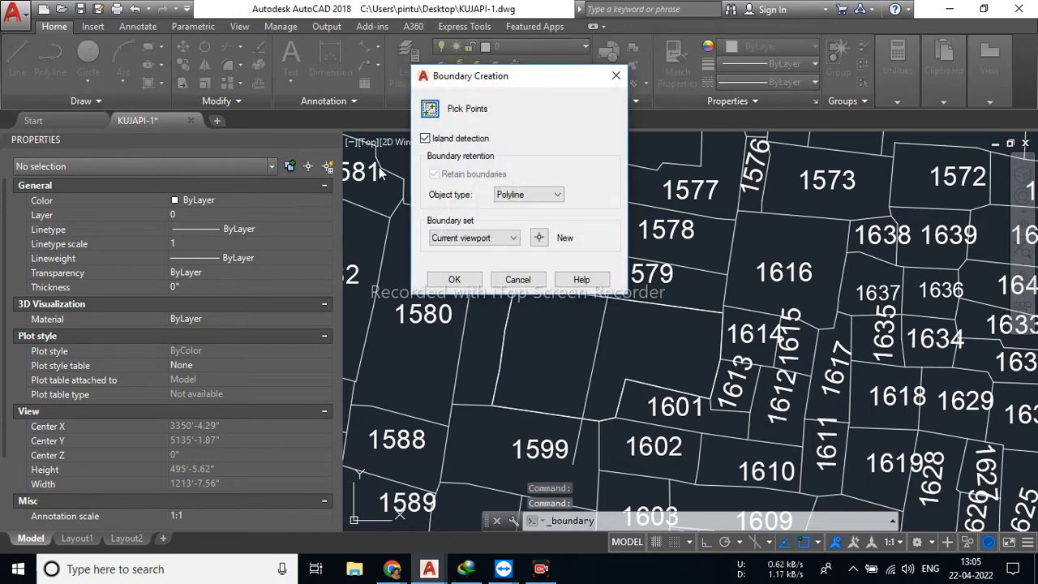
left_click(431, 110)
left_click(527, 332)
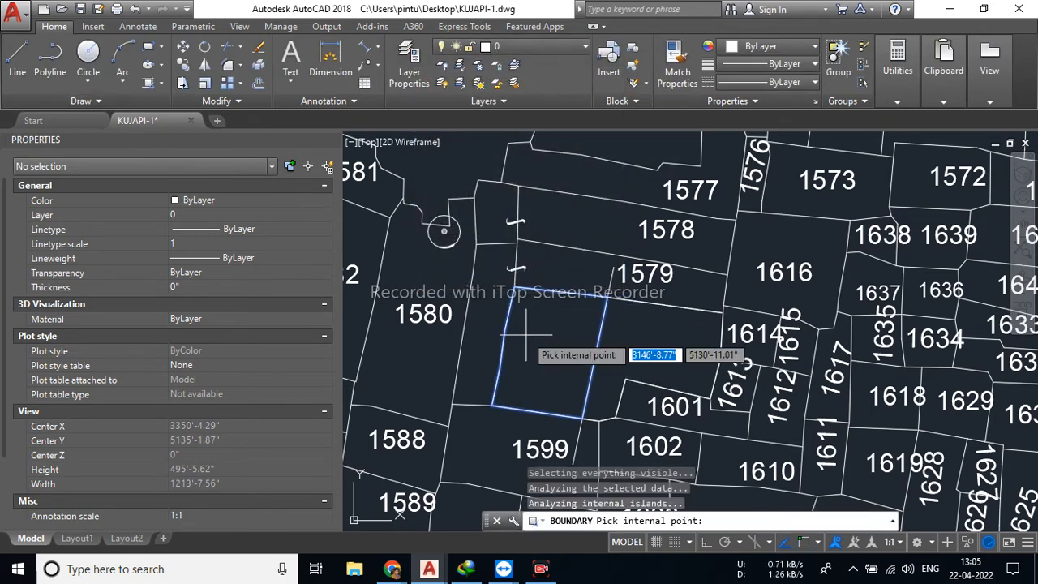
key("Return")
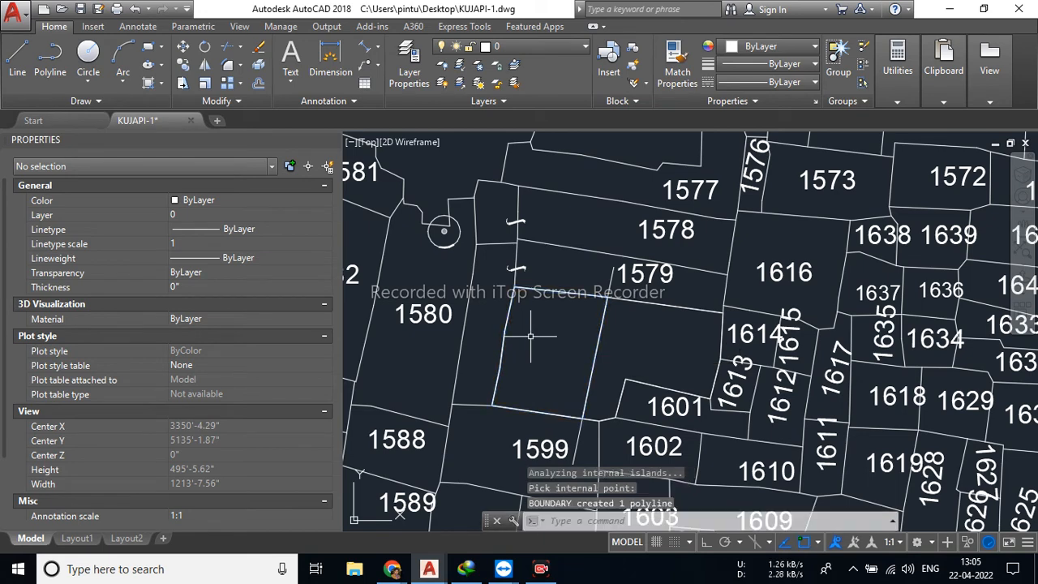
left_click(592, 293)
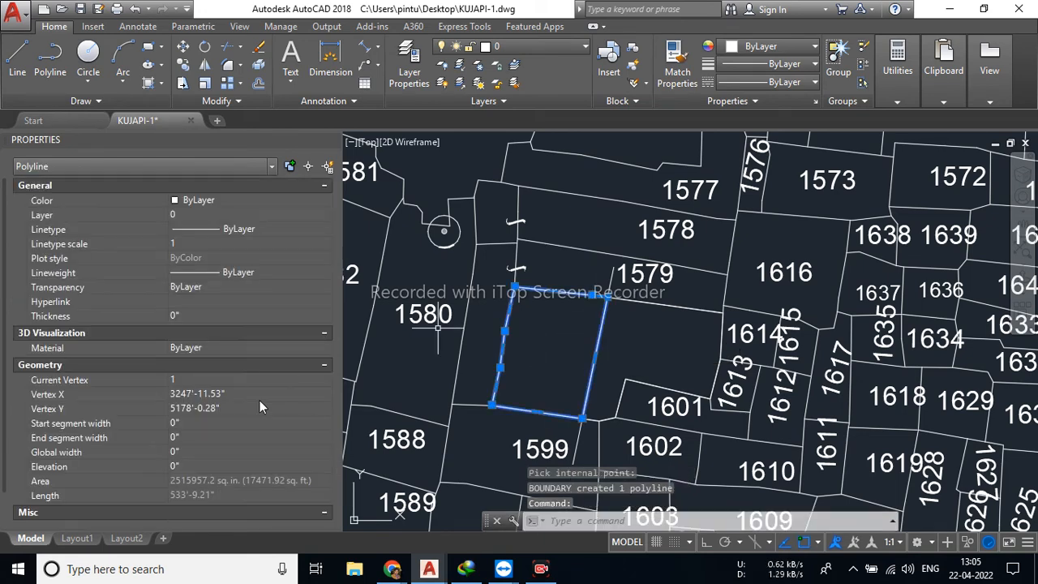
scroll(236, 442, "down", 2)
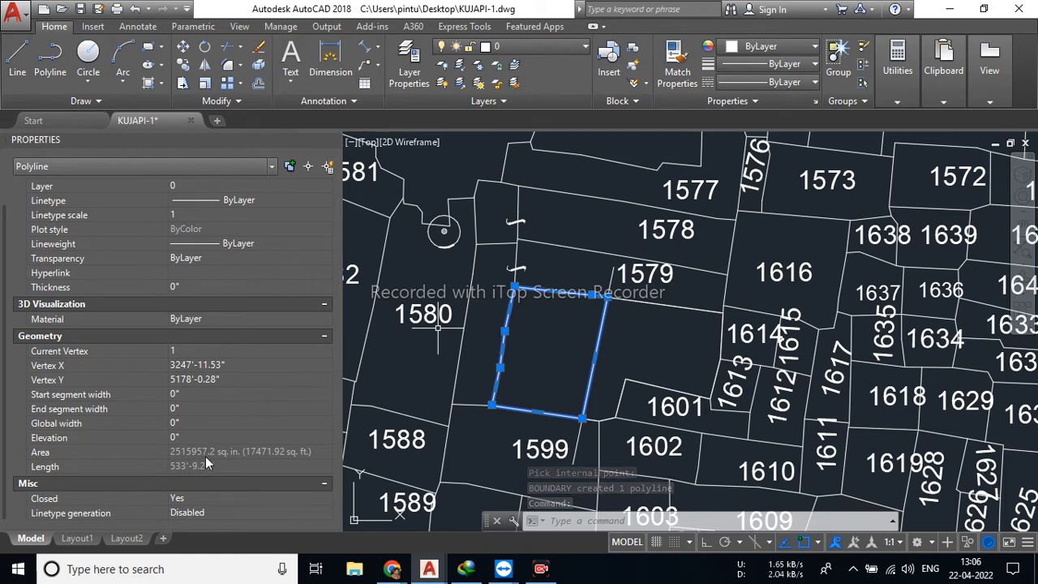
key("Escape")
key("Escape")
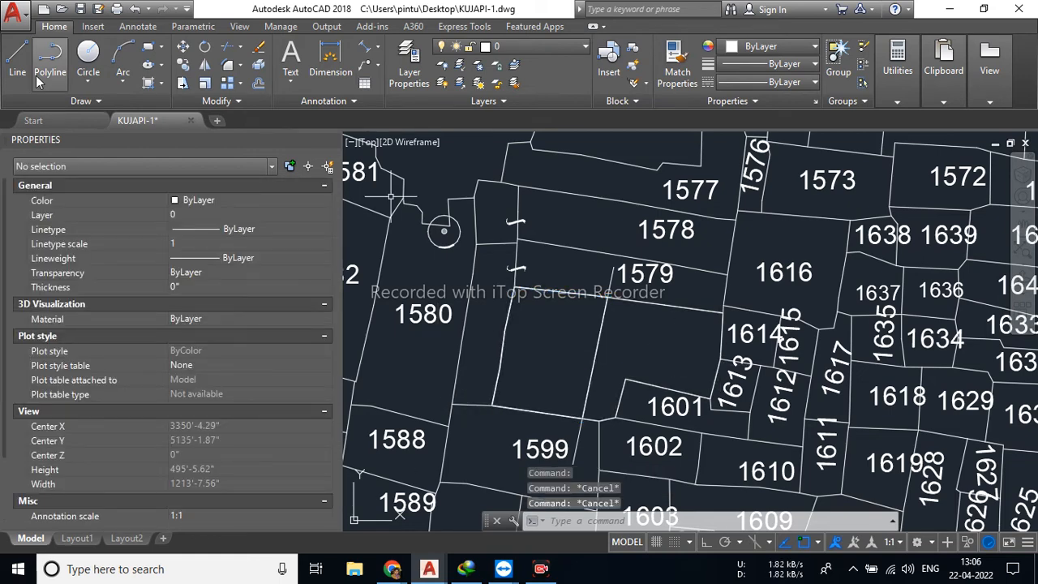
Create a boundary polyline inside the eastern part of the divided plot, next to plots 1614 and 1601, and check its area.
left_click(148, 84)
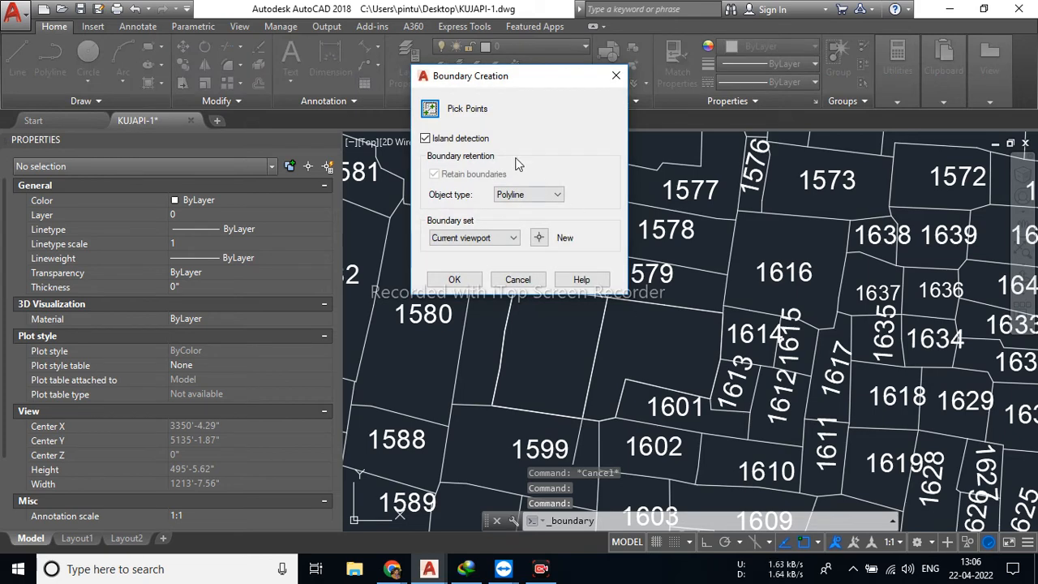
left_click(430, 109)
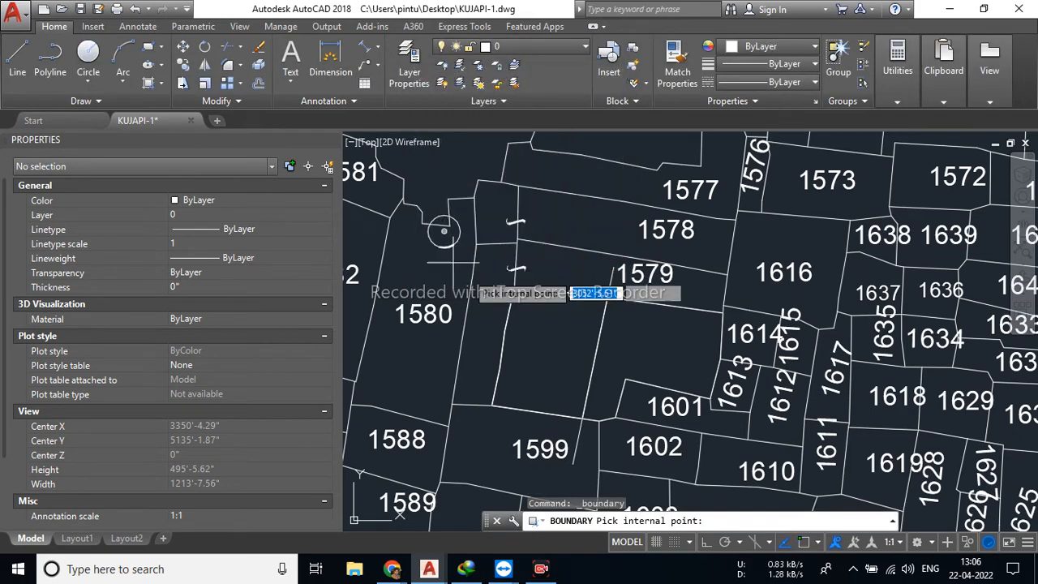
left_click(671, 342)
key("Return")
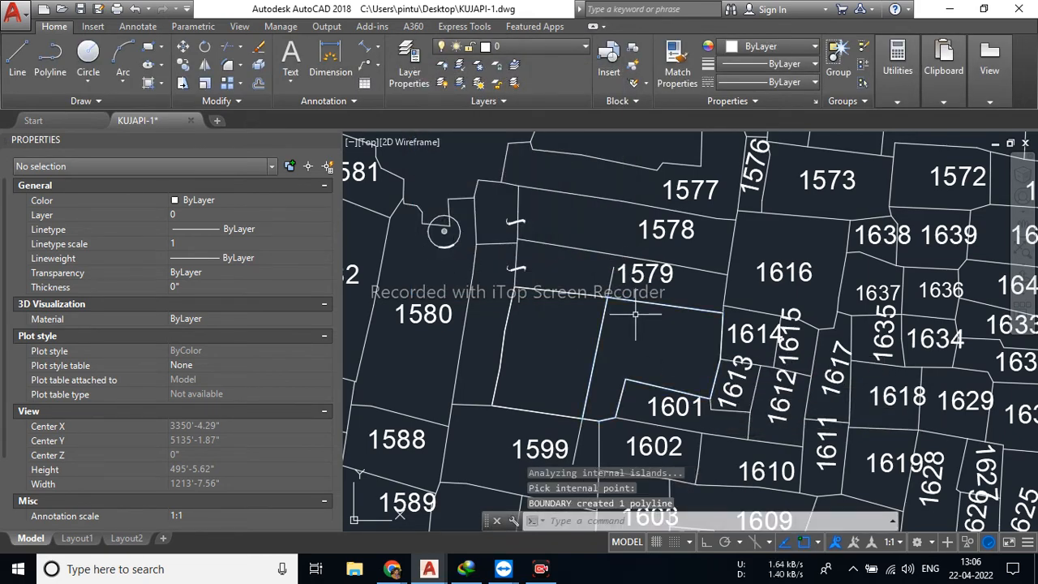
left_click(655, 306)
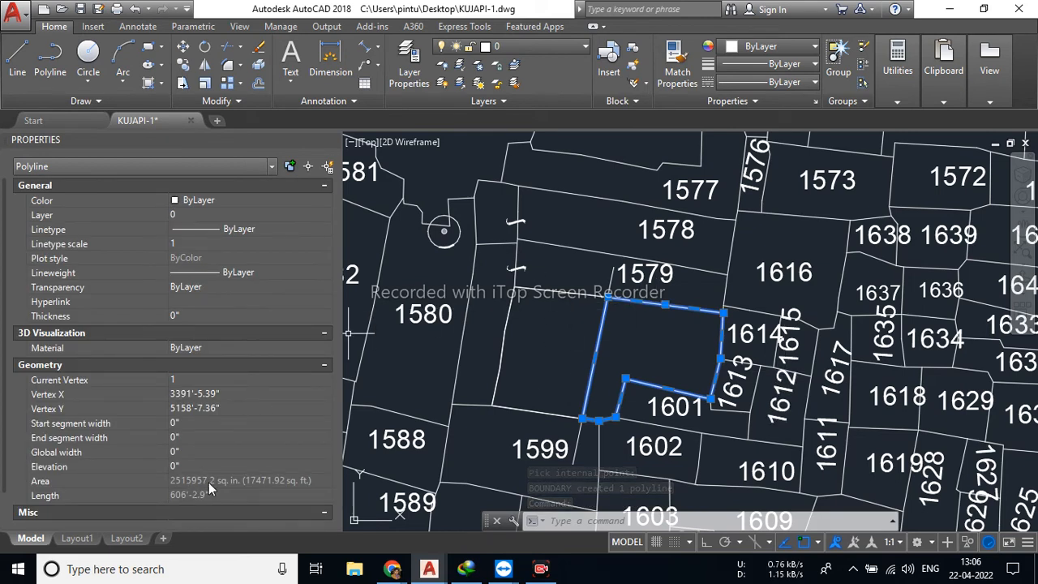
key("Escape")
key("Escape")
key("Escape")
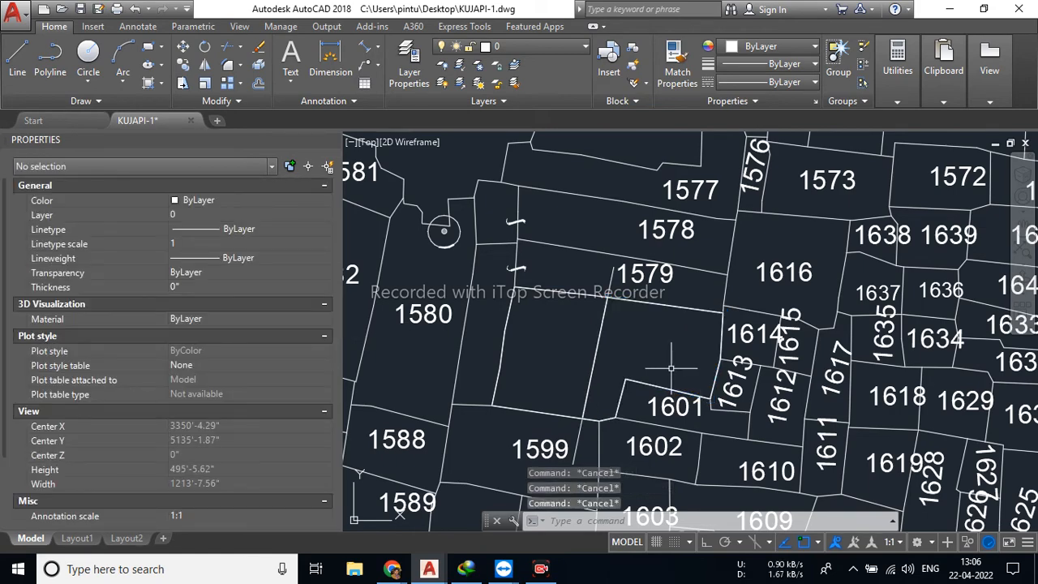
scroll(670, 367, "down", 6)
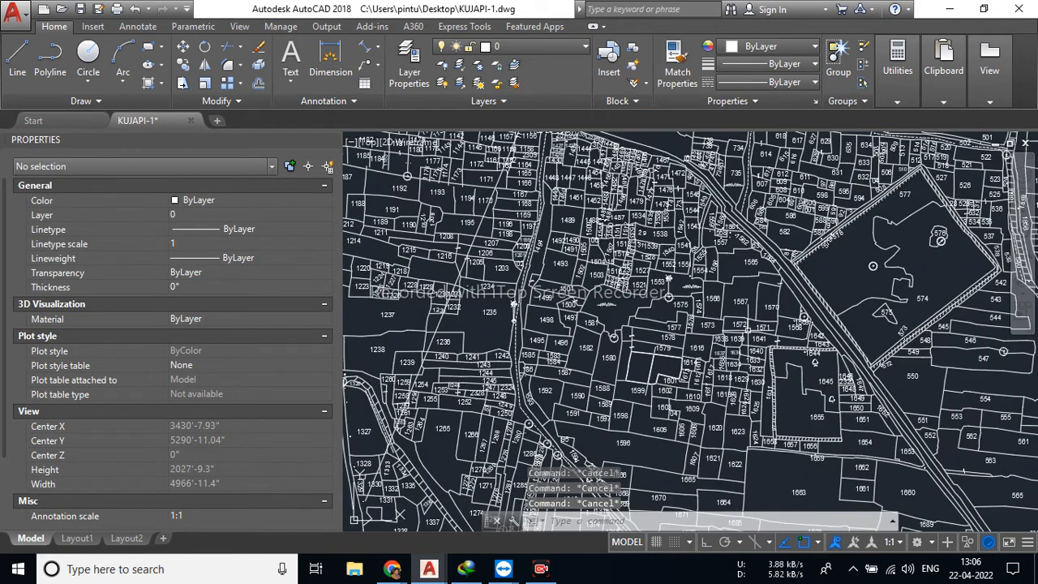
scroll(584, 373, "down", 2)
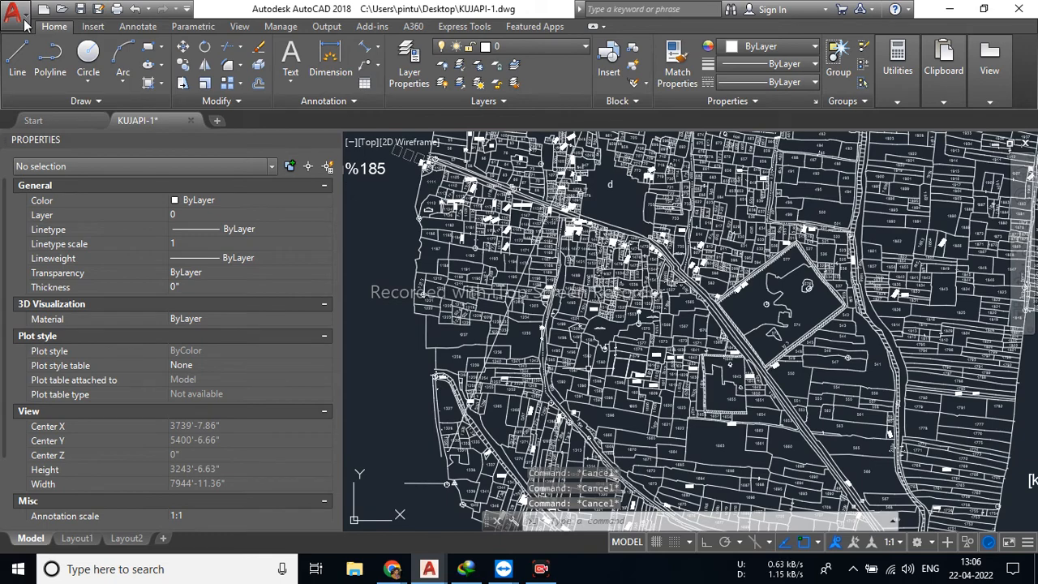
left_click(15, 11)
left_click(70, 203)
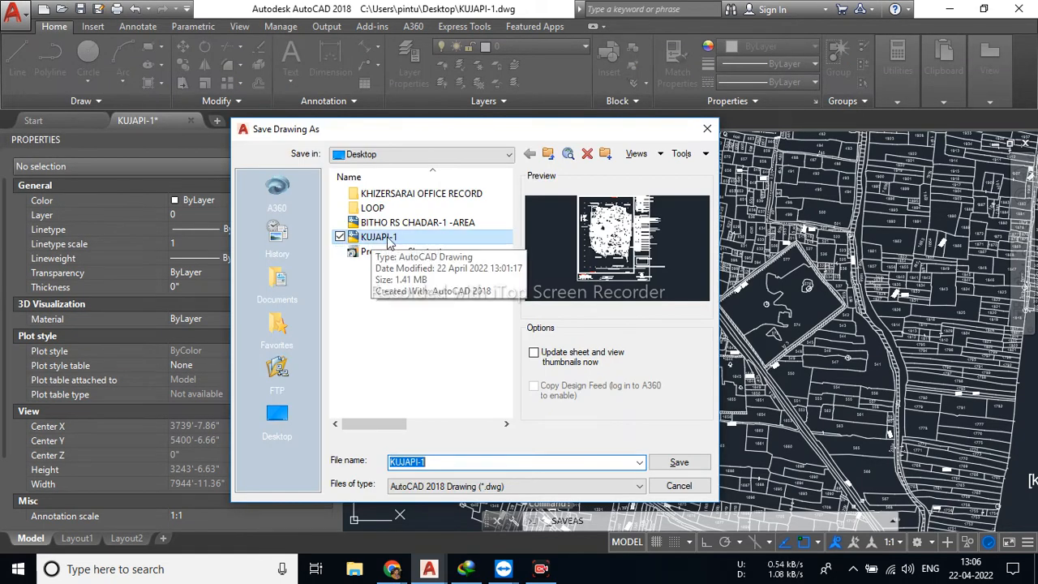
left_click(496, 487)
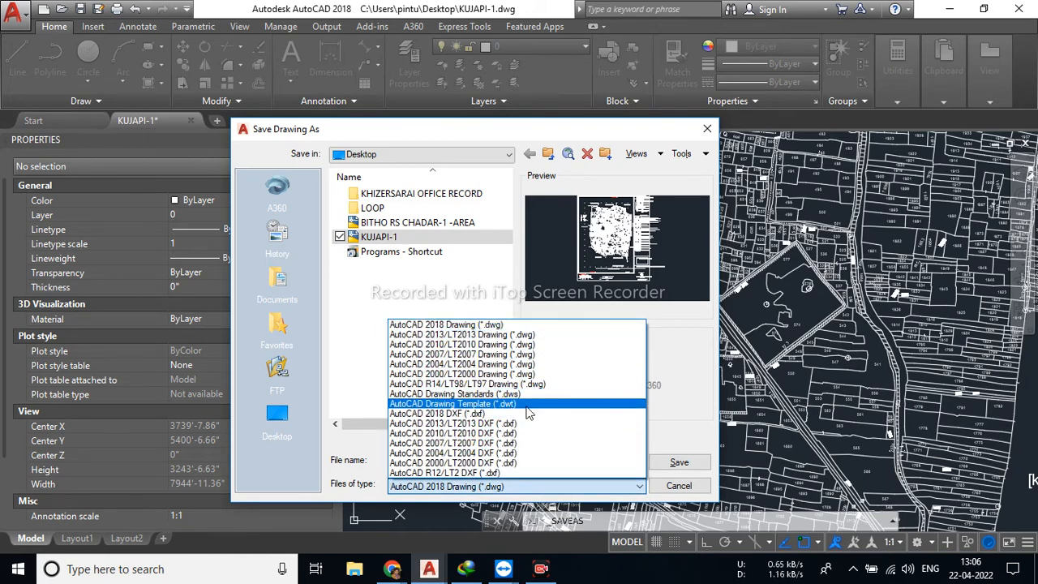
left_click(527, 413)
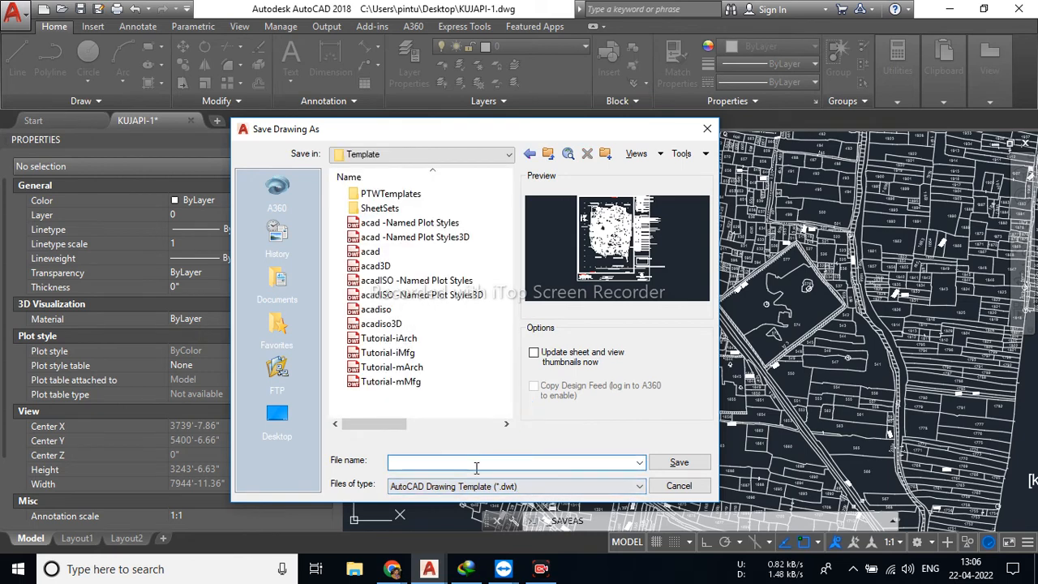
left_click(707, 128)
Minimize the drawing, view the phone's shared screen in a maximized TeamViewer window, and return to the desktop.
left_click(950, 8)
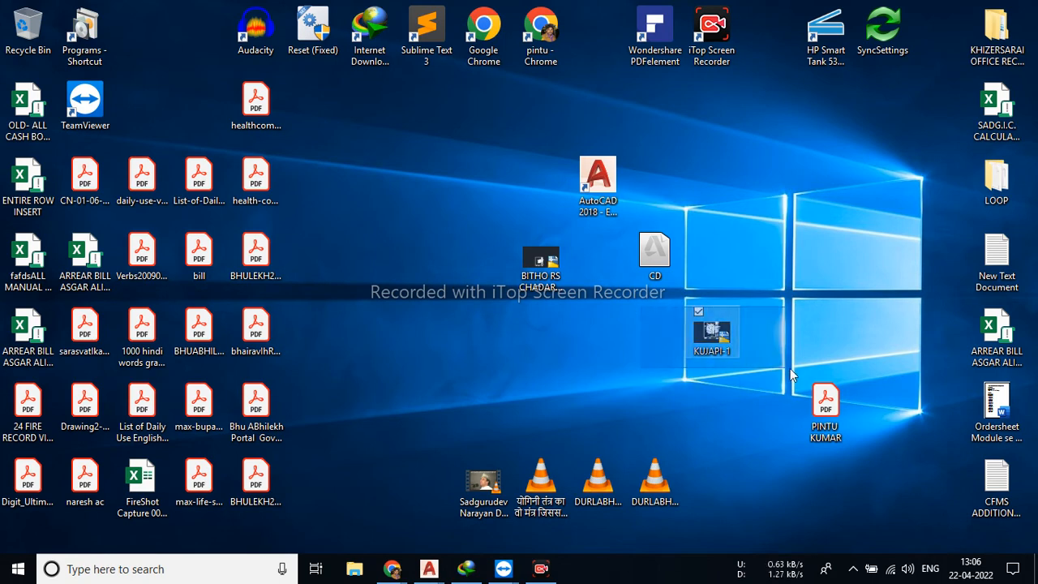
right_click(437, 293)
left_click(457, 325)
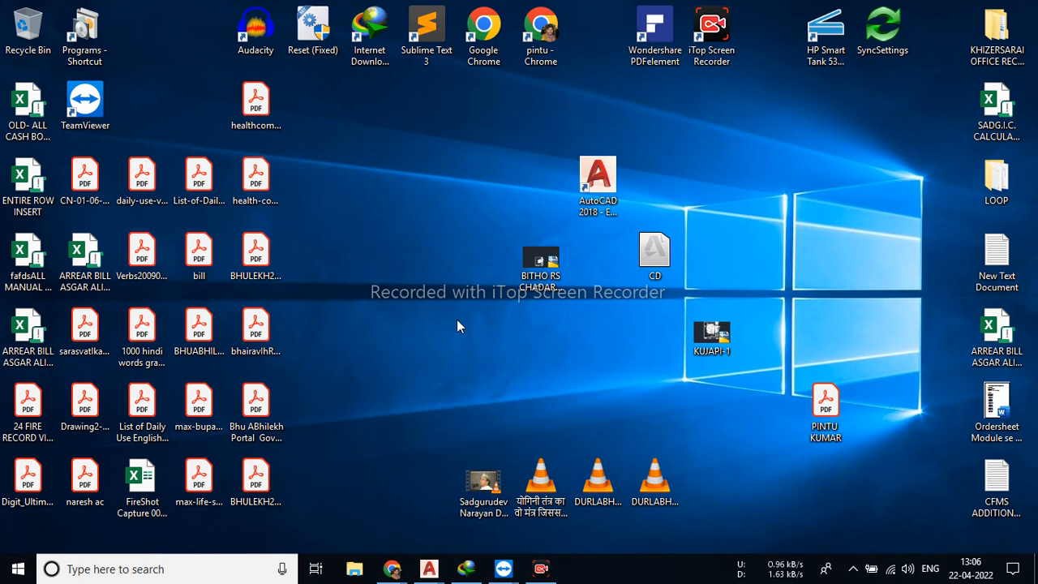
mouse_move(508, 572)
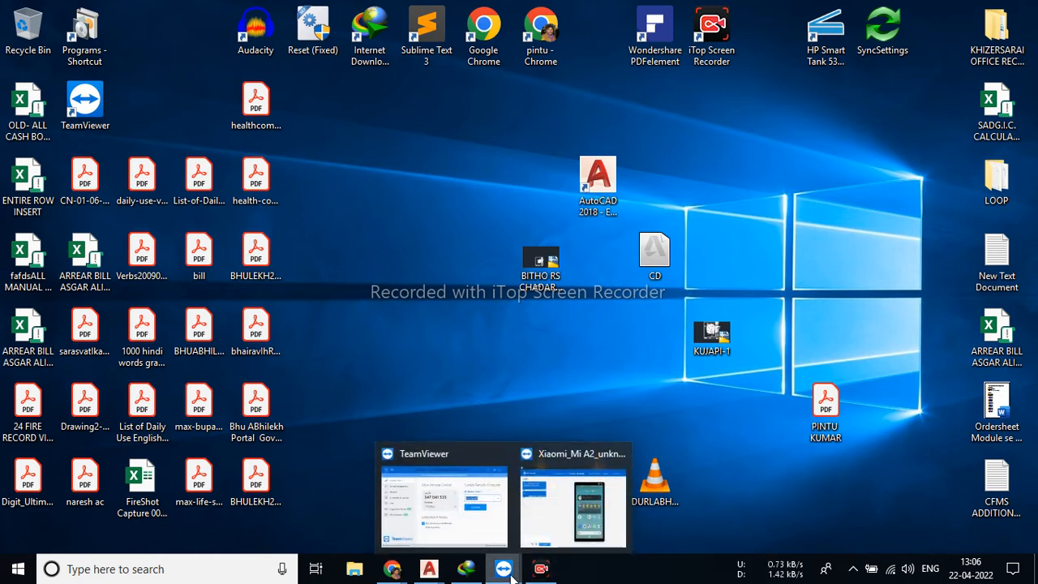
left_click(555, 520)
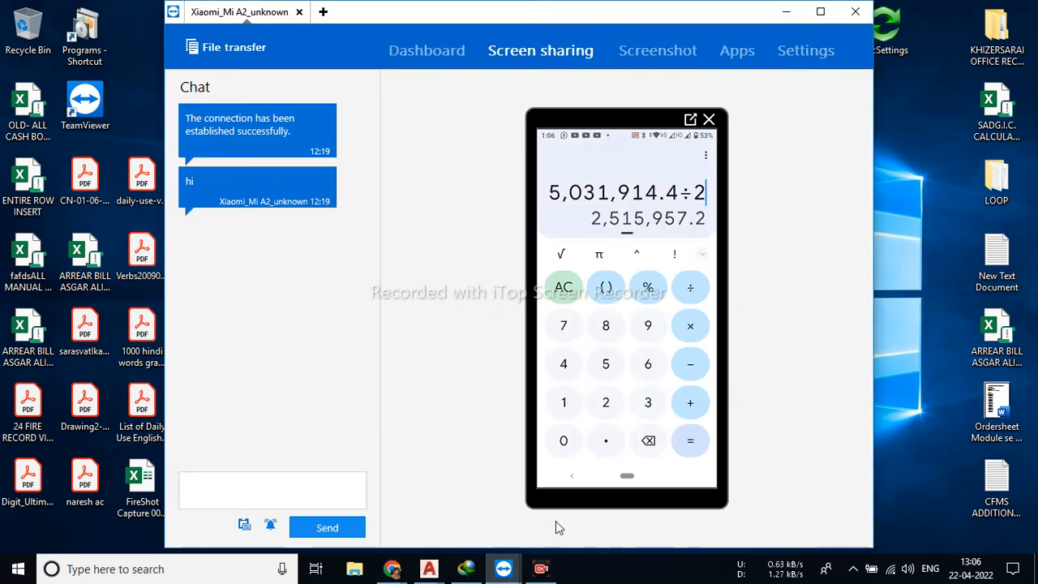
left_click(819, 11)
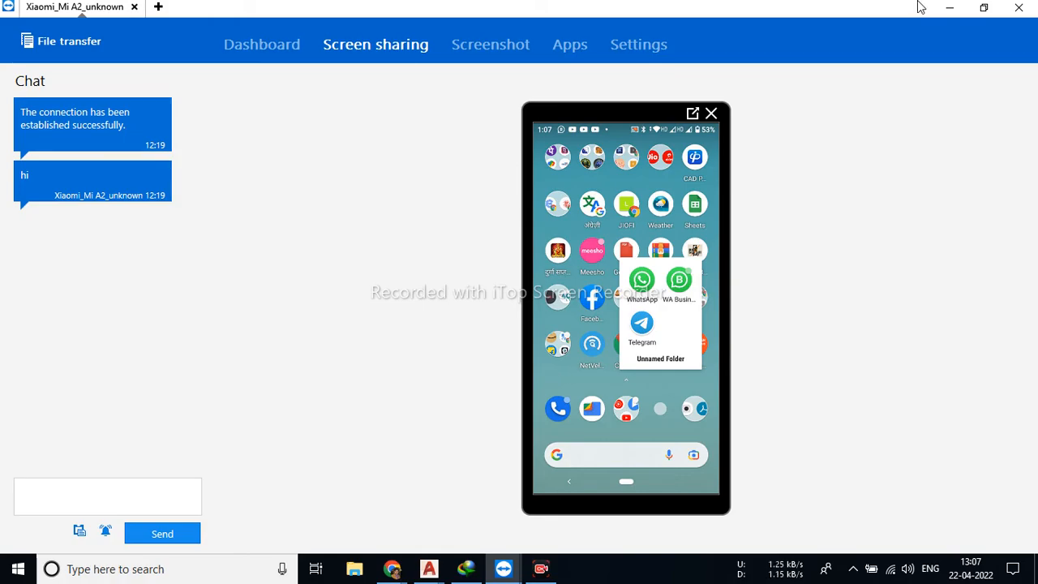
left_click(949, 8)
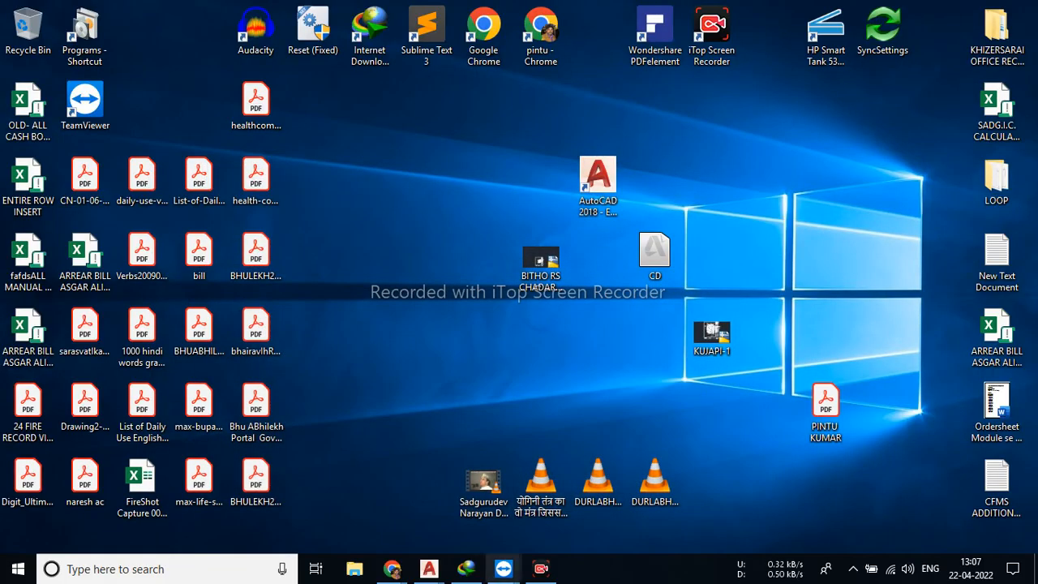
Switch to the WhatsApp tab in Chrome and send the KUJAPI-1 drawing file from the desktop to the first chat.
mouse_move(392, 568)
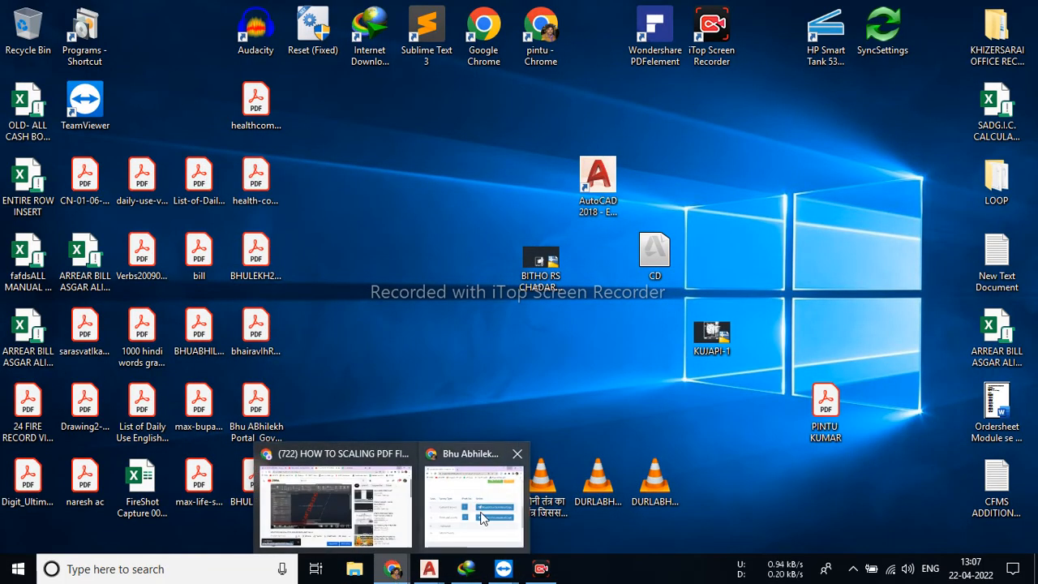
left_click(304, 494)
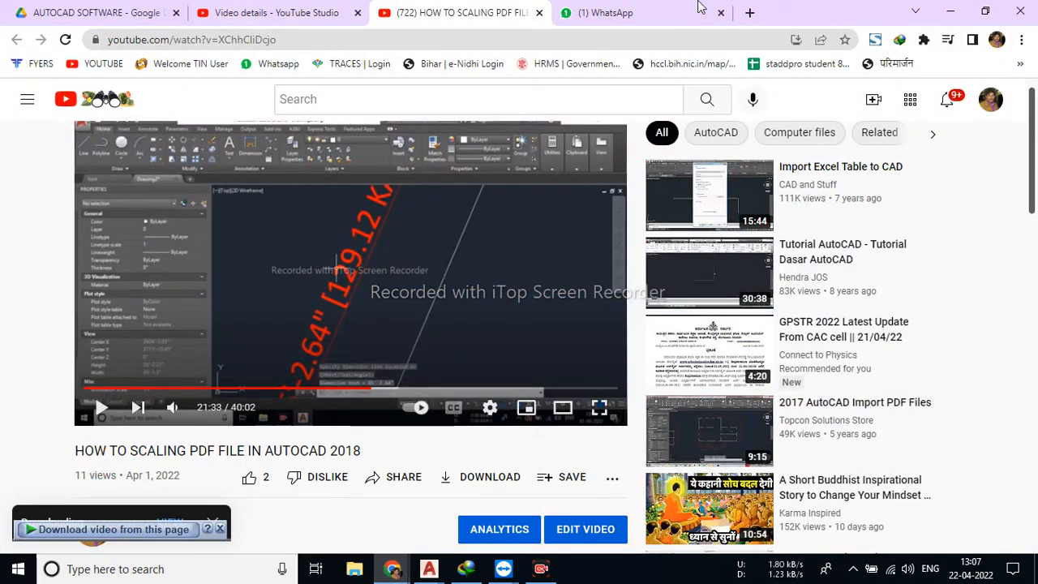
left_click(636, 8)
left_click(125, 269)
left_click_drag(812, 3, 440, 47)
left_click_drag(712, 334, 429, 454)
left_click(643, 491)
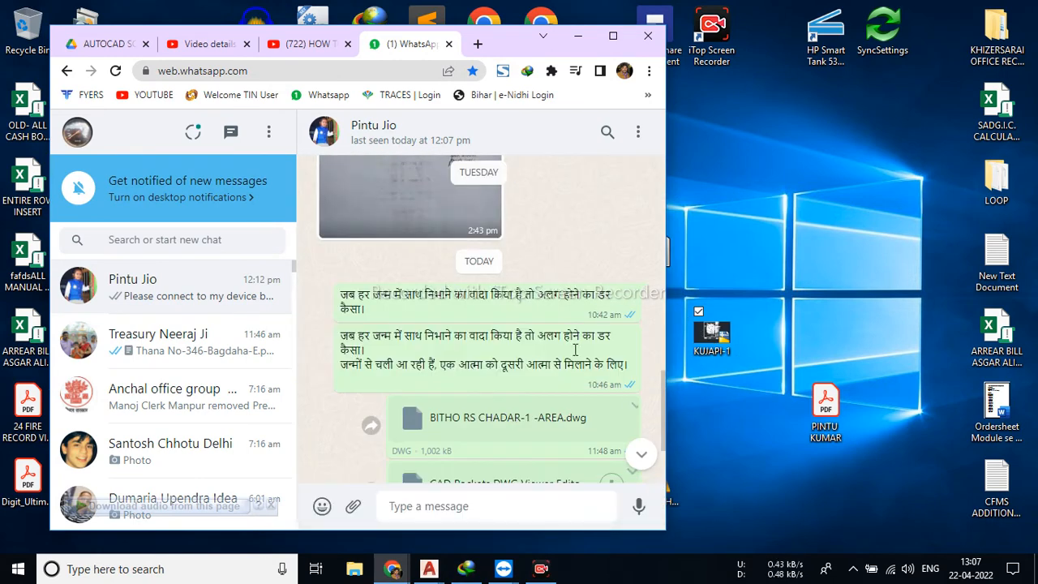
left_click(828, 152)
right_click(867, 203)
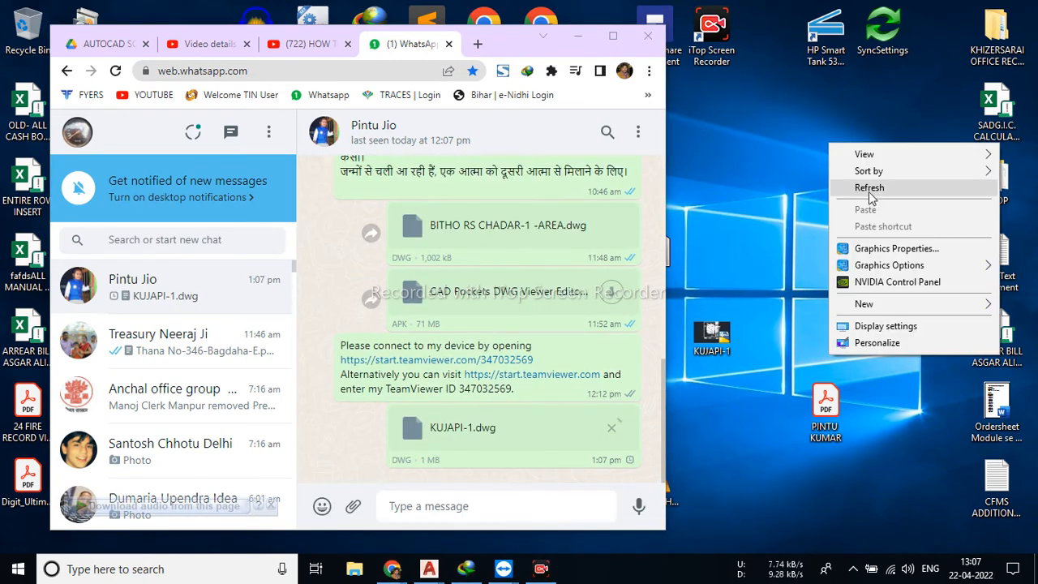
left_click(861, 187)
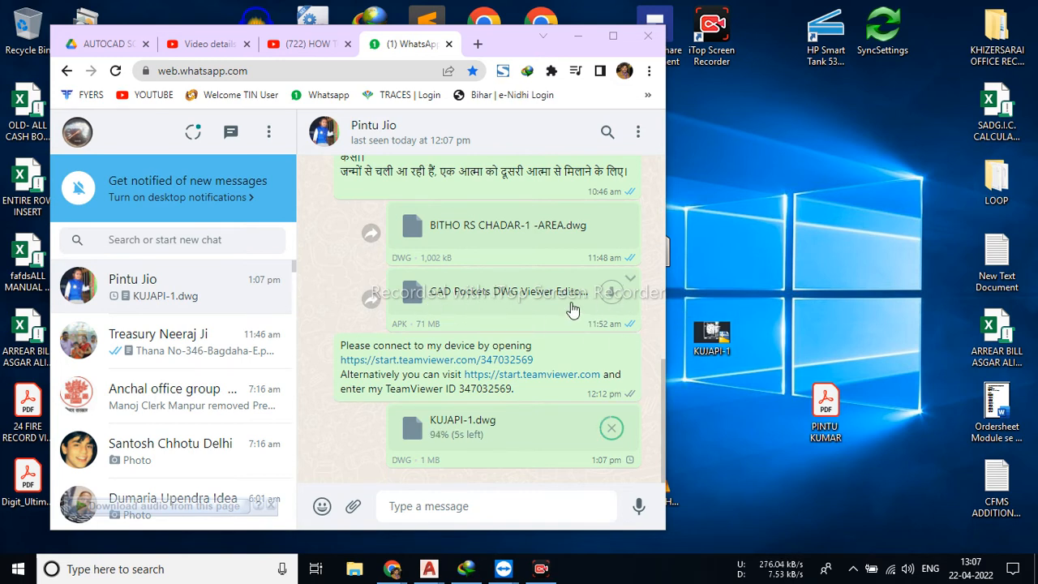
right_click(740, 181)
left_click(778, 225)
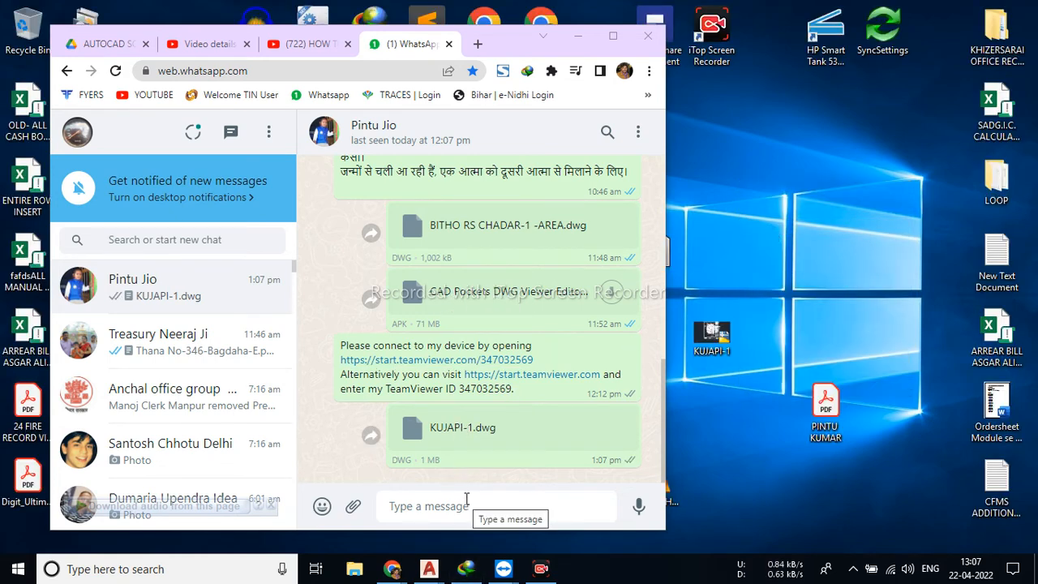
Minimize Chrome, switch to TeamViewer's shared phone screen to view the drawing there, and dismiss the Internet Download Manager notice.
left_click(577, 36)
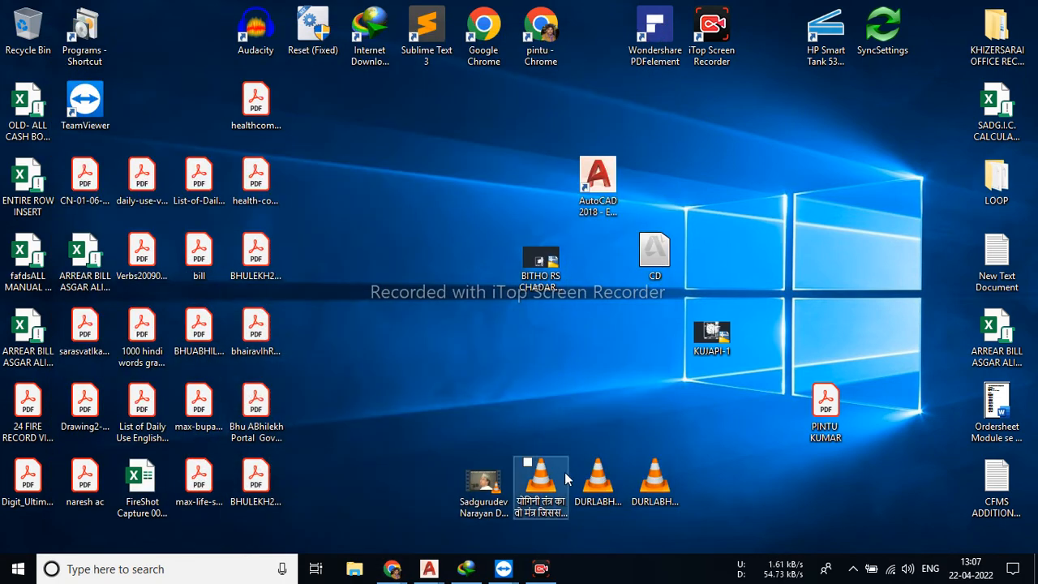
mouse_move(501, 569)
left_click(566, 523)
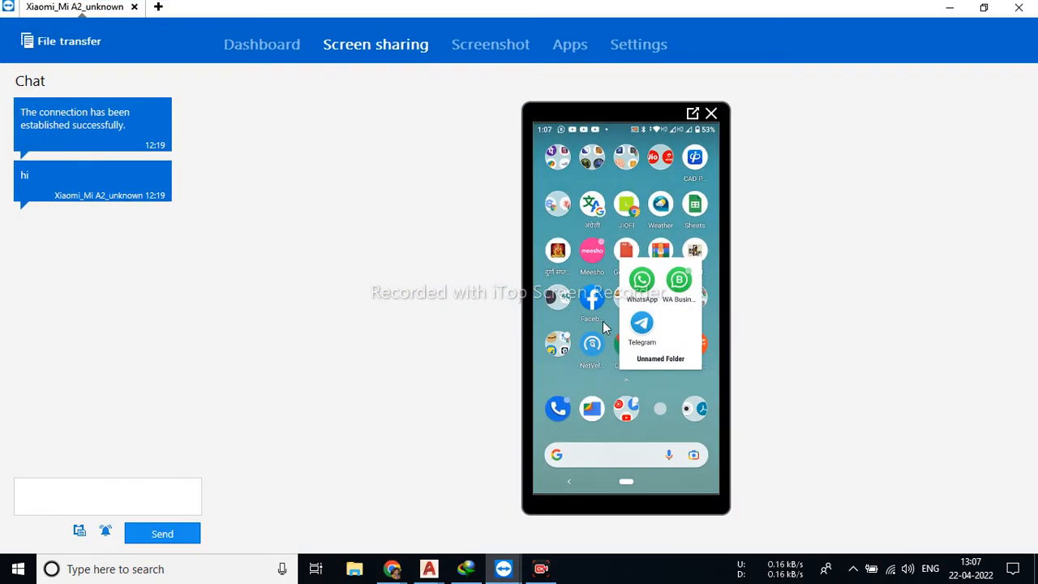
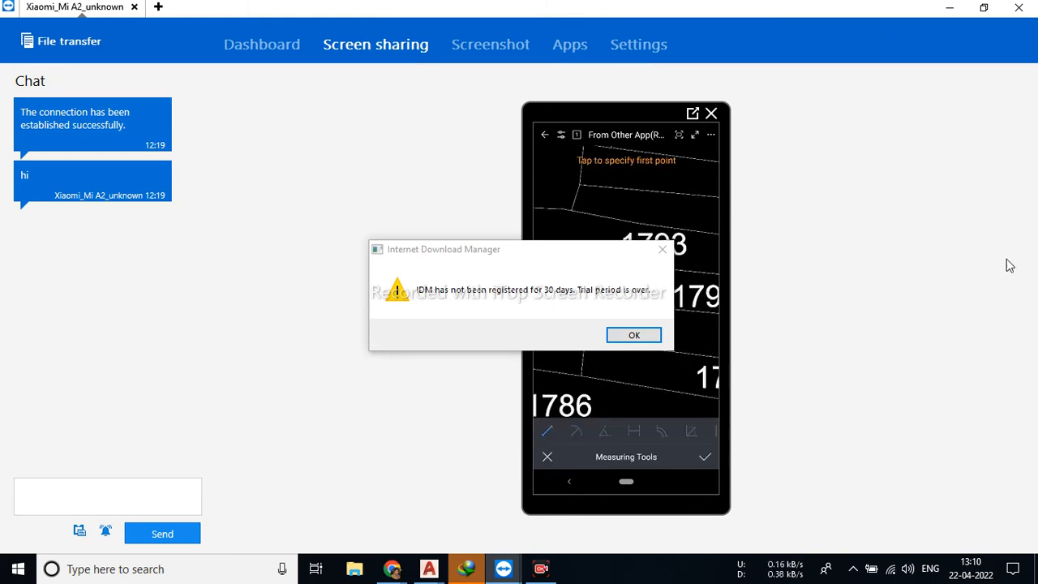
left_click(661, 249)
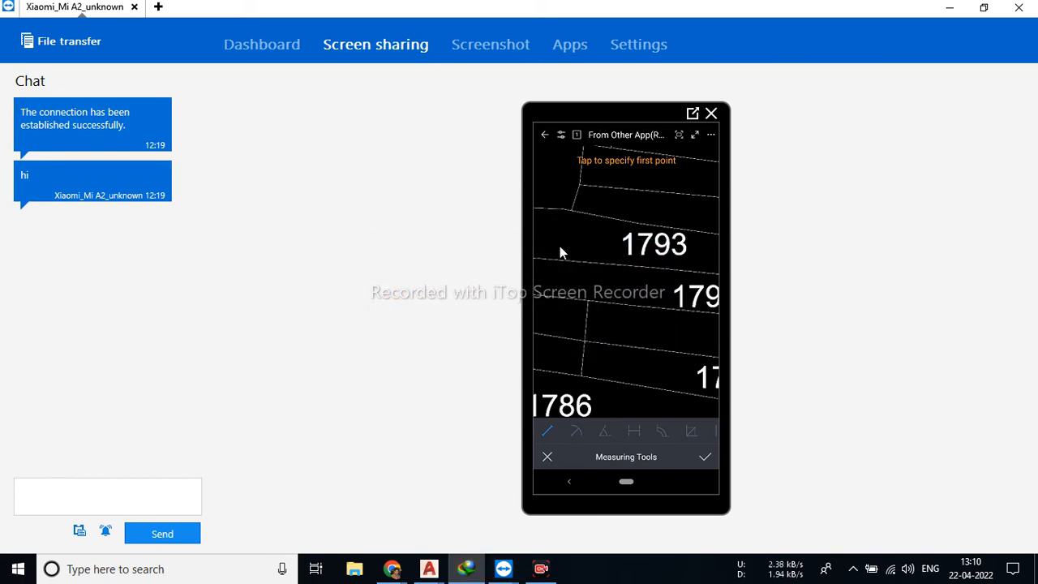
left_click(555, 288)
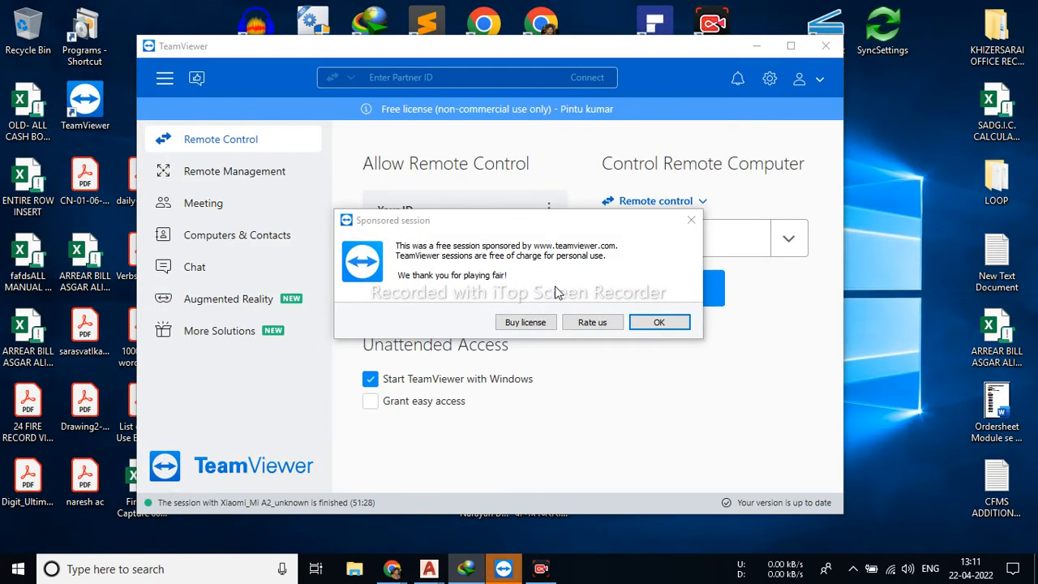
Dismiss the TeamViewer sponsored session notice and try to reconnect to the phone.
left_click(658, 322)
left_click(668, 294)
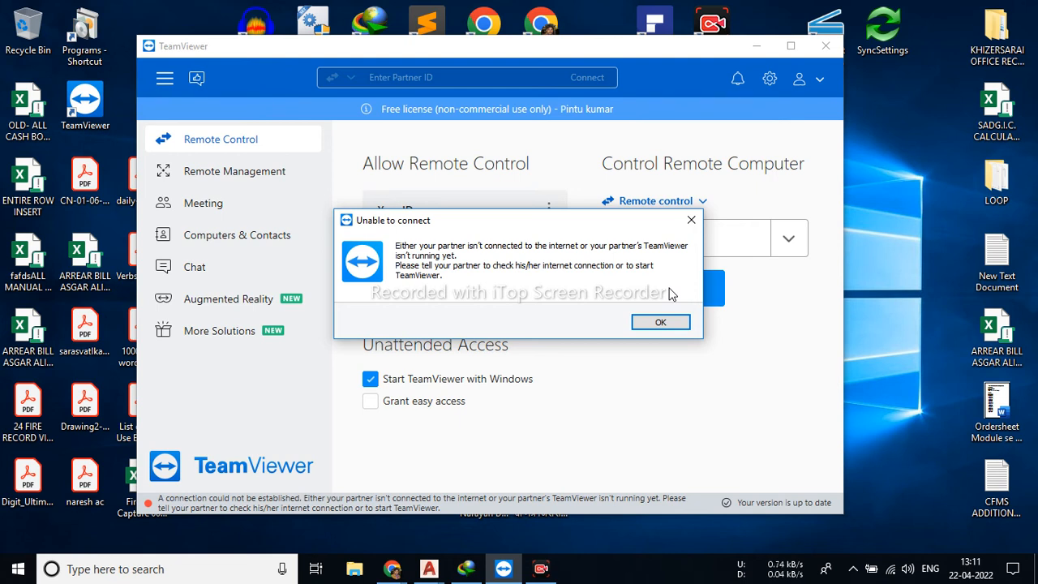
left_click(668, 324)
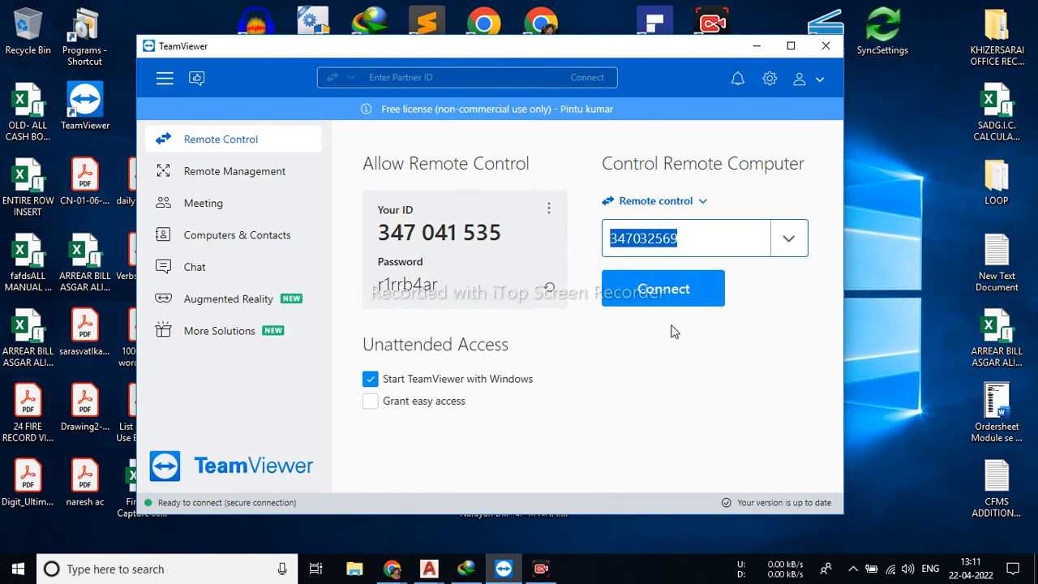
Connect to the phone's shared screen and review the drawing viewer's Draft Settings, including the entities to snap.
left_click(678, 306)
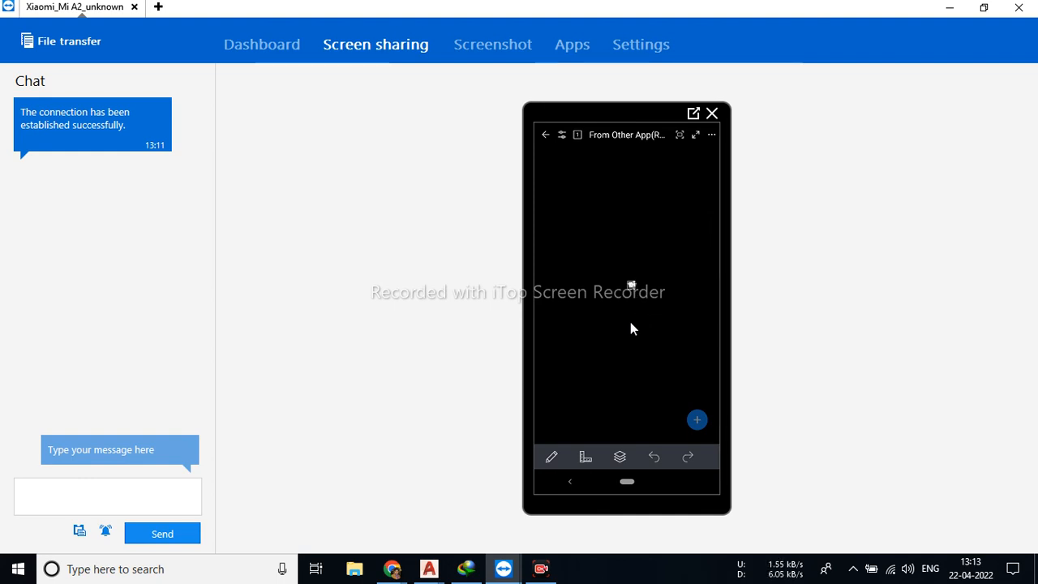
left_click(565, 140)
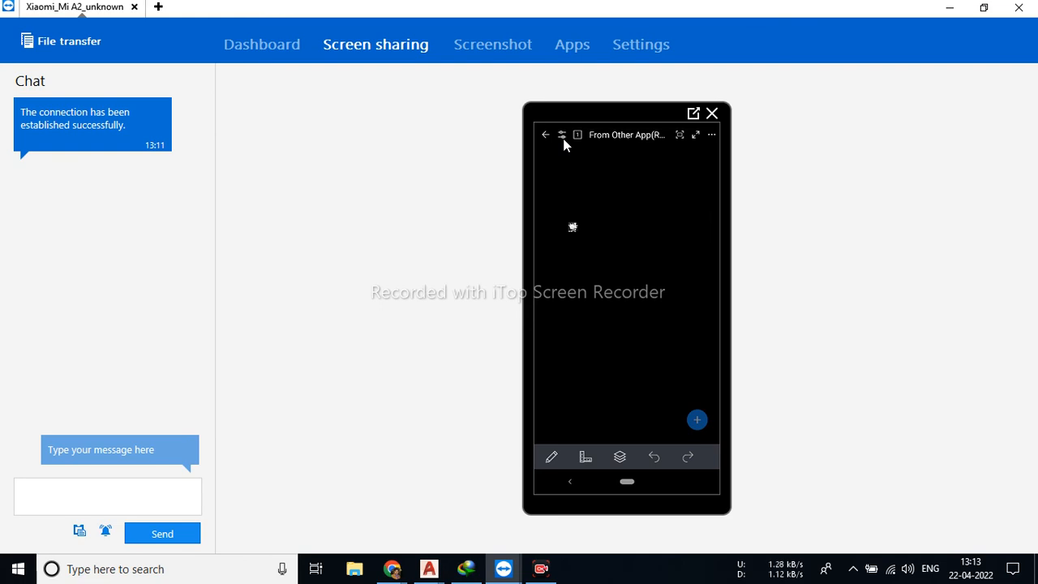
left_click(565, 142)
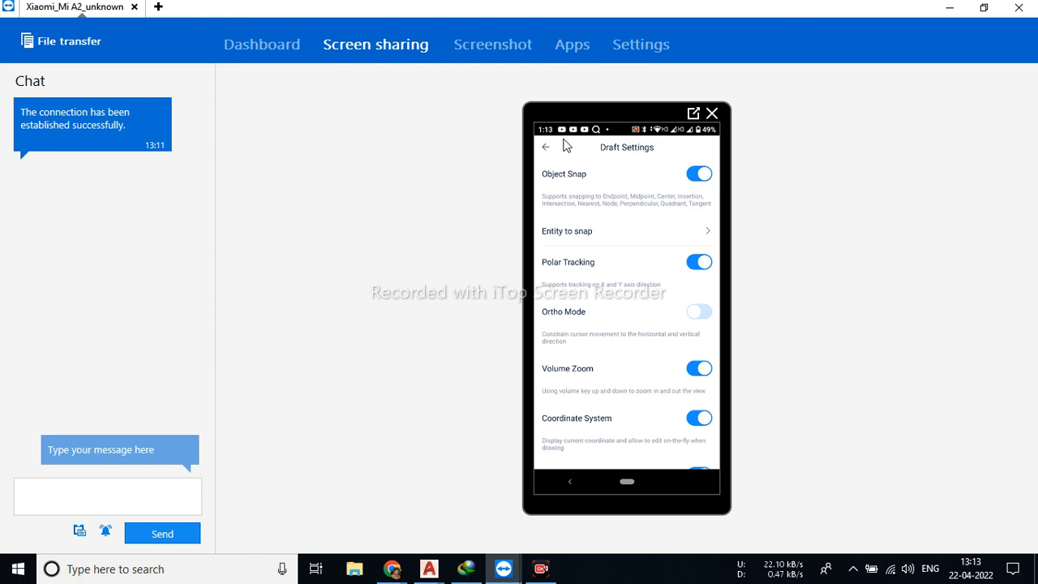
scroll(565, 145, "down", 3)
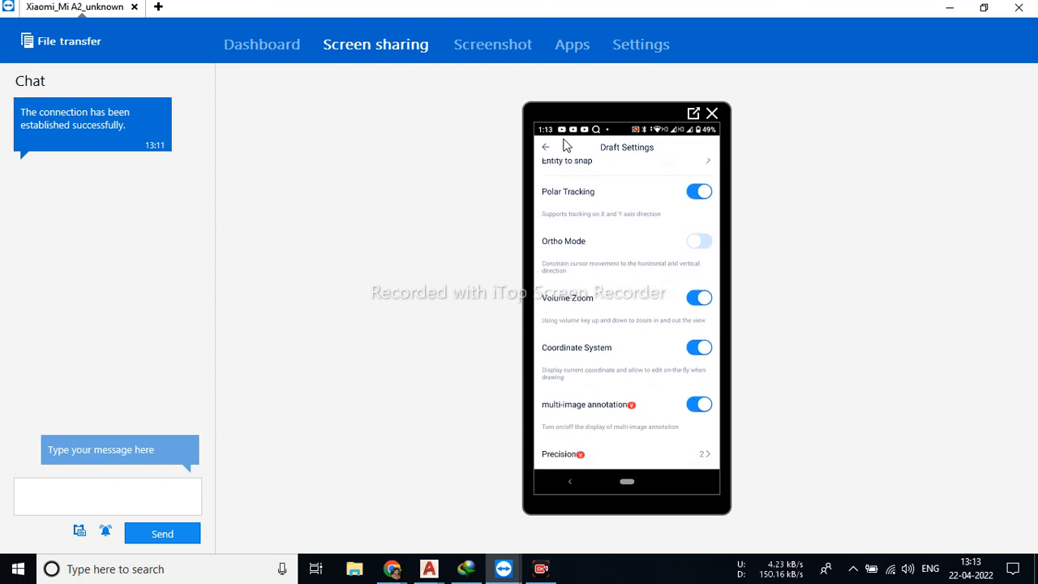
scroll(565, 145, "up", 2)
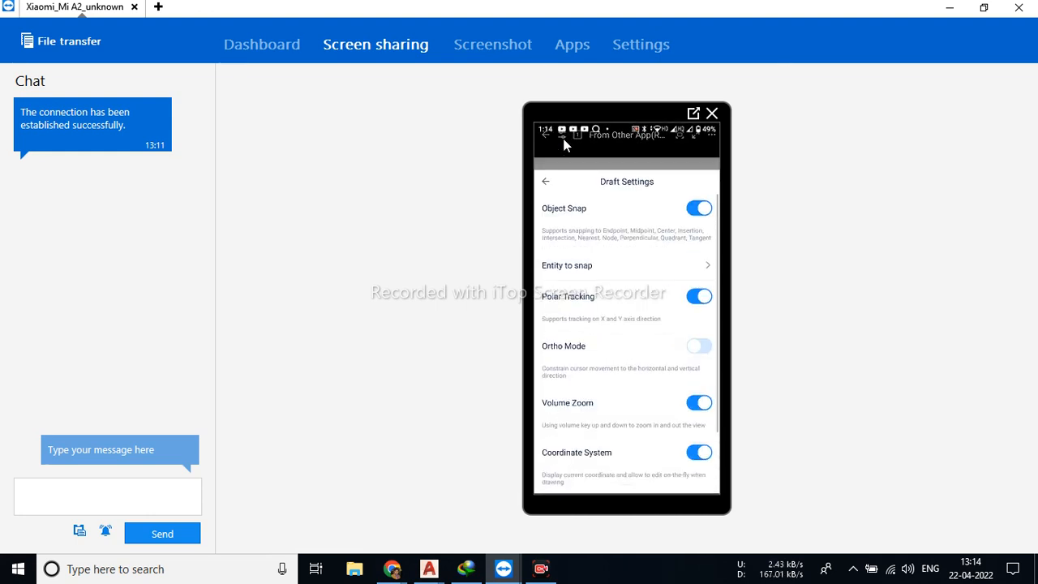
left_click(545, 153)
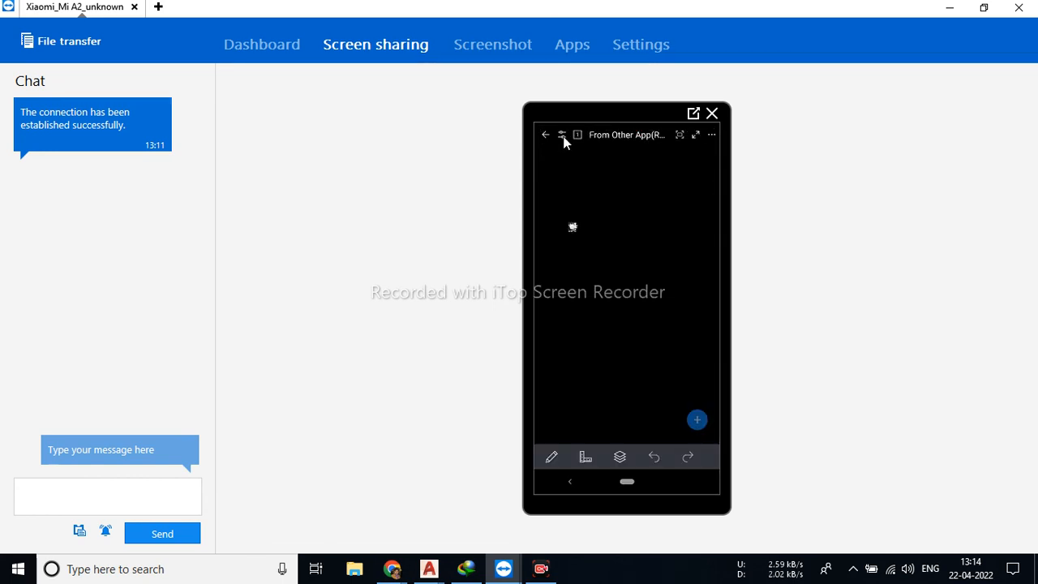
left_click(562, 136)
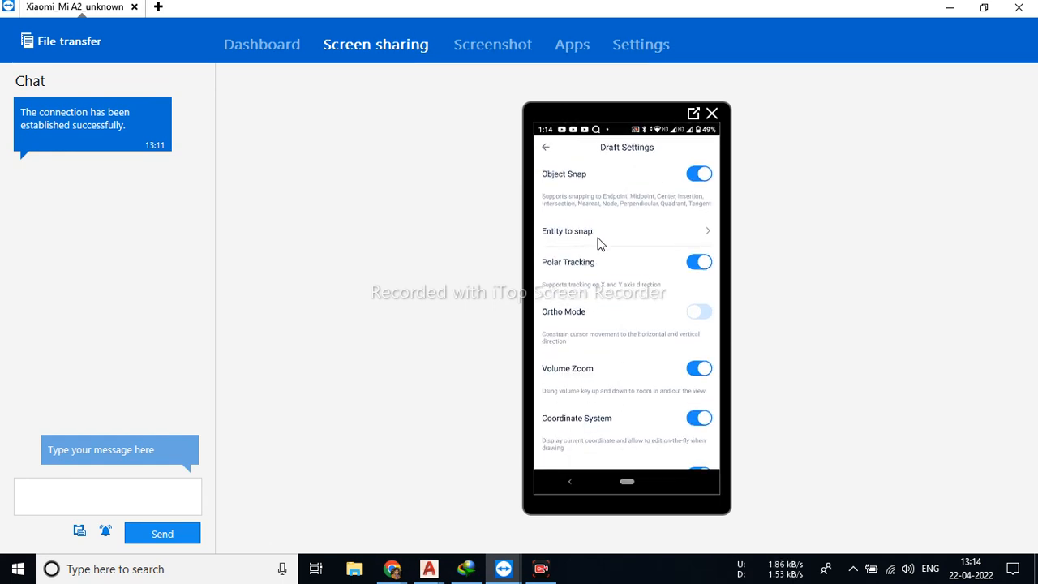
left_click(600, 243)
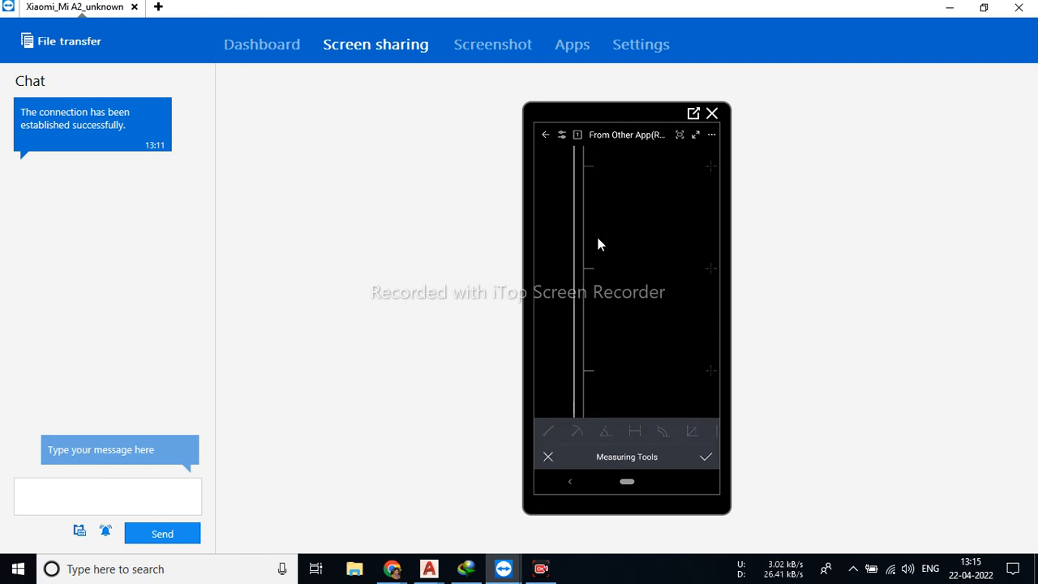
Close and reopen the phone viewer's Measuring Tools and choose the straight-line measurement for the drawing.
left_click(548, 457)
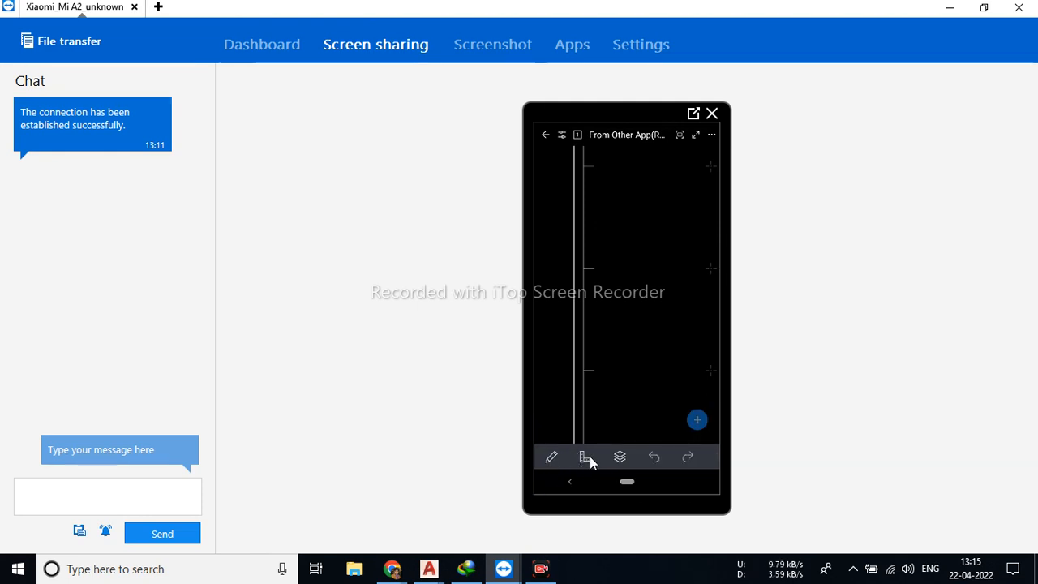
left_click(589, 456)
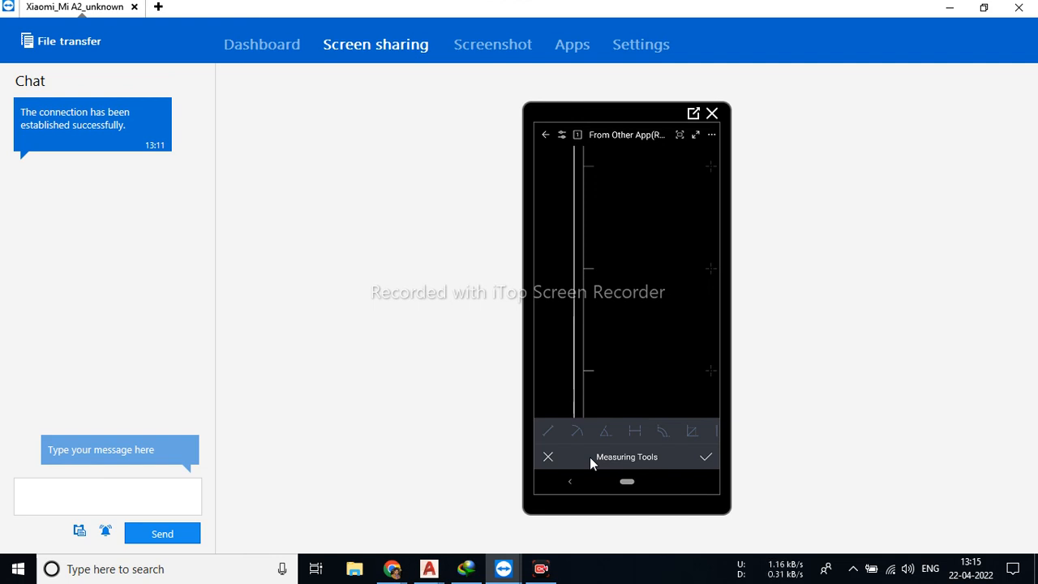
left_click(545, 436)
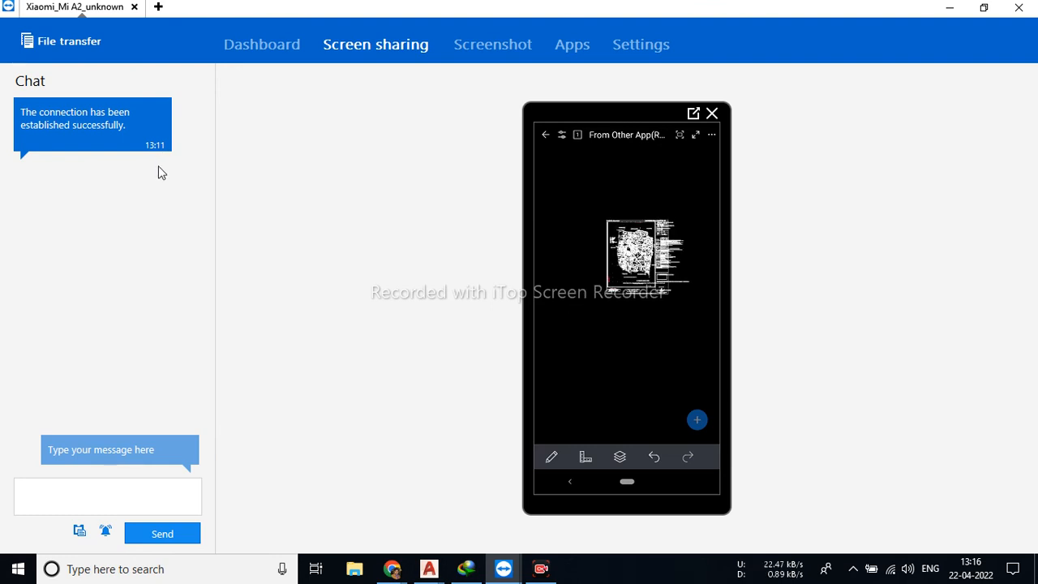
left_click(852, 569)
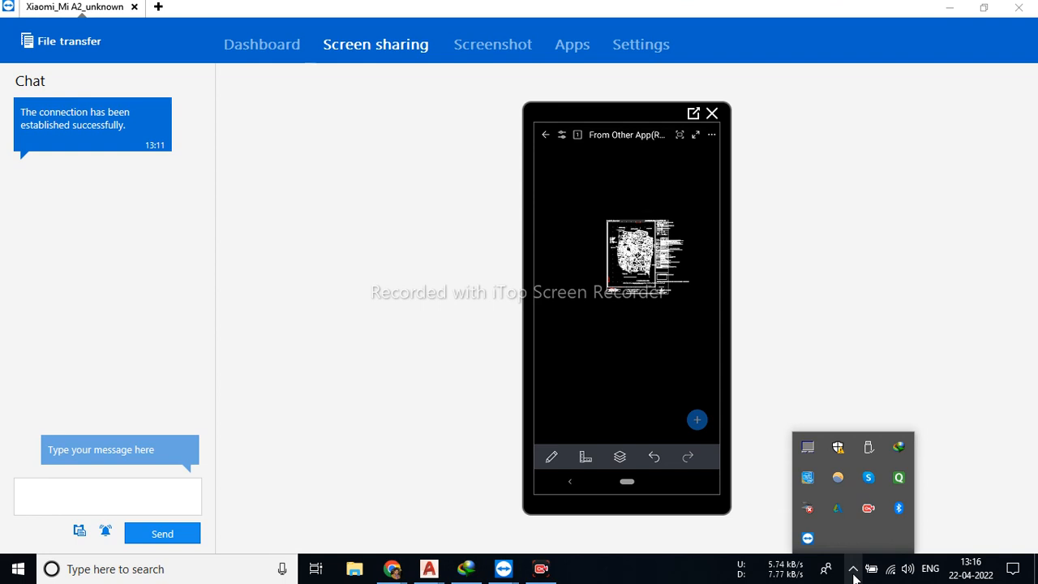